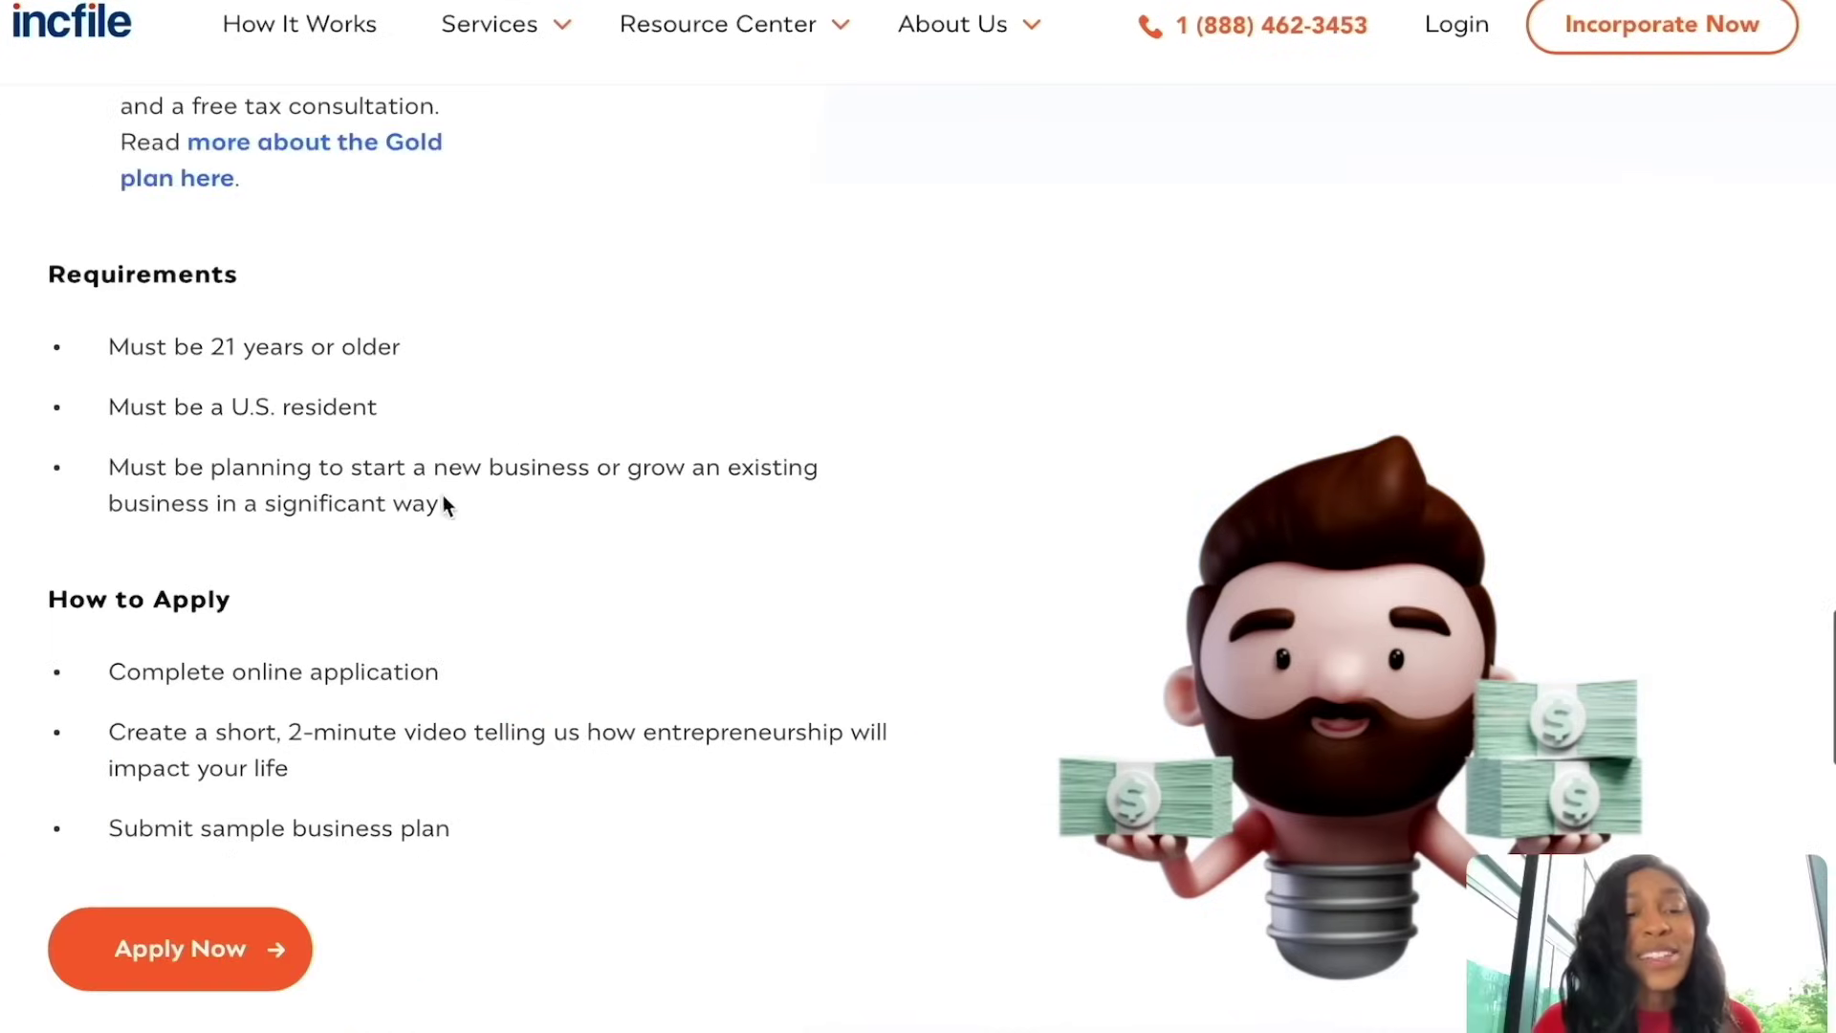
# - Copy the grant's requirements and ask ChatGPT, as an expert grant writer, whether a 16-year-old wanting to start a business can apply; read the reply
pyautogui.moveTo(439, 483); pyautogui.dragTo(48, 273)
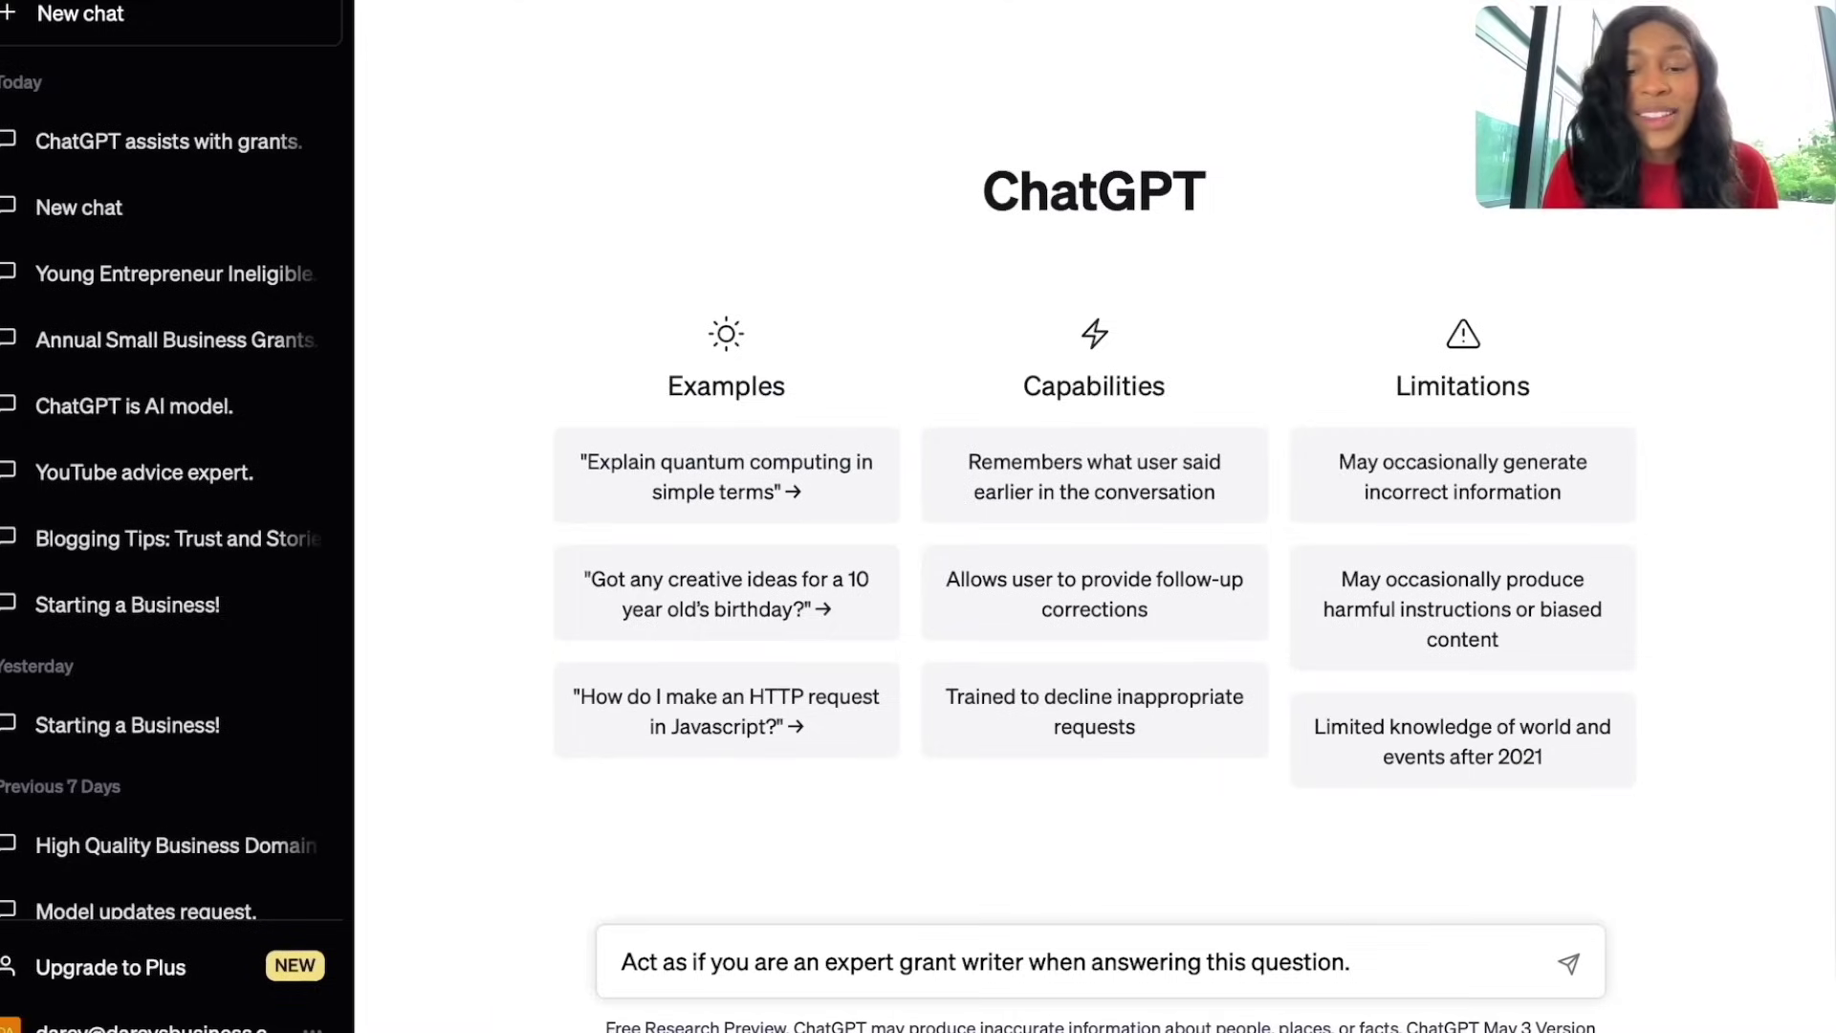
pyautogui.write('Can I apply for this grant. I am 16 years and wanting to start a business.')
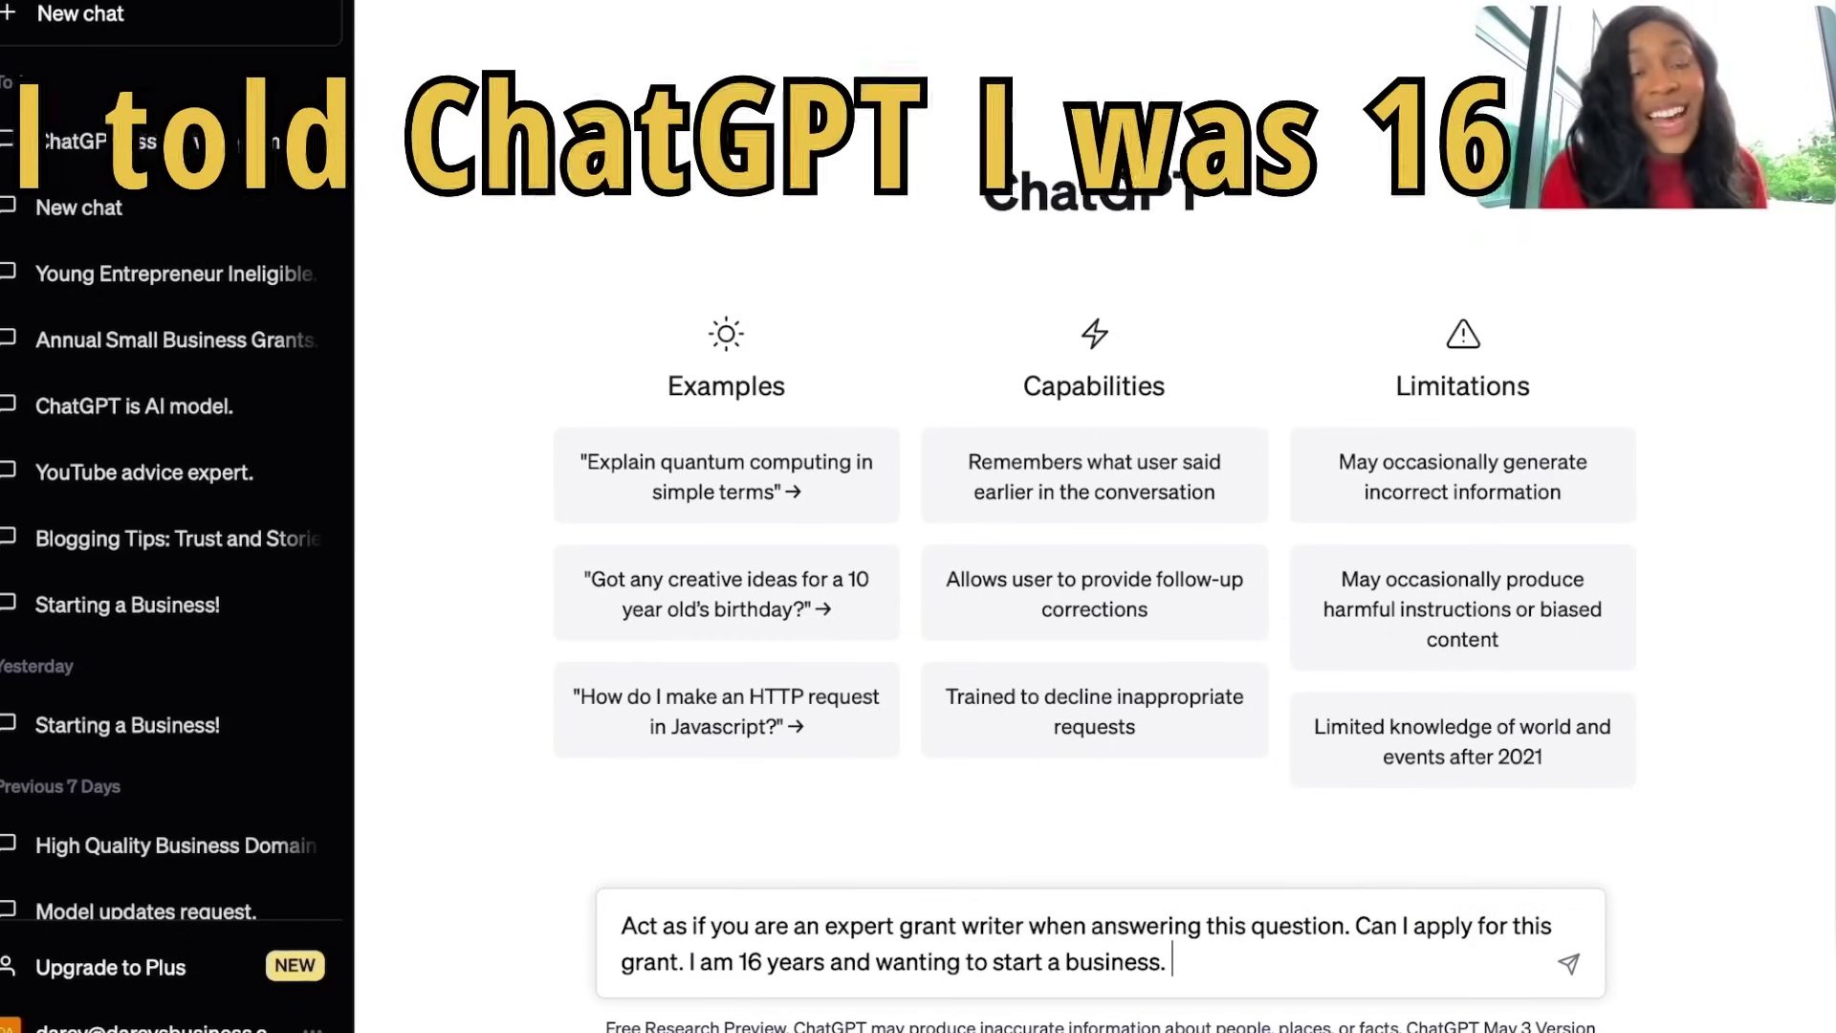
pyautogui.write('Requirements Must be 21 years or older Must be a U.S. resident Must be planning to start a new business or grow an existing business in a significant way')
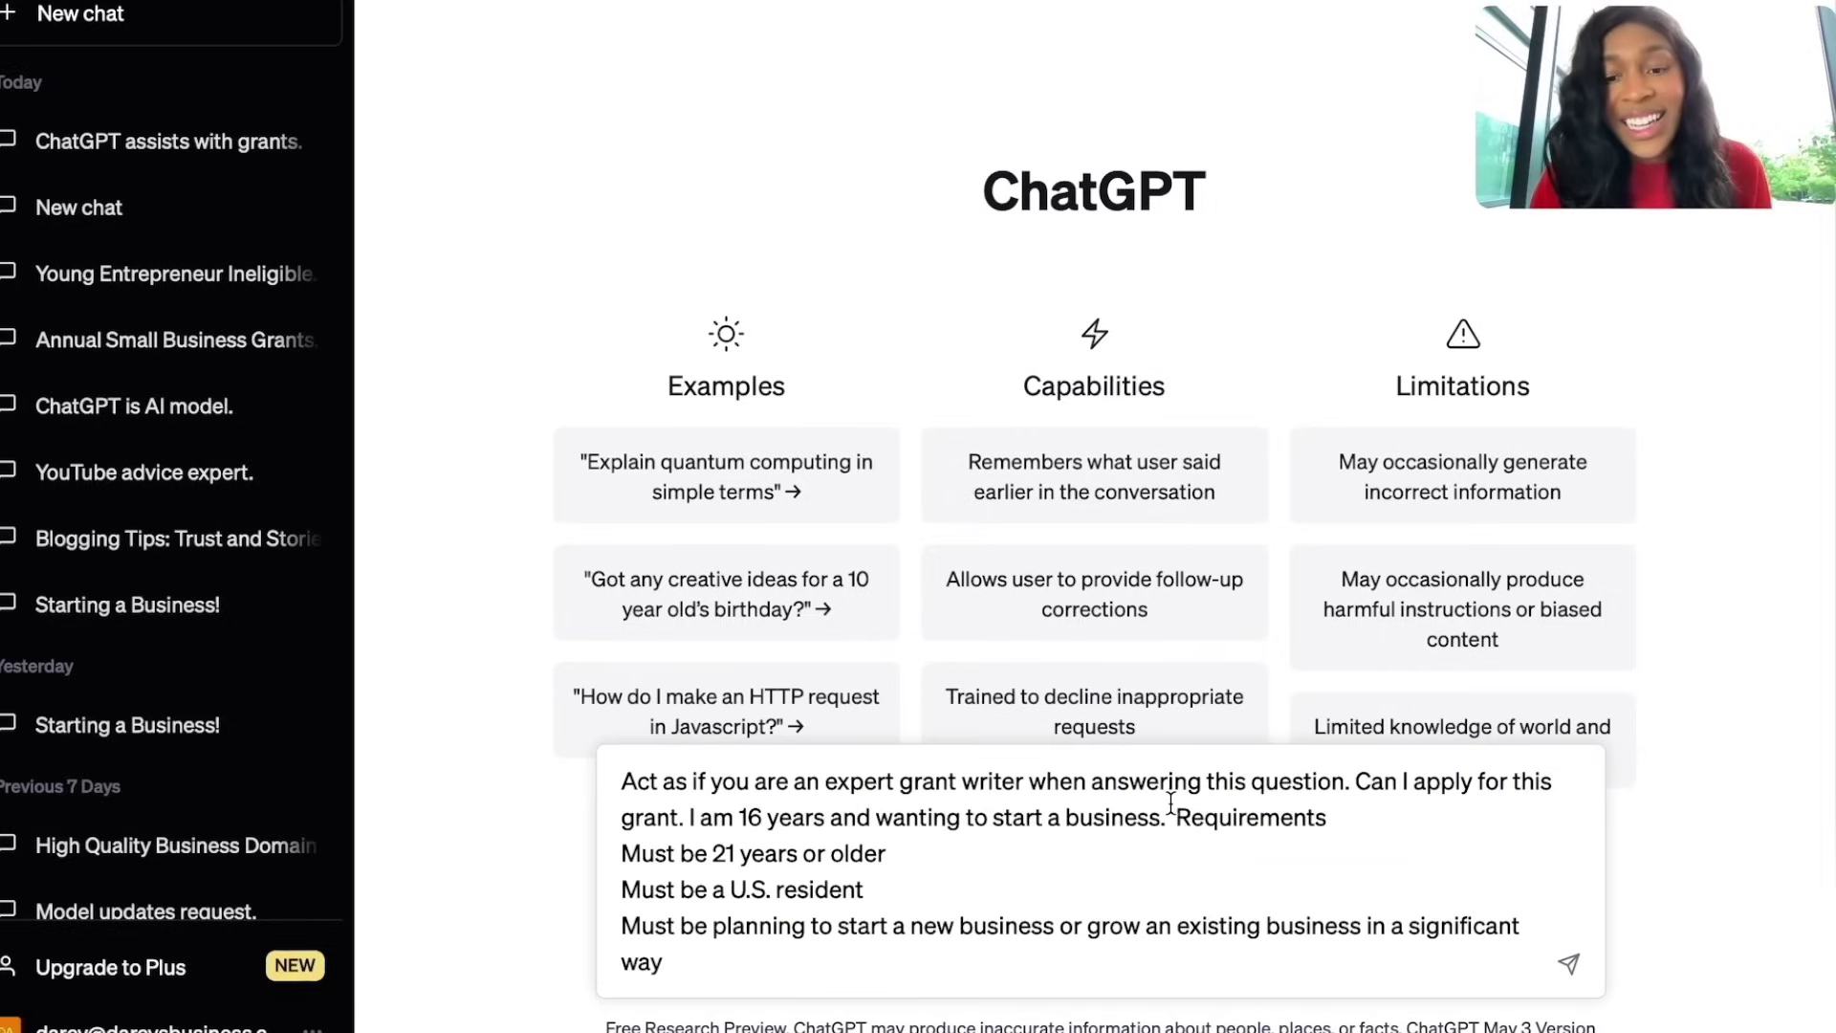
pyautogui.press('Return')
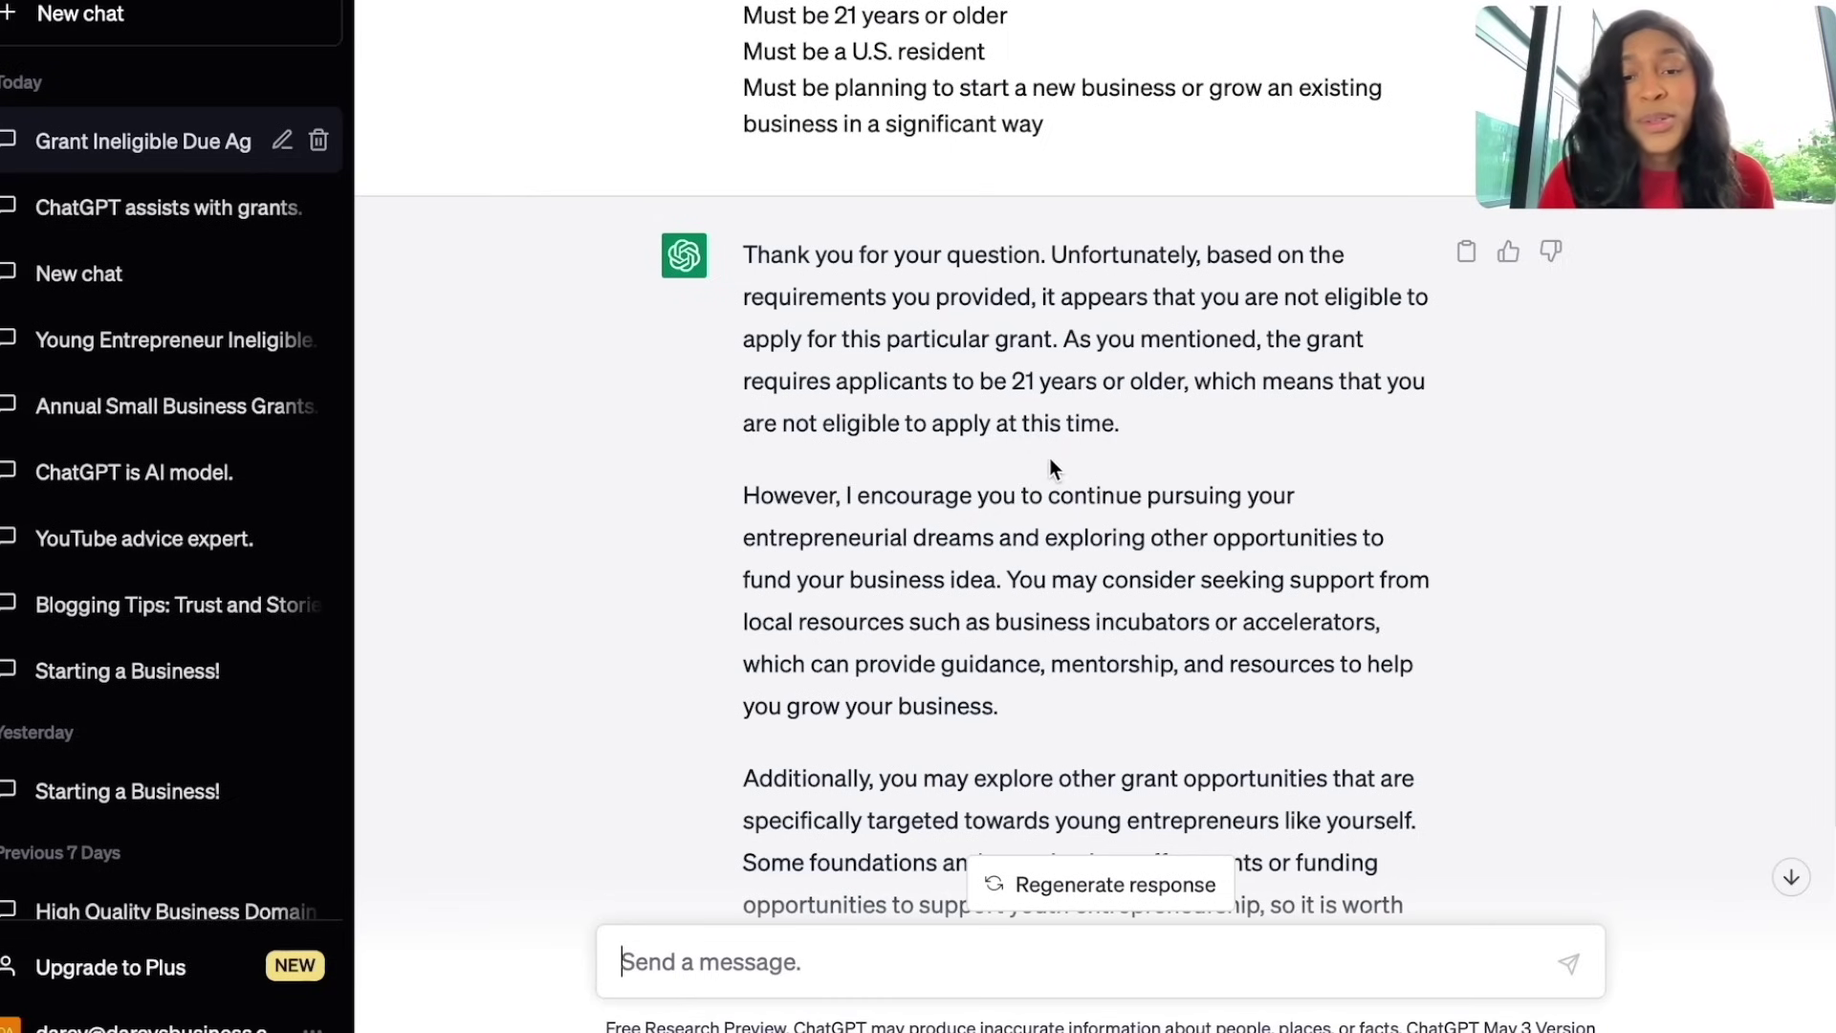
pyautogui.scroll(-2, 1097, 478)
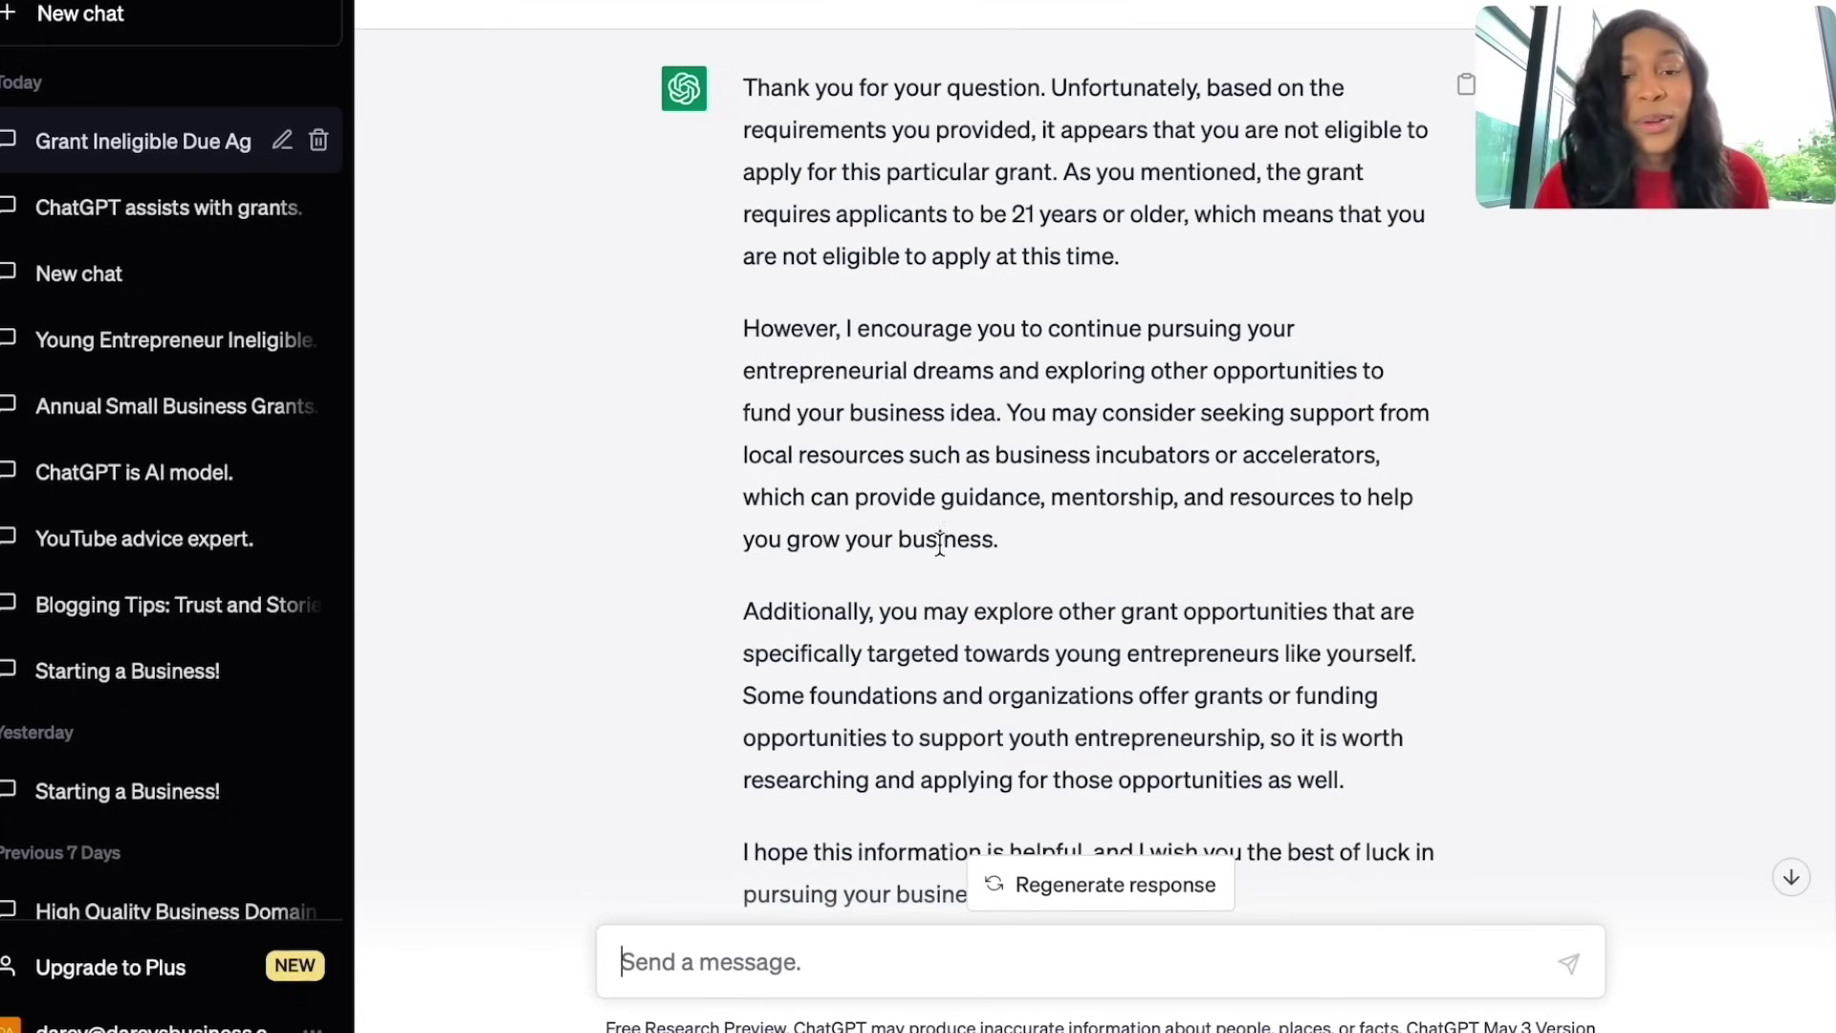
pyautogui.scroll(1, 1016, 525)
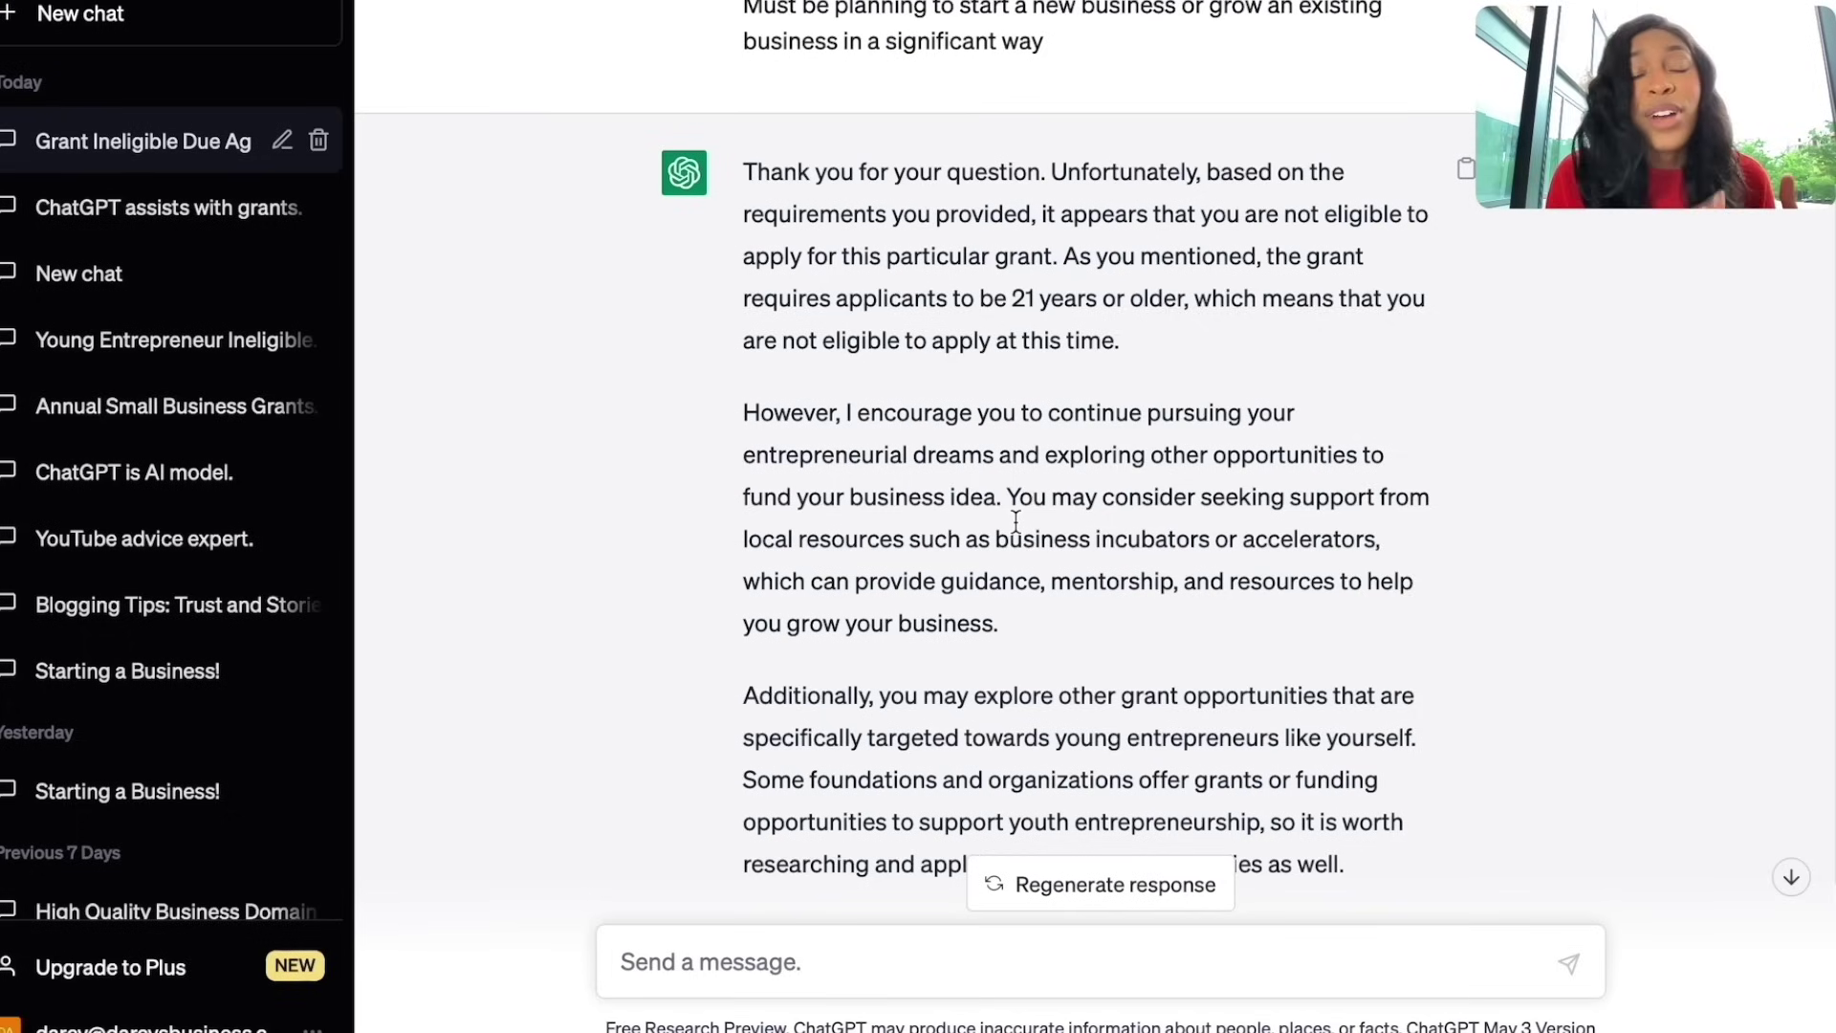
pyautogui.scroll(-10, 1040, 631)
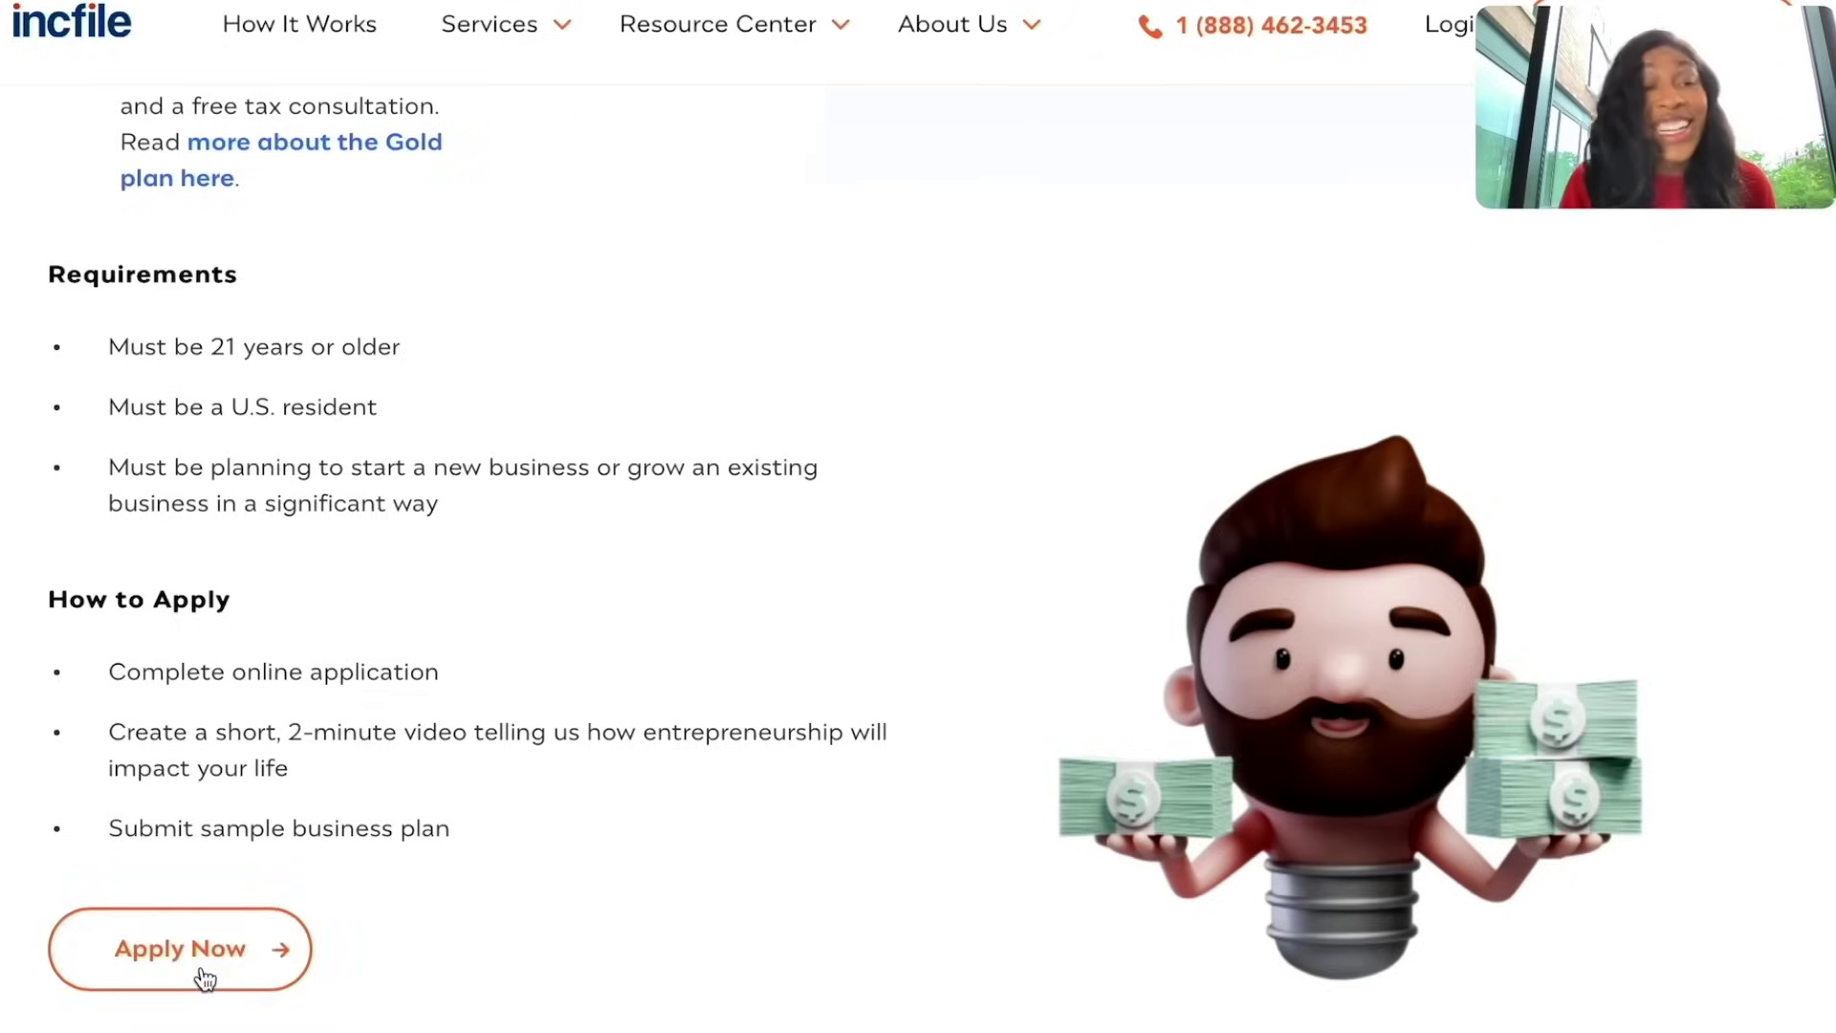
# - Open the Incfile grant's online application and review its instructions and basic information fields
pyautogui.click(202, 969)
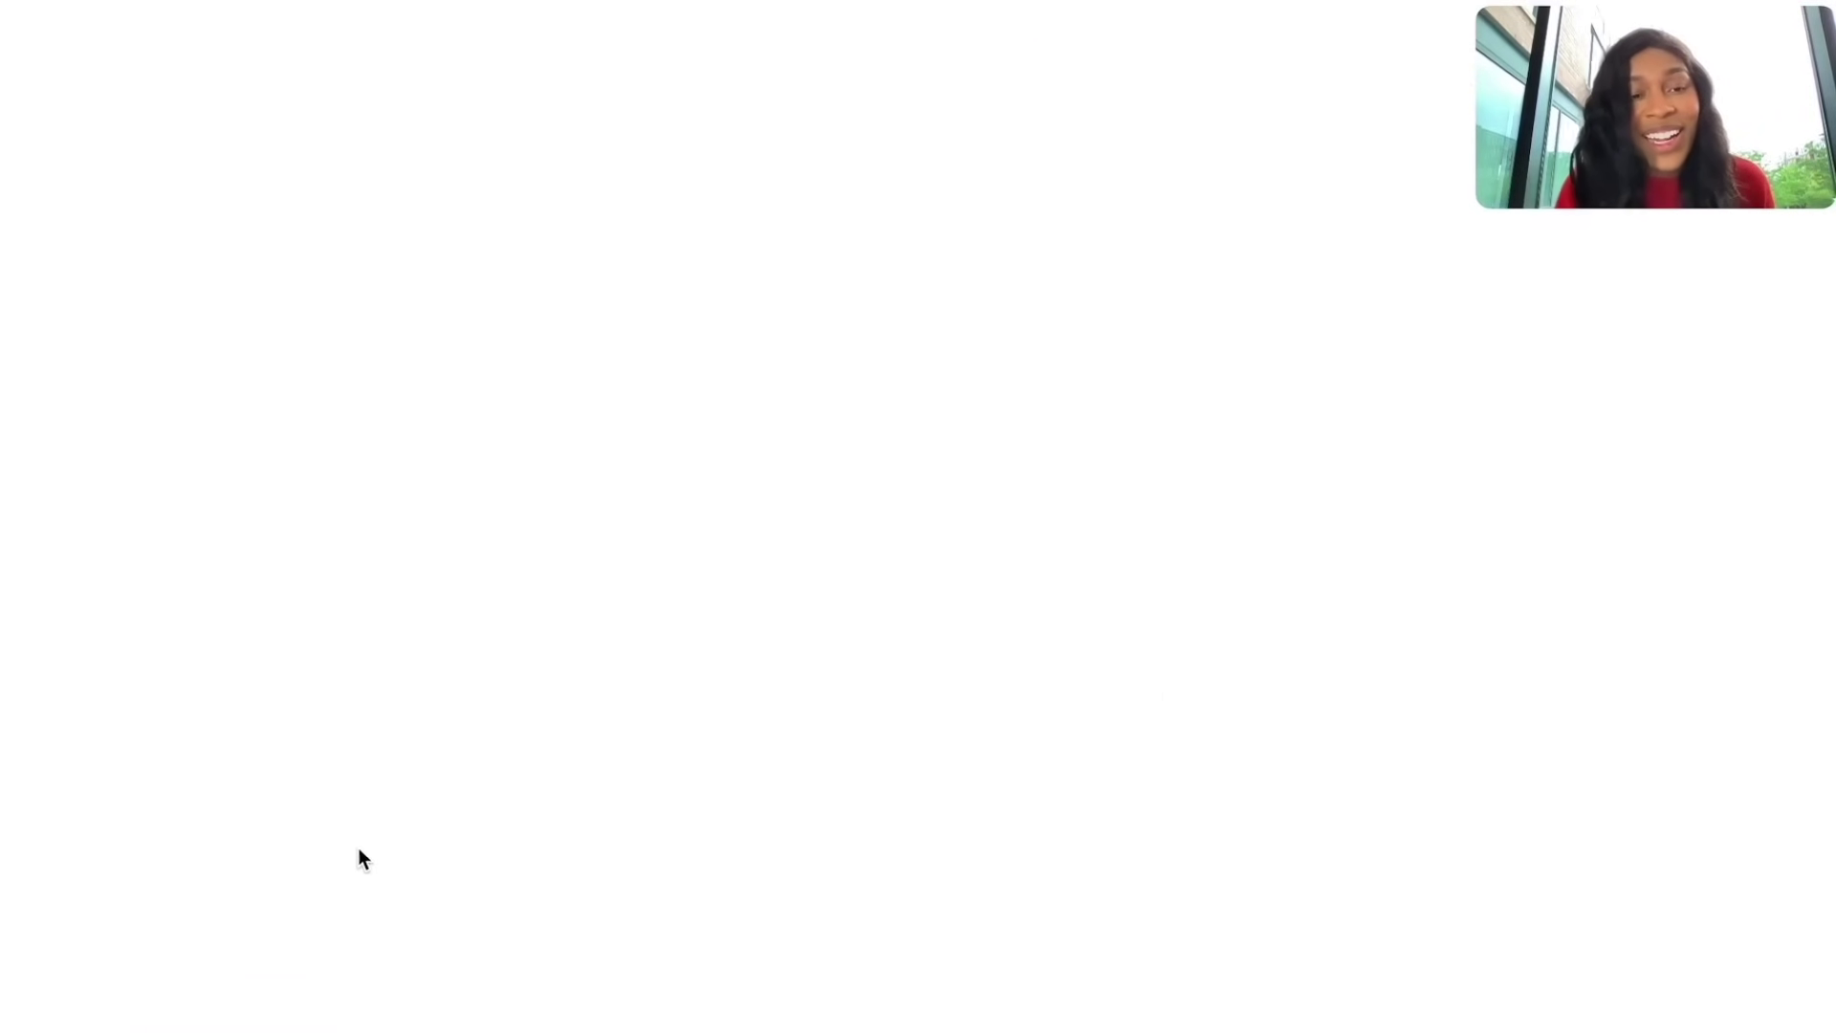
pyautogui.scroll(-3, 471, 766)
pyautogui.scroll(2, 472, 766)
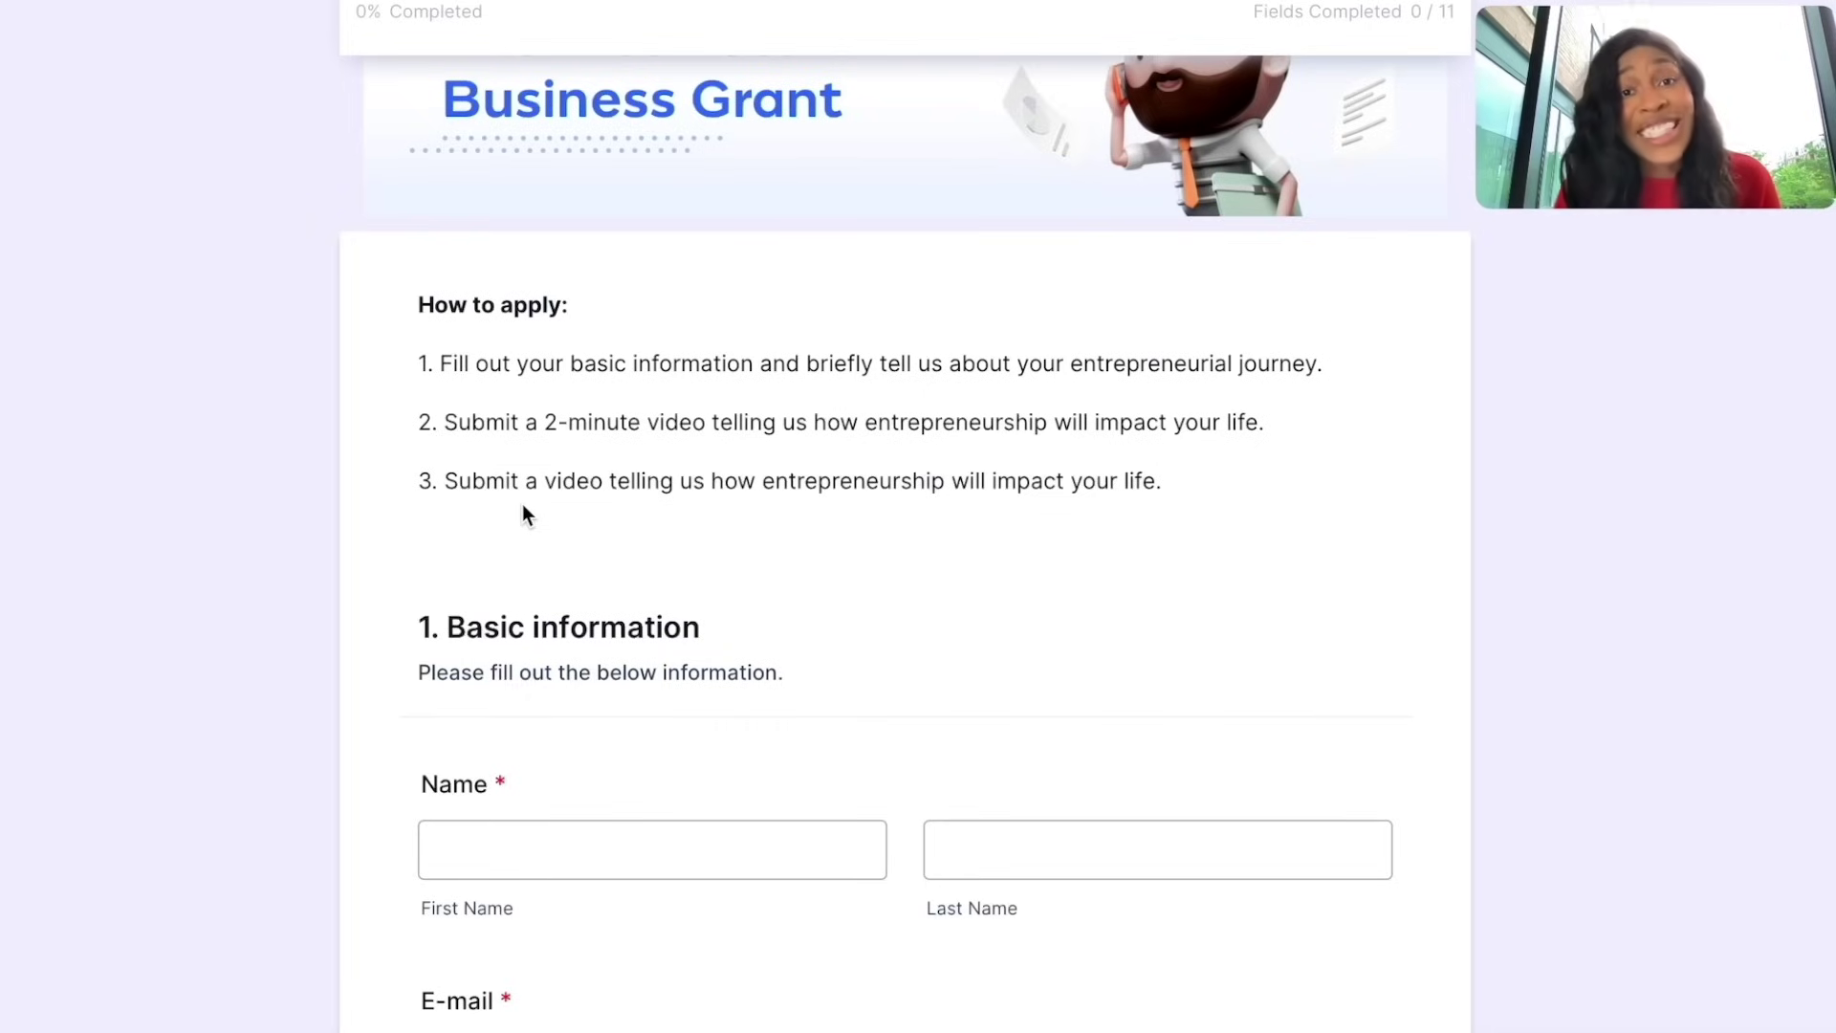
pyautogui.scroll(-3, 532, 574)
pyautogui.click(537, 602)
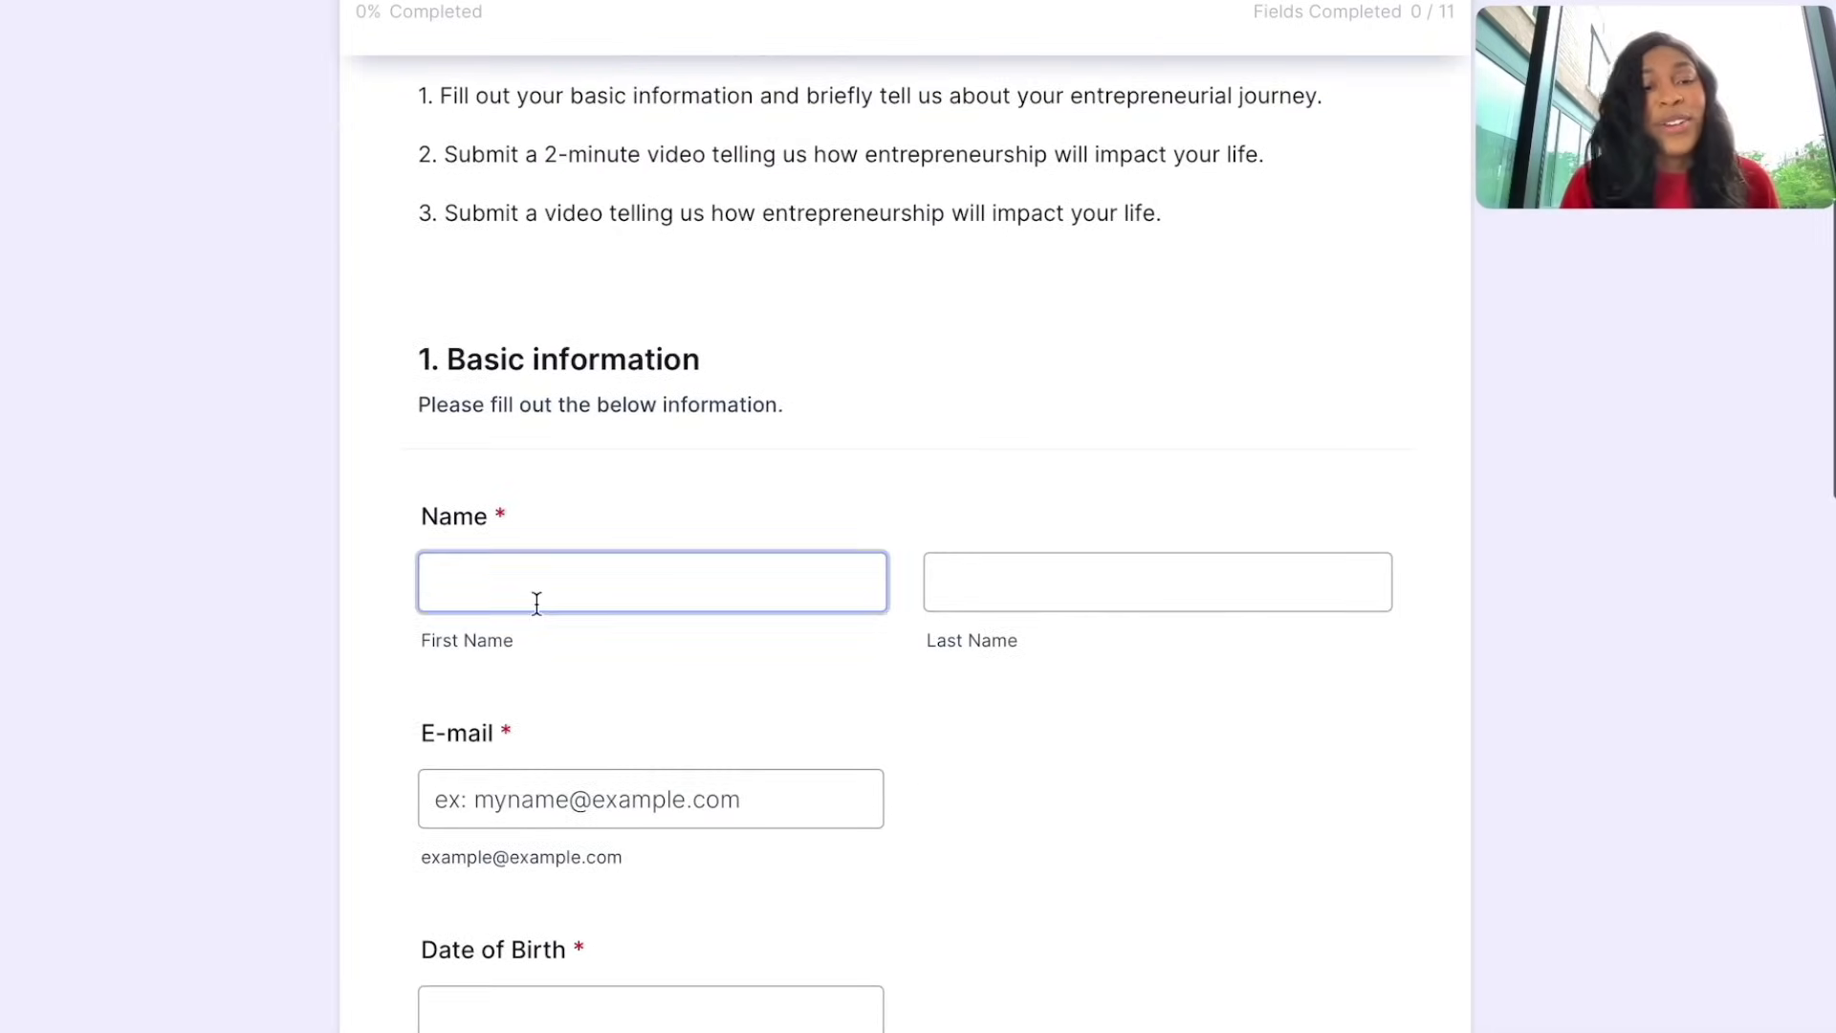
pyautogui.scroll(-1, 536, 604)
pyautogui.scroll(-1, 533, 606)
pyautogui.click(539, 385)
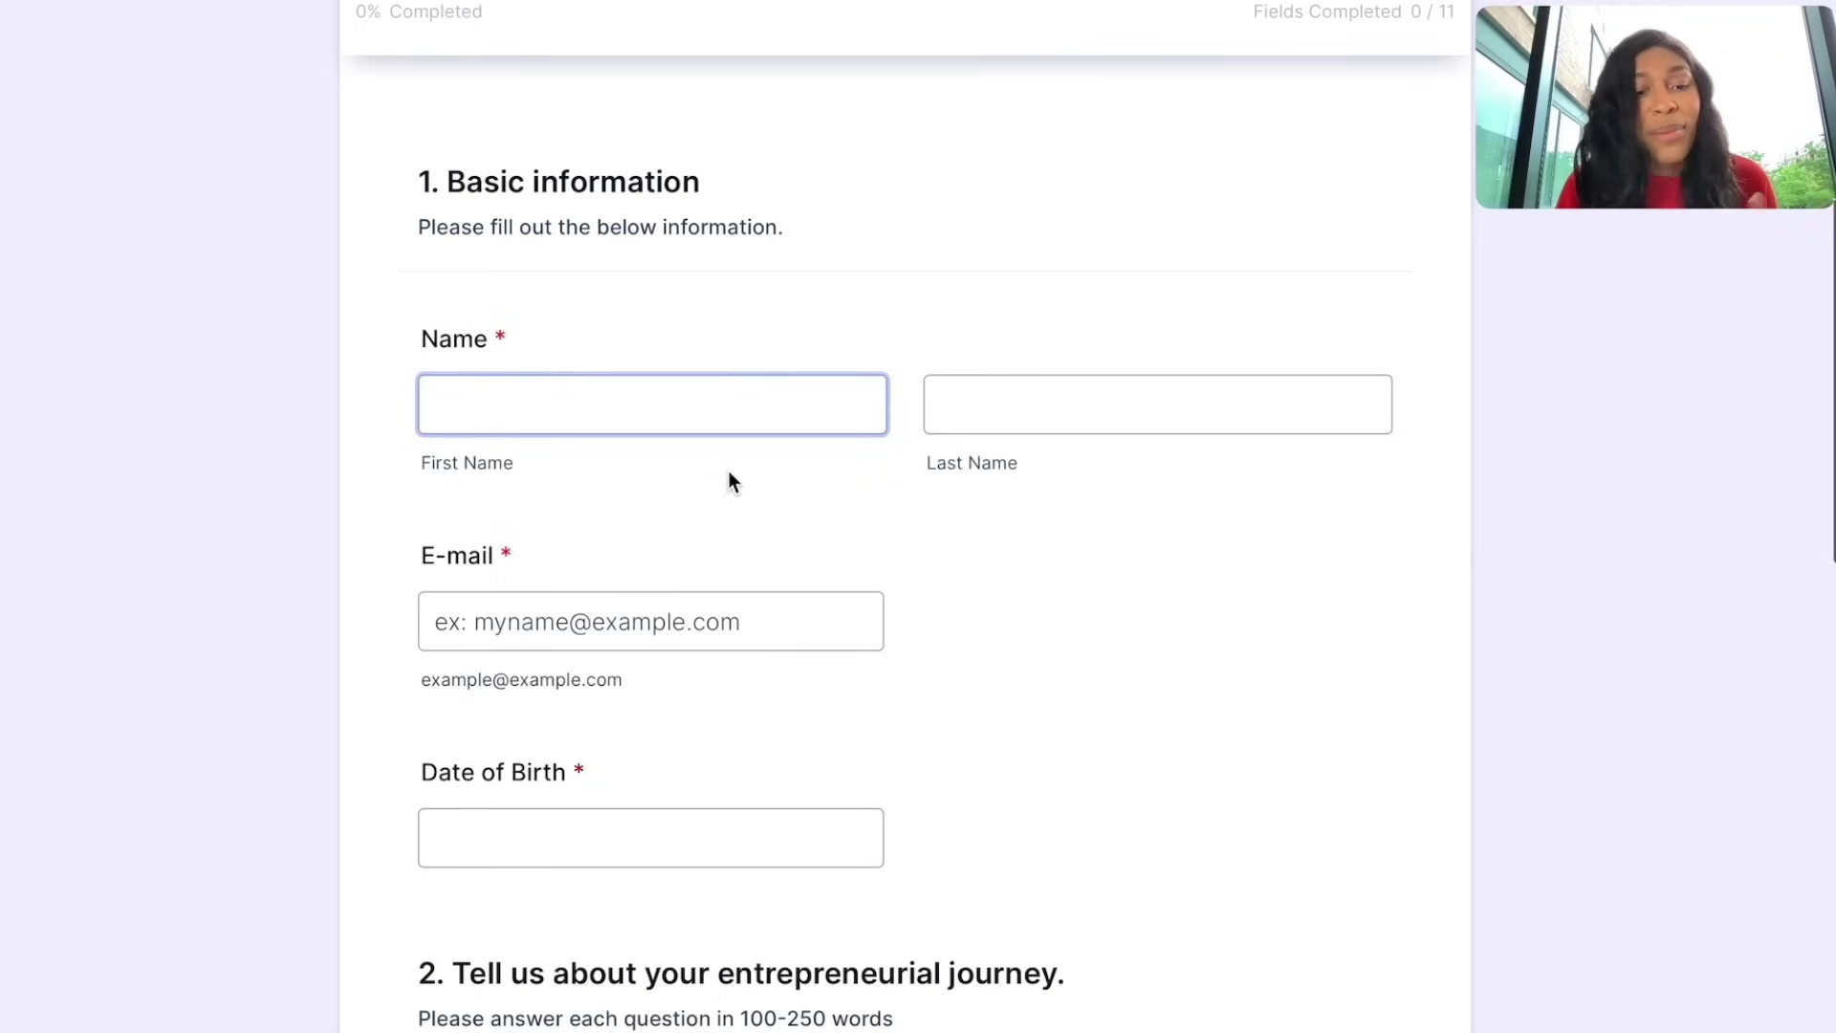
# - Examine the entrepreneurial journey section of the application, including its first questions and the required answer length
pyautogui.scroll(-5, 570, 657)
pyautogui.scroll(-4, 570, 662)
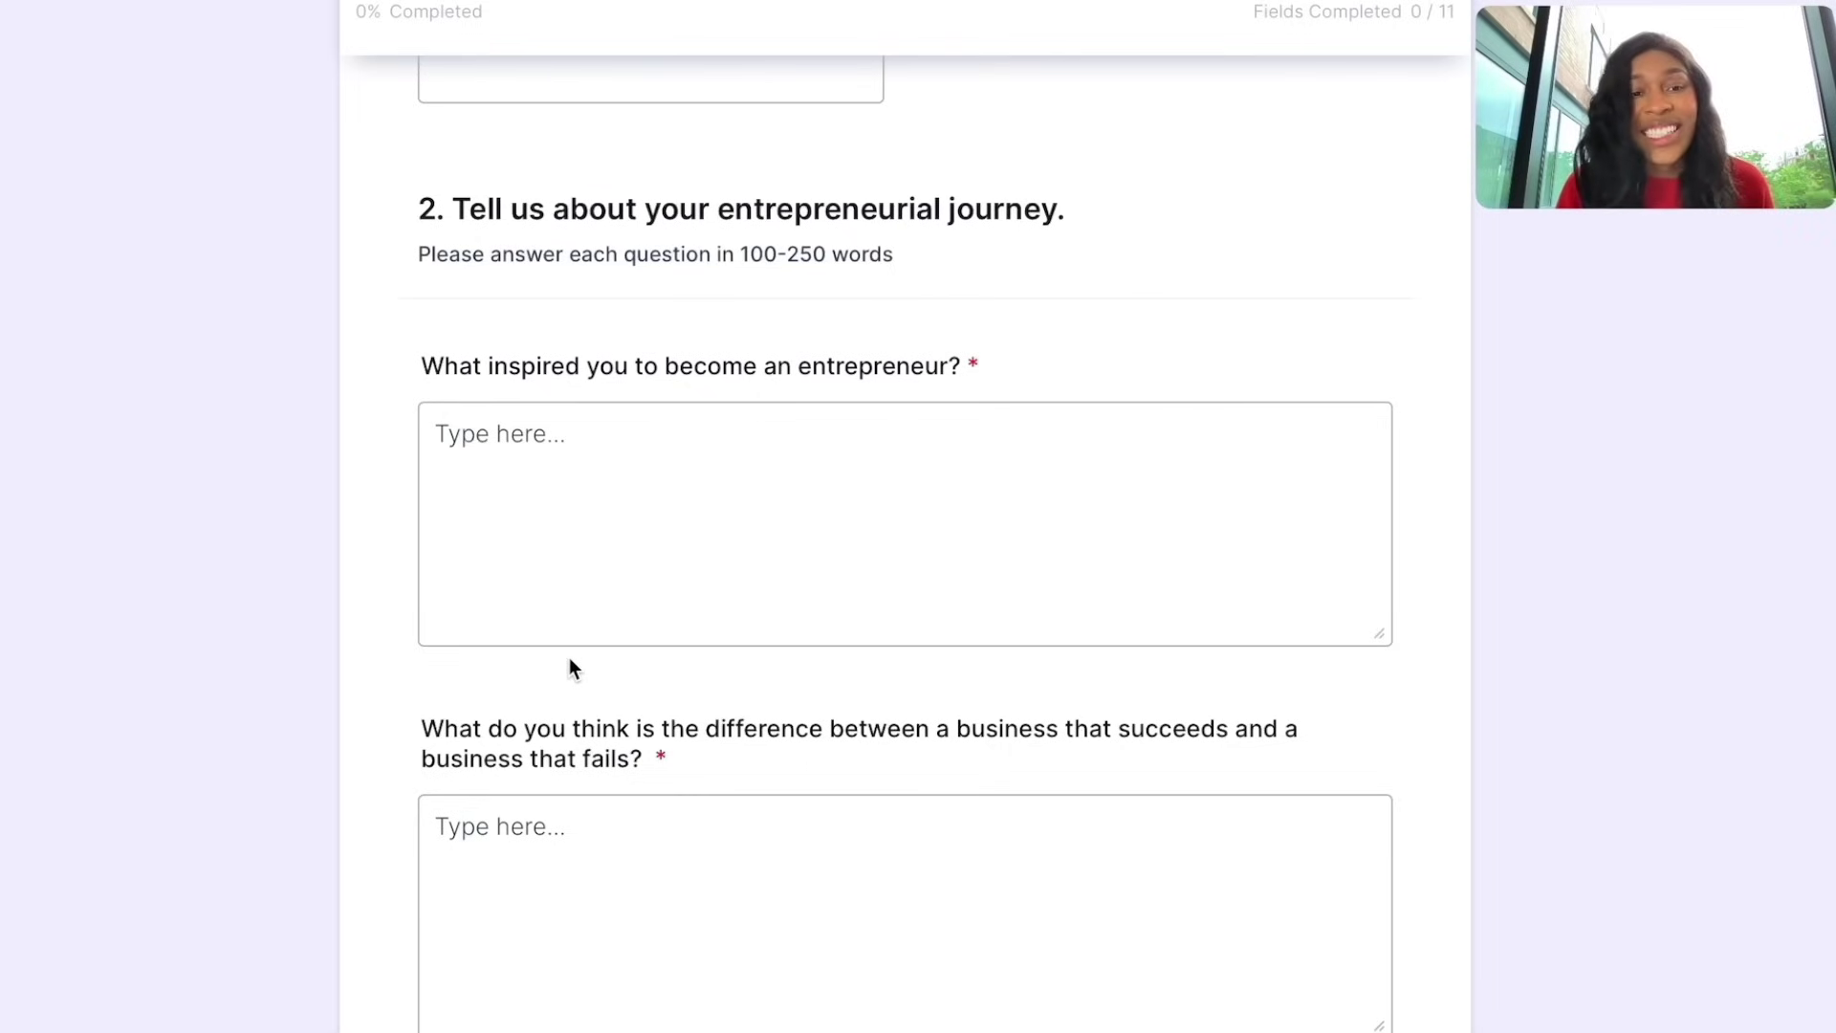
pyautogui.scroll(-1, 572, 650)
pyautogui.click(488, 336)
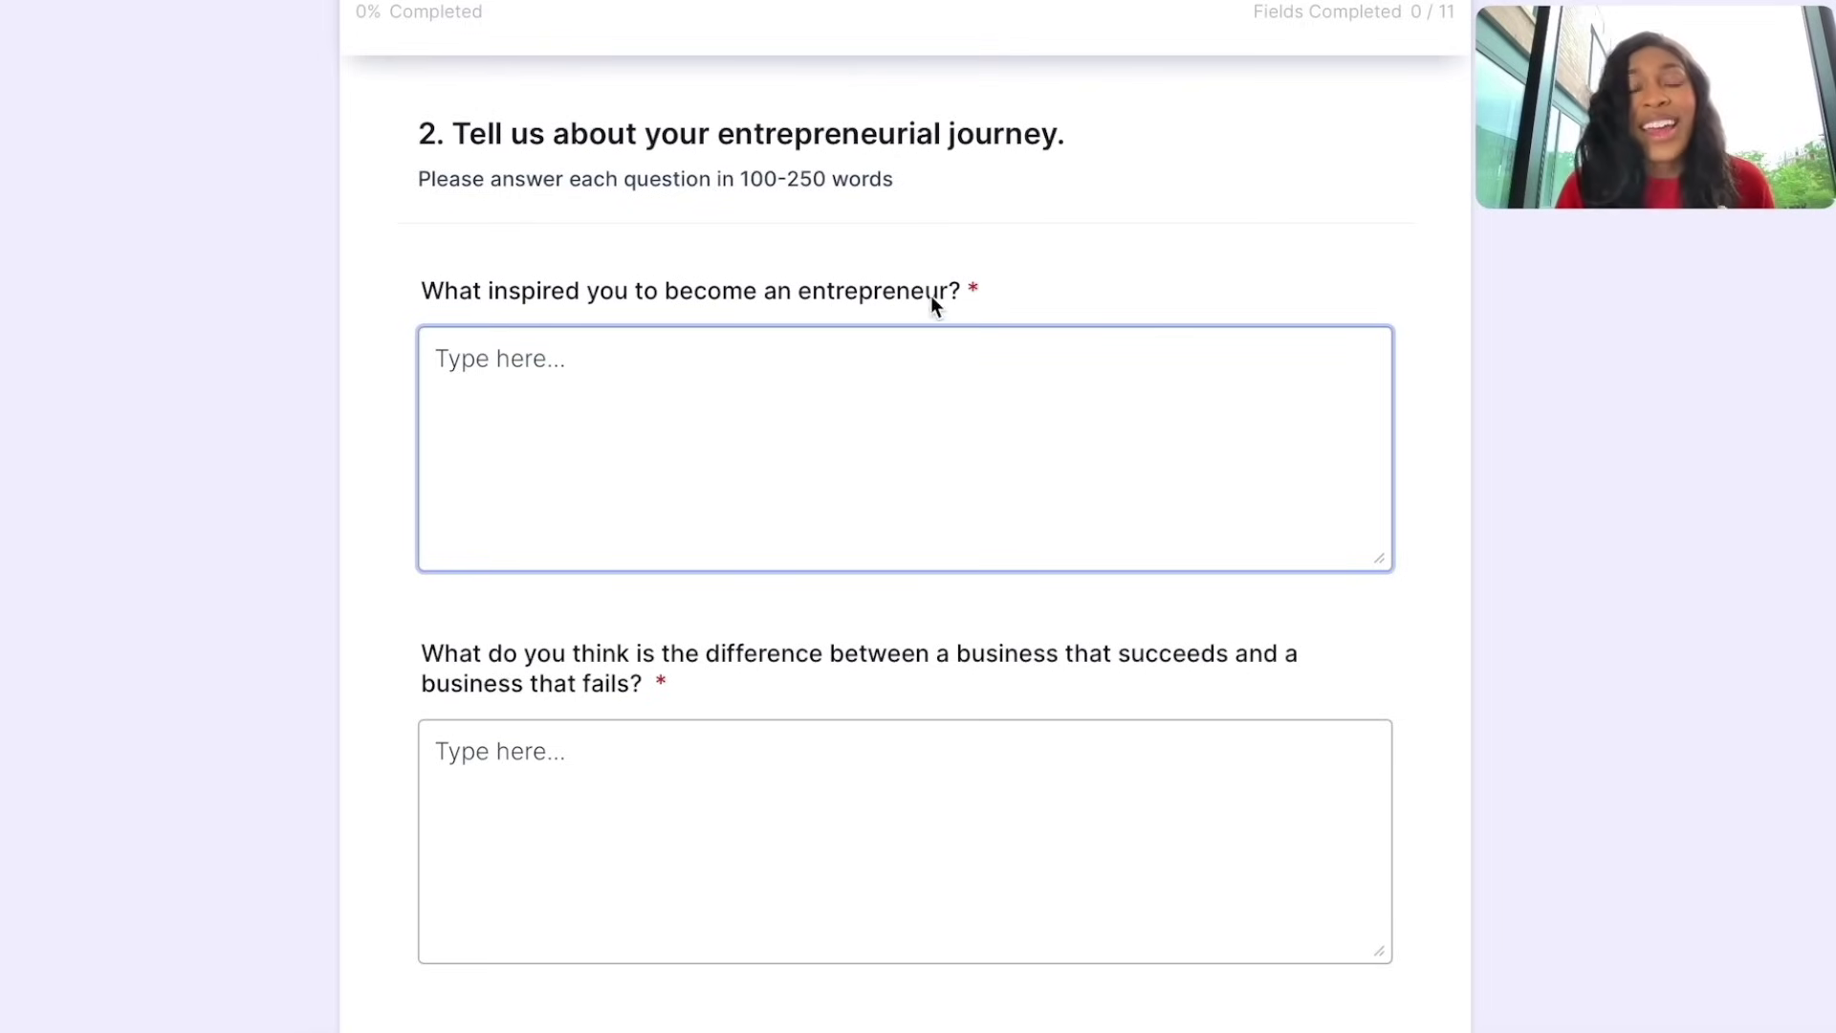
pyautogui.click(532, 223)
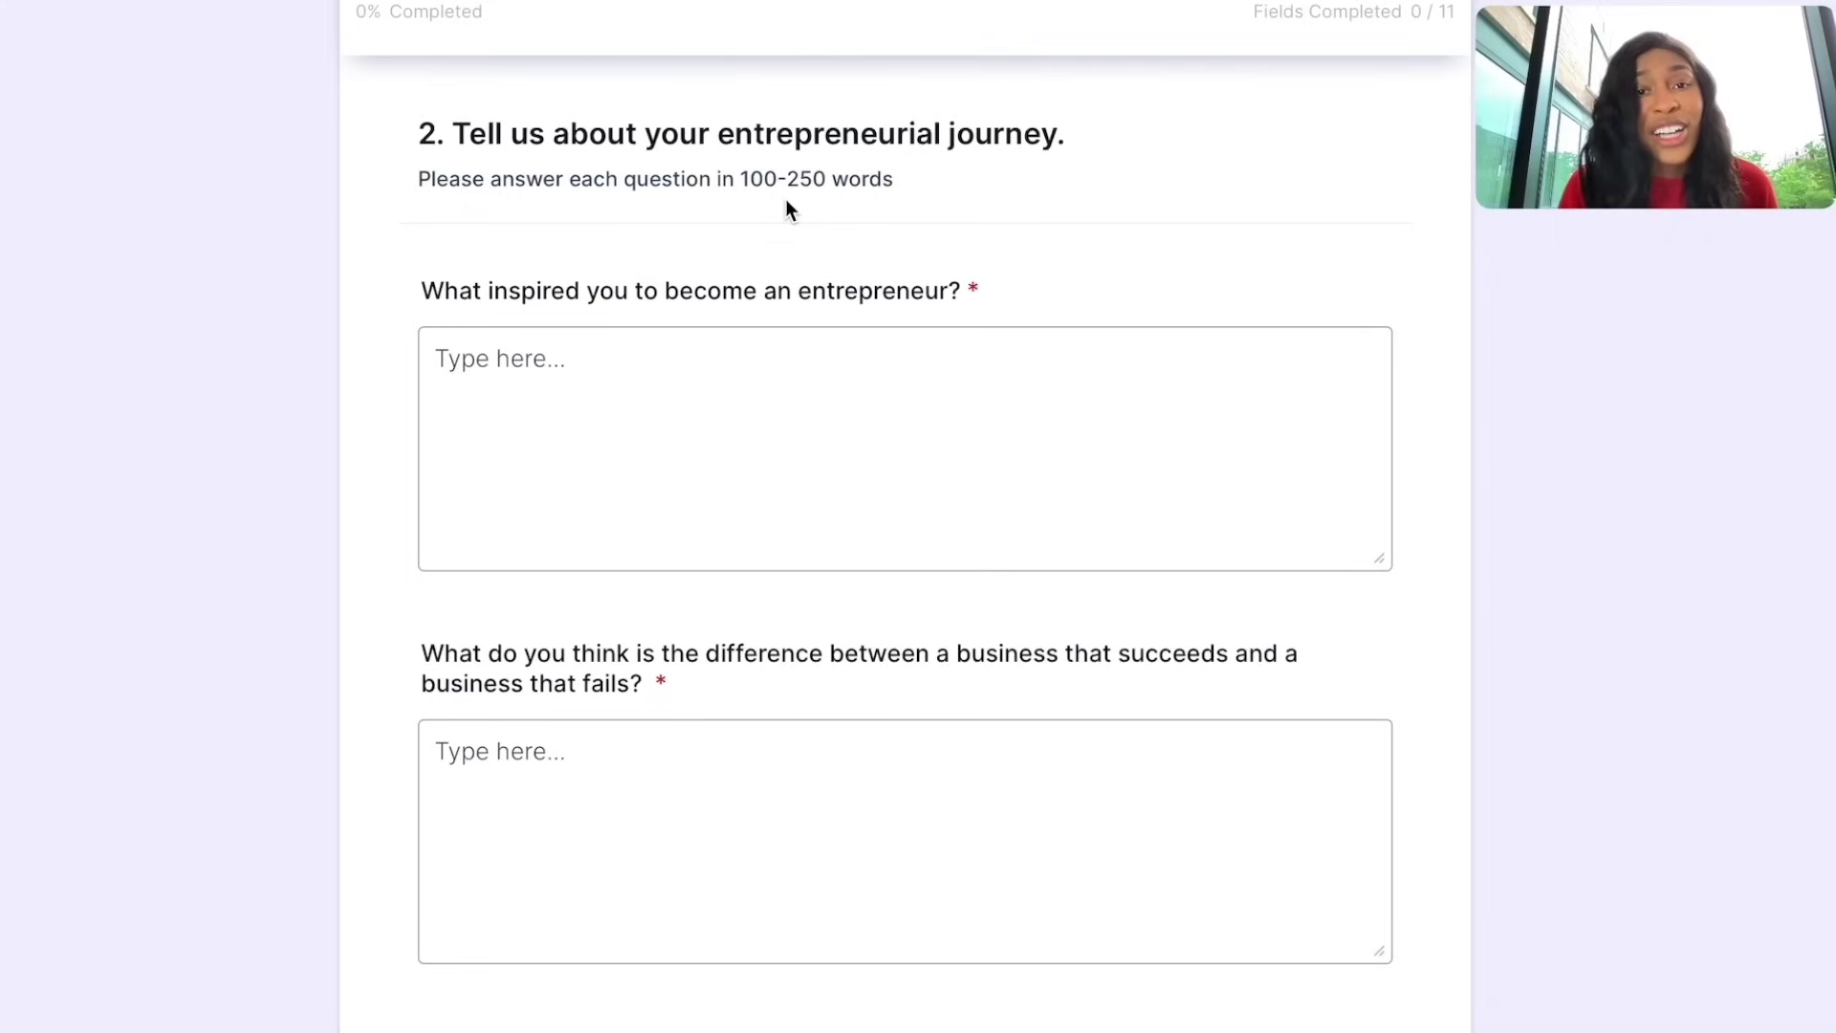
pyautogui.click(660, 301)
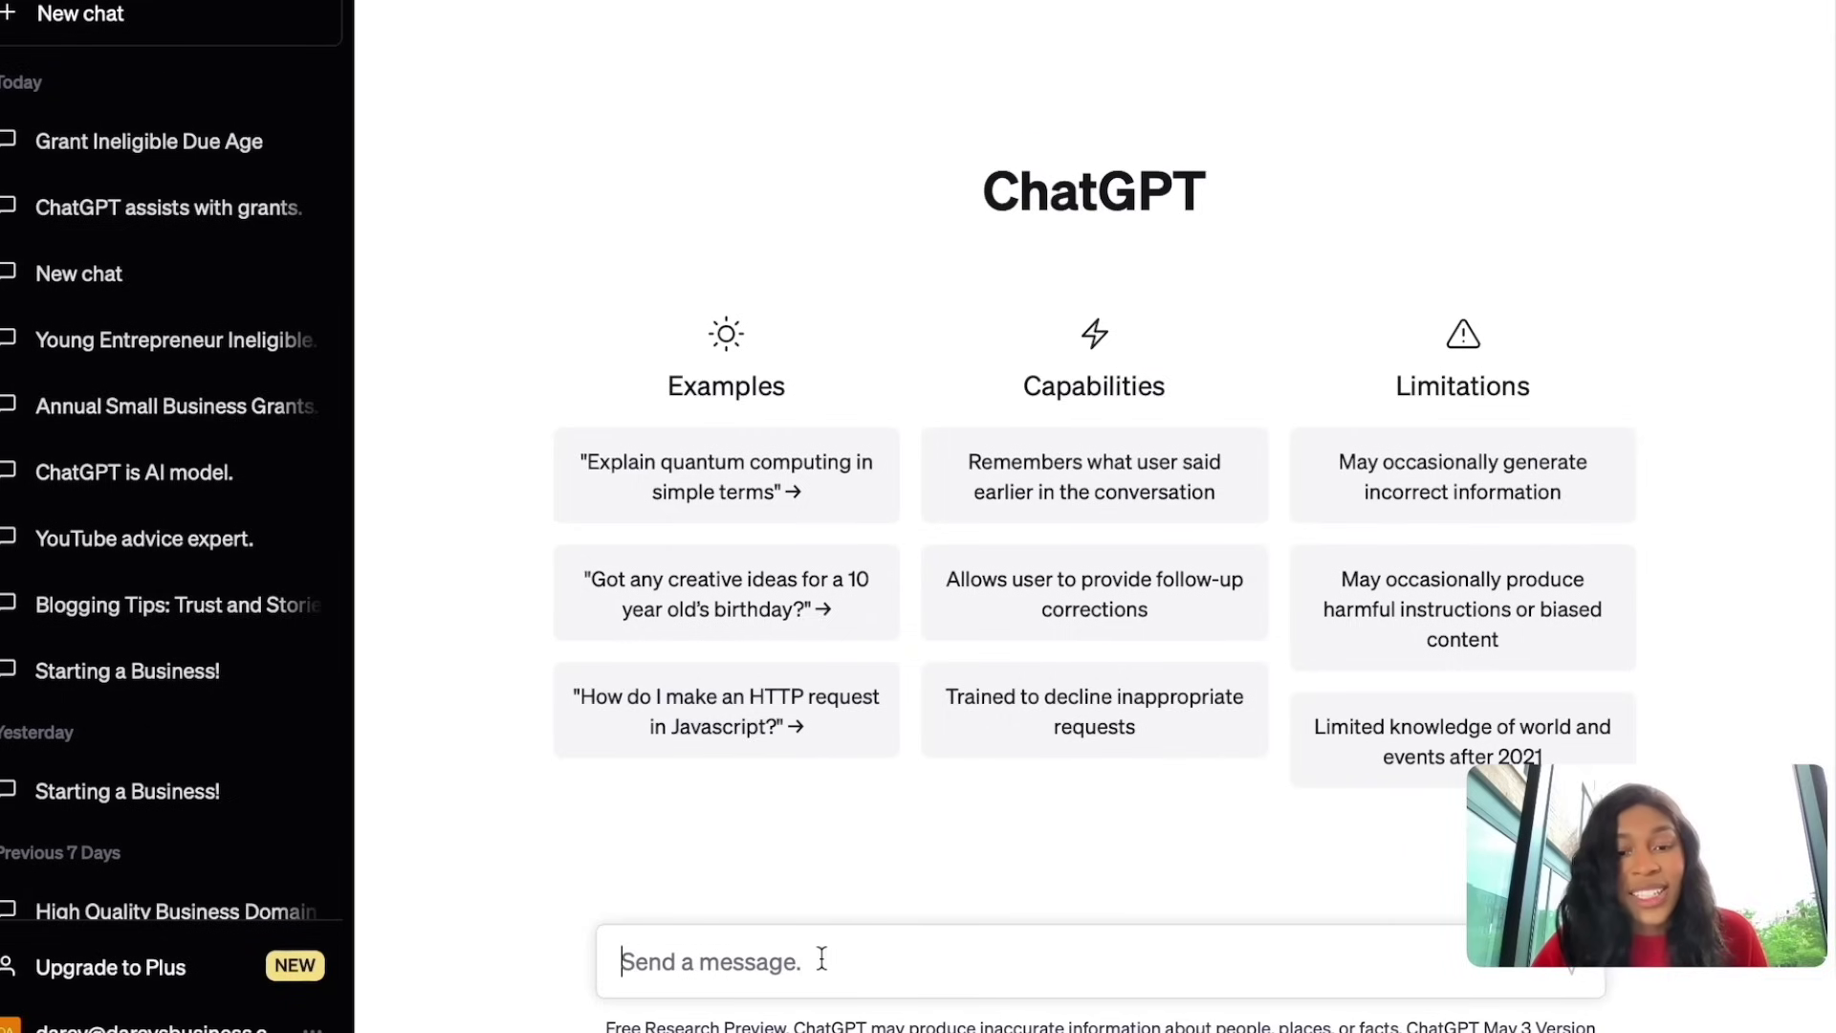
# - Ask ChatGPT for a friendly, energetic 100-250 word answer to "What inspired you to become an entrepreneur?", citing a 2020 start, sick relative and leaving a 9 to 5
pyautogui.moveTo(1685, 859); pyautogui.dragTo(1696, 96)
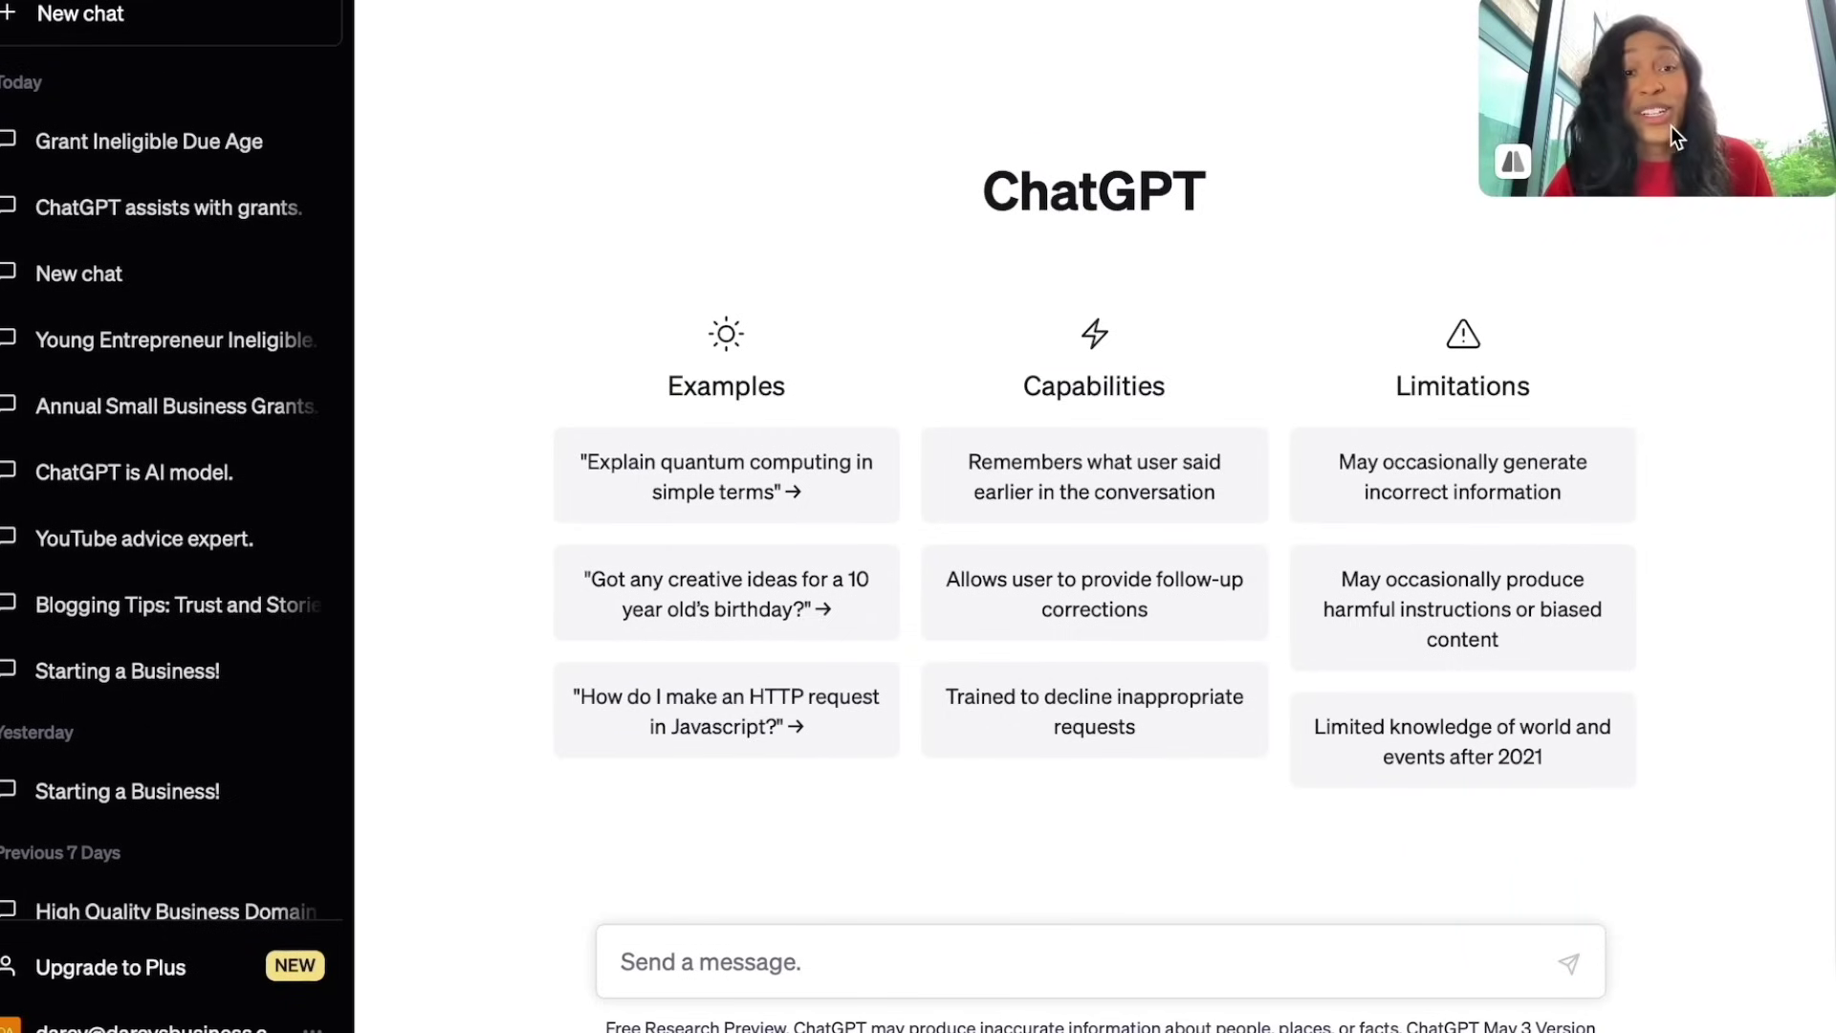
pyautogui.write('Act as an expert grant writer and successful business owner. The grant application is asking you: "What inspired you to become an entrepreneur?" You are going to respond in a friendly and energetic tone of voice. You have an informative writing style. To give more background, you started your business in 2020 because you wanted to be able to take care of a sick family member and get free from a 9 to 5 job. Make sure to respond in 100-250 words.')
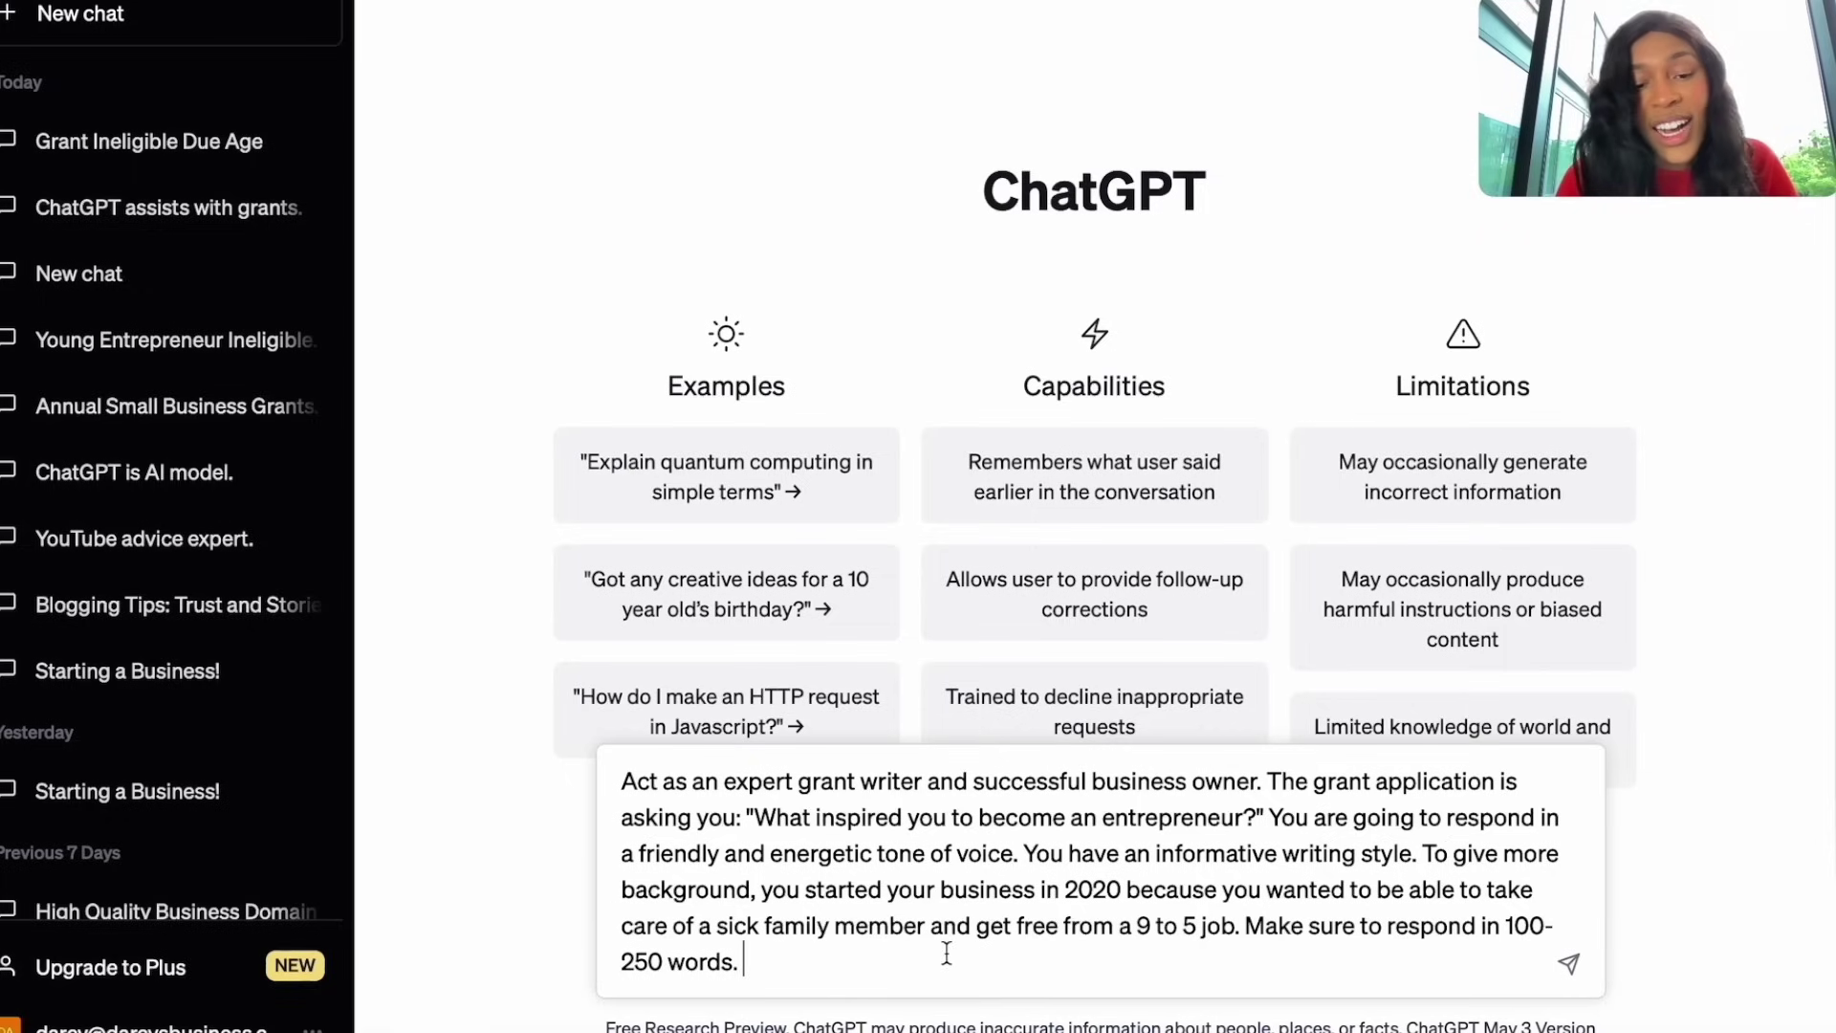
pyautogui.click(779, 964)
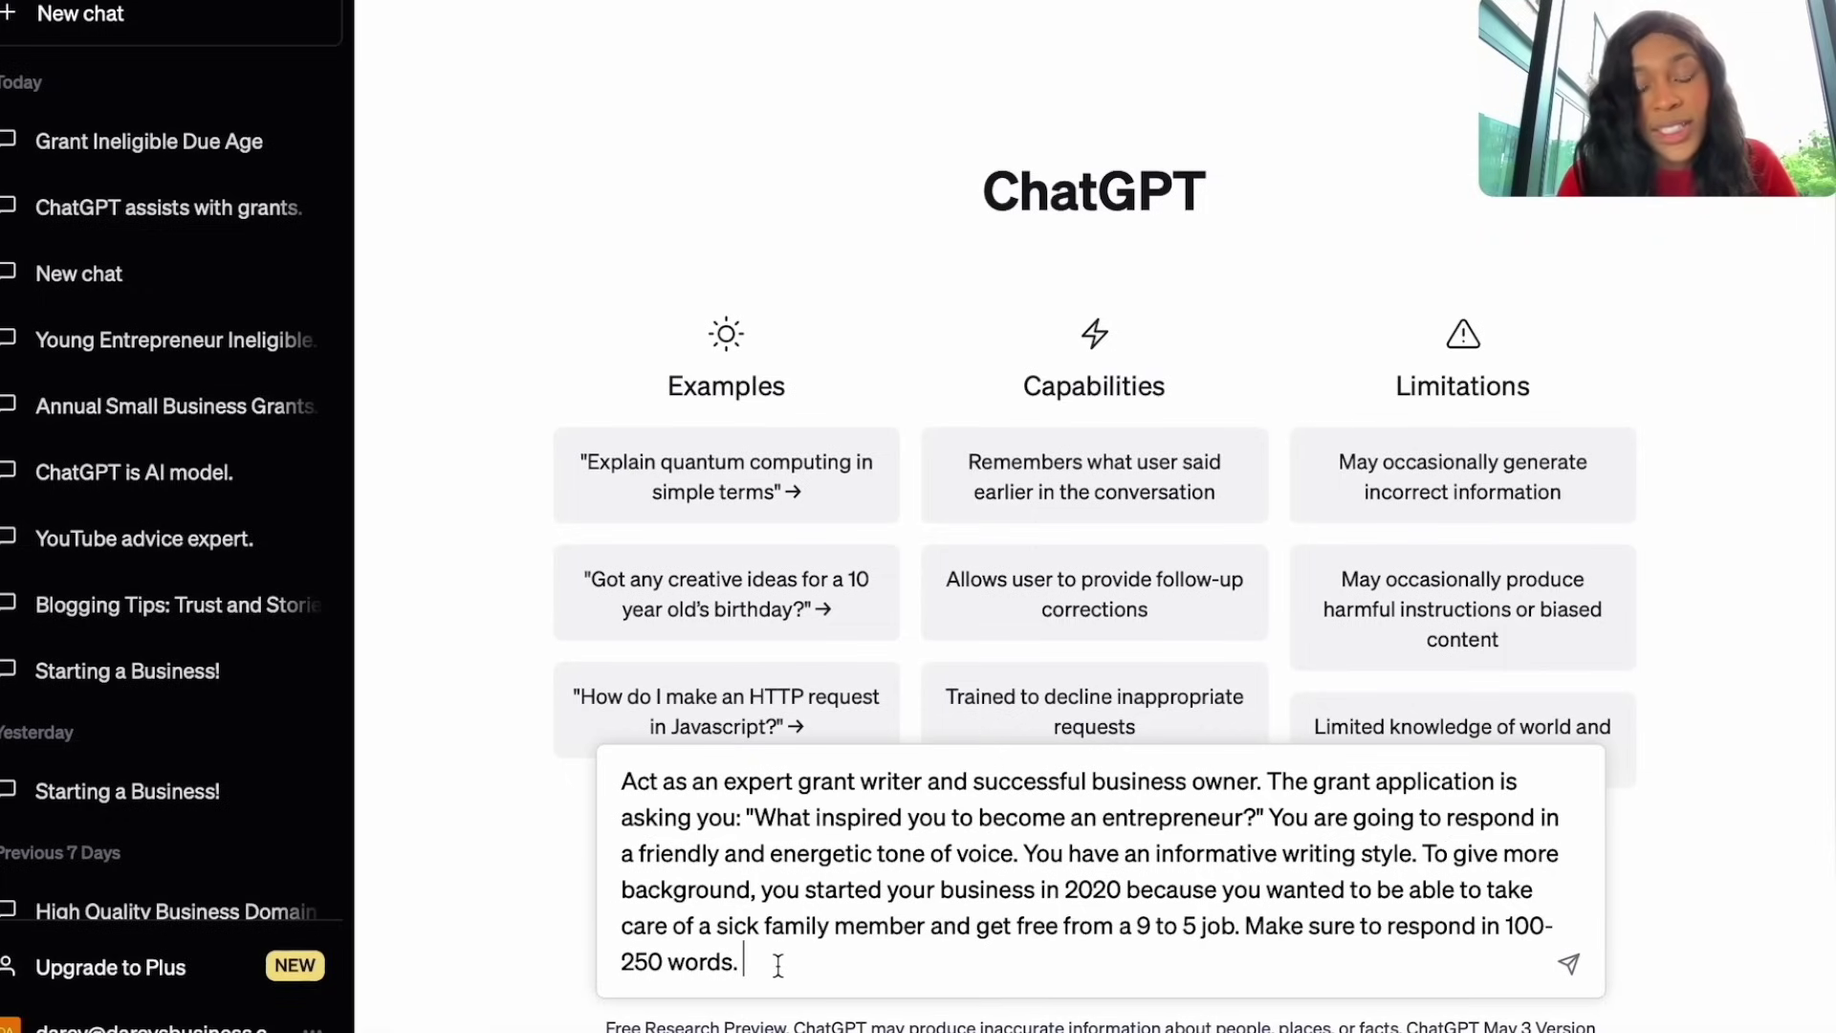
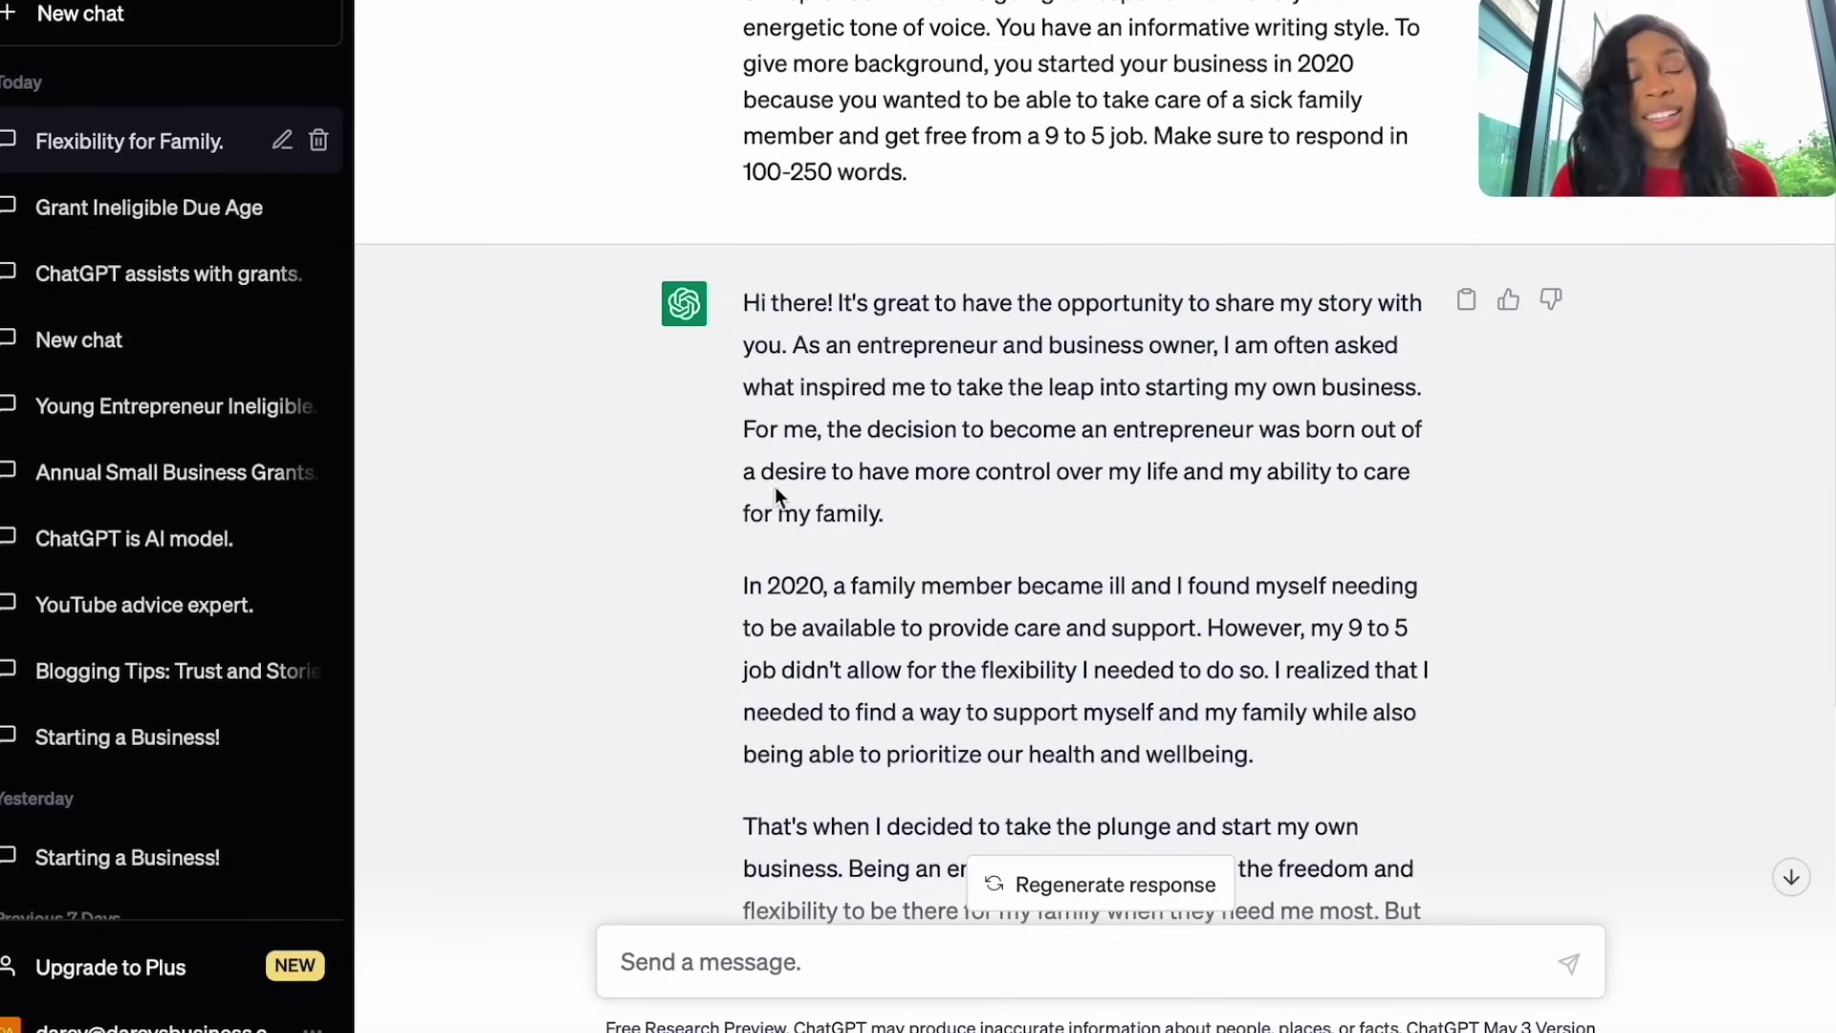
# - Read through ChatGPT's complete answer about what inspired the entrepreneur, from the introduction to the closing thank-you
pyautogui.scroll(-3, 766, 513)
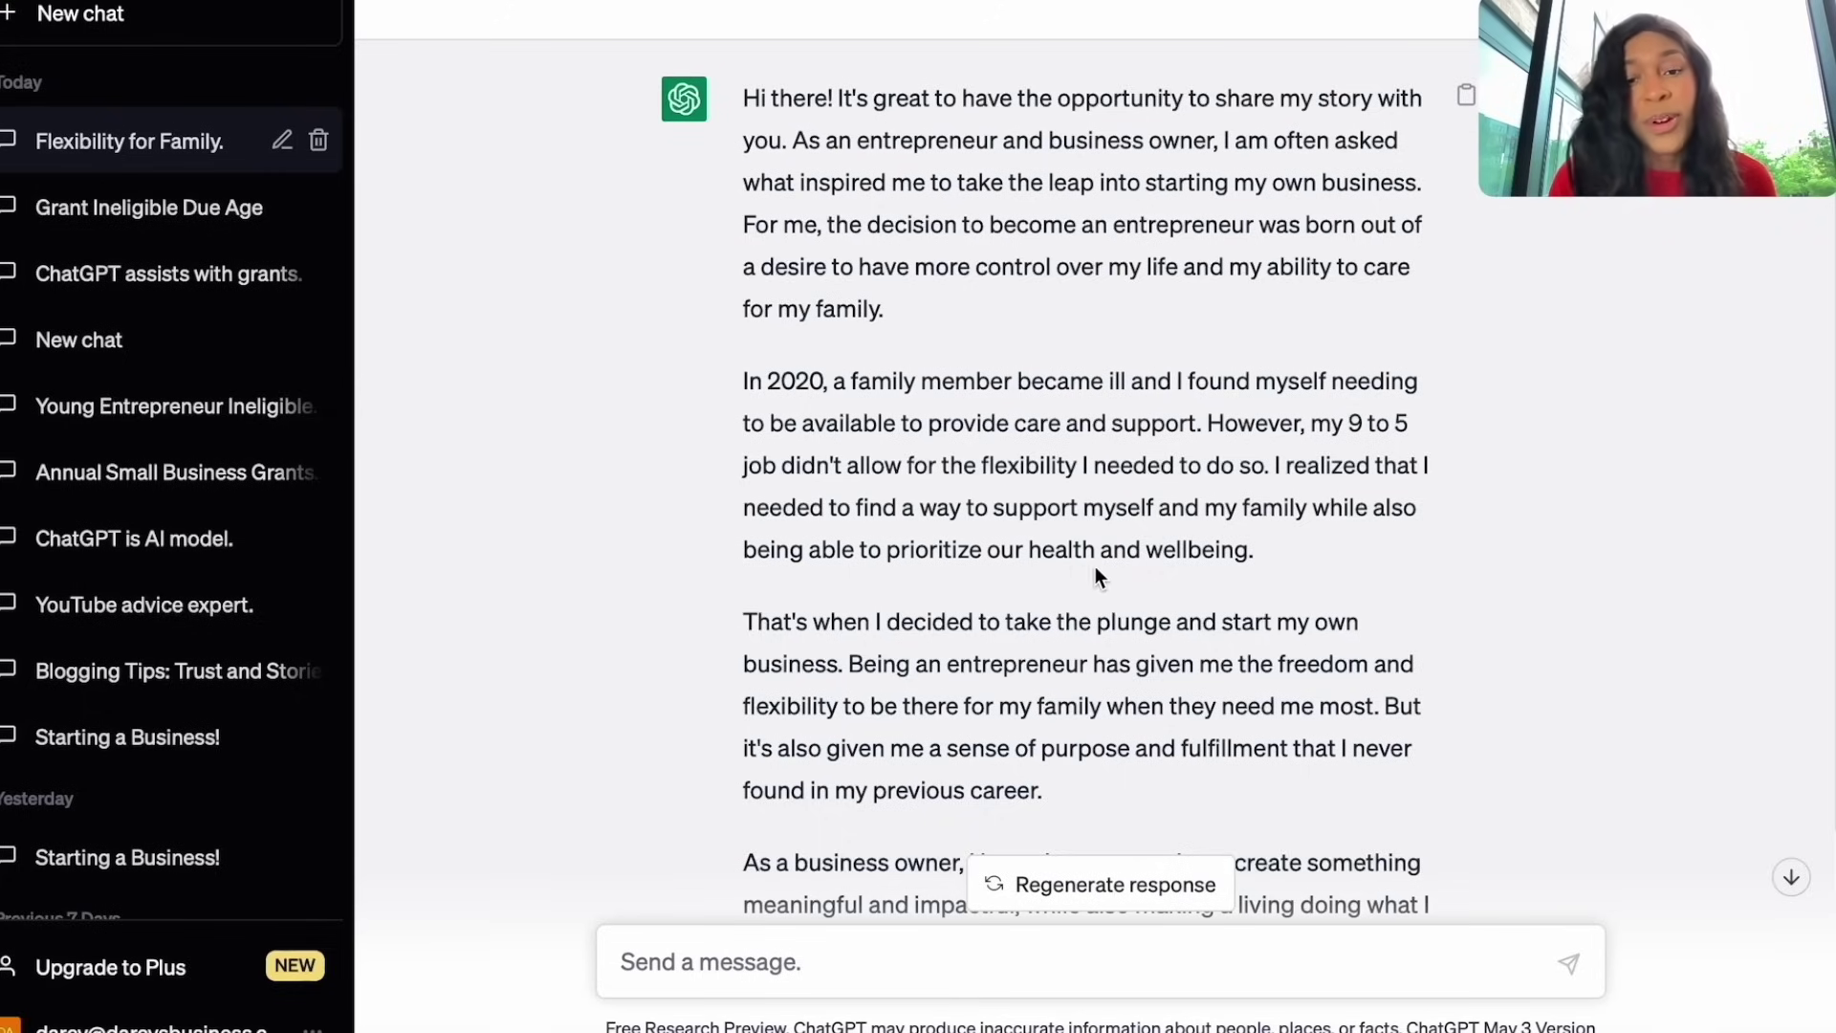
pyautogui.scroll(-3, 956, 633)
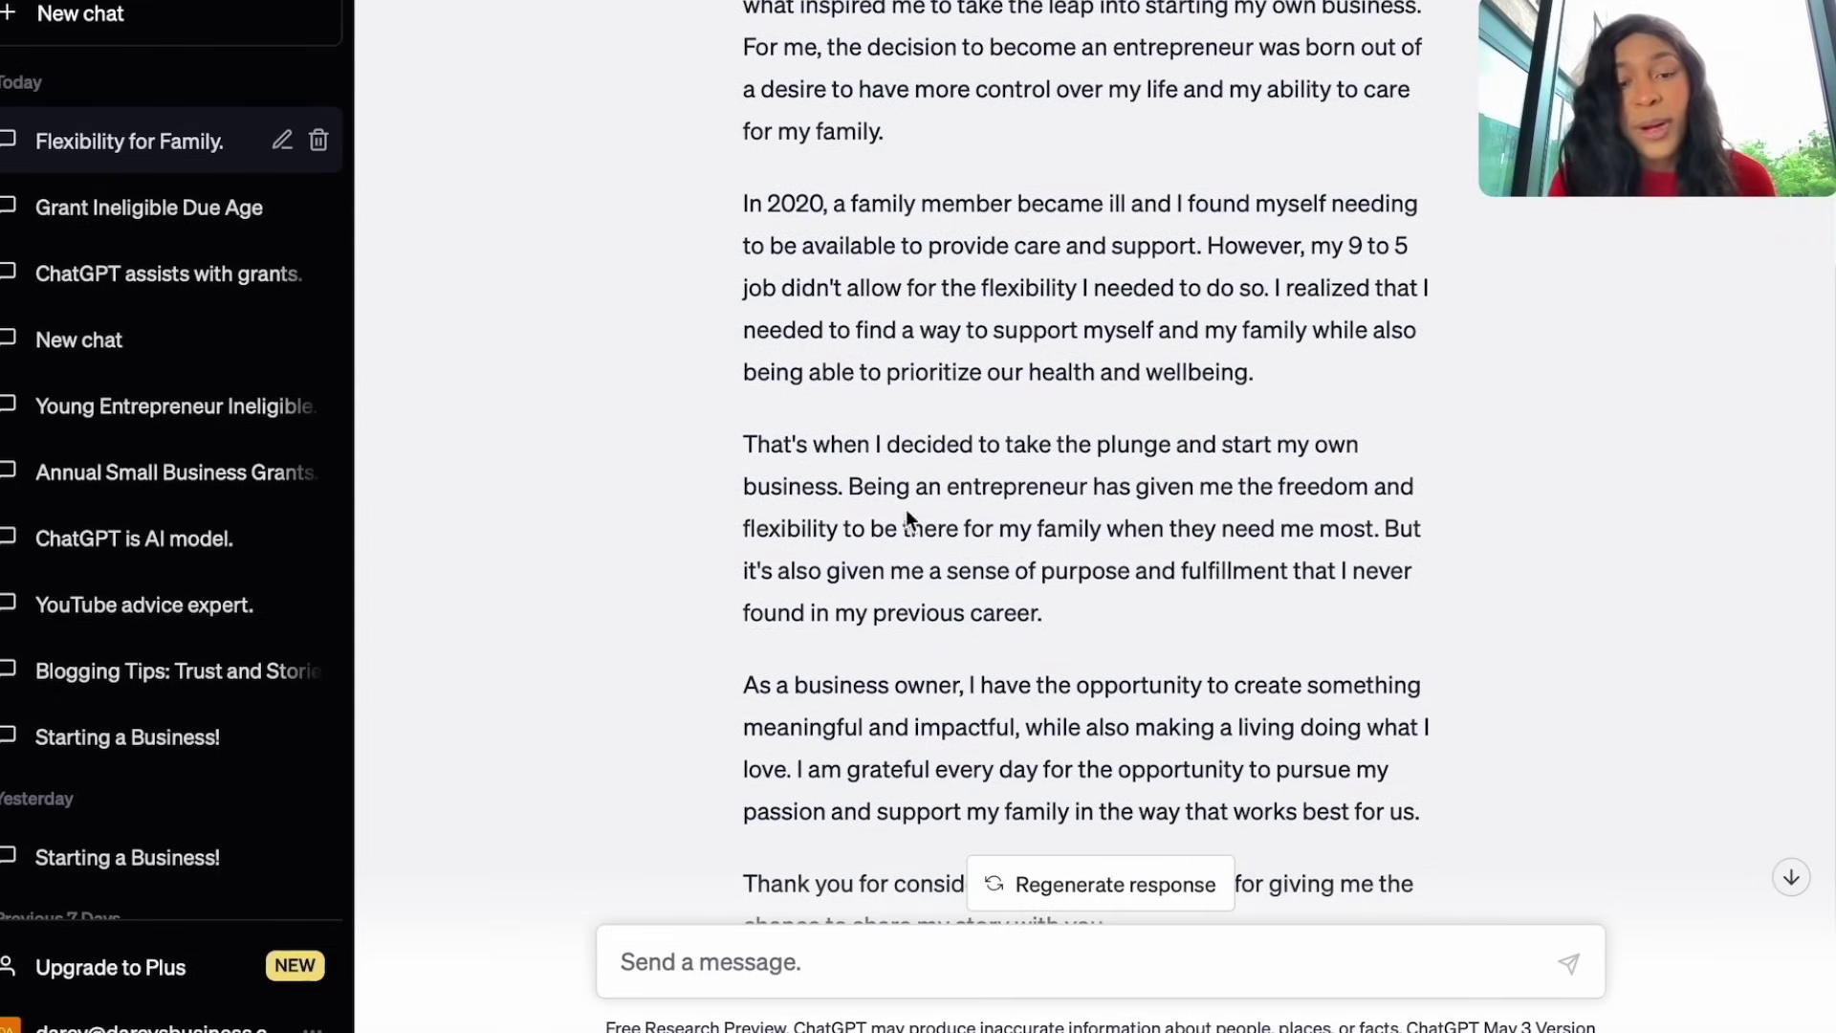
pyautogui.scroll(-1, 1015, 526)
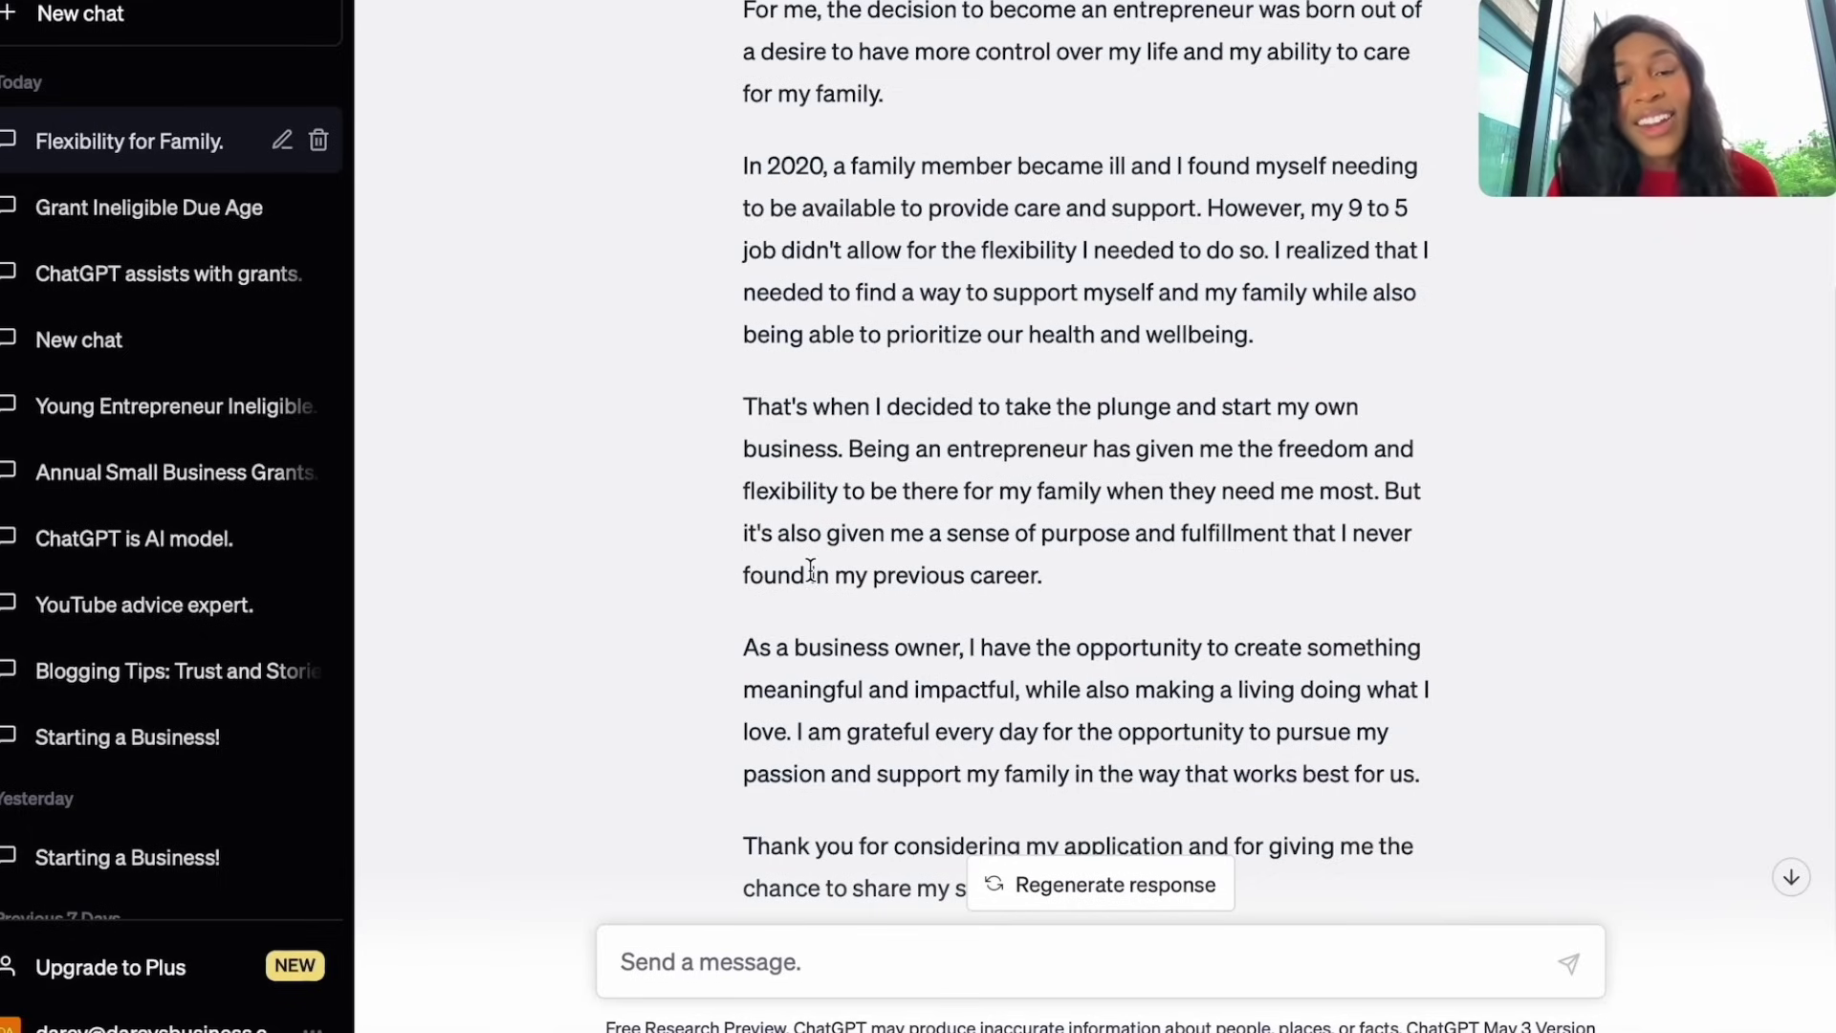
pyautogui.scroll(-3, 1001, 588)
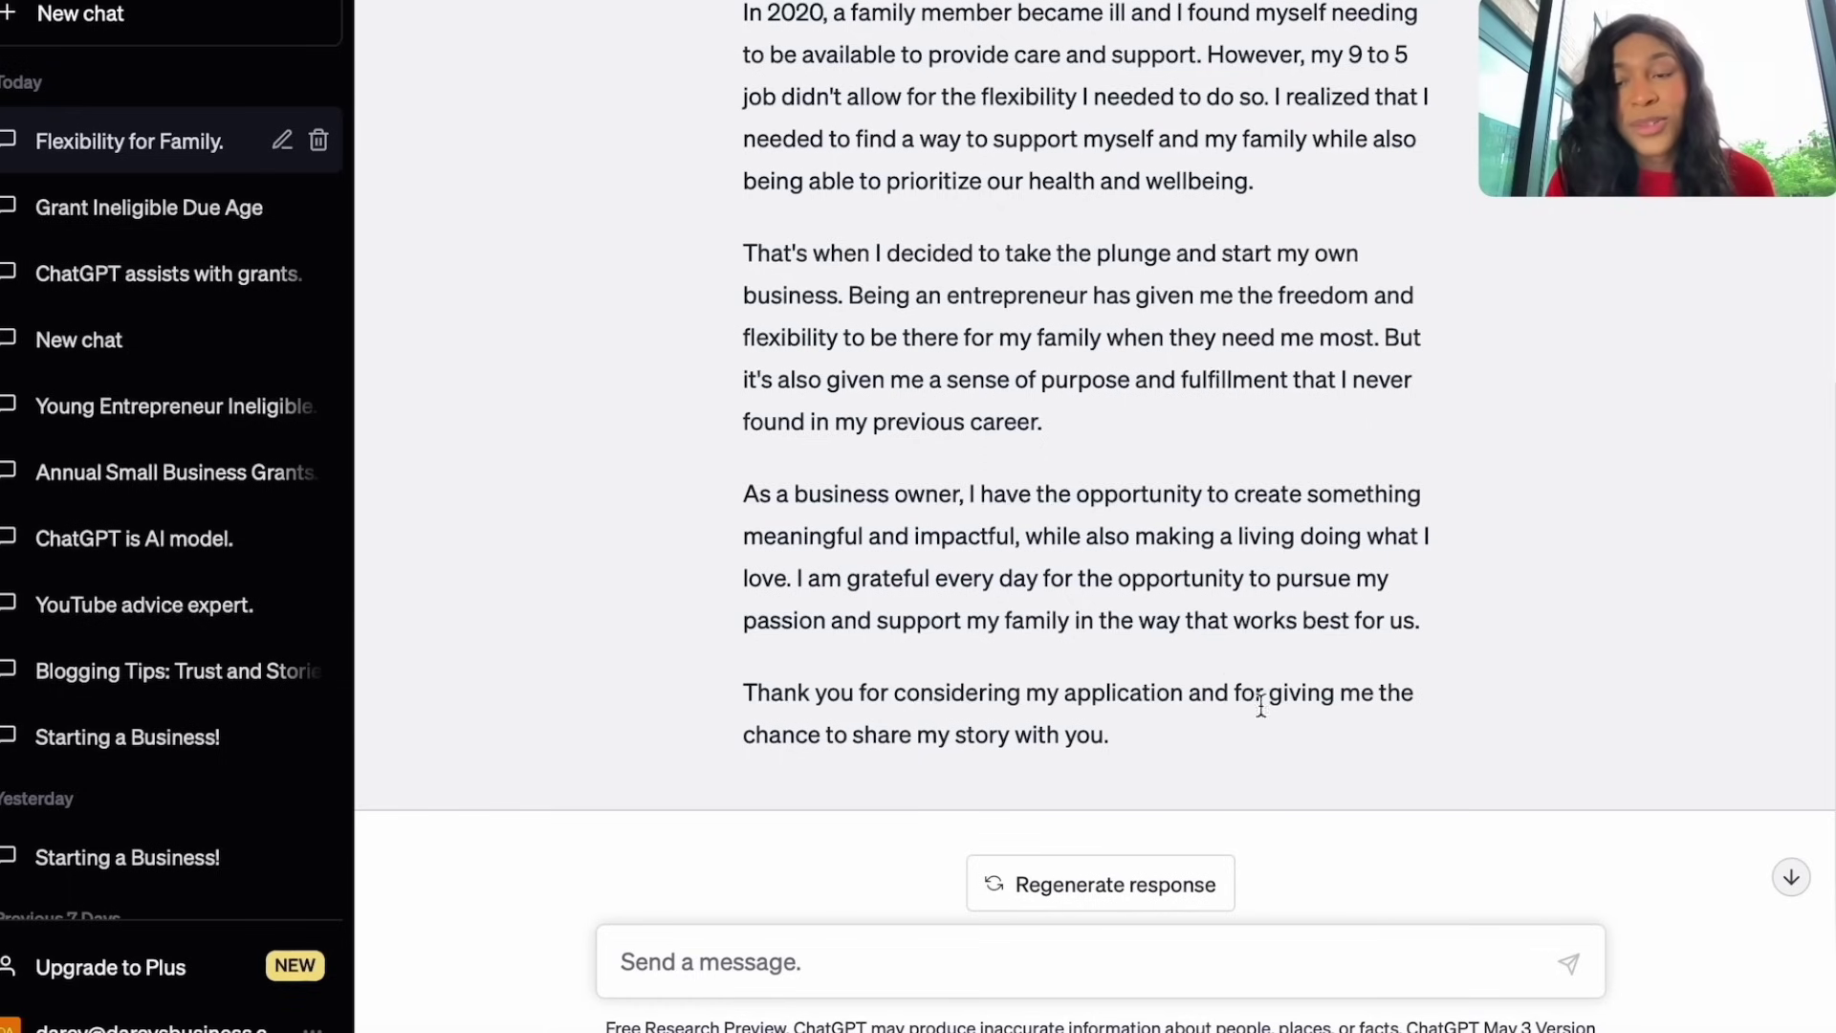
pyautogui.scroll(1, 1178, 637)
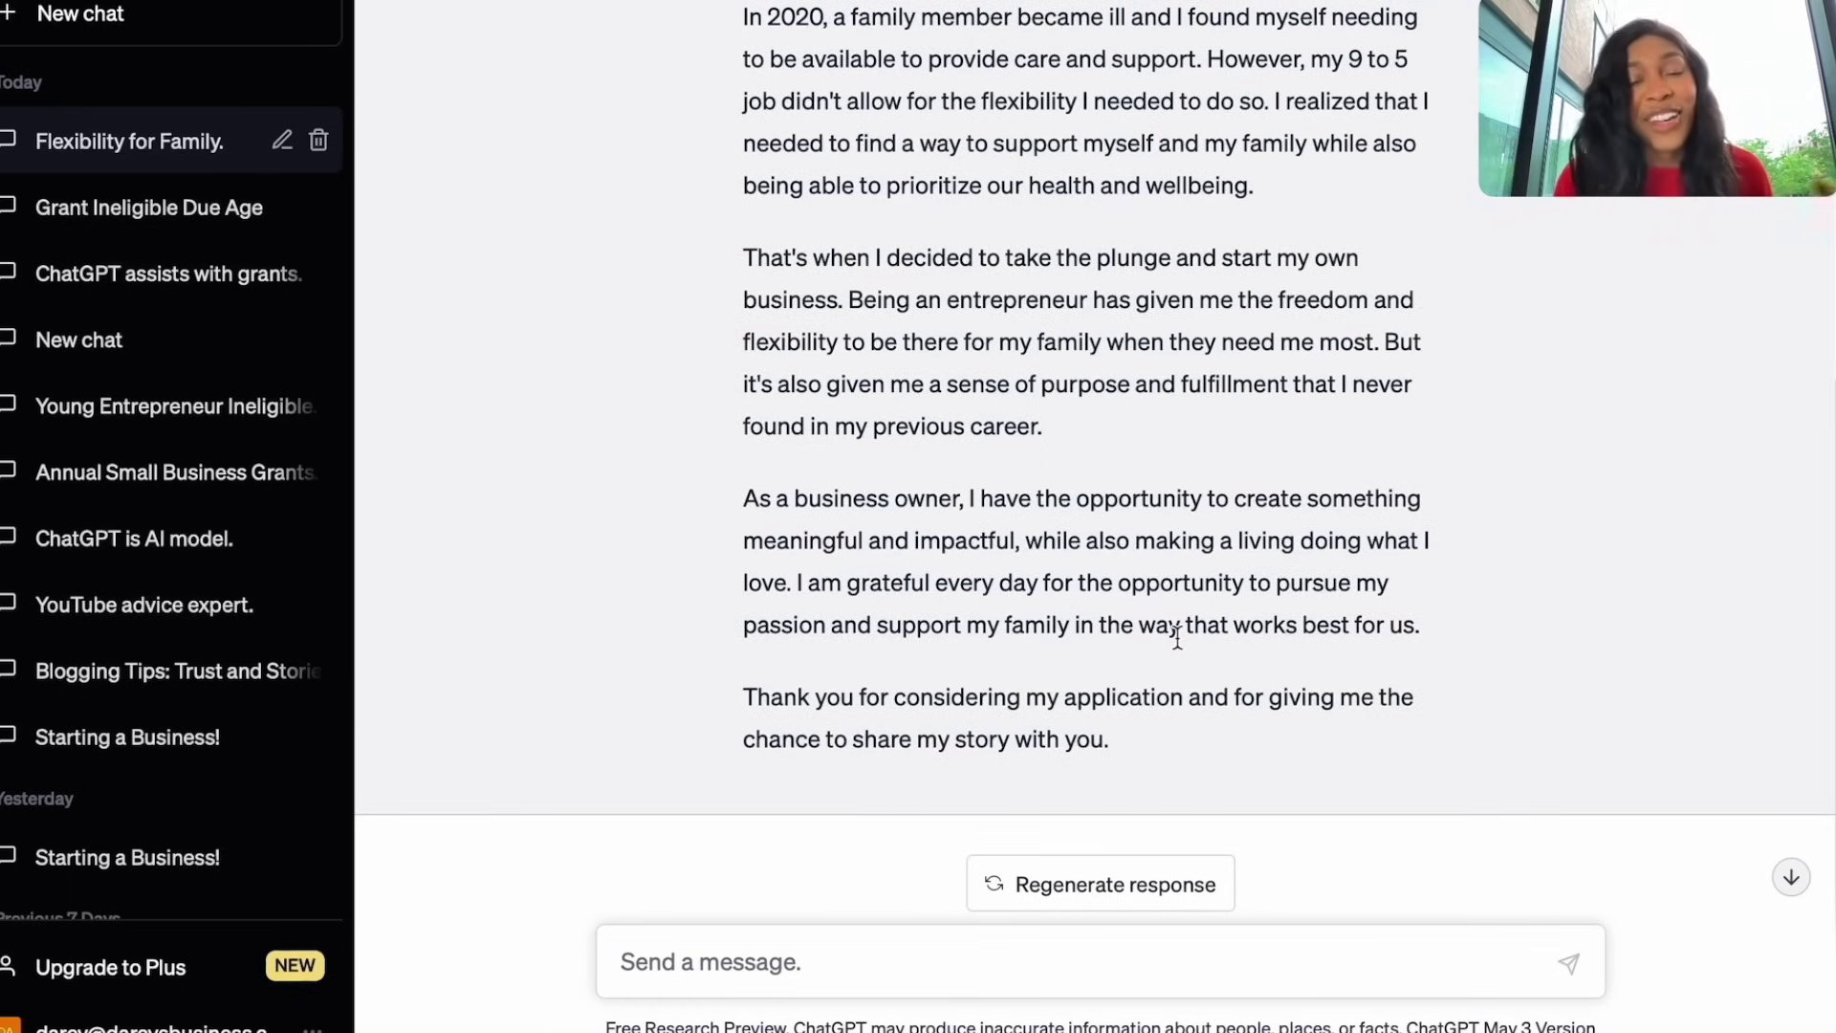
pyautogui.scroll(4, 1254, 518)
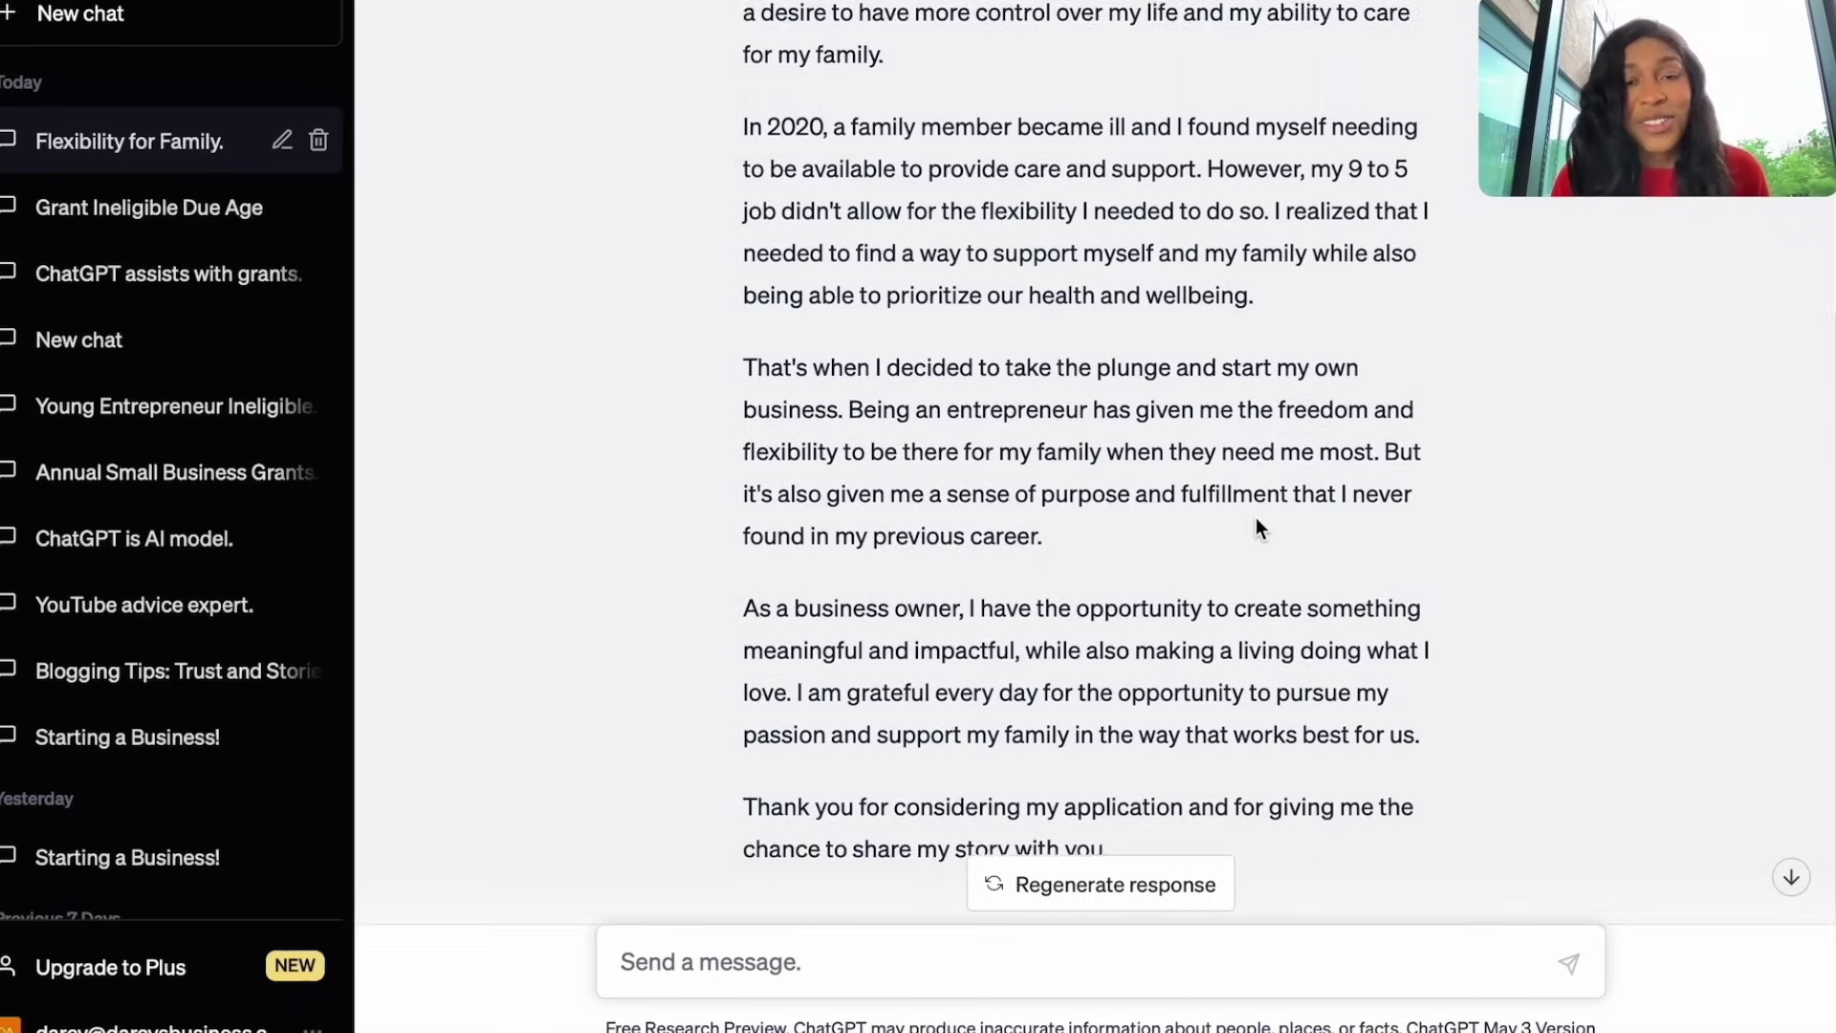
pyautogui.scroll(1, 1254, 518)
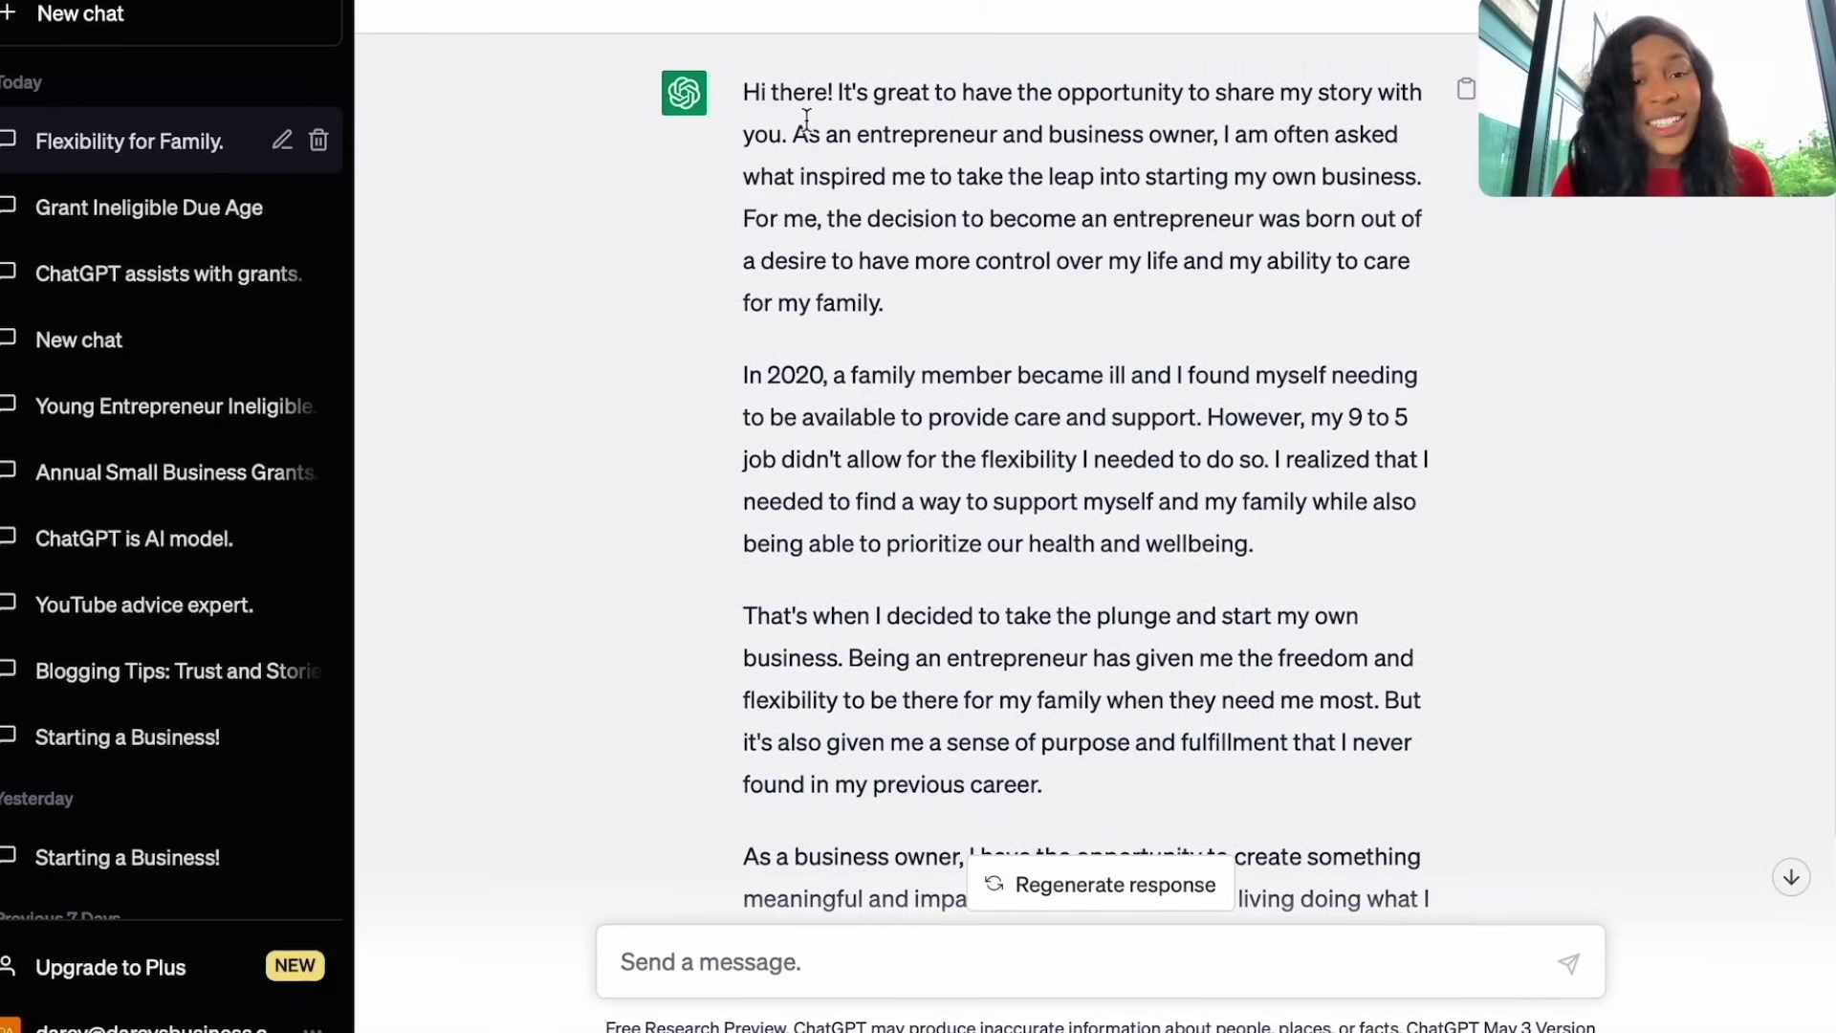
# - Copy the generated answer without its opening greeting into a blank Google Docs document and check its word count against the application's 100-250 word limit
pyautogui.moveTo(795, 127); pyautogui.dragTo(1042, 918)
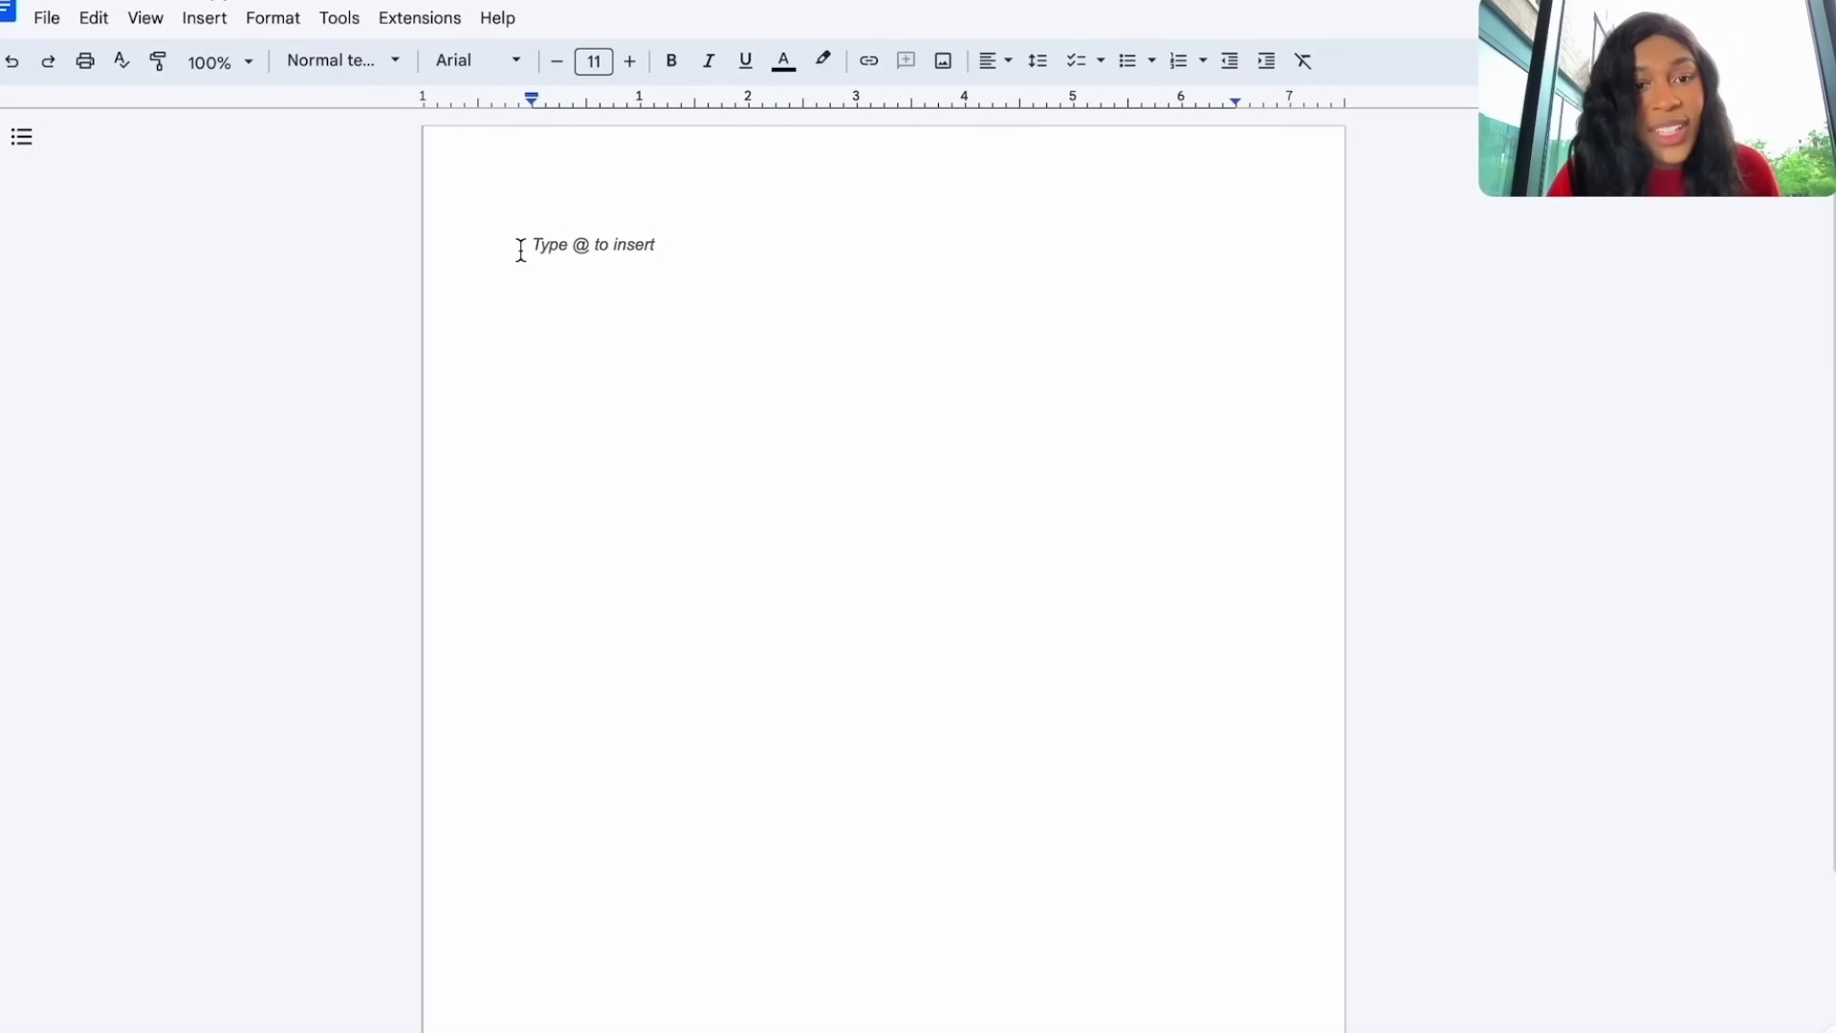
pyautogui.write("As an entrepreneur and business owner, I am often asked what inspired me to take the leap into starting my own business. For me, the decision to become an entrepreneur was born out of a desire to have more control over my life and my ability to care for my family.  In 2020, a family member became ill and I found myself needing to be available to provide care and support. However, my 9 to 5 job didn't allow for the flexibility I needed to do so. I realized that I needed to find a way to support myself and my family while also being able to prioritize our health and wellbeing.  That's when I decided to take the plunge and start my own business. Being an entrepreneur has given me the freedom and flexibility to be there for my family when they need me most. But it's also given me a sense of purpose and fulfillment that I never found in my previous career.  As a business owner, I have the opportunity to create something meaningful and impactful, while also making a living doing what I love. I am grateful every day for the opportunity to pursue my passion and support my family in the way that works best for us.  Thank you for considering my application and for giving me the chance to share my story with you.")
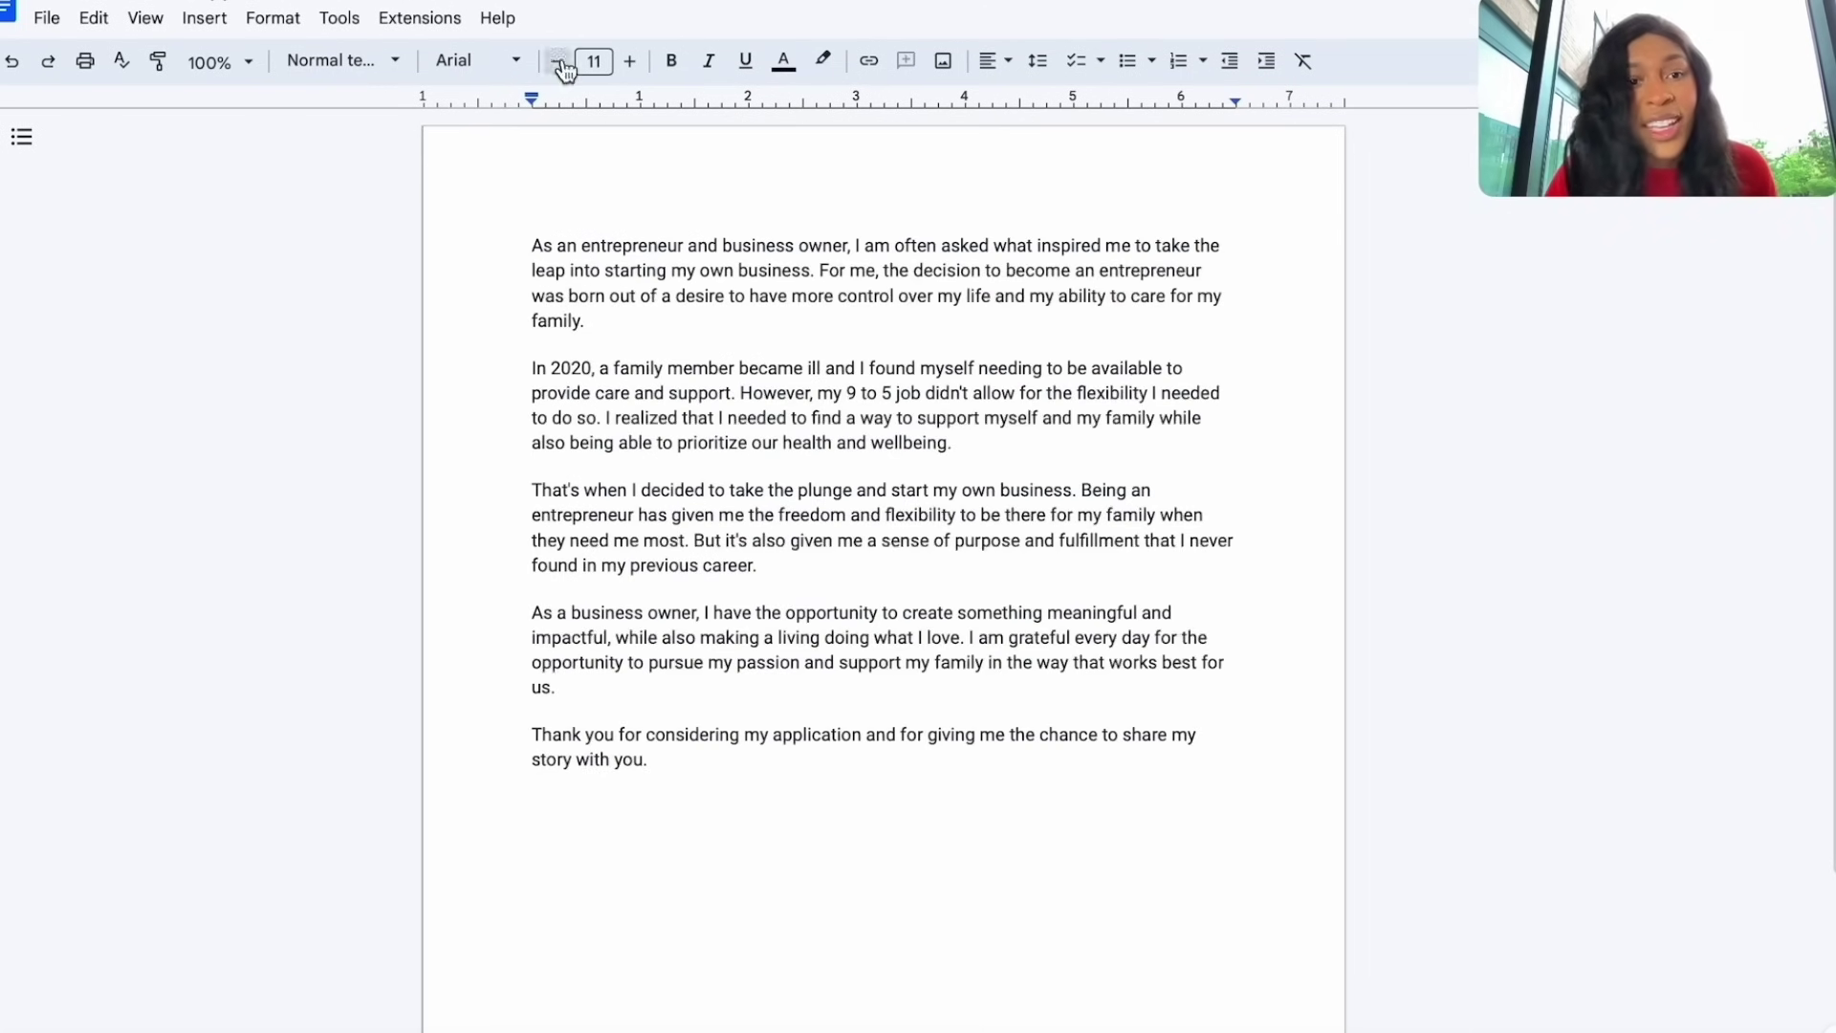
pyautogui.click(349, 27)
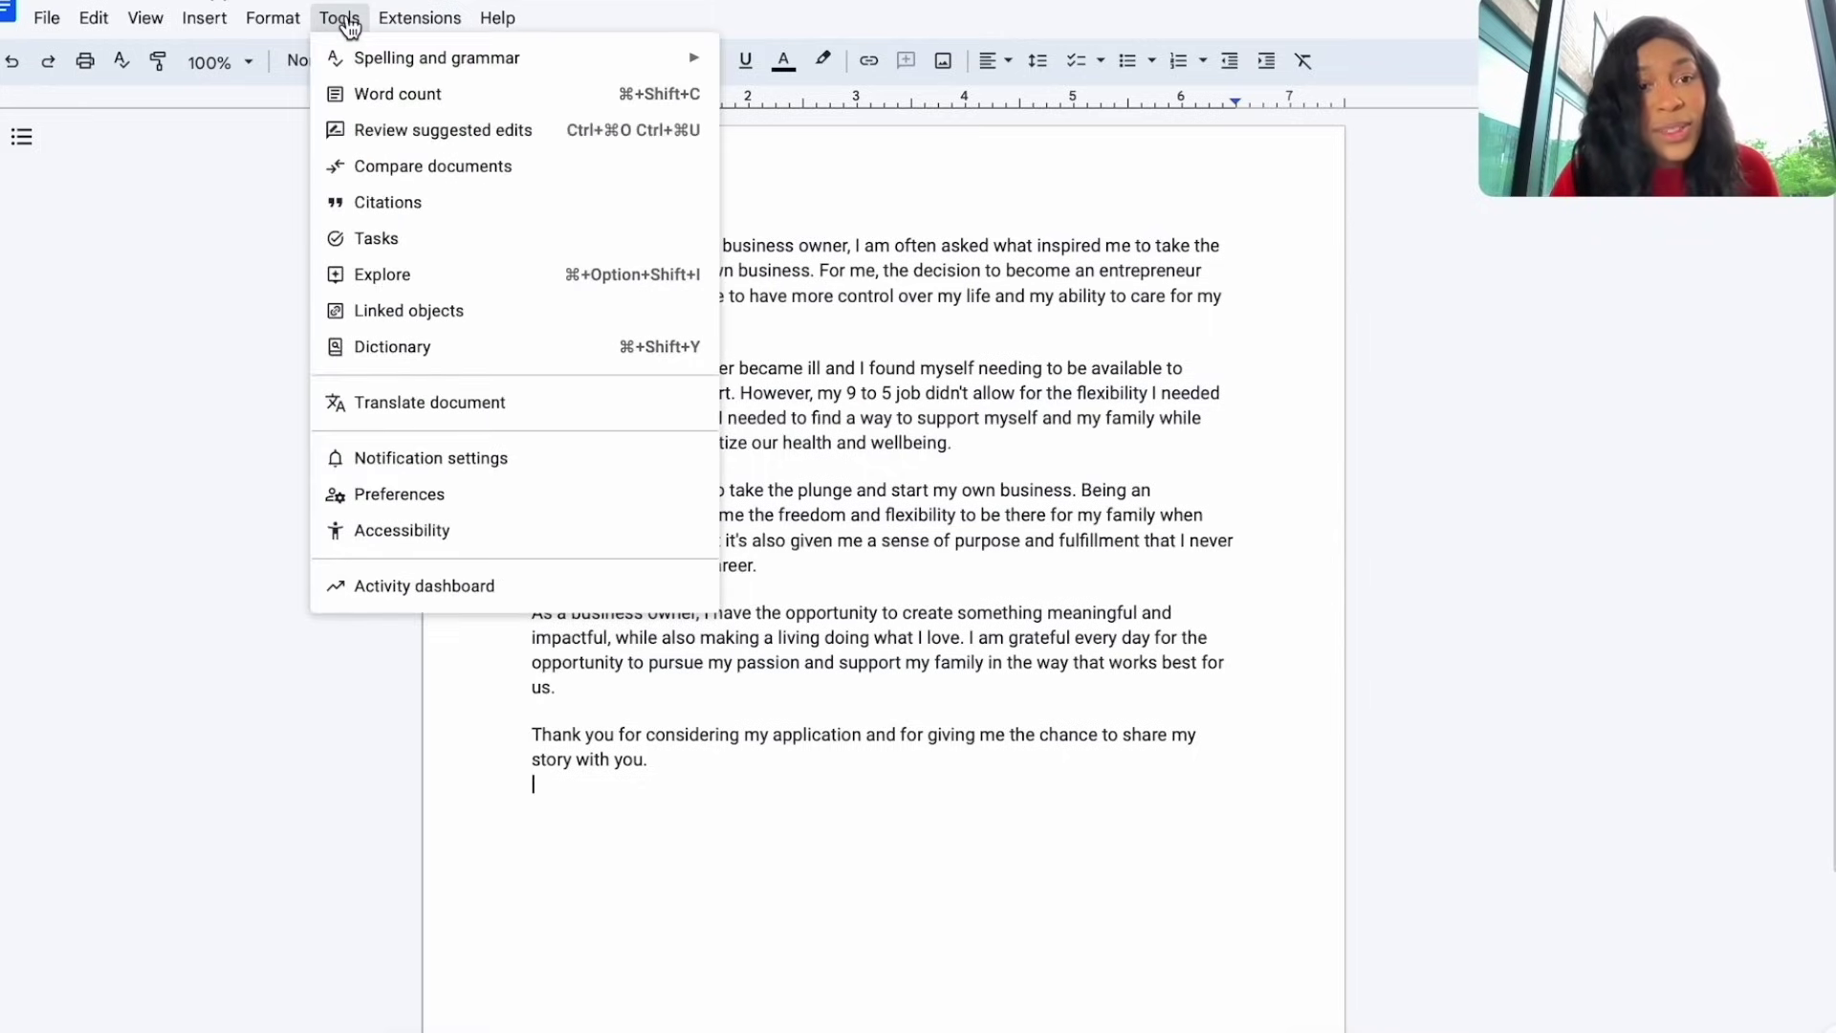
pyautogui.click(381, 93)
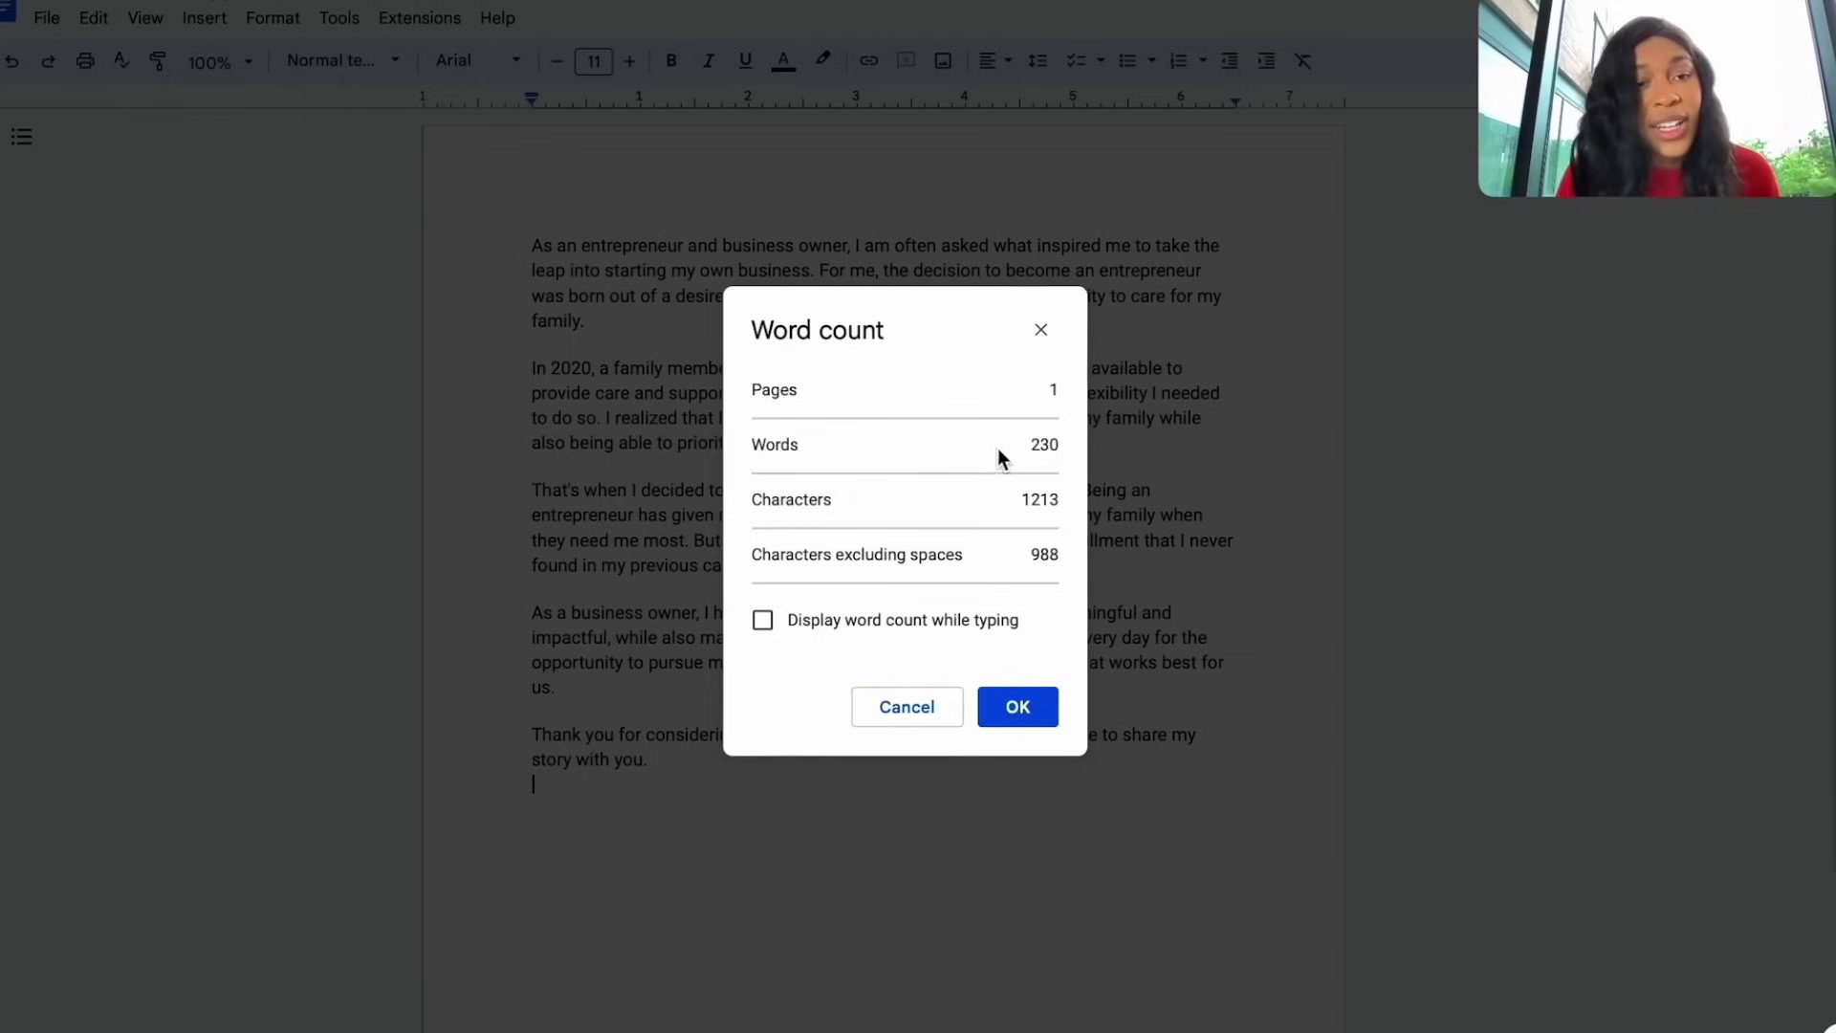
pyautogui.click(441, 5)
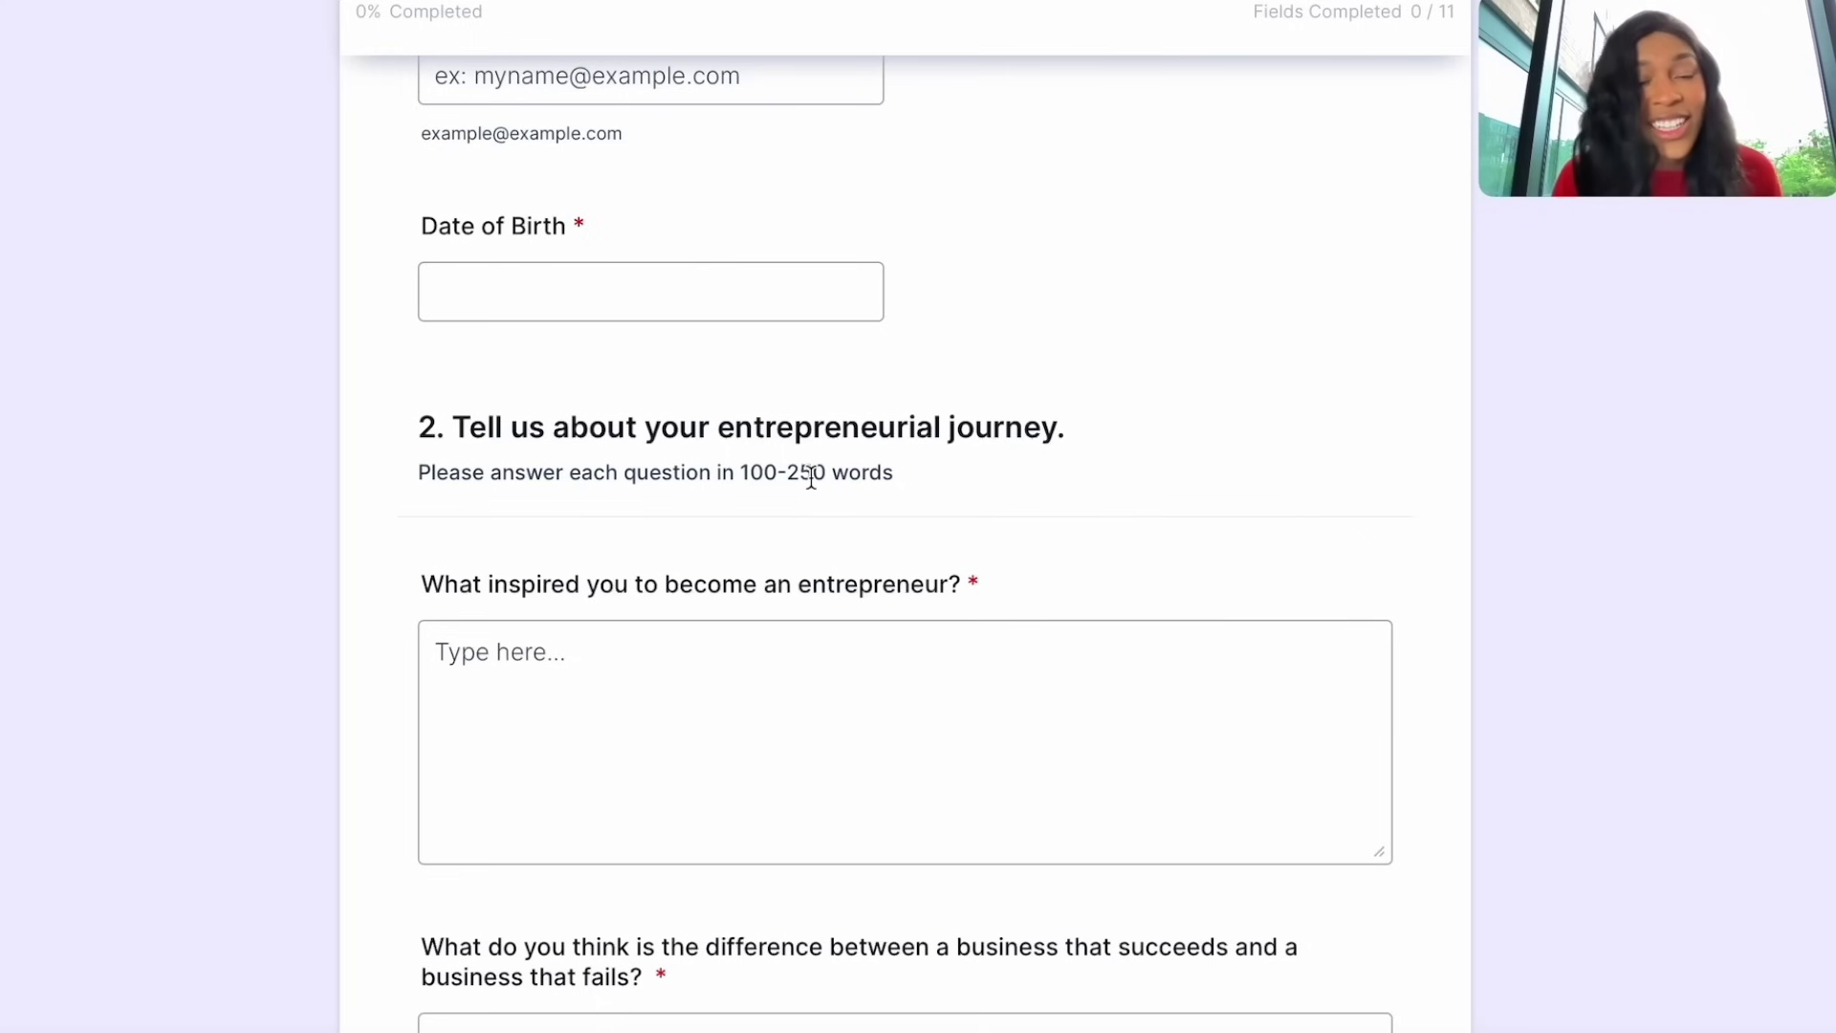
pyautogui.click(581, 5)
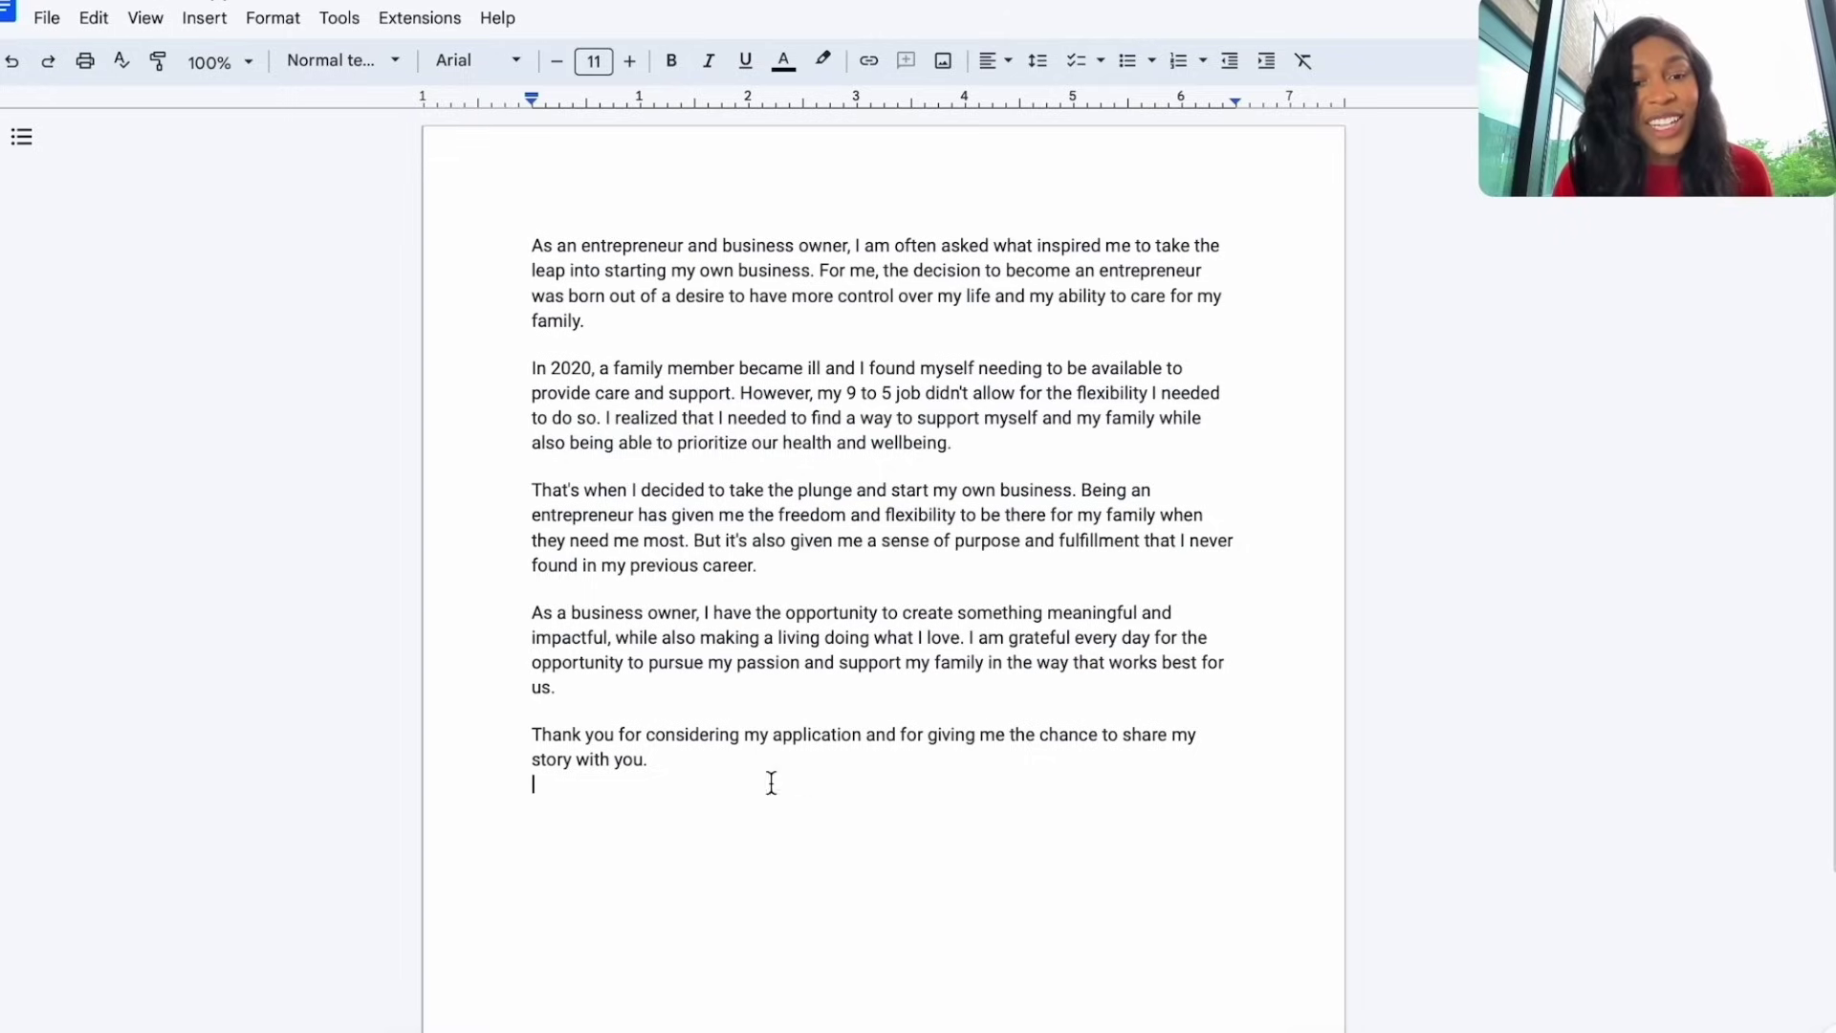
# - Copy the full answer from the document into the grant application's "What inspired you to become an entrepreneur?" field
pyautogui.moveTo(680, 758); pyautogui.dragTo(415, 210)
pyautogui.hotkey('ctrl', 'c')
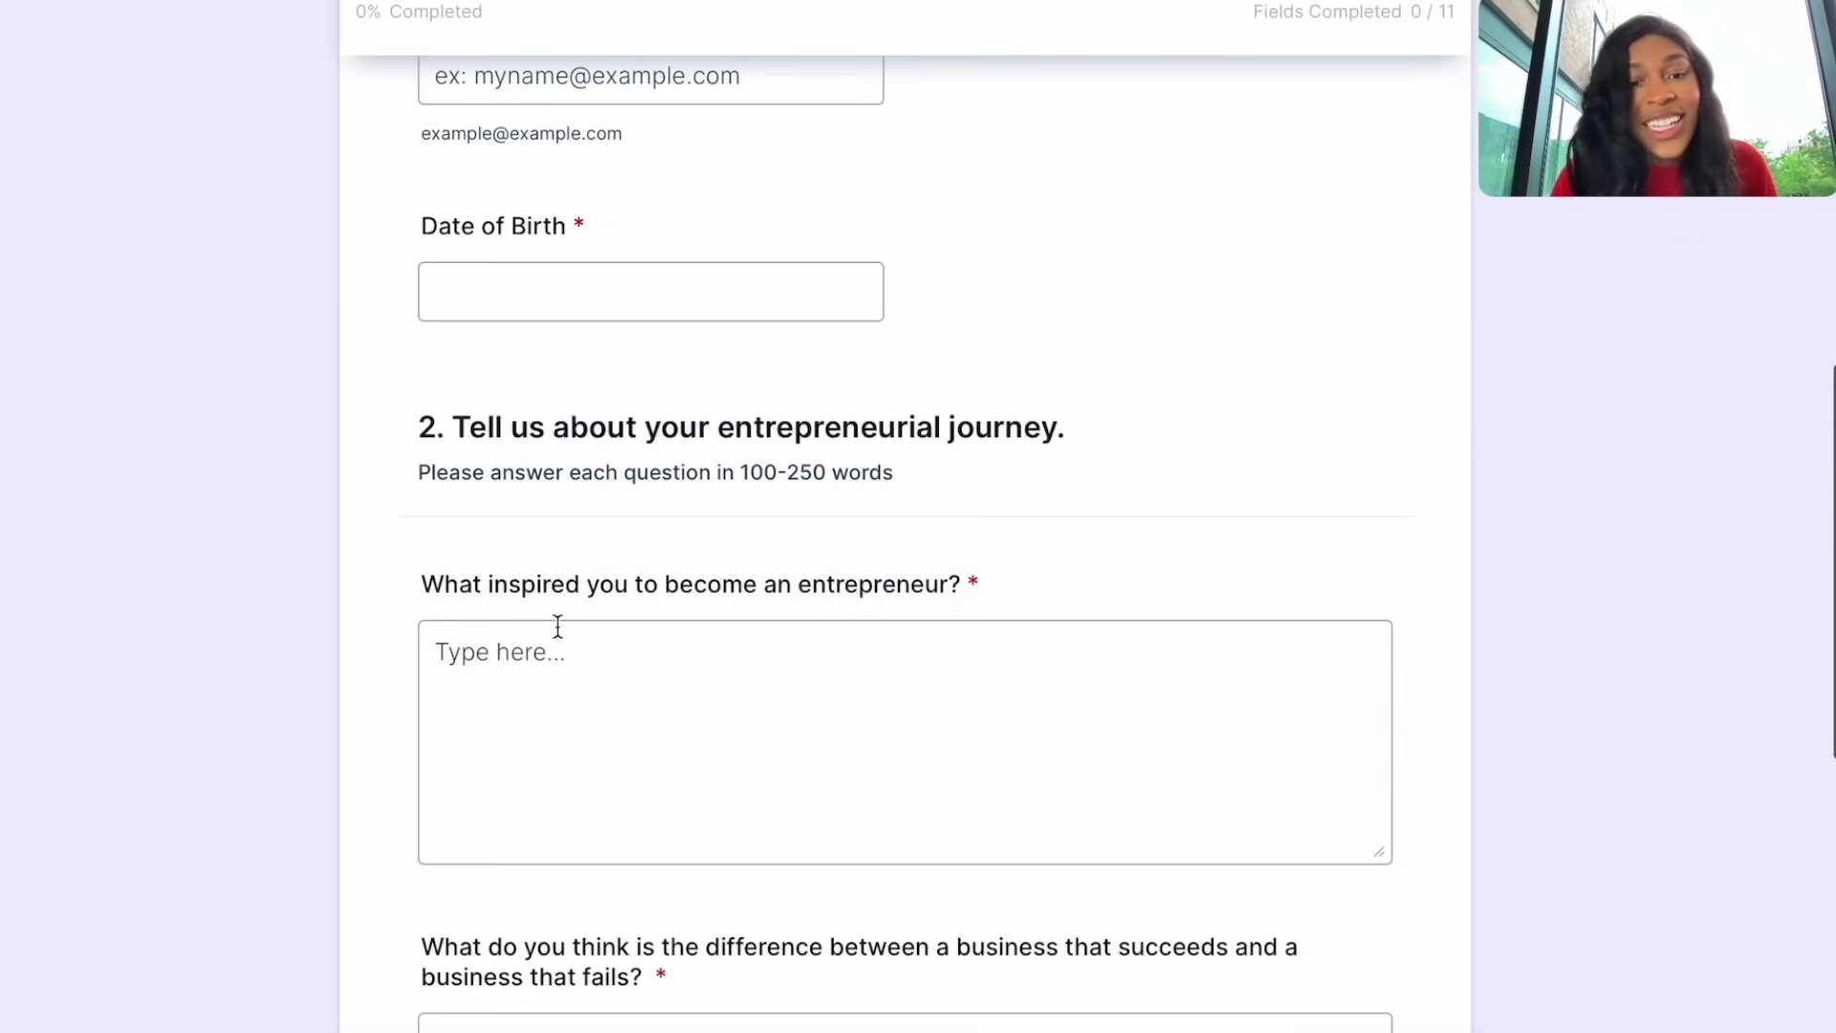
pyautogui.click(537, 663)
pyautogui.hotkey('ctrl', 'v')
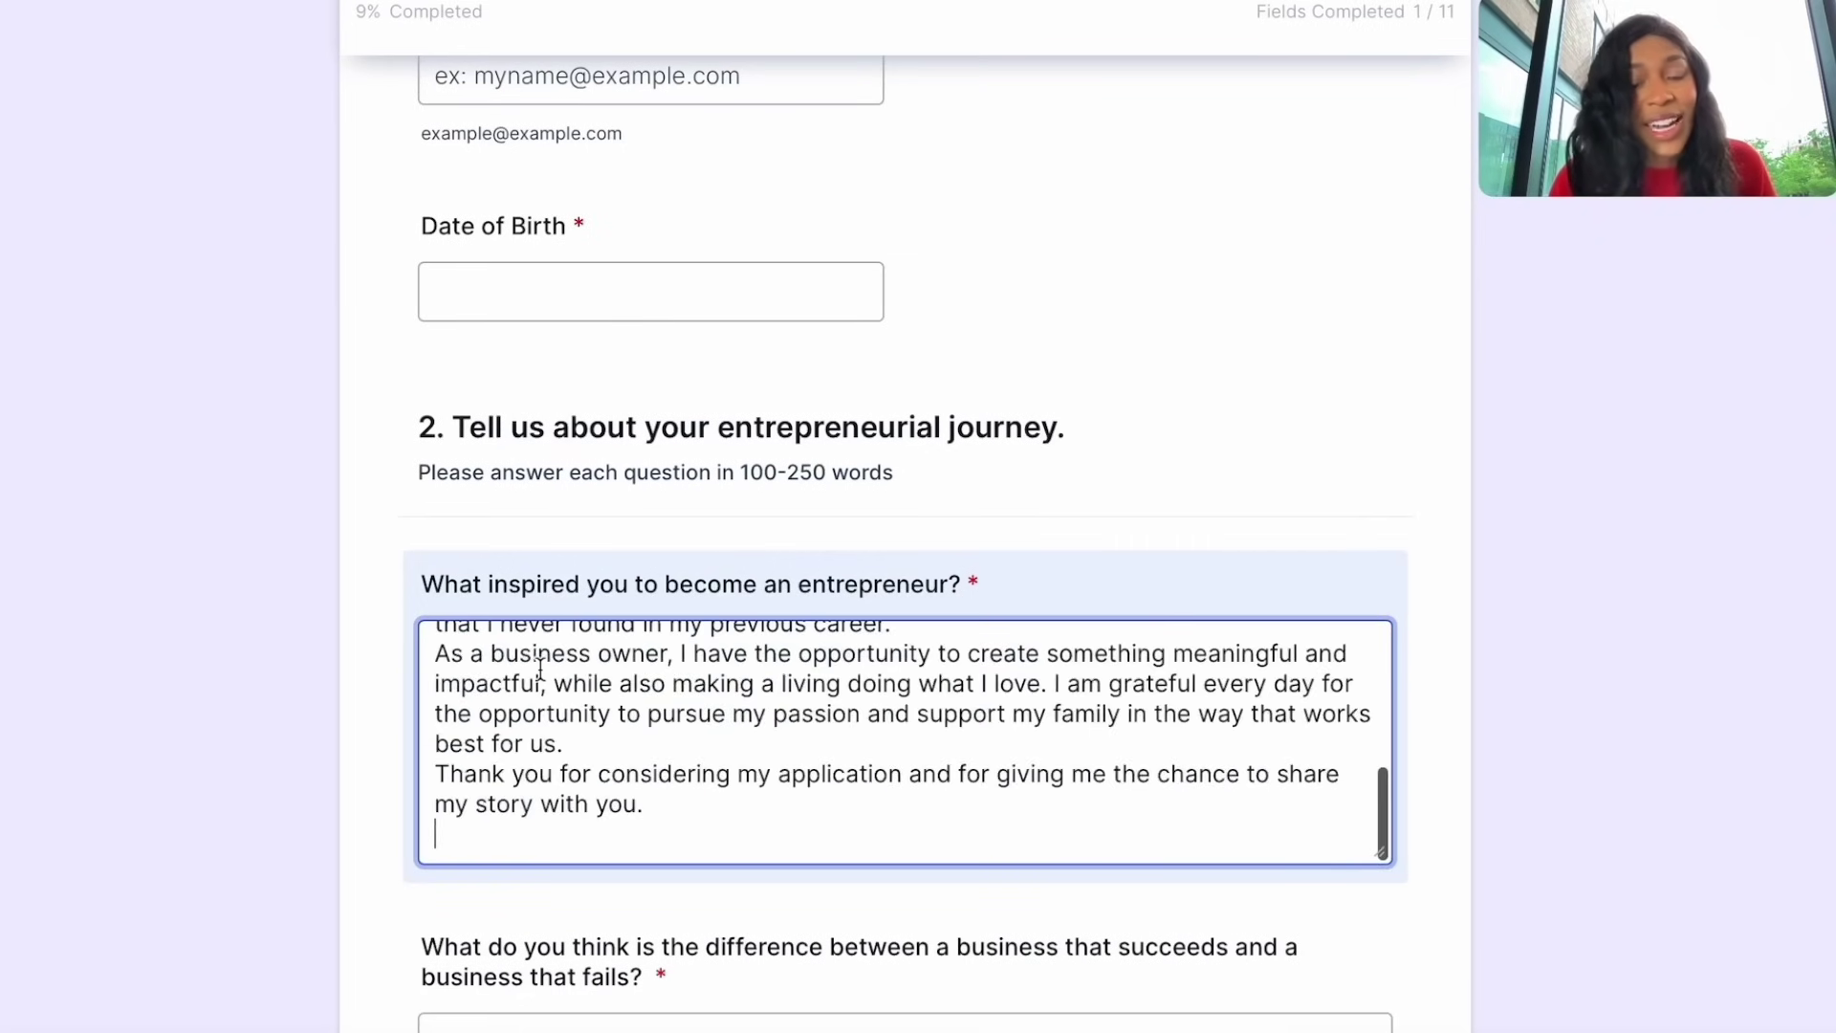
pyautogui.scroll(-5, 540, 668)
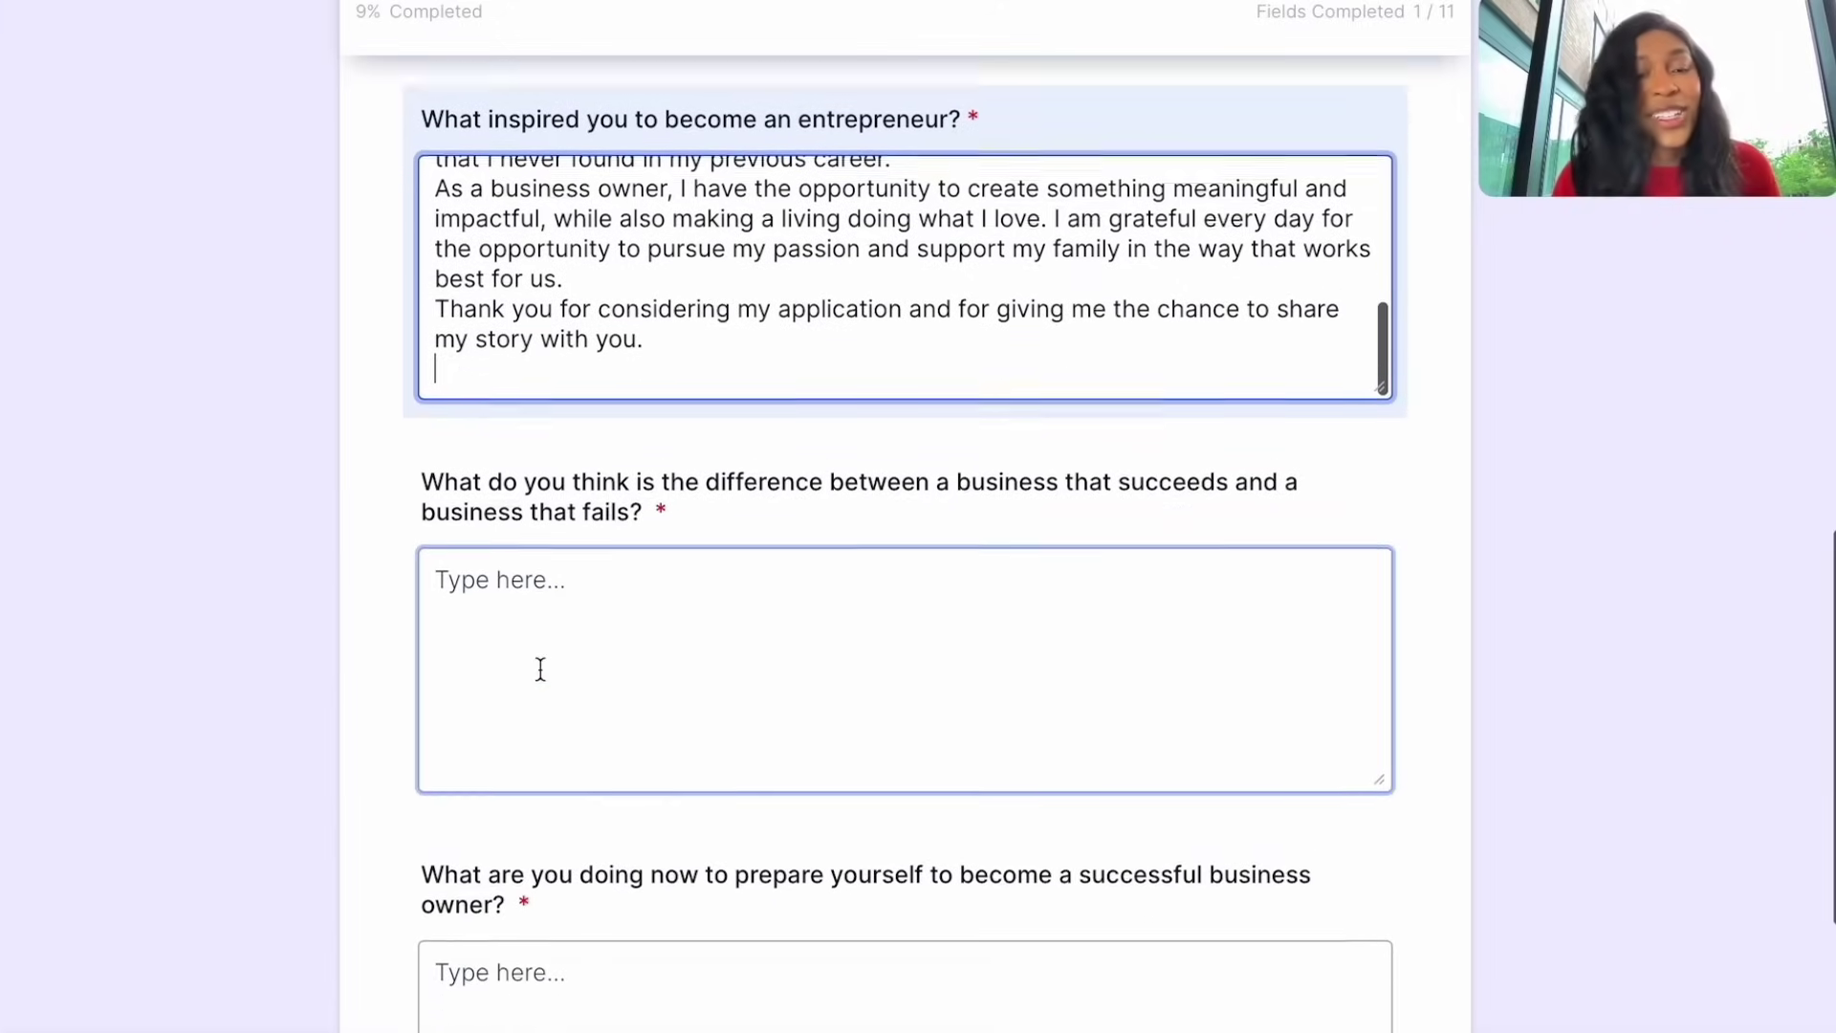
# - Copy the question "What do you think is the difference between a business that succeeds and a business that fails?" from the form and return to ChatGPT
pyautogui.scroll(-1, 541, 669)
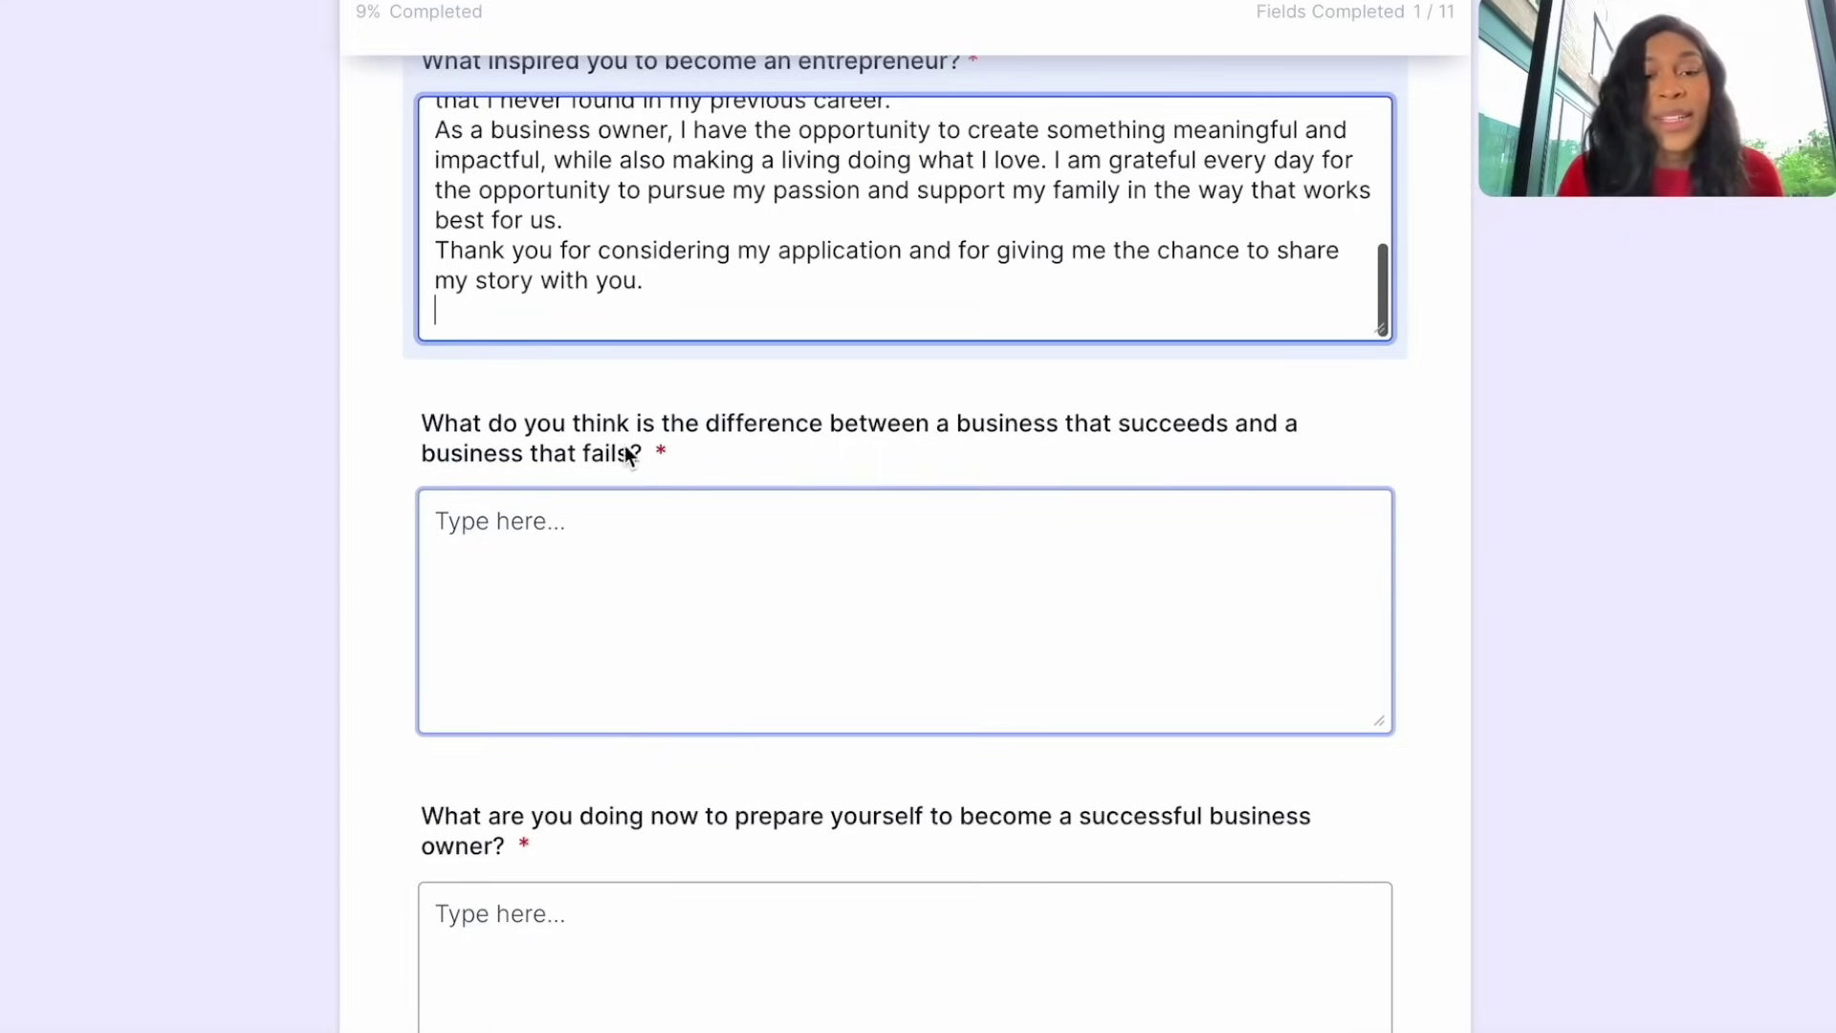
pyautogui.moveTo(648, 451); pyautogui.dragTo(428, 421)
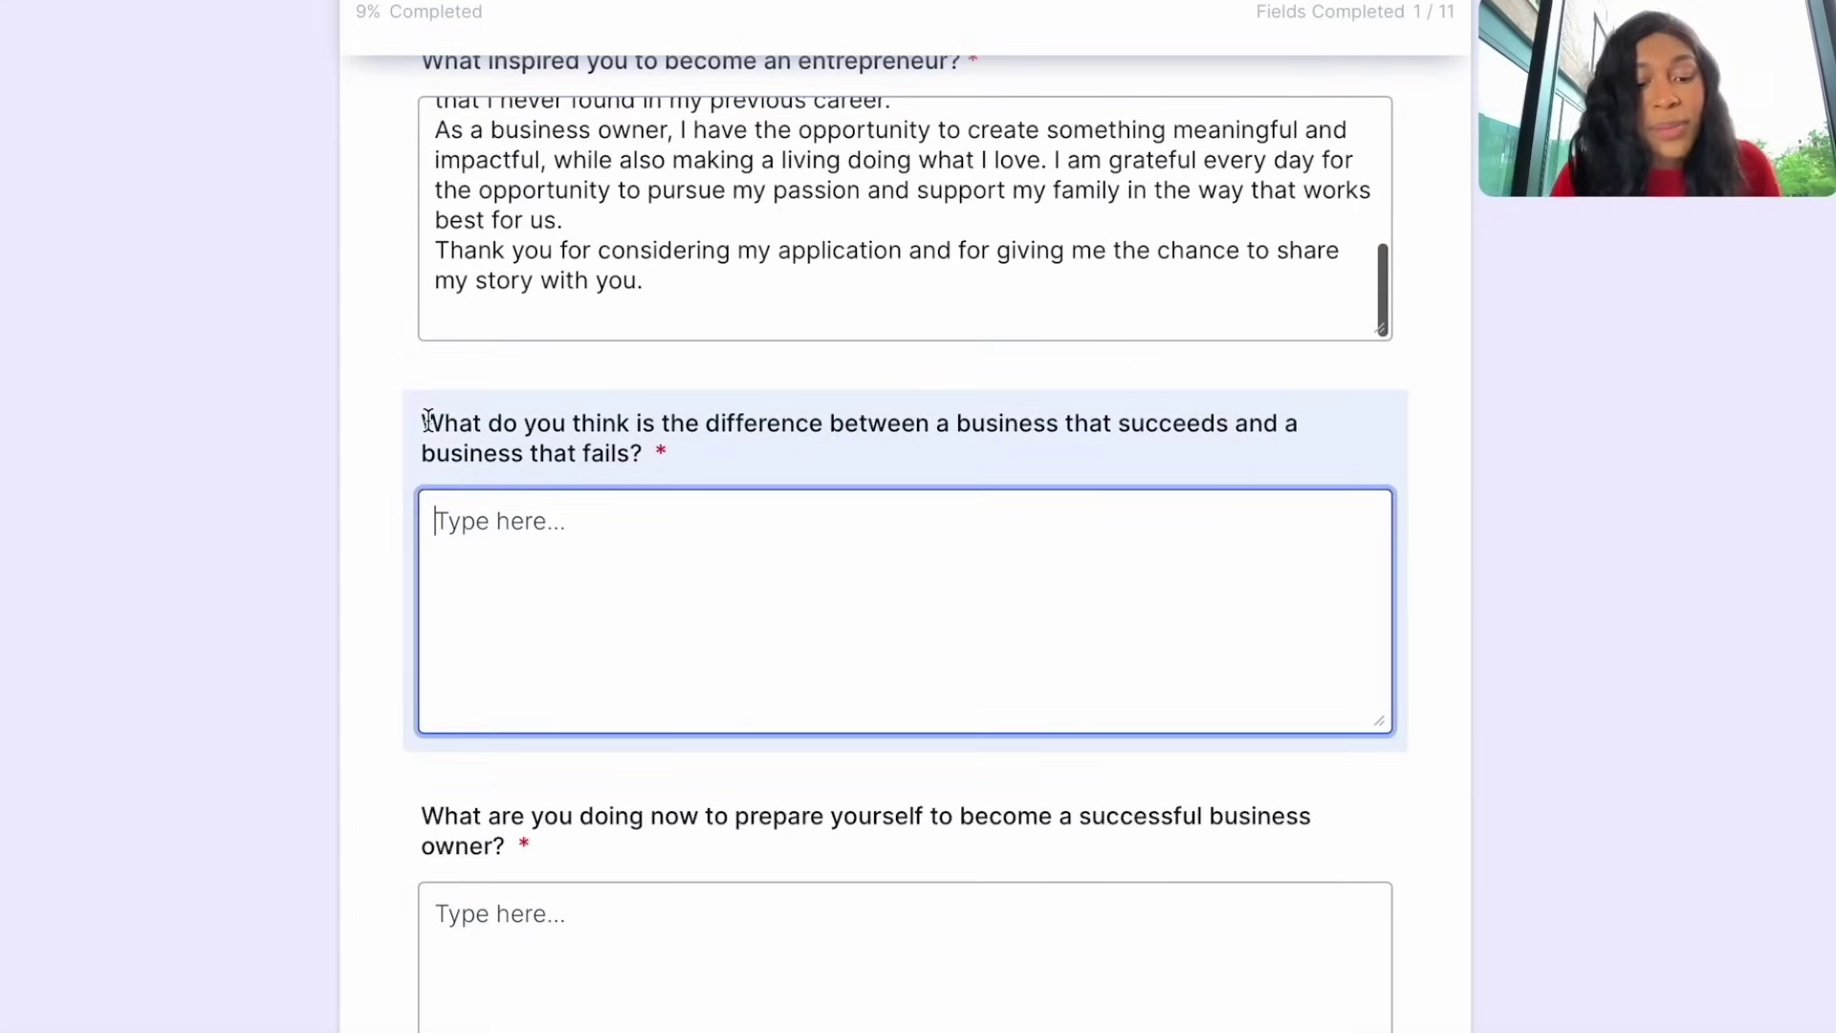
pyautogui.click(289, 364)
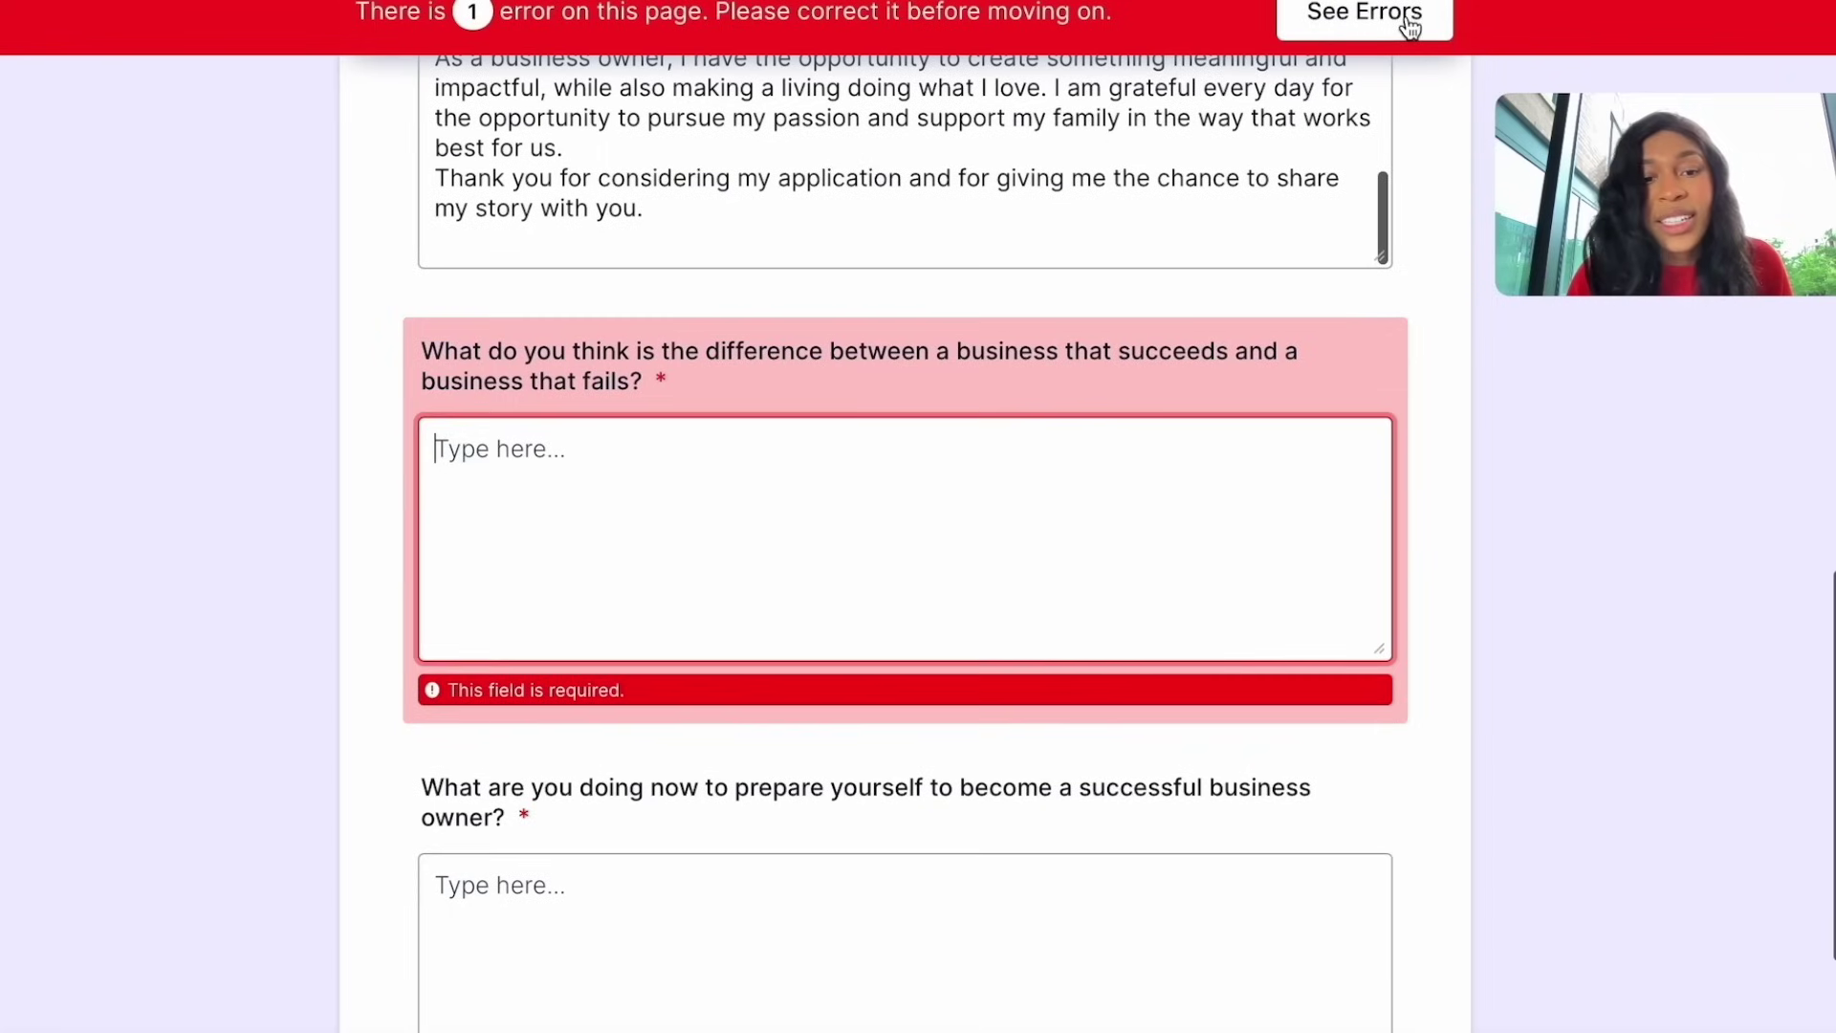
pyautogui.click(723, 453)
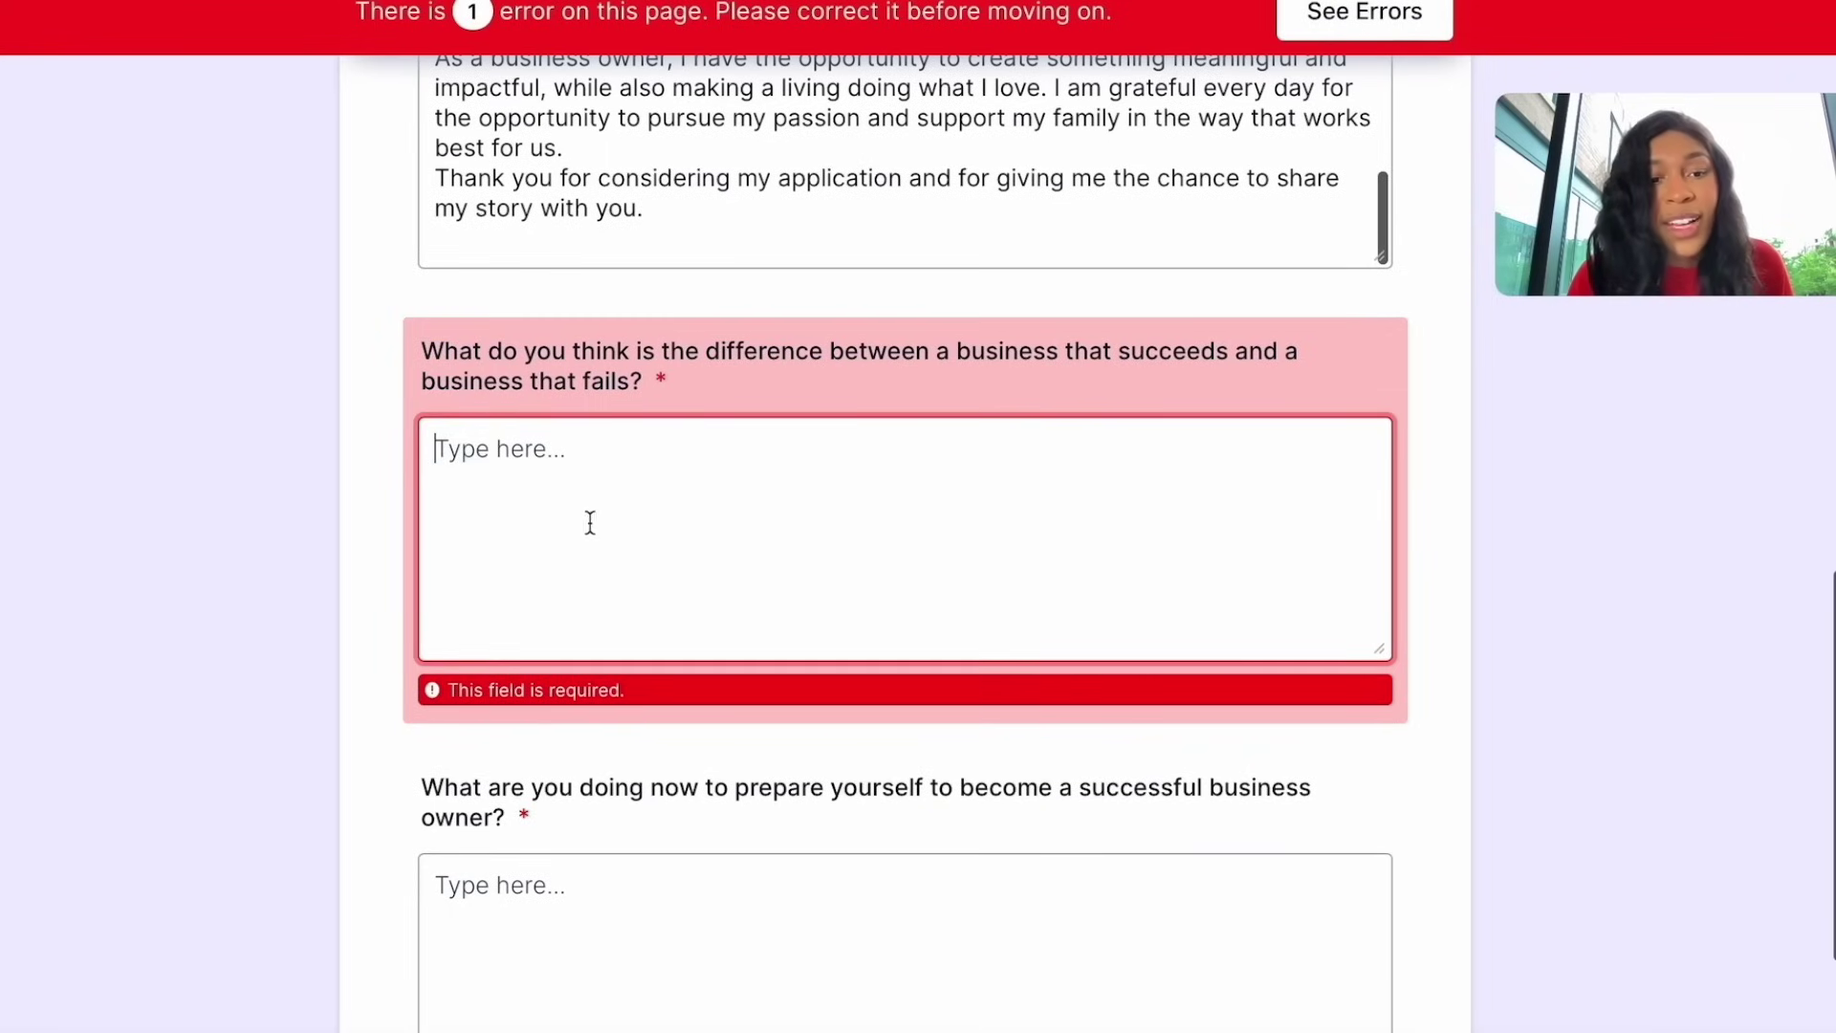
pyautogui.write('s')
pyautogui.click(270, 589)
# - Reuse the earlier grant-writer prompt as a new message, replacing its quoted question with the copied one about businesses that succeed or fail
pyautogui.scroll(1, 656, 479)
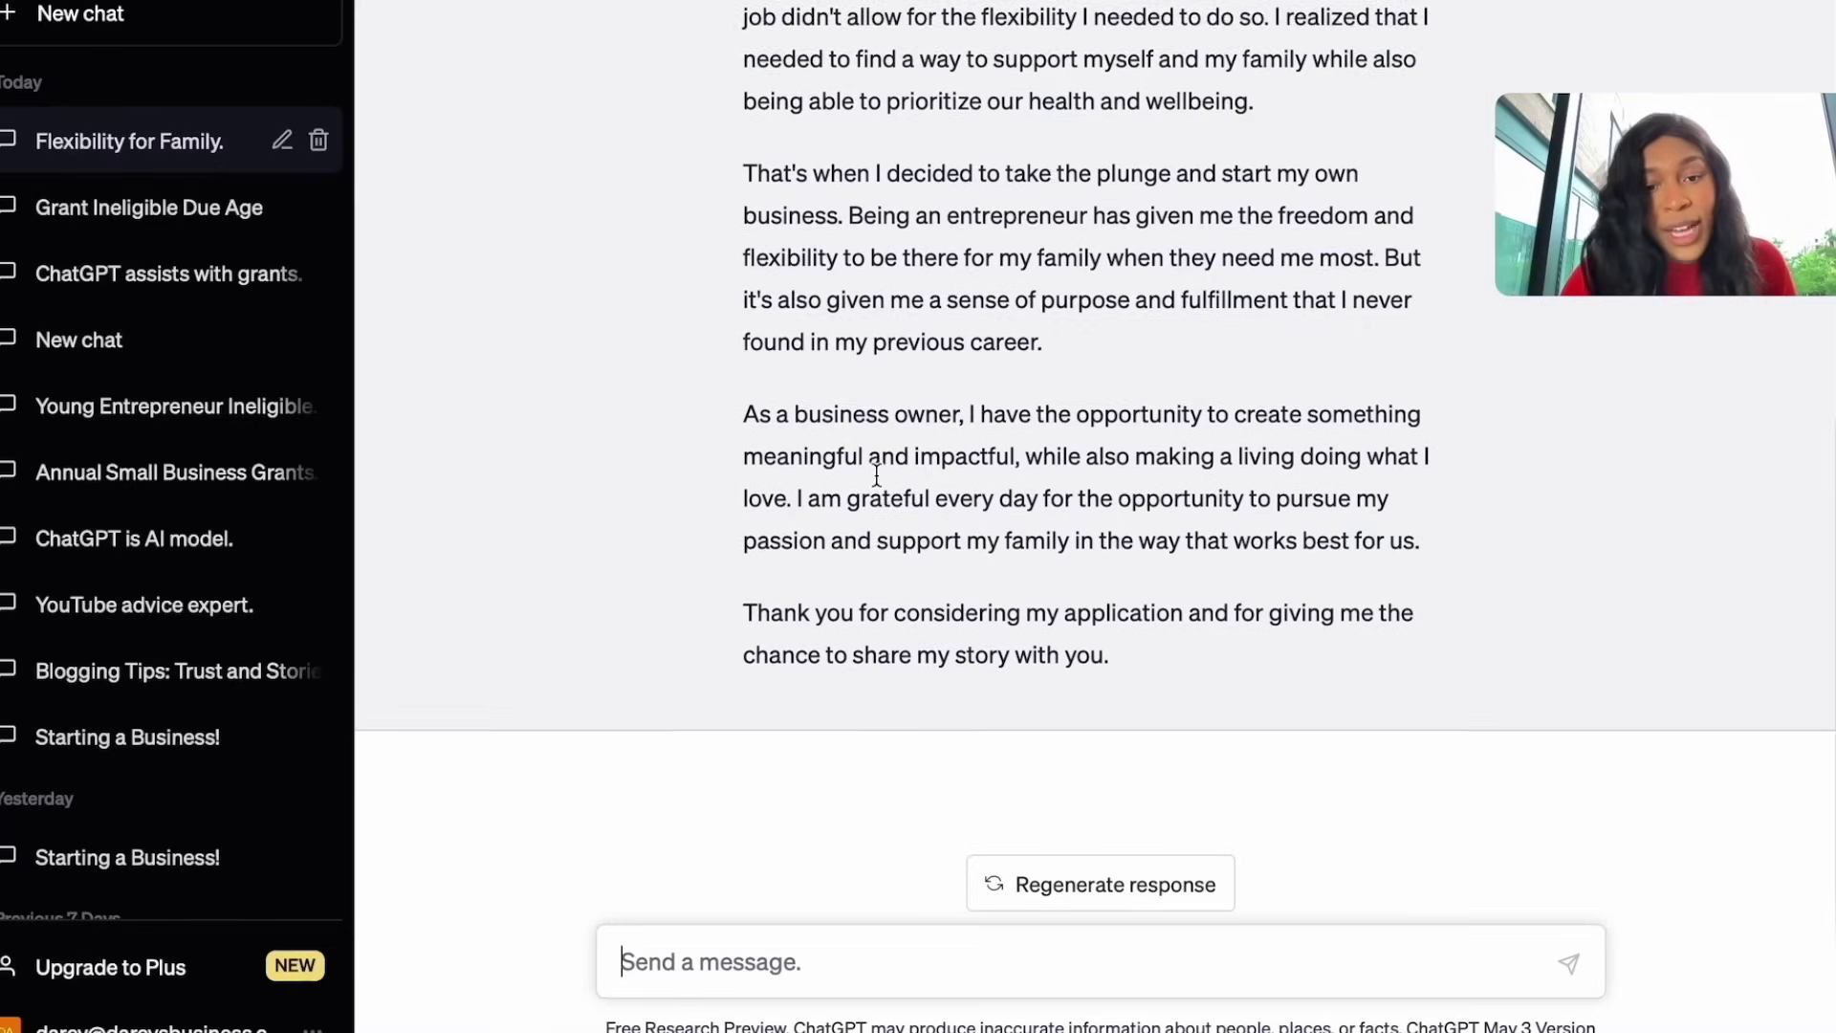
pyautogui.scroll(5, 876, 478)
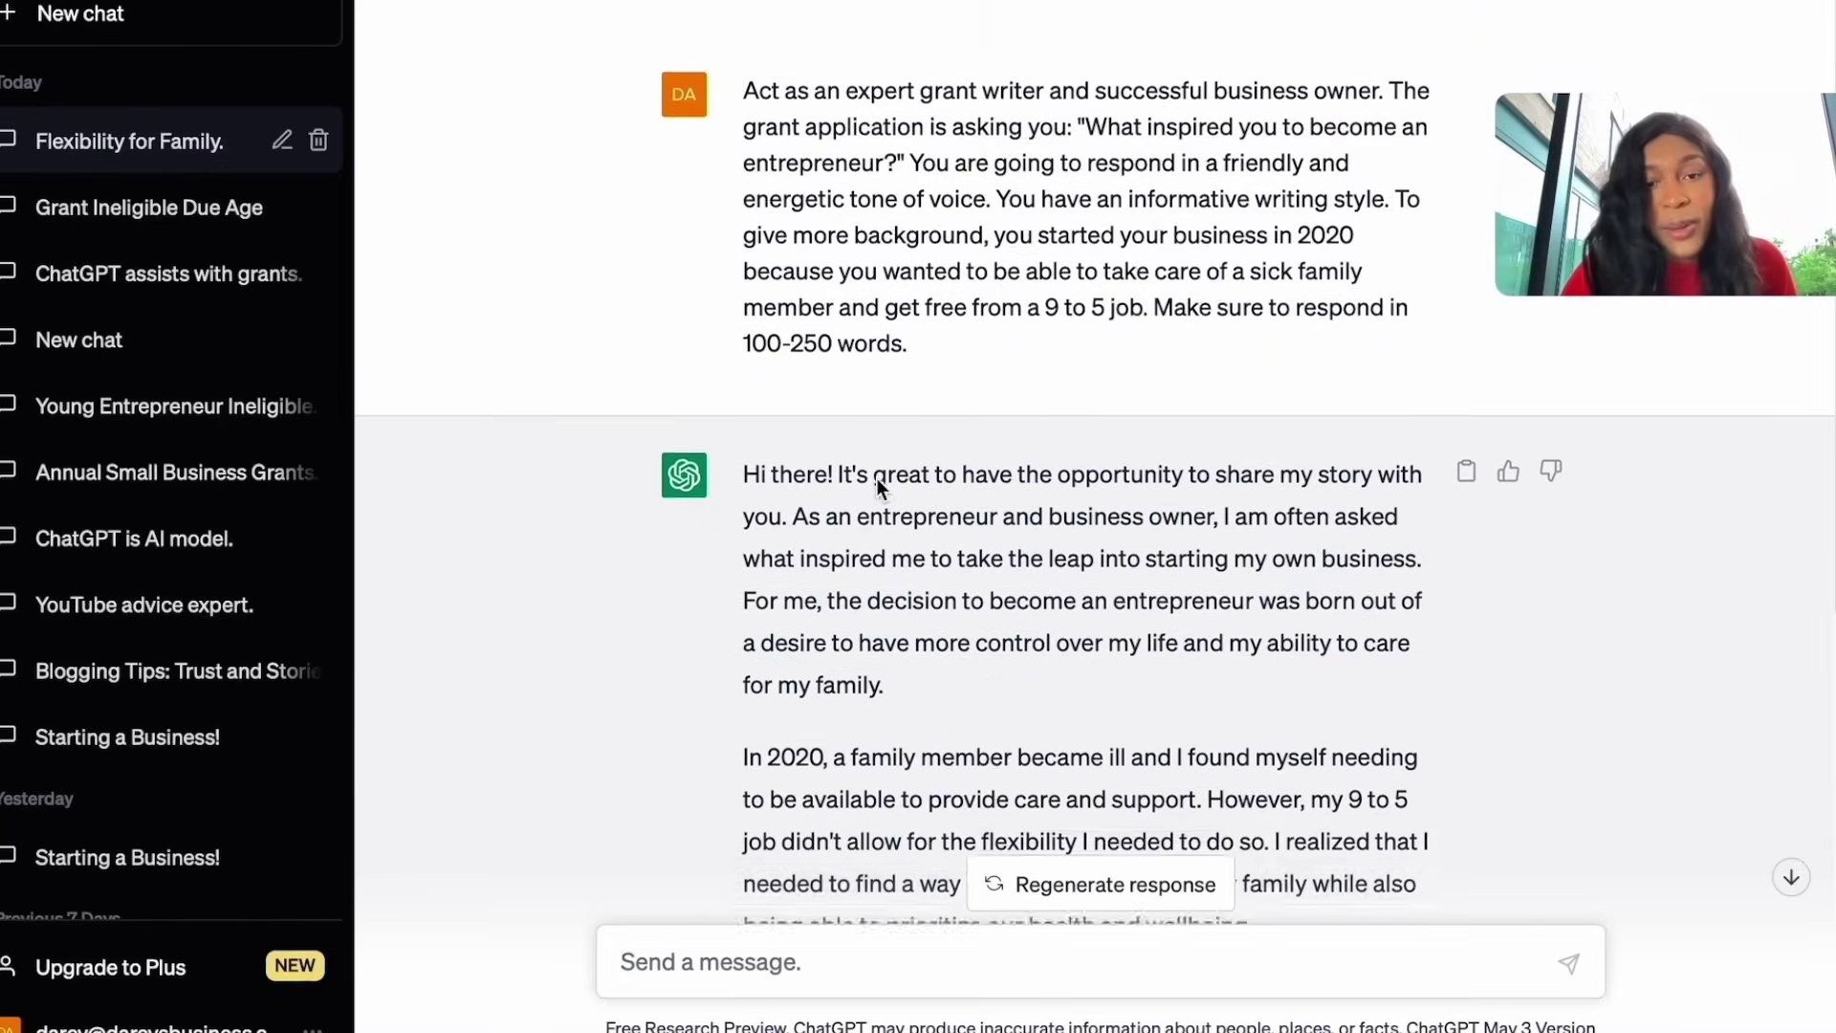
pyautogui.moveTo(745, 19); pyautogui.dragTo(895, 474)
pyautogui.hotkey('ctrl', 'c')
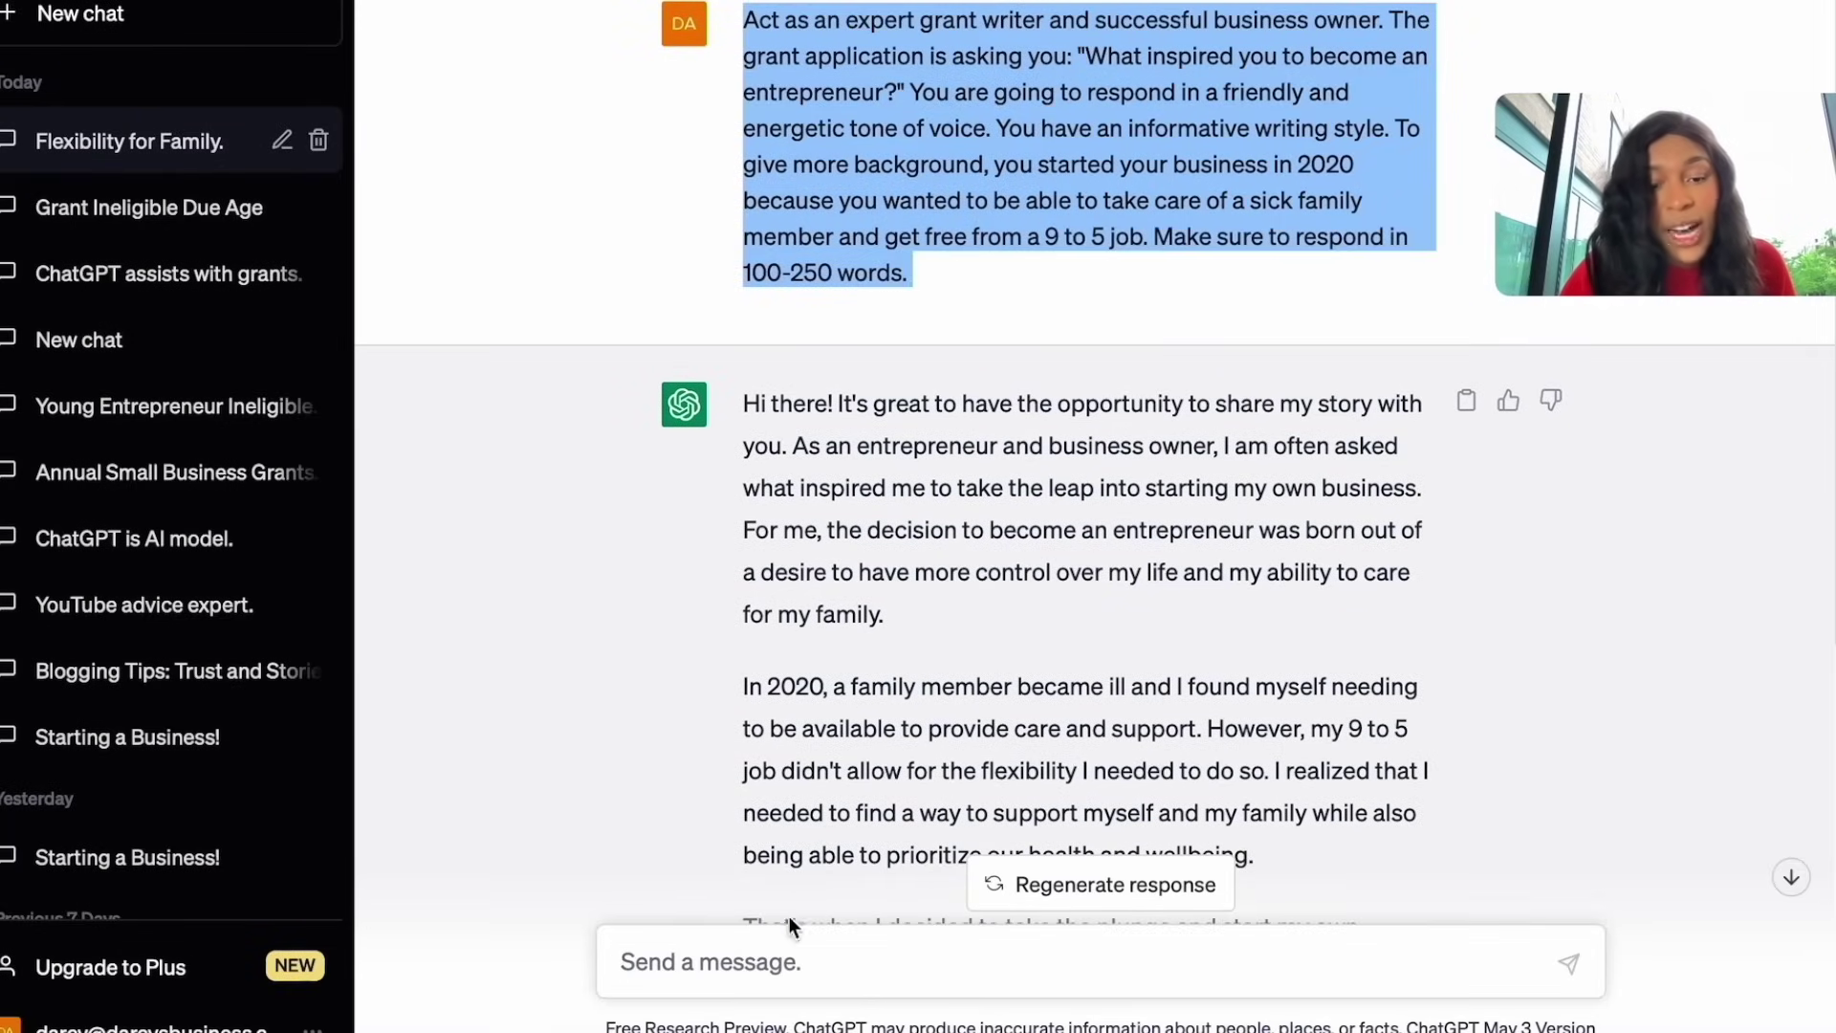
pyautogui.click(743, 949)
pyautogui.hotkey('ctrl', 'v')
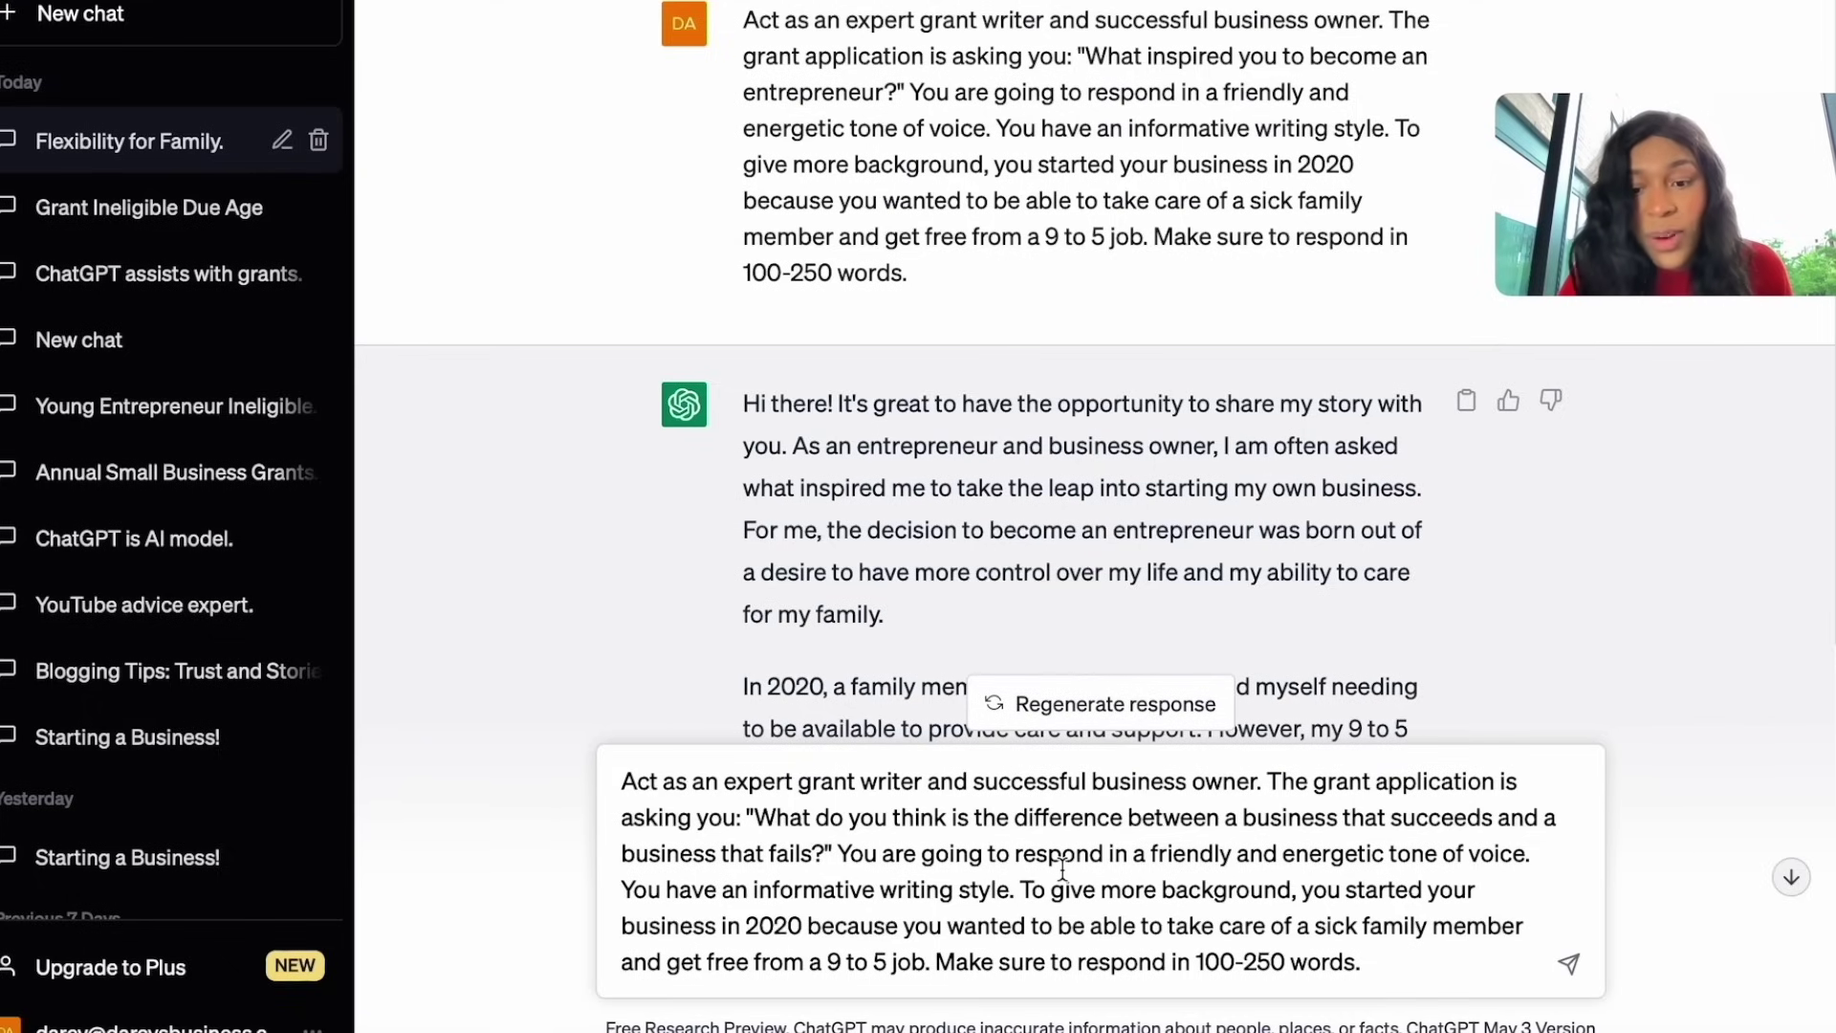
# - Change the prompt to a motivational and inspiring tone and a descriptive writing style, remove the background sentence, and send it
pyautogui.moveTo(1148, 854); pyautogui.dragTo(1383, 848)
pyautogui.press('BackSpace')
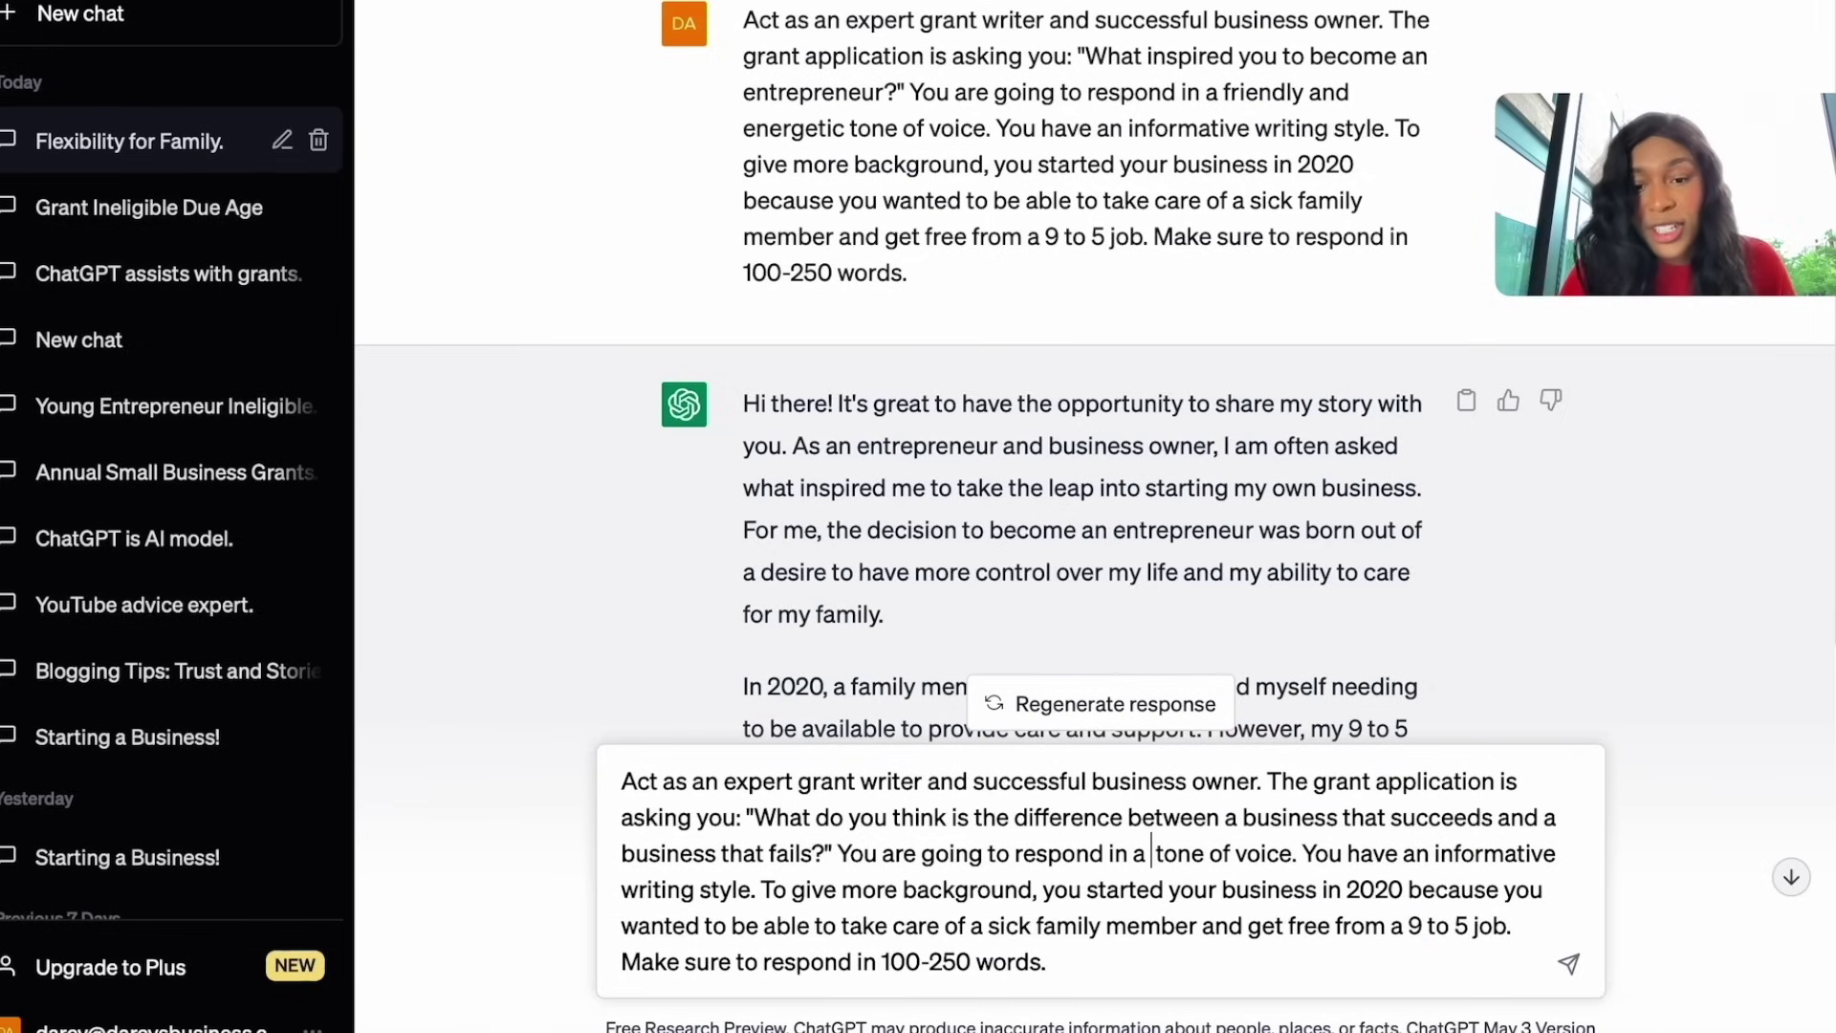
pyautogui.write('motivational and inspiring tone of voice. You h')
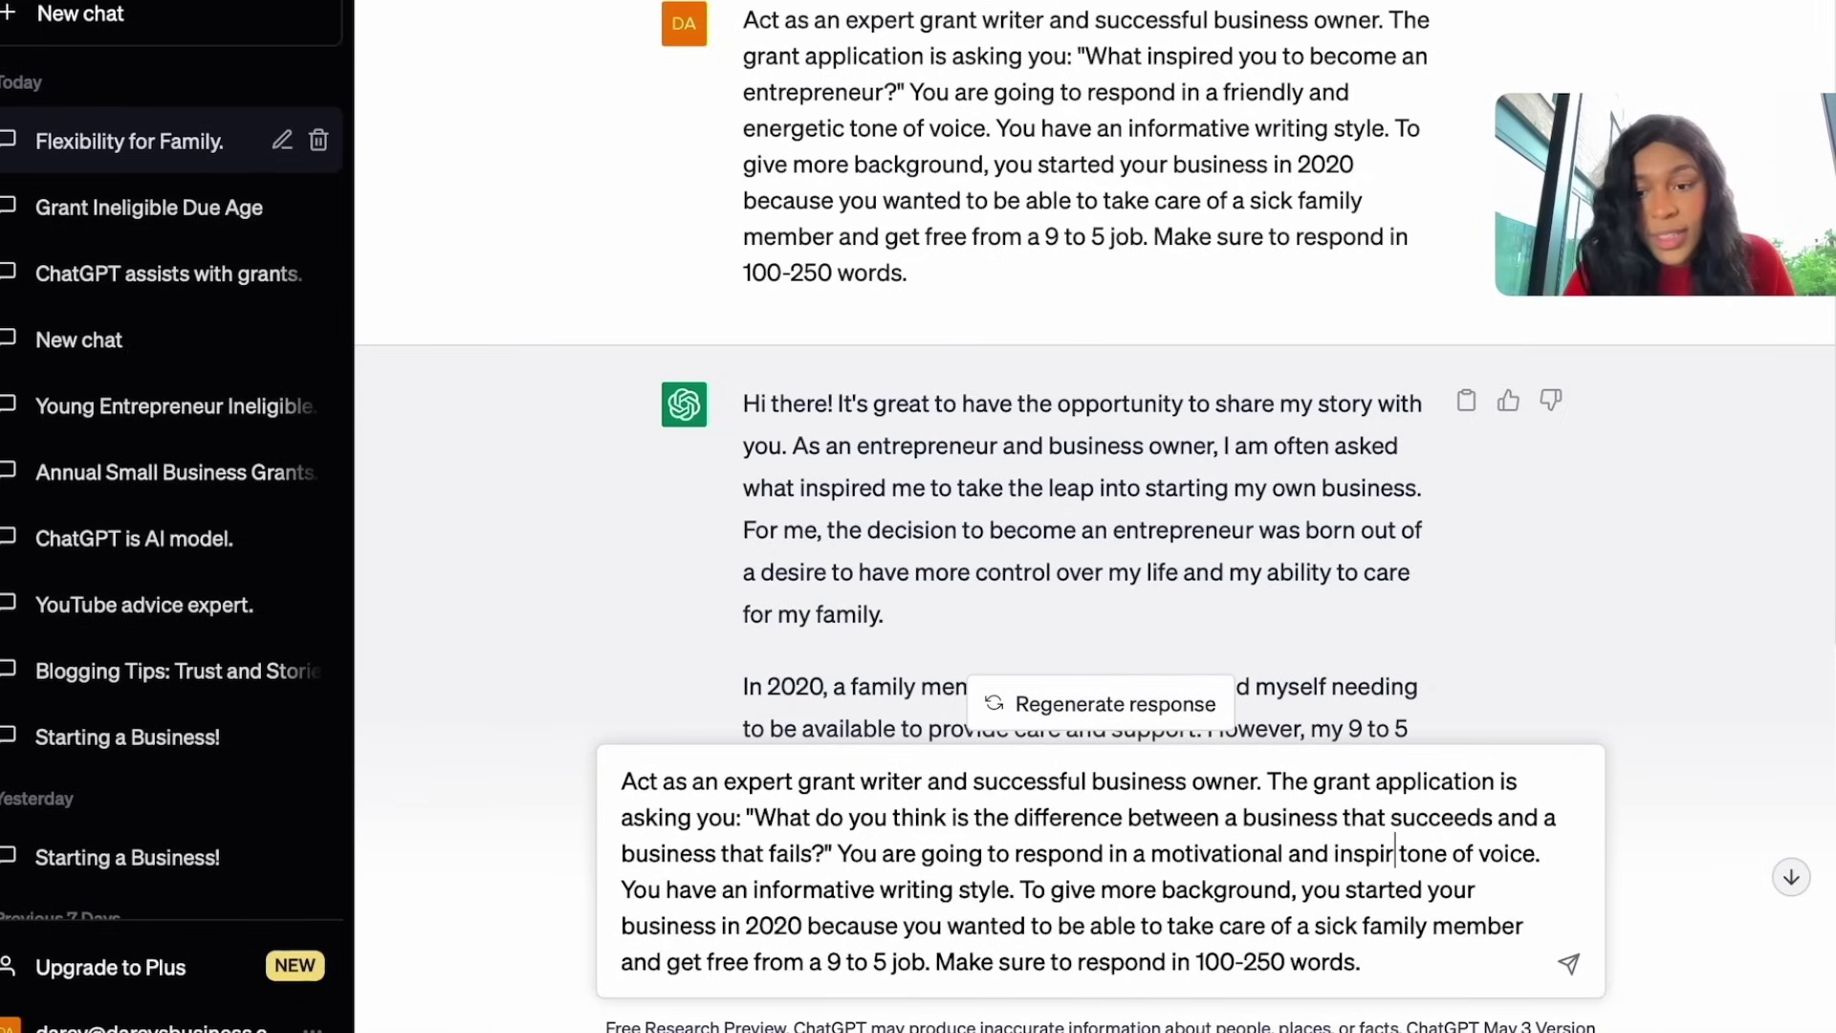
pyautogui.write('ave a descriptive')
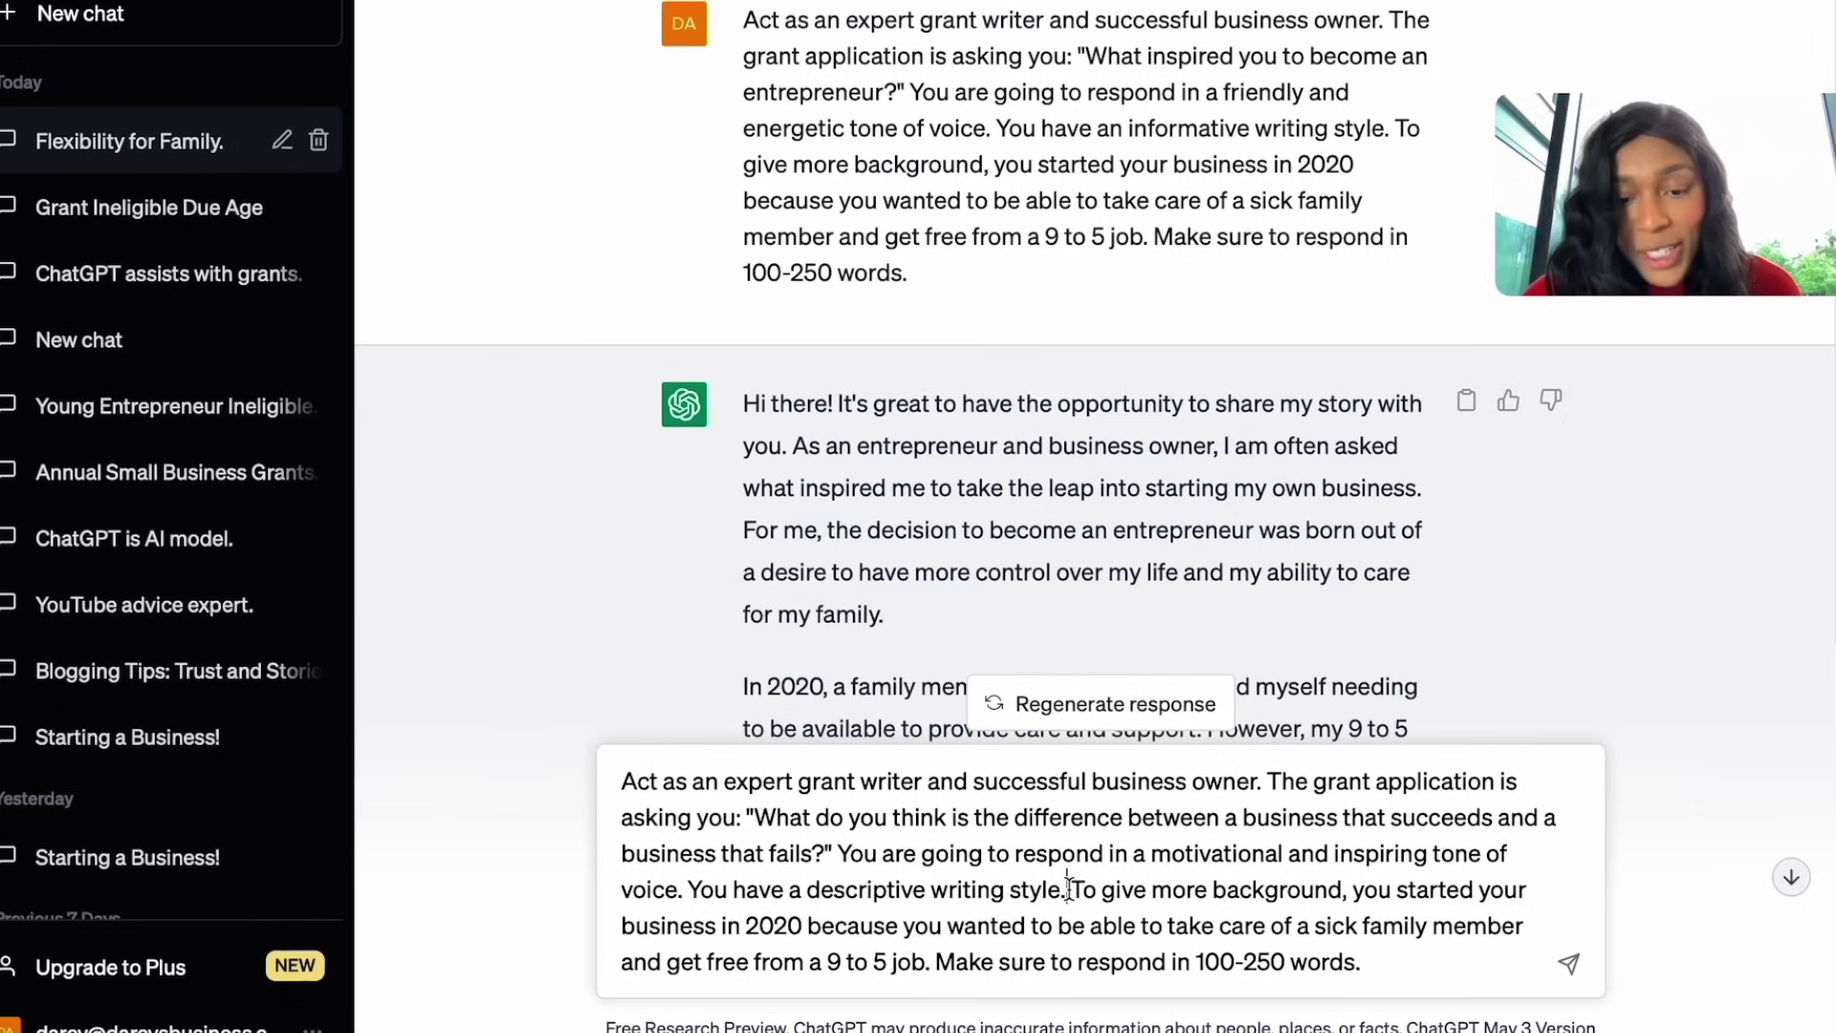
pyautogui.moveTo(1068, 889); pyautogui.dragTo(931, 956)
pyautogui.press('BackSpace')
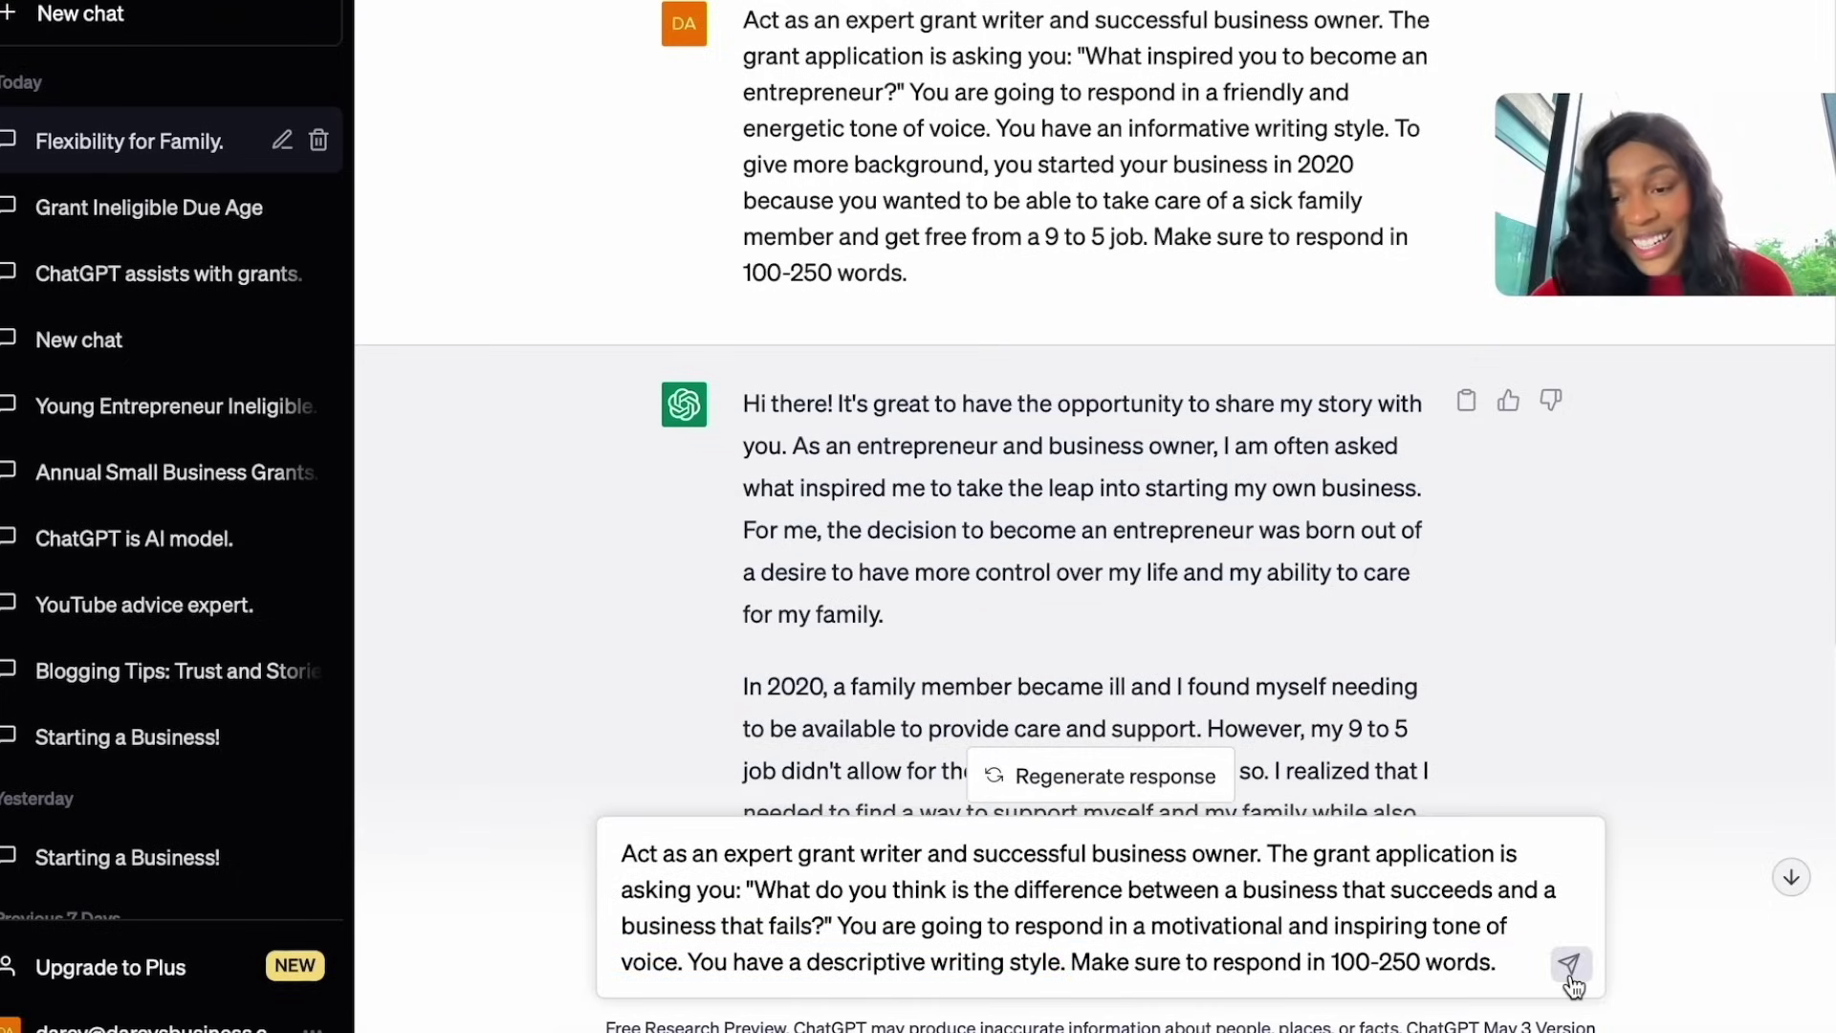
pyautogui.click(1570, 966)
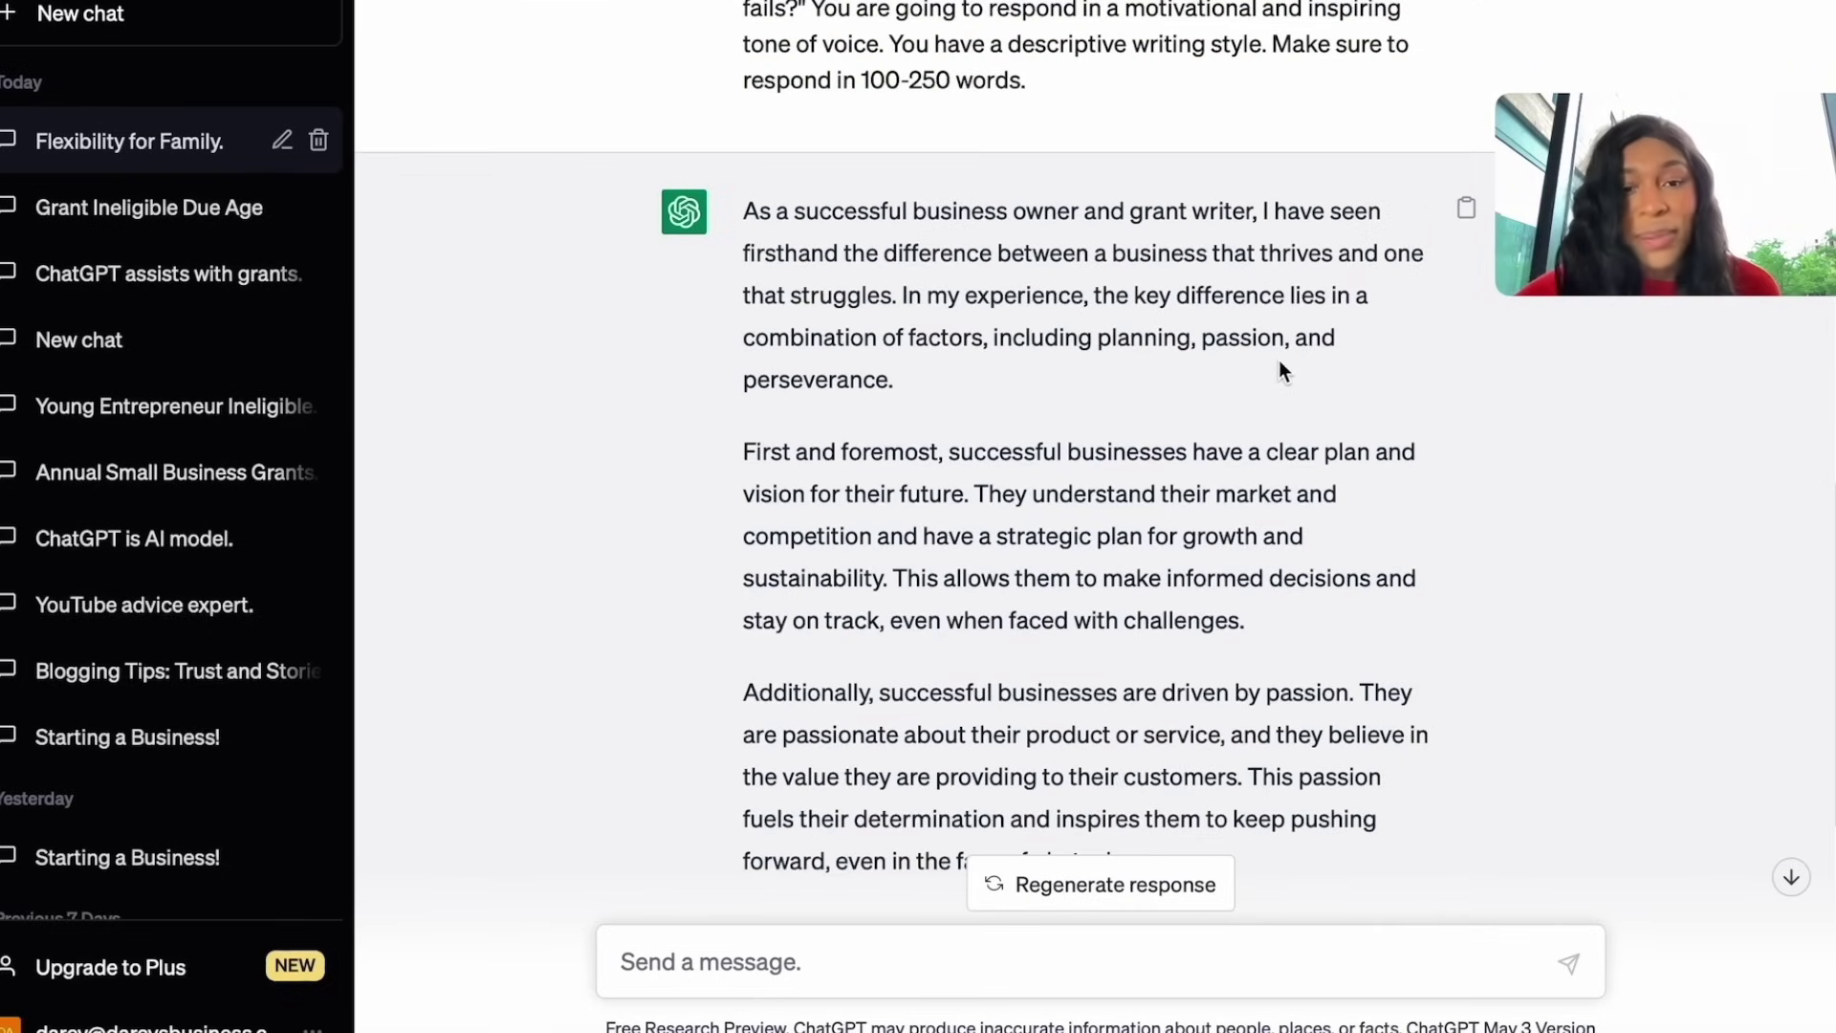
# - Read through the complete answer on what separates successful businesses from failing ones, then return to its beginning
pyautogui.scroll(-1, 855, 447)
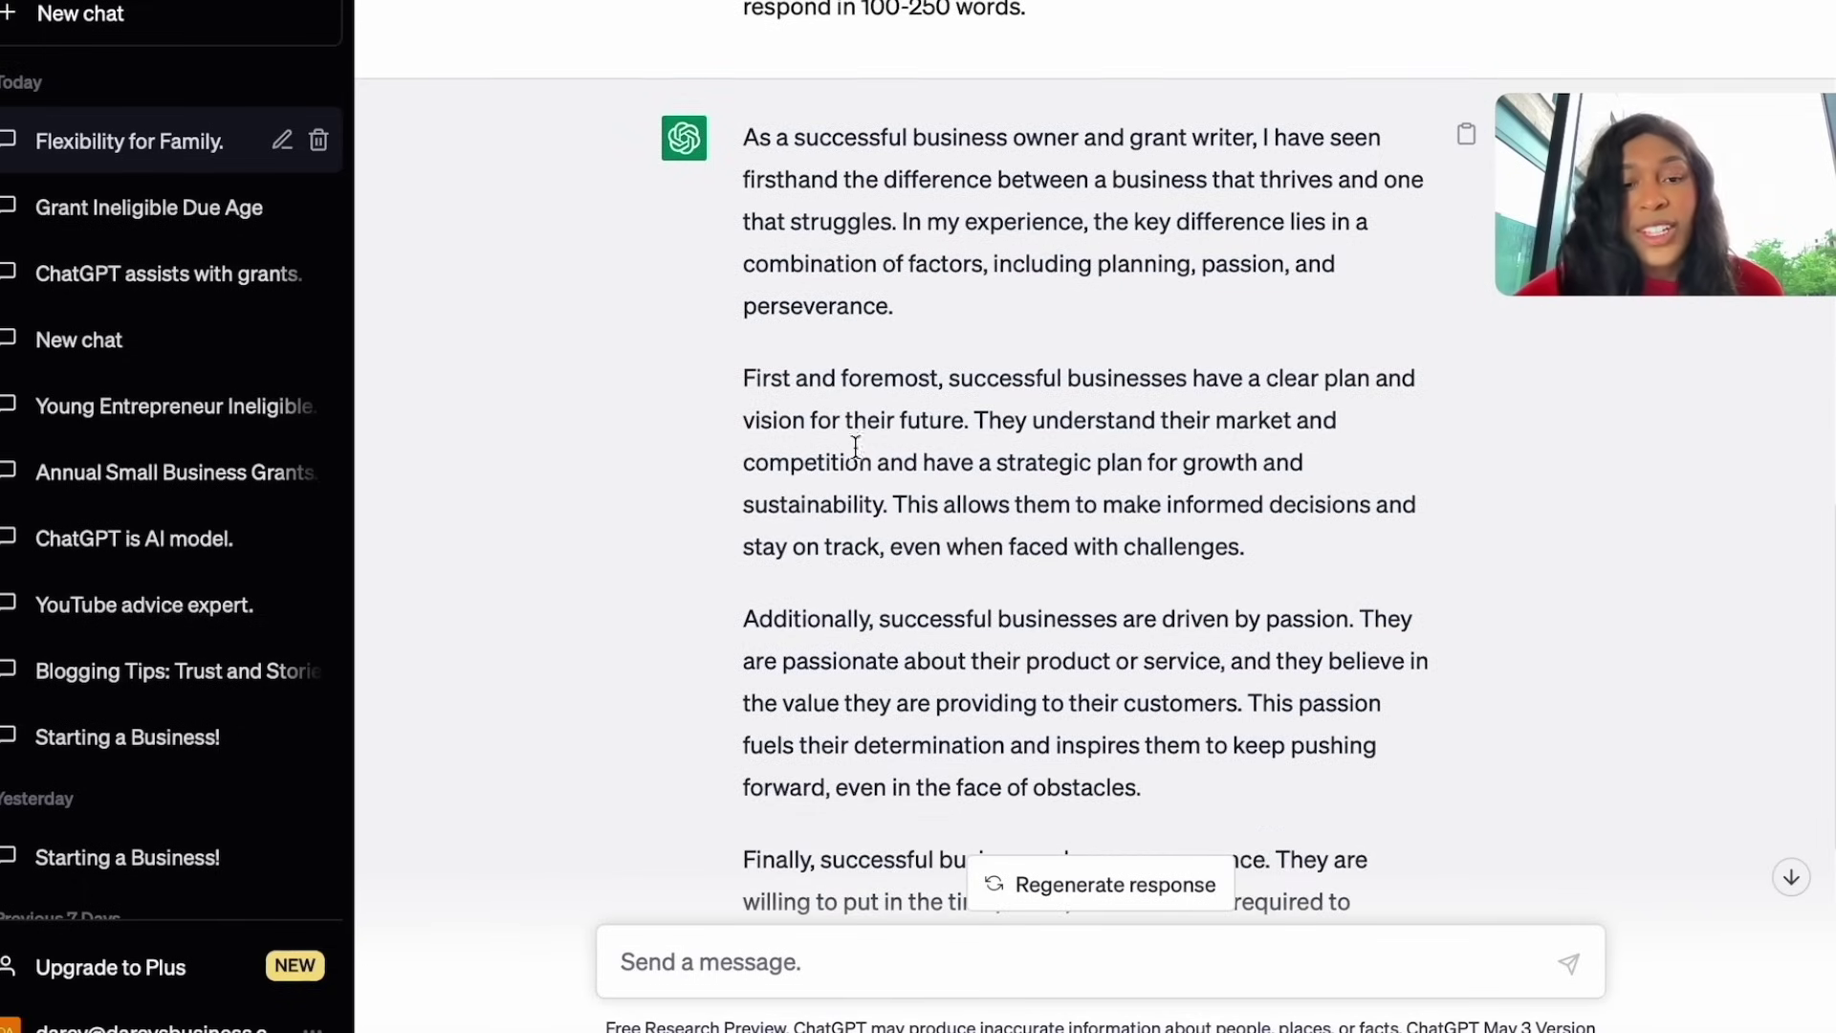
pyautogui.scroll(-1, 1290, 400)
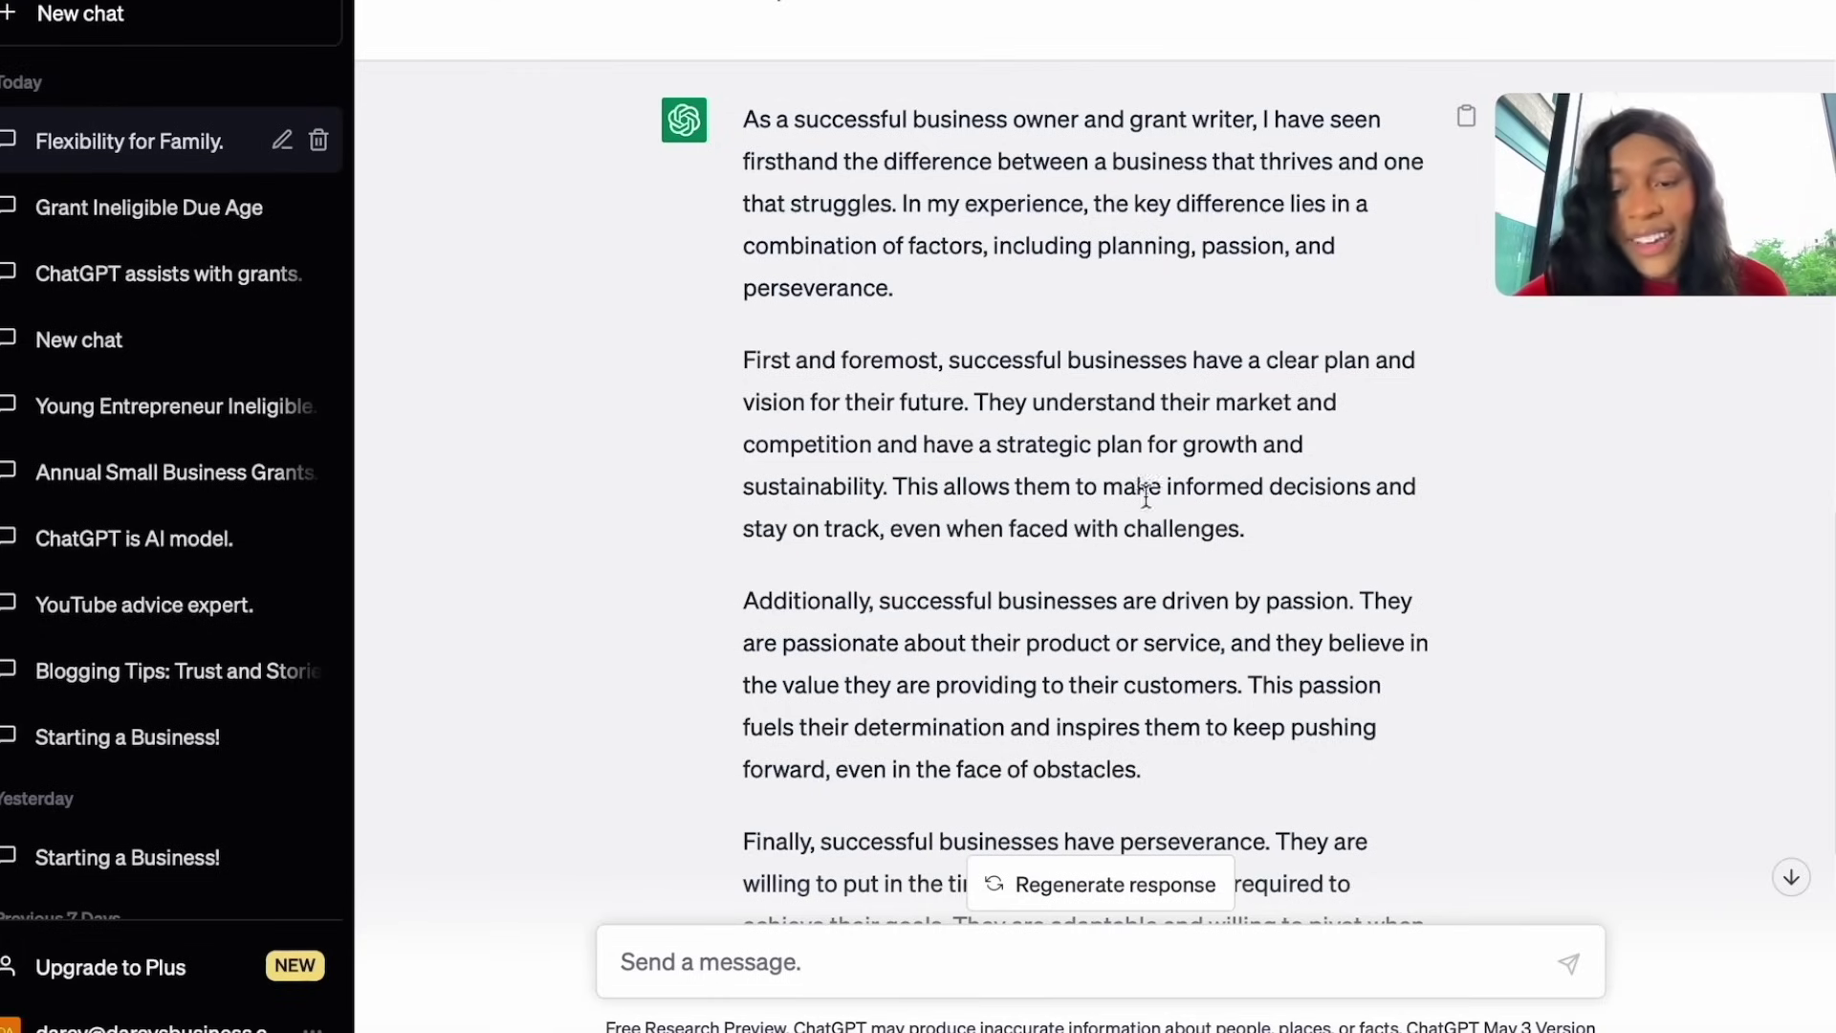
pyautogui.scroll(-2, 1257, 547)
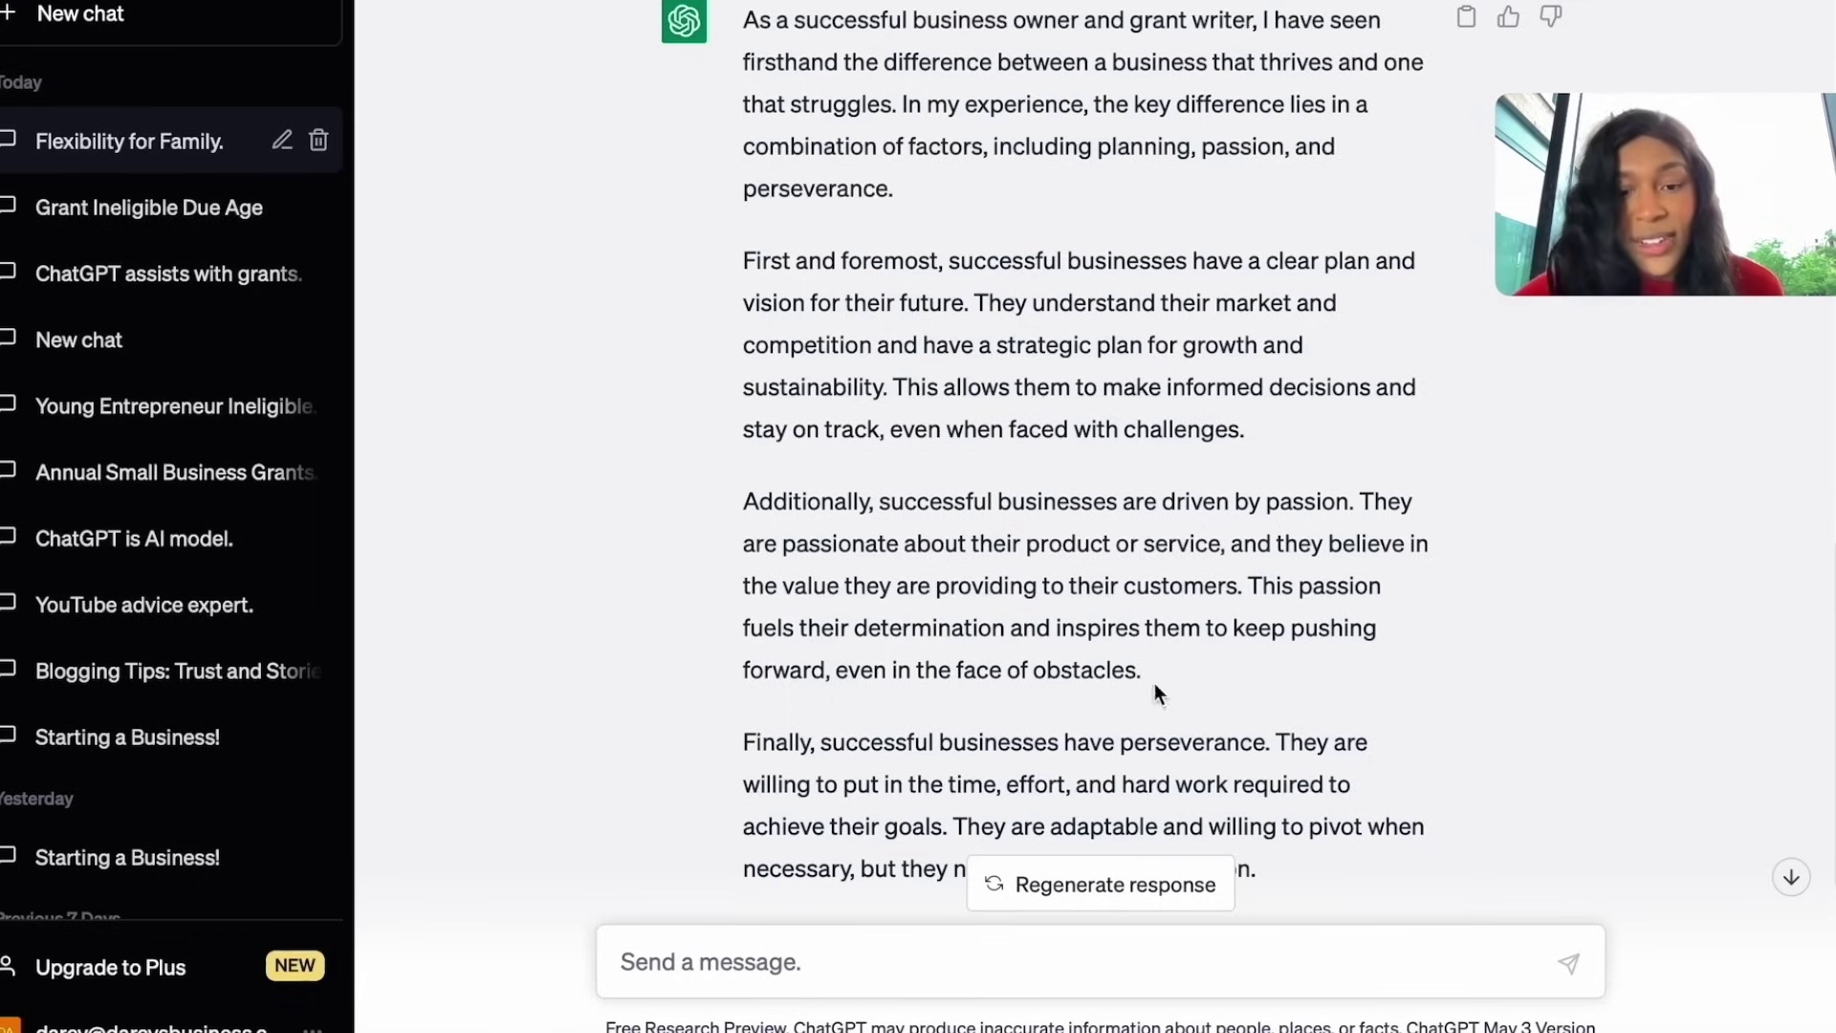
pyautogui.scroll(-3, 1155, 682)
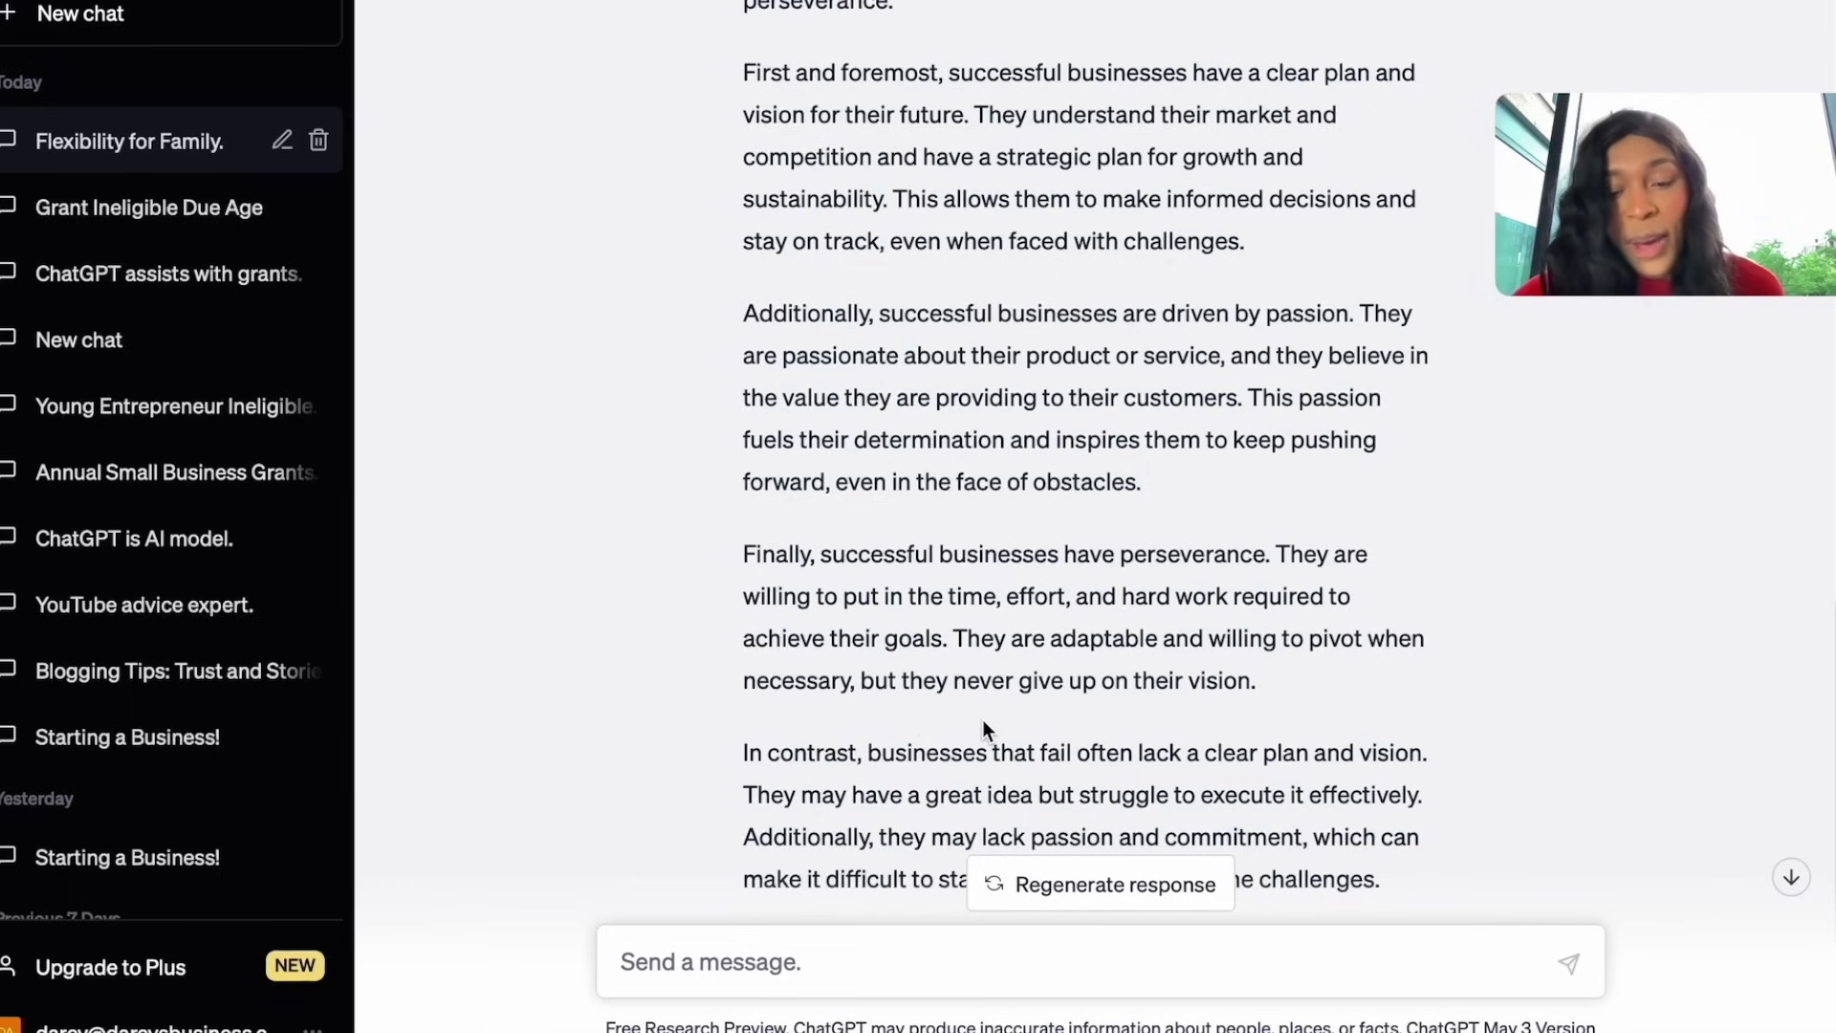
pyautogui.scroll(-2, 1148, 693)
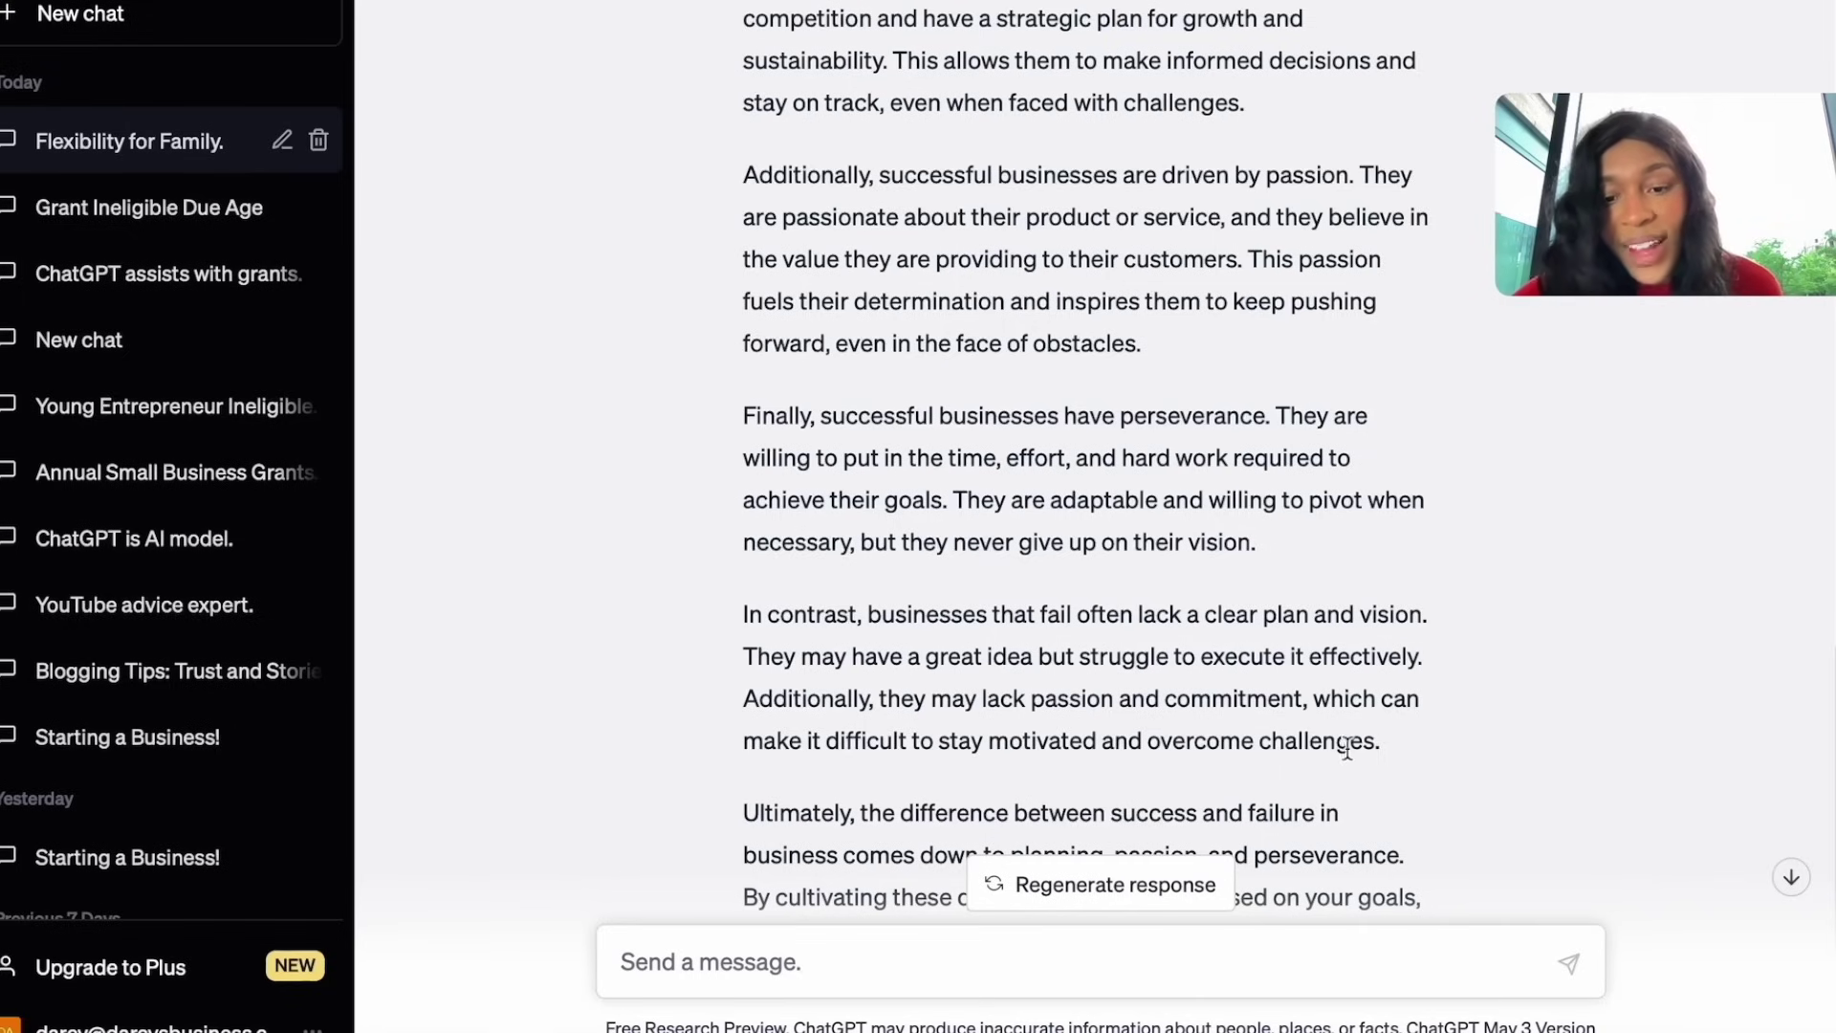
pyautogui.scroll(-3, 981, 797)
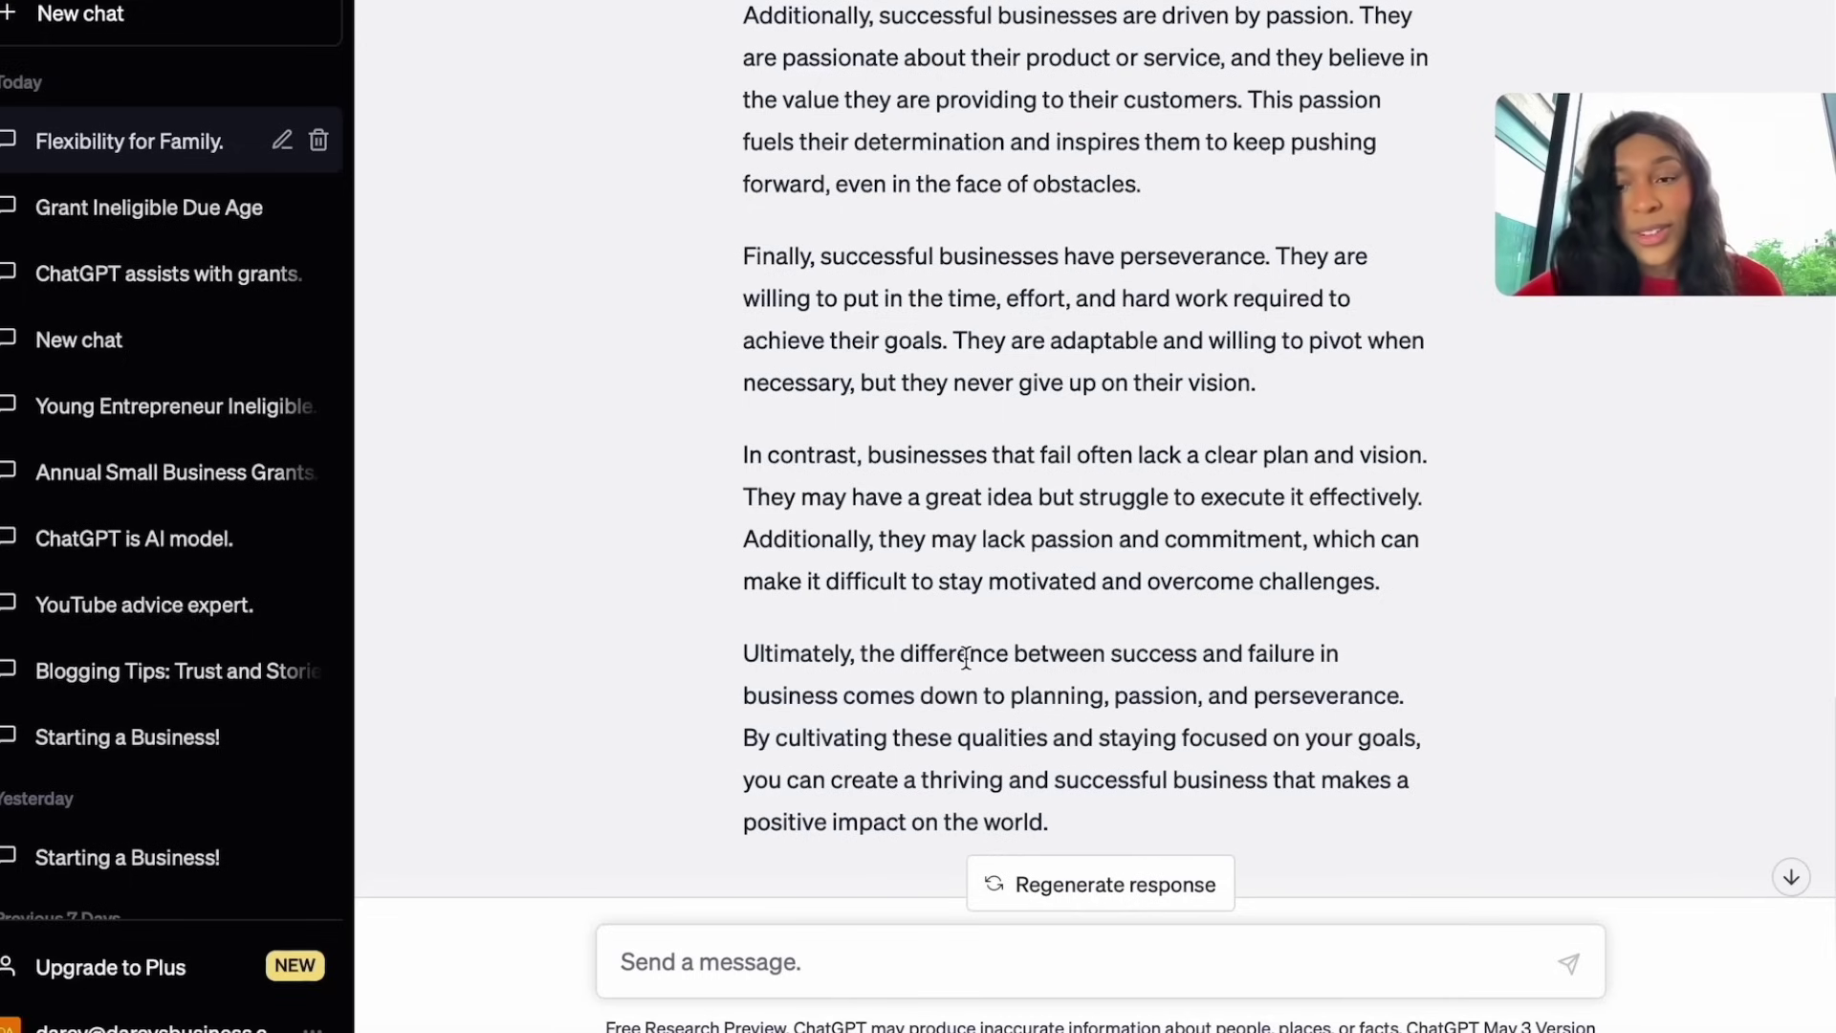
pyautogui.scroll(3, 966, 658)
pyautogui.scroll(5, 966, 658)
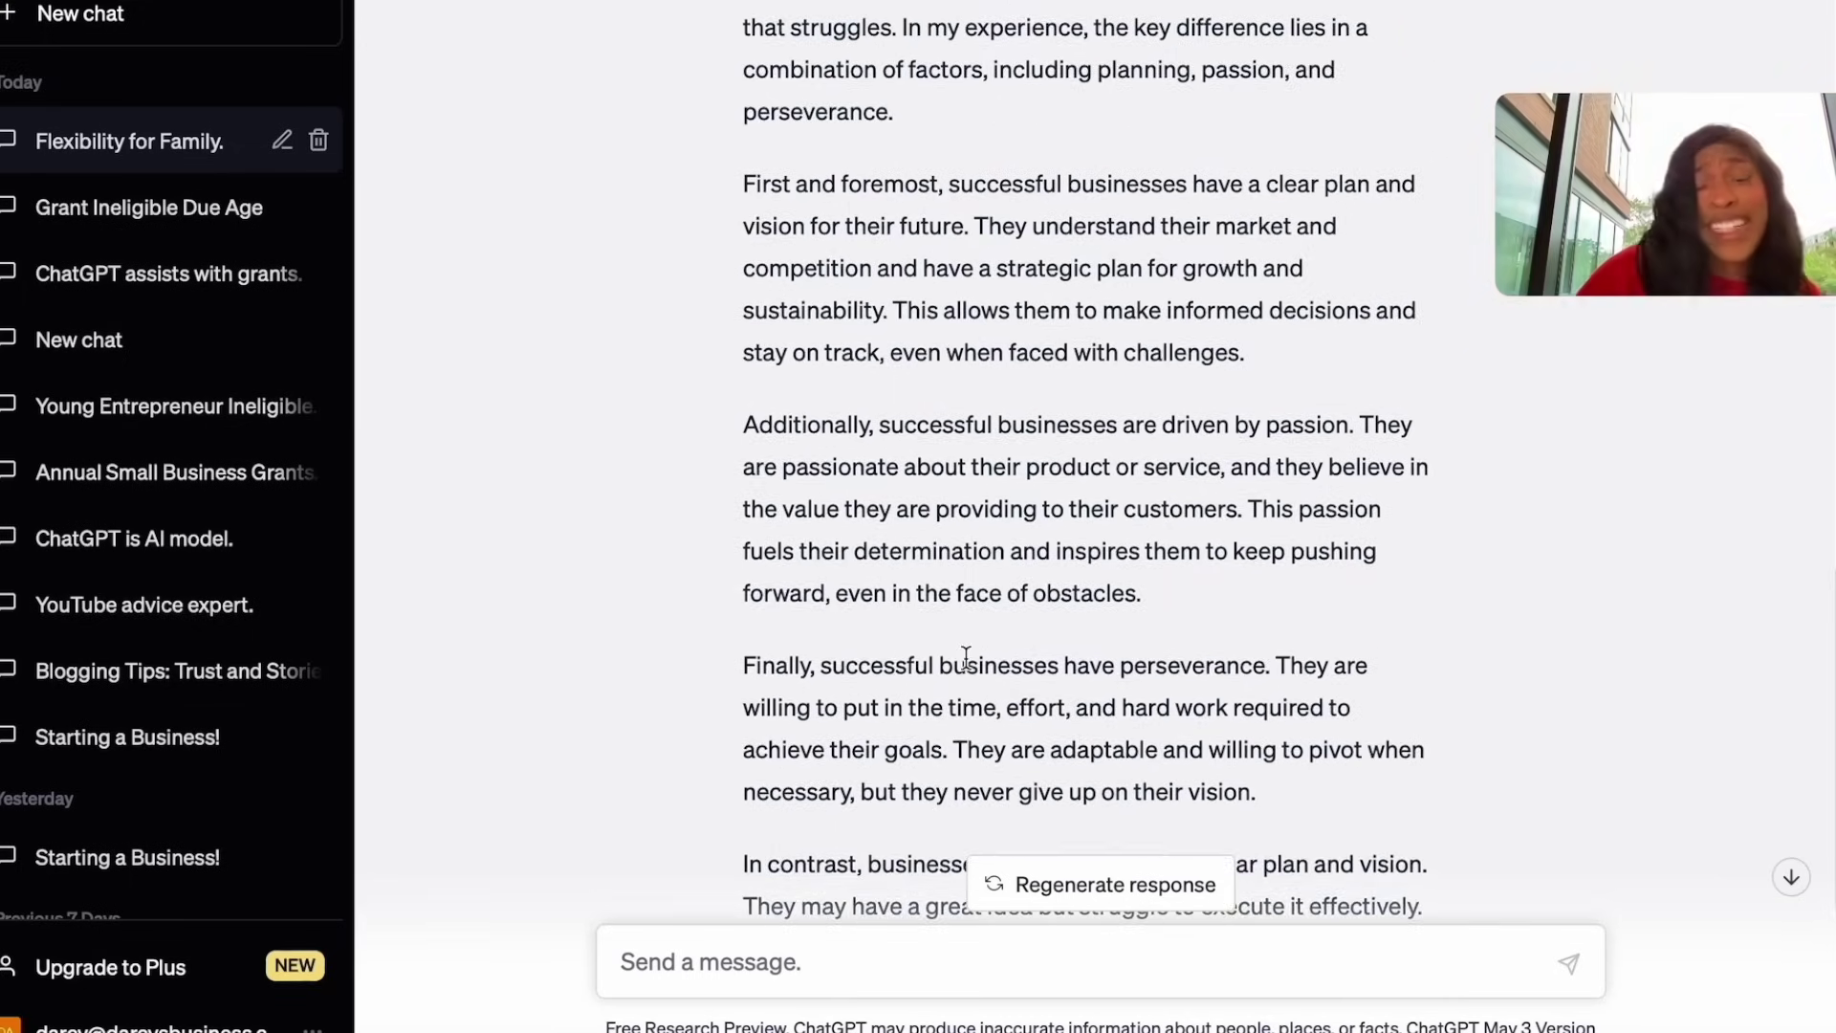
pyautogui.scroll(2, 965, 658)
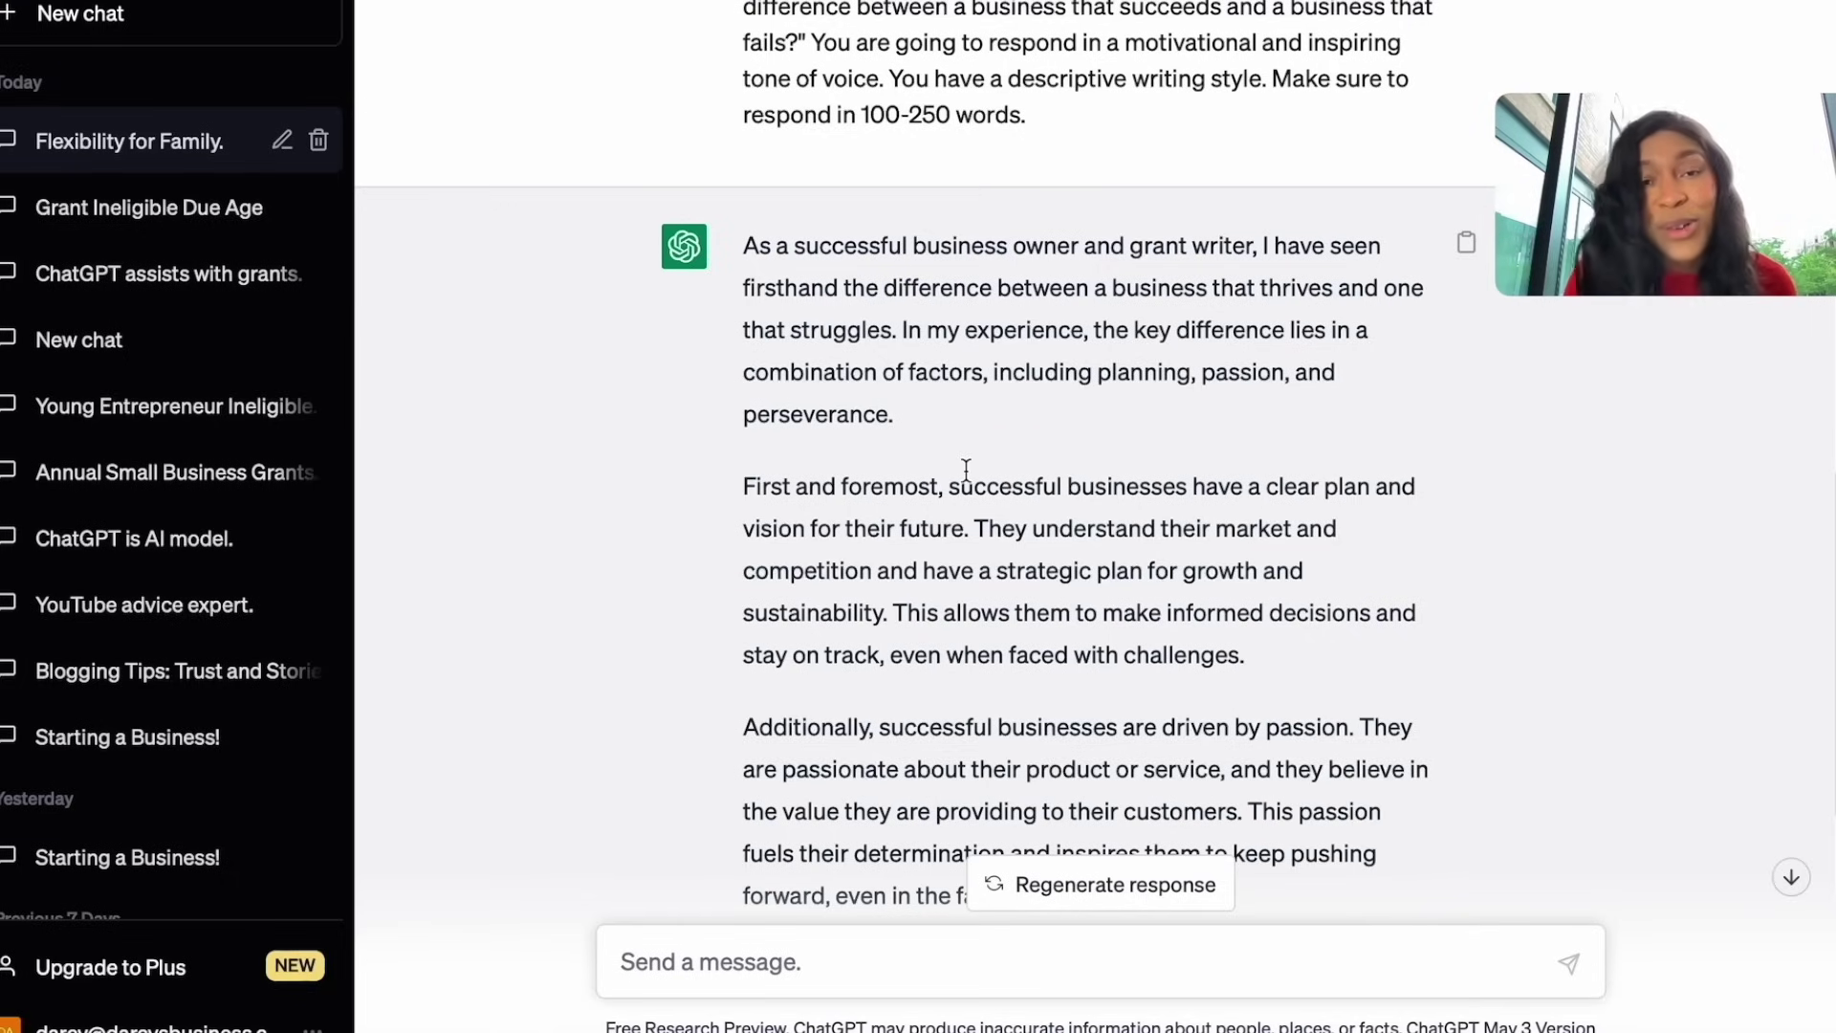
# - Copy the motivational prompt about business success and failure into a new message
pyautogui.scroll(3, 966, 469)
pyautogui.moveTo(1030, 330); pyautogui.dragTo(749, 149)
pyautogui.hotkey('ctrl', 'c')
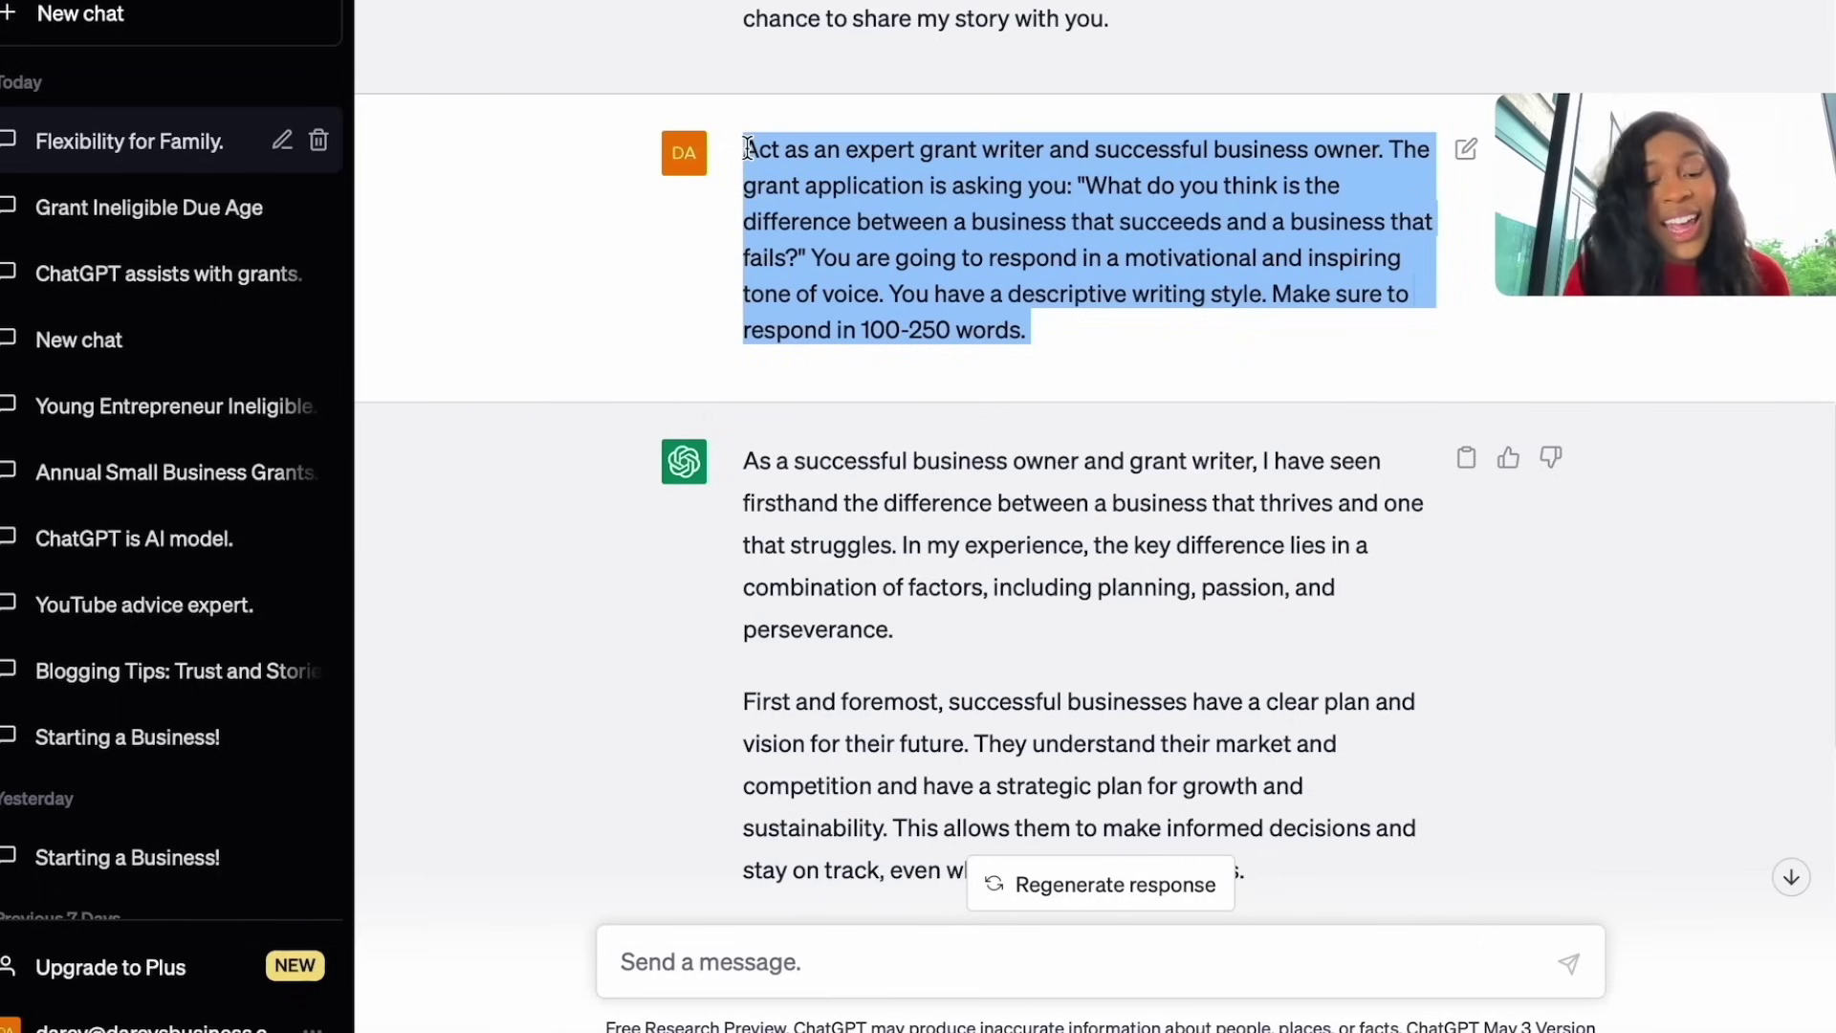
pyautogui.click(774, 947)
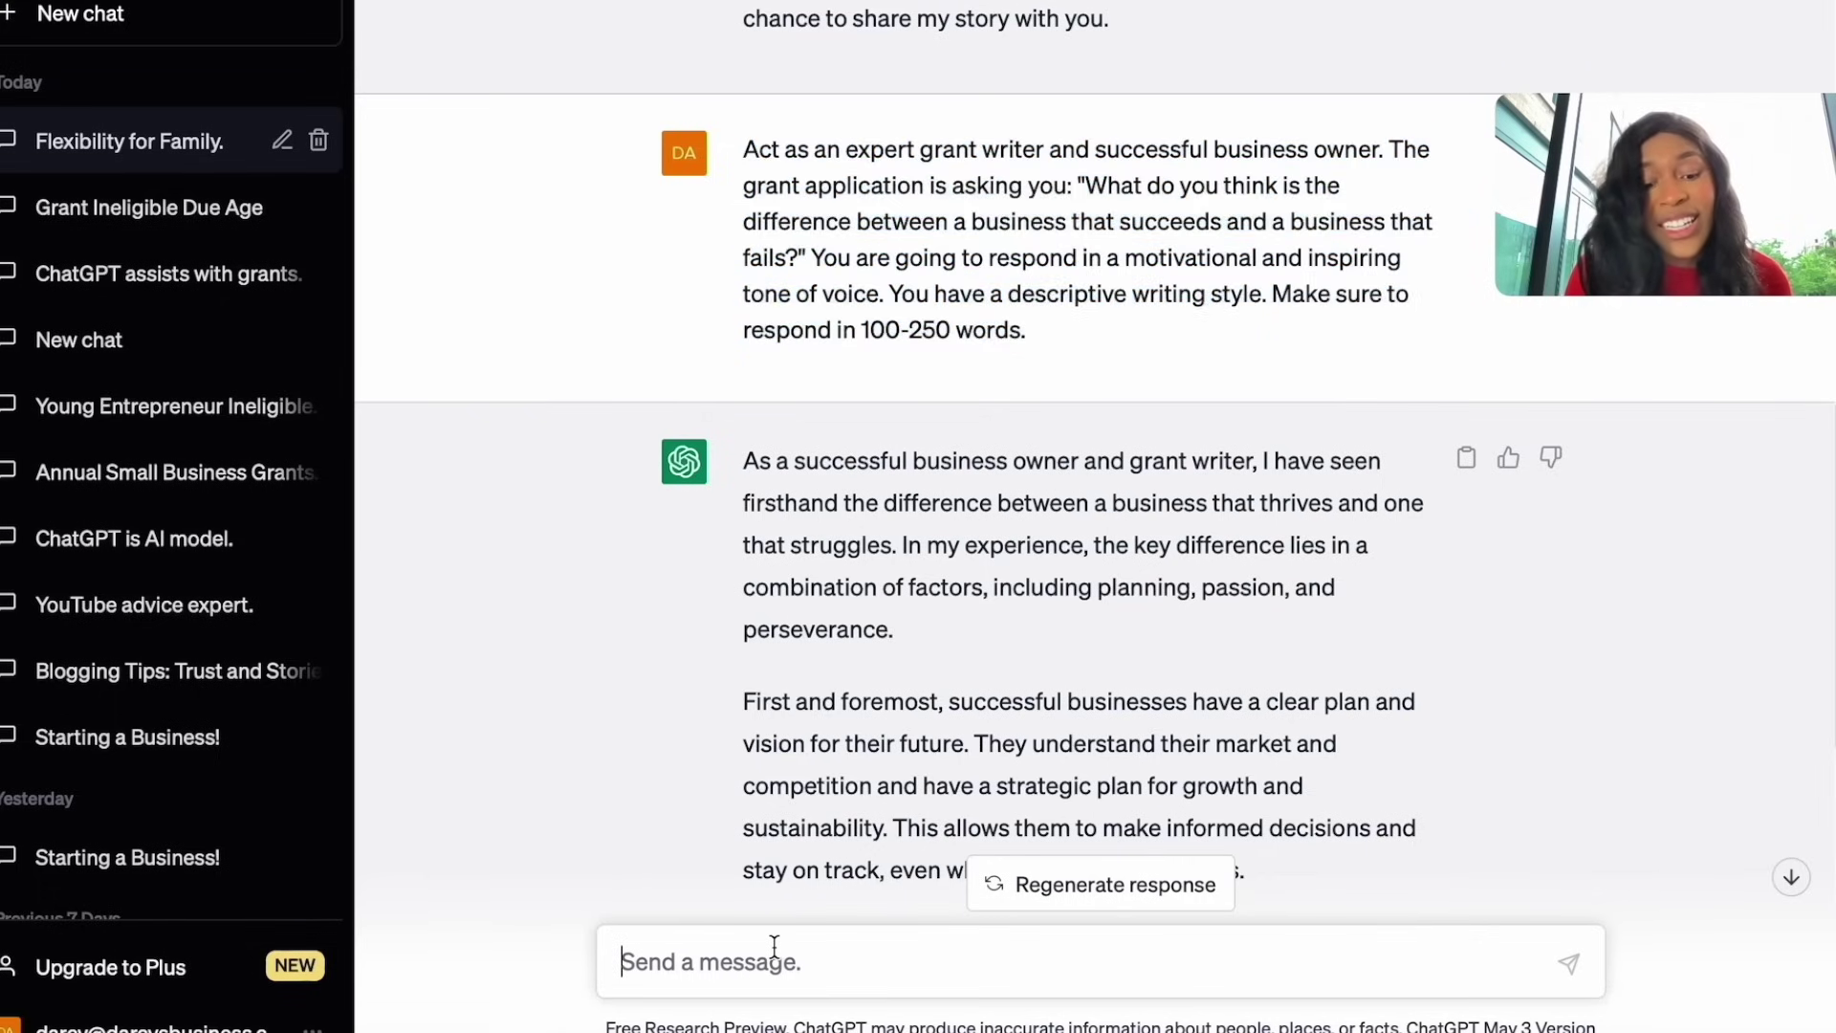
pyautogui.hotkey('ctrl', 'v')
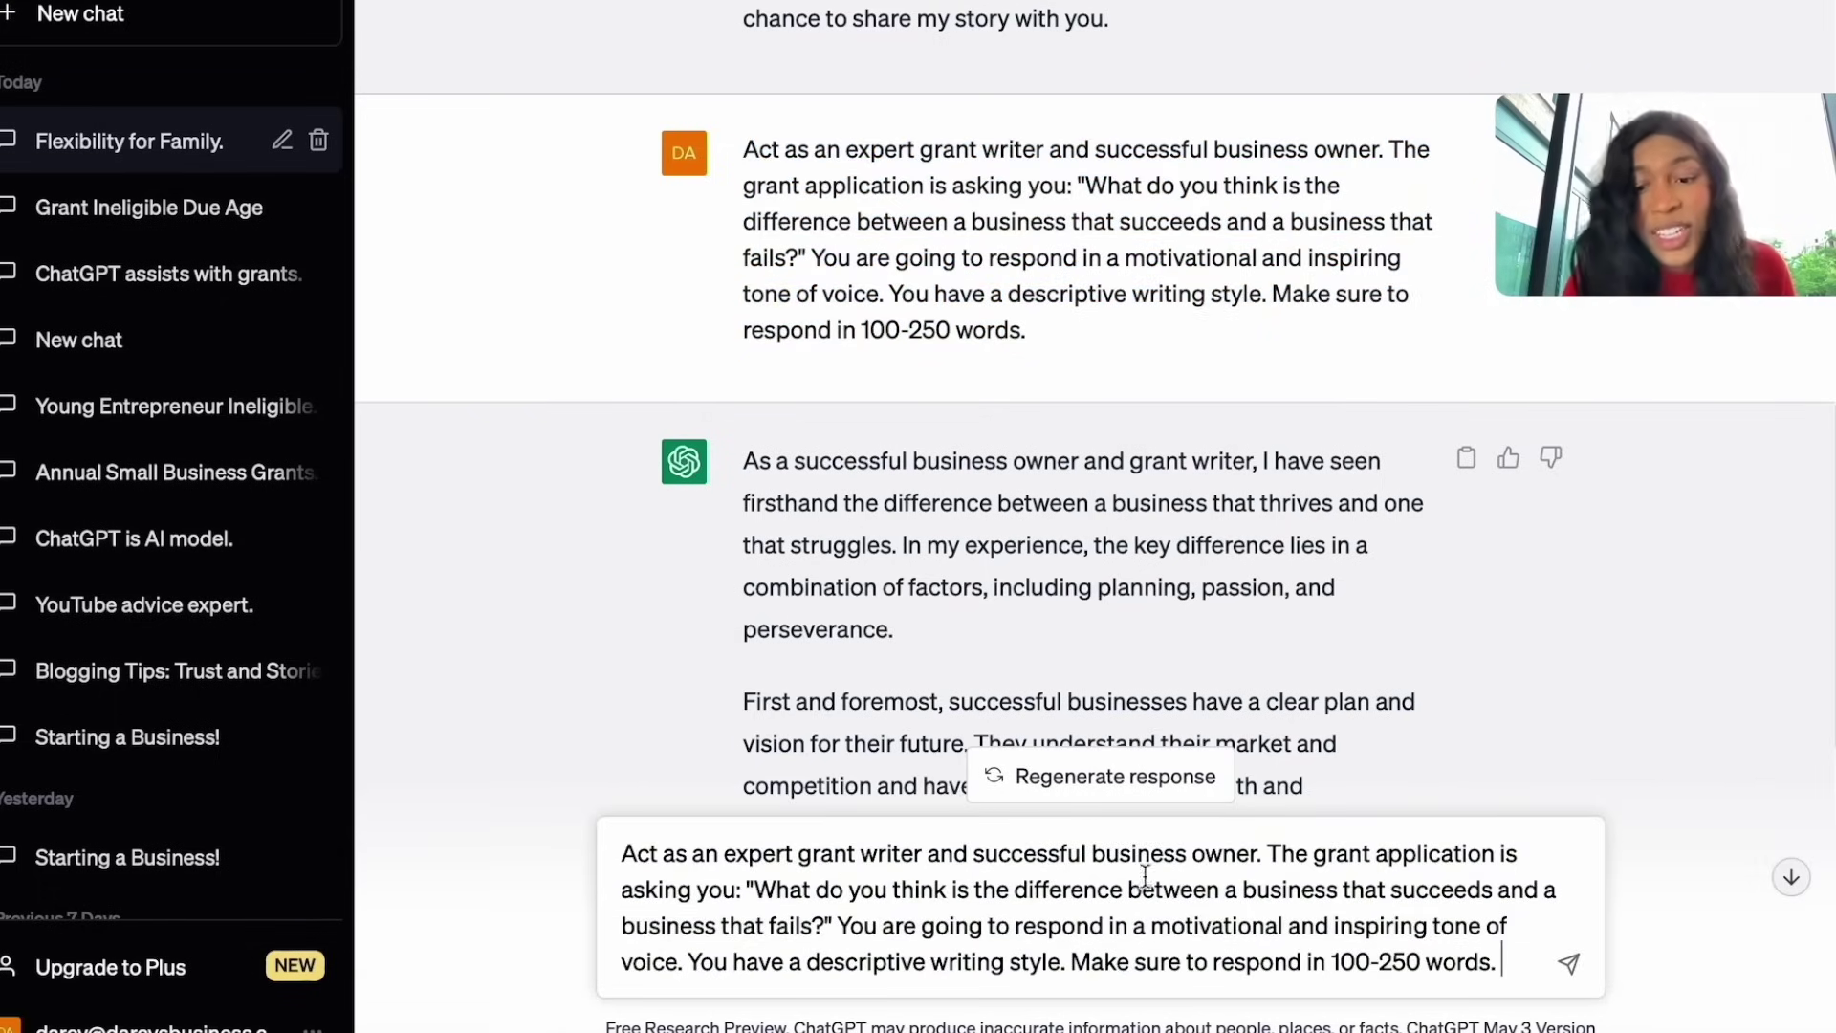
# - Change the prompt's tone of voice and writing style to sarcastic and send it
pyautogui.moveTo(1427, 926); pyautogui.dragTo(1134, 925)
pyautogui.write('sarcastic')
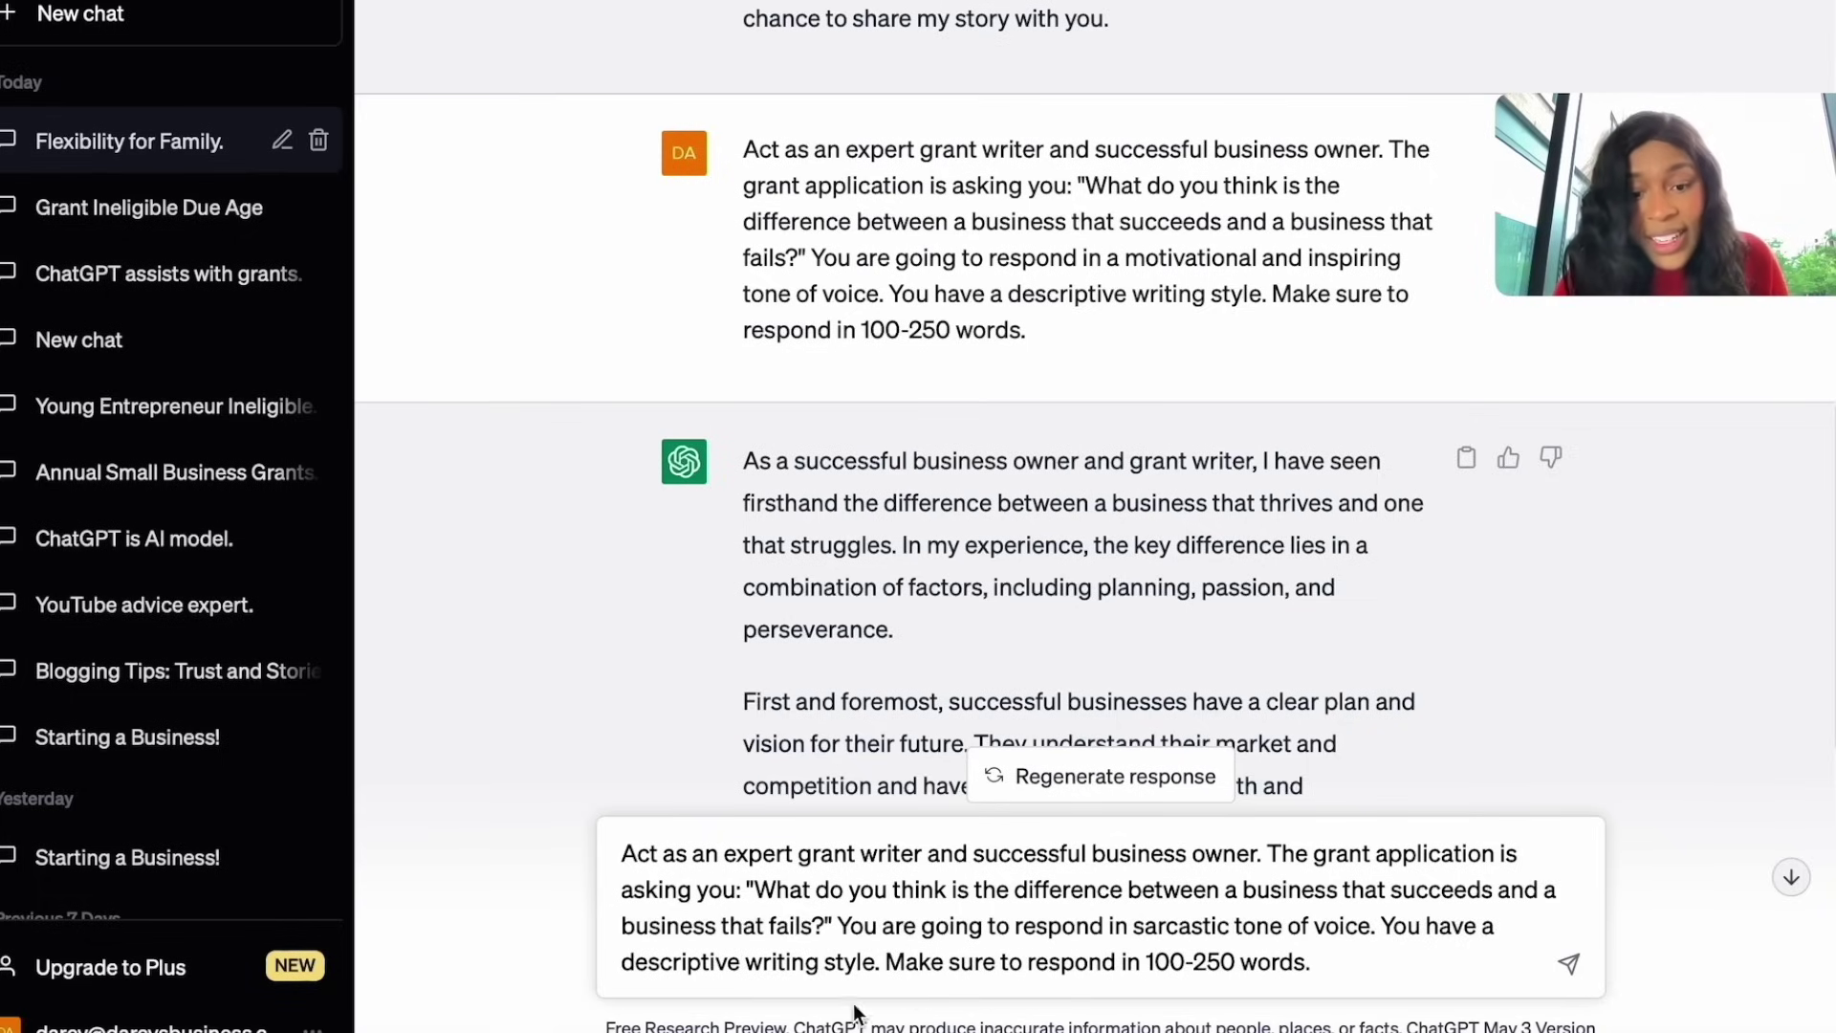
pyautogui.click(745, 962)
pyautogui.press('BackSpace')
pyautogui.press('BackSpace')
pyautogui.press('BackSpace')
pyautogui.write('ve')
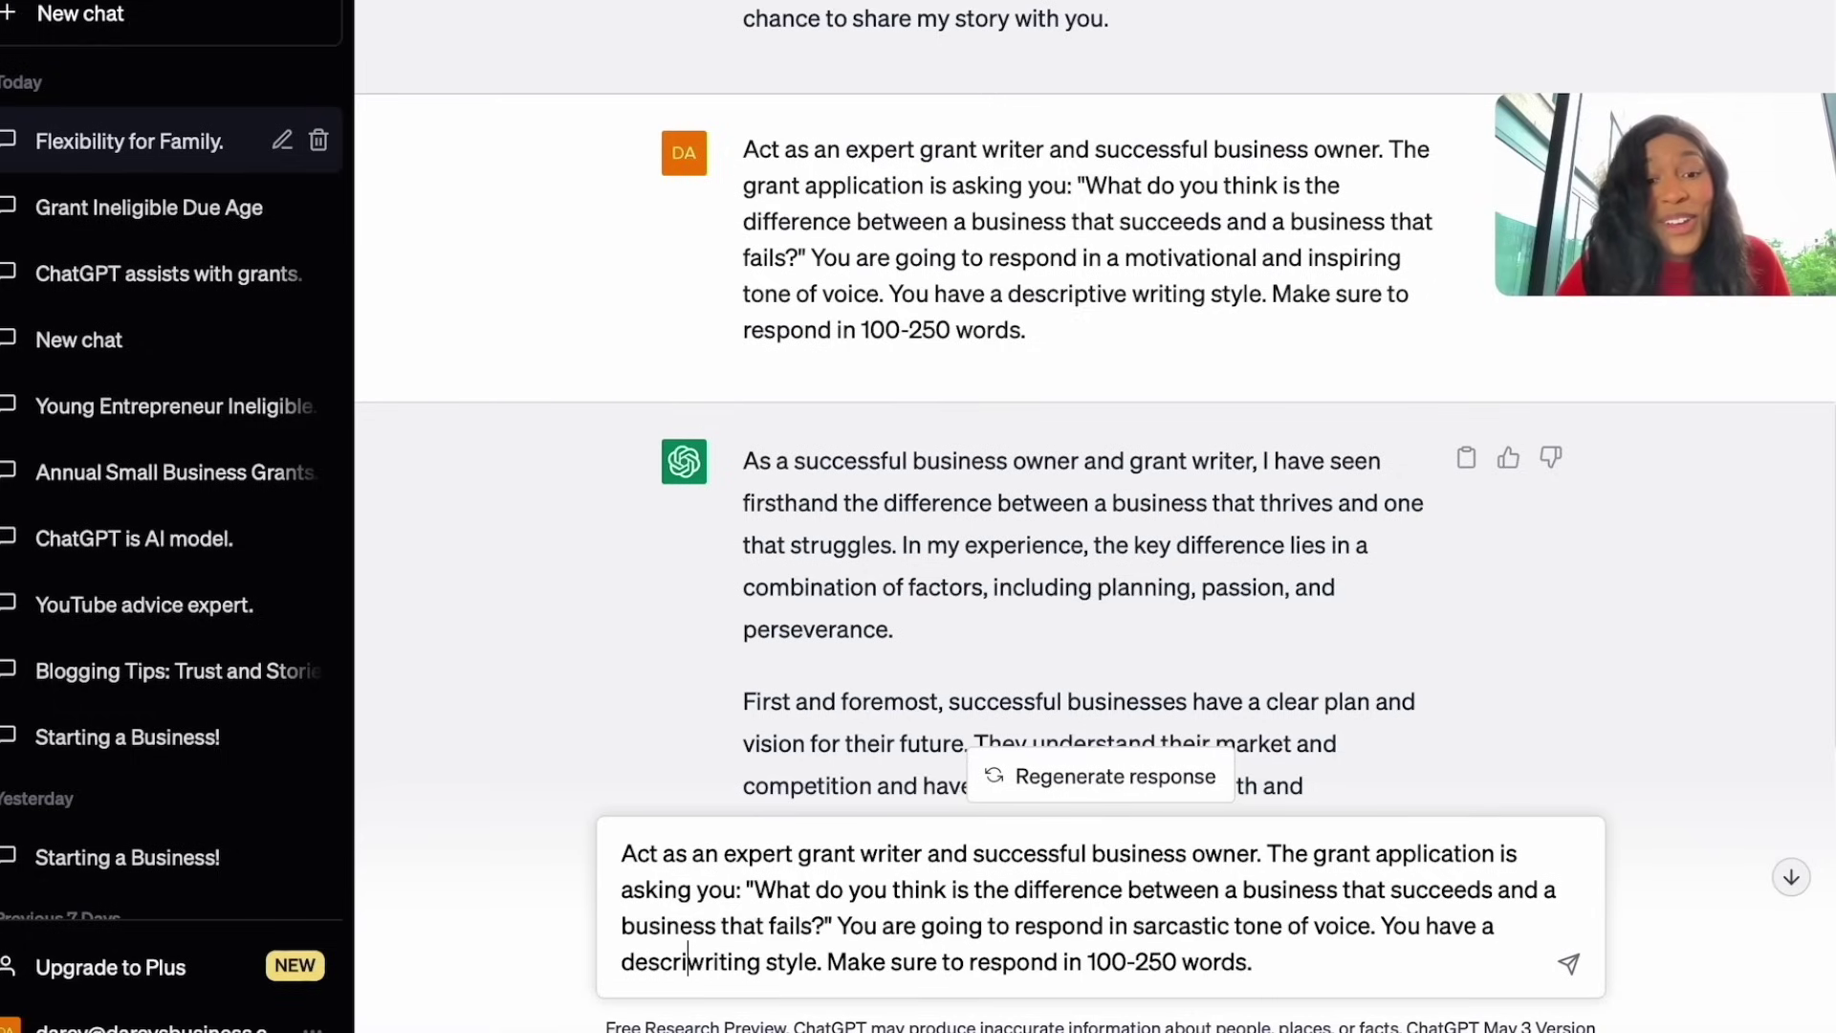
pyautogui.press('Return')
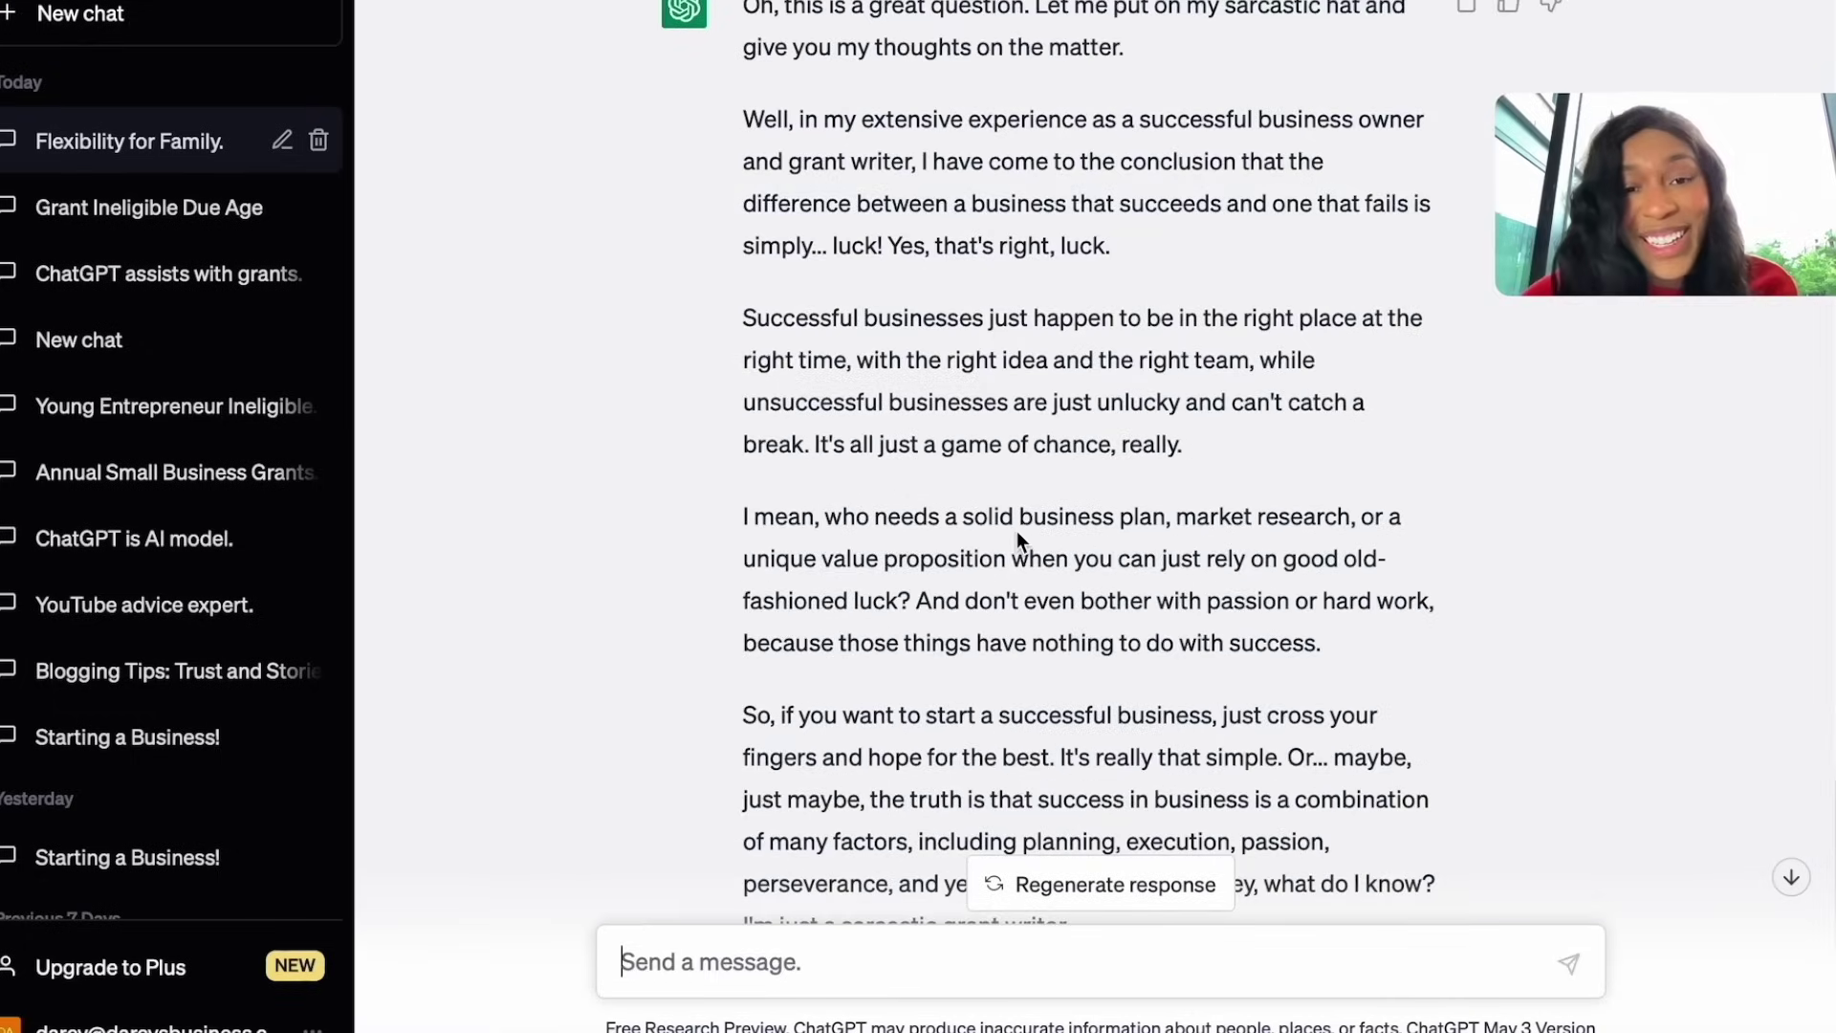
# - Read through the sarcastic answer and compare it with the prompt that requested it
pyautogui.scroll(2, 1017, 533)
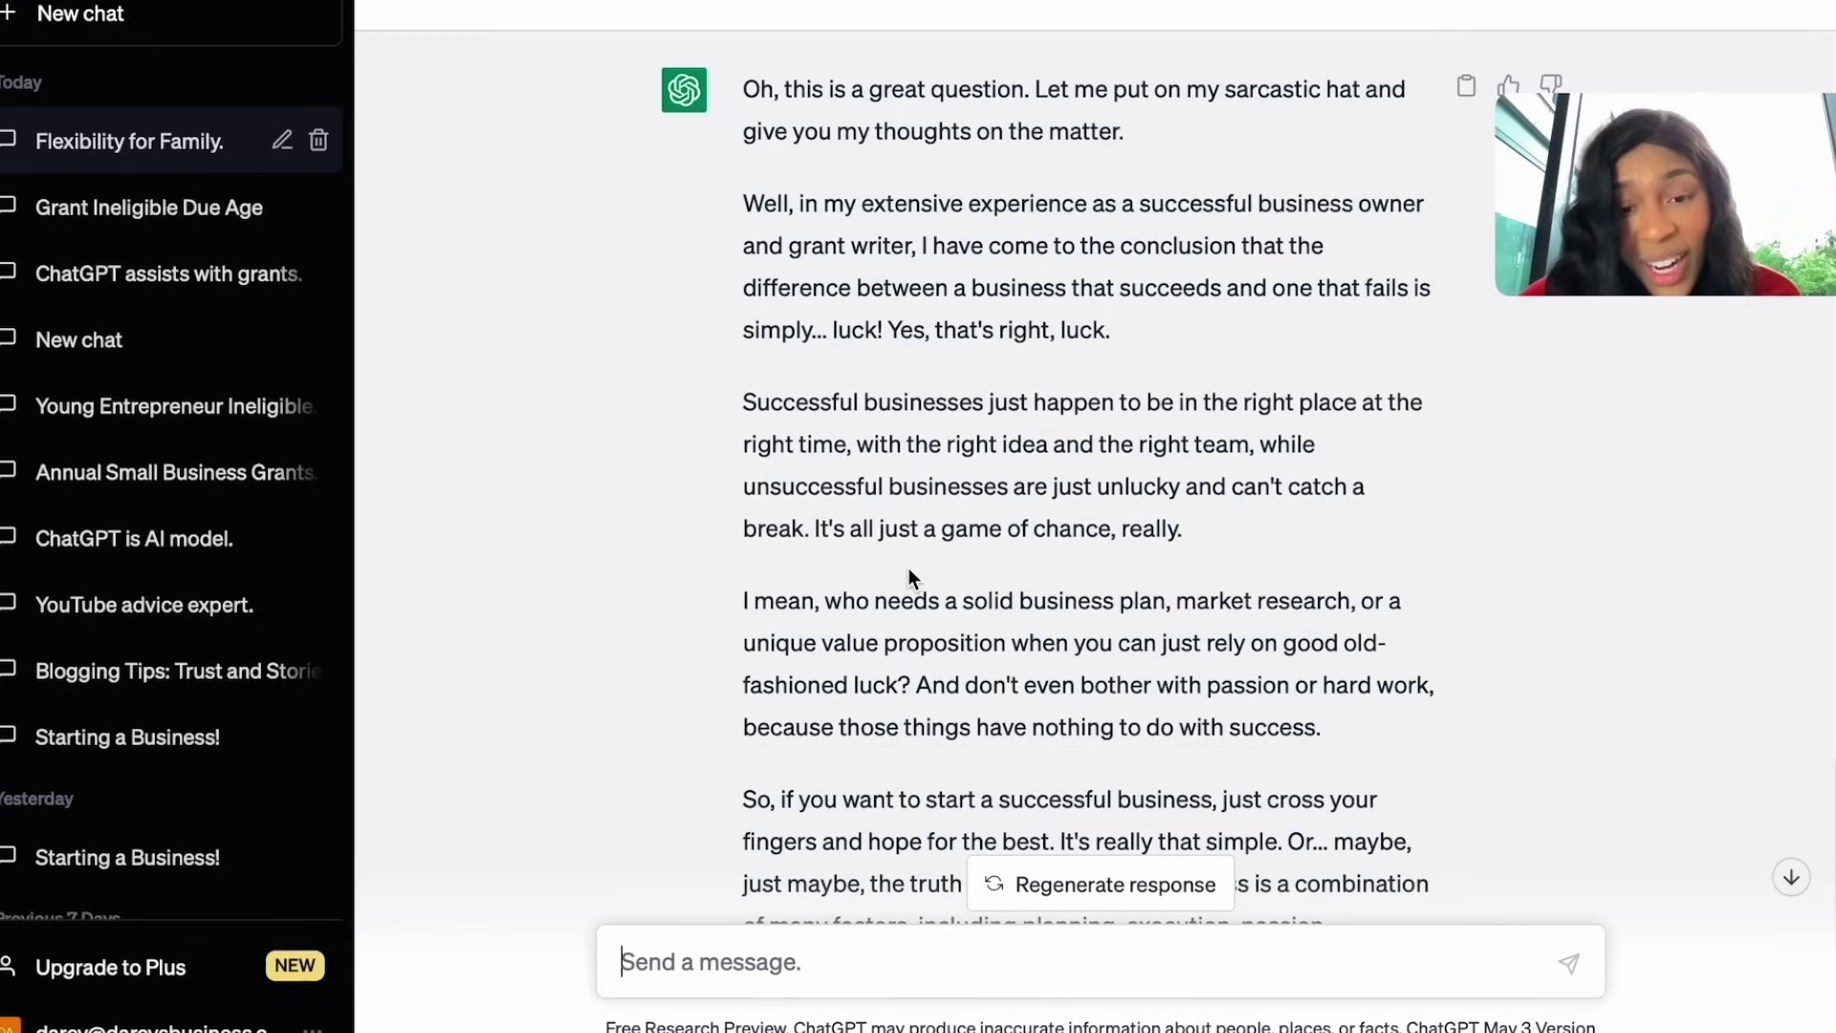
pyautogui.scroll(-2, 1136, 512)
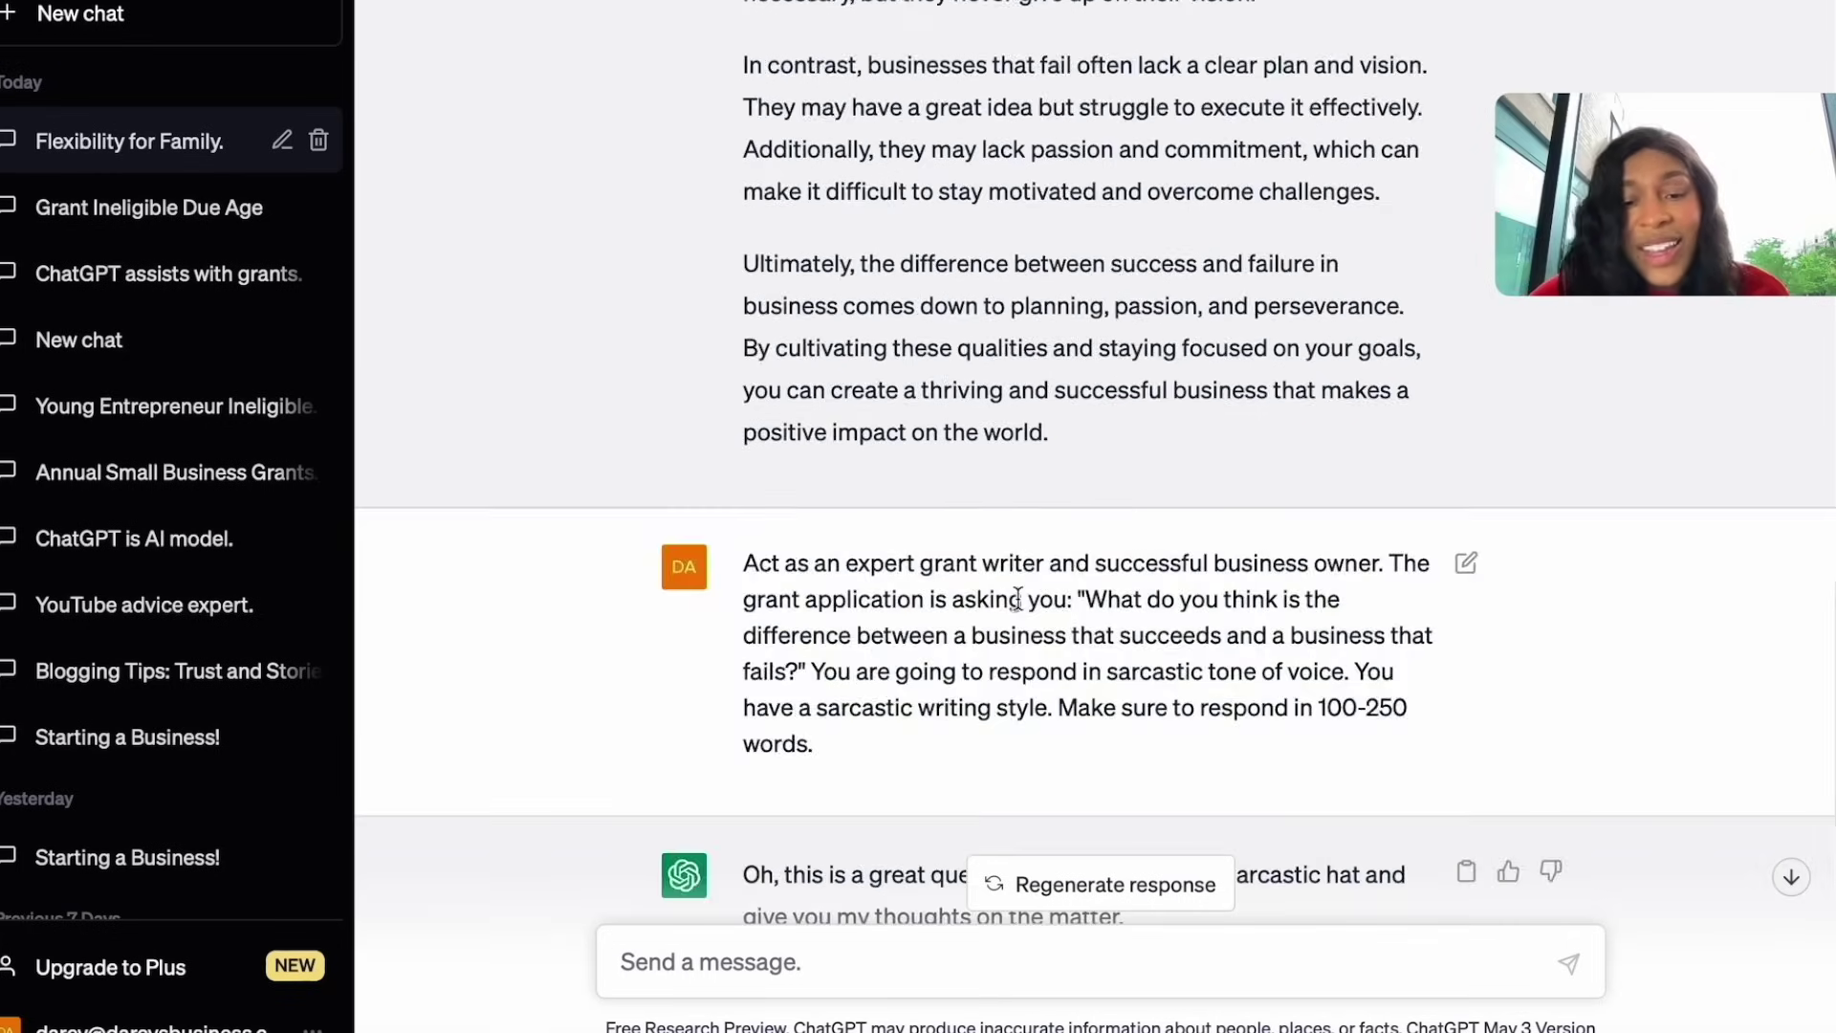
pyautogui.scroll(-10, 1090, 478)
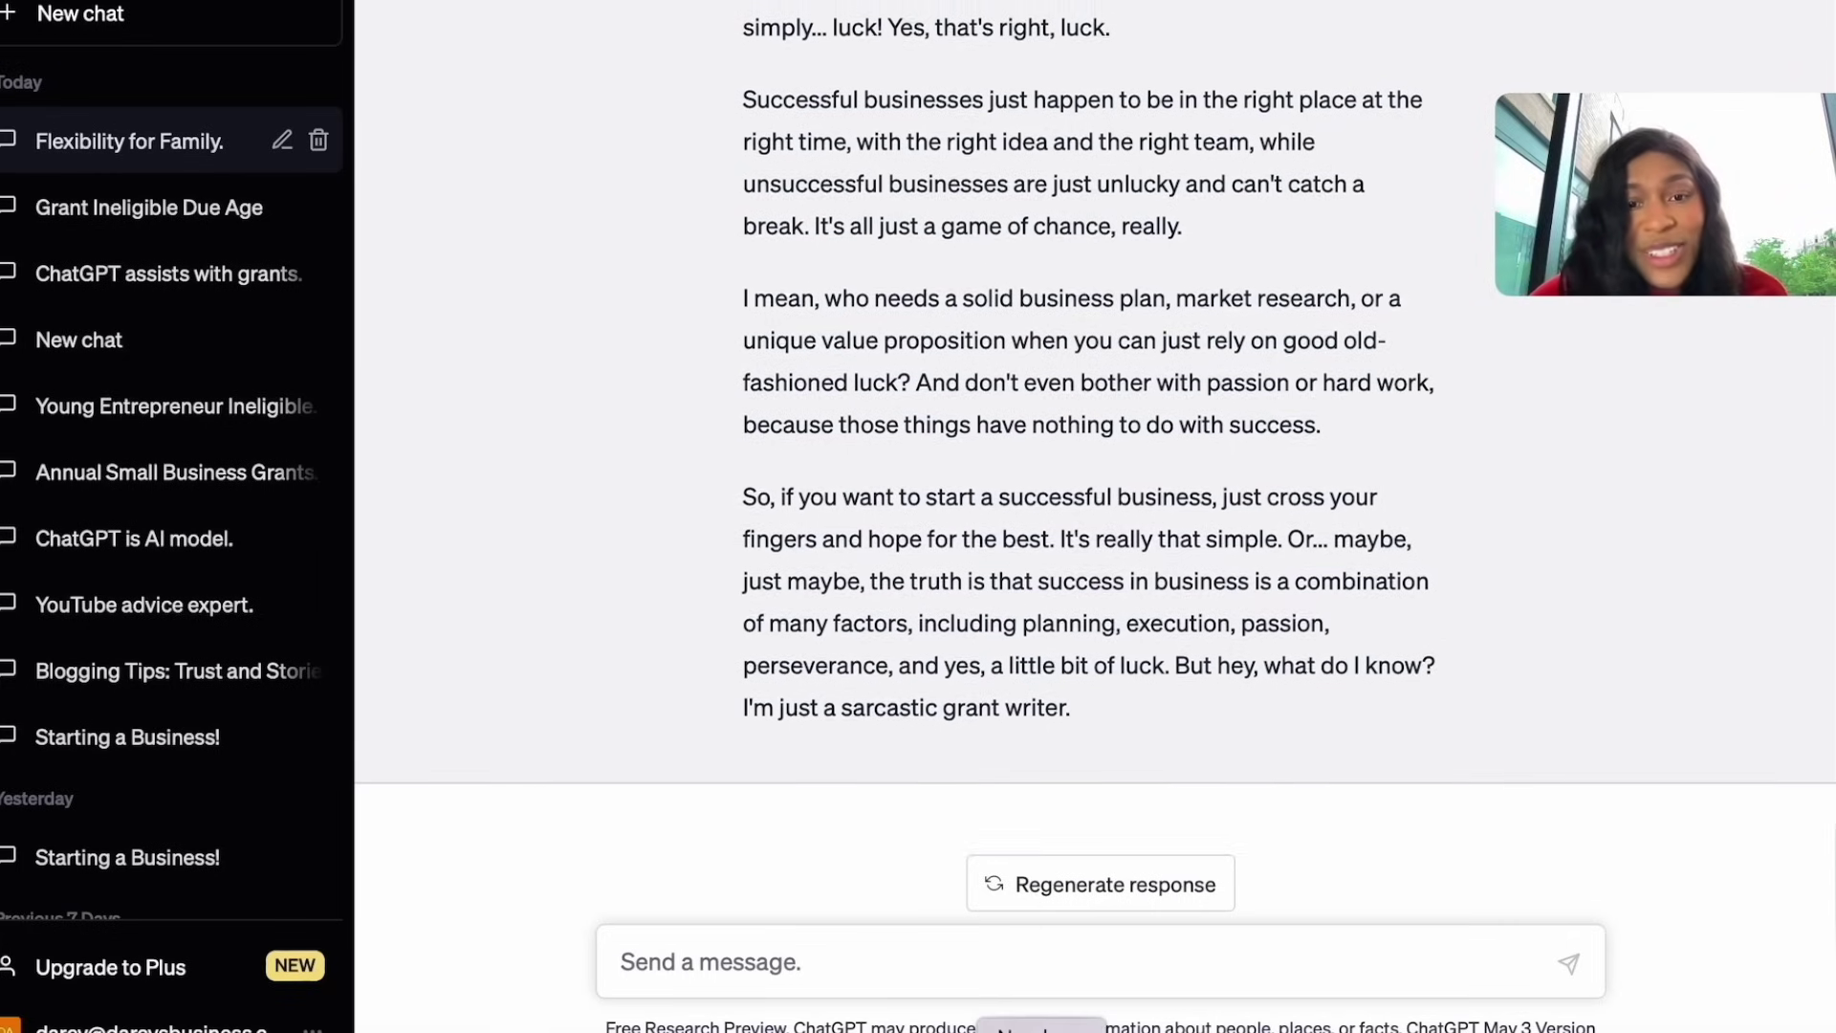
# - Copy the motivational answer from "In my experience" to its end into the Google Docs document and check its word count
pyautogui.scroll(10, 1045, 586)
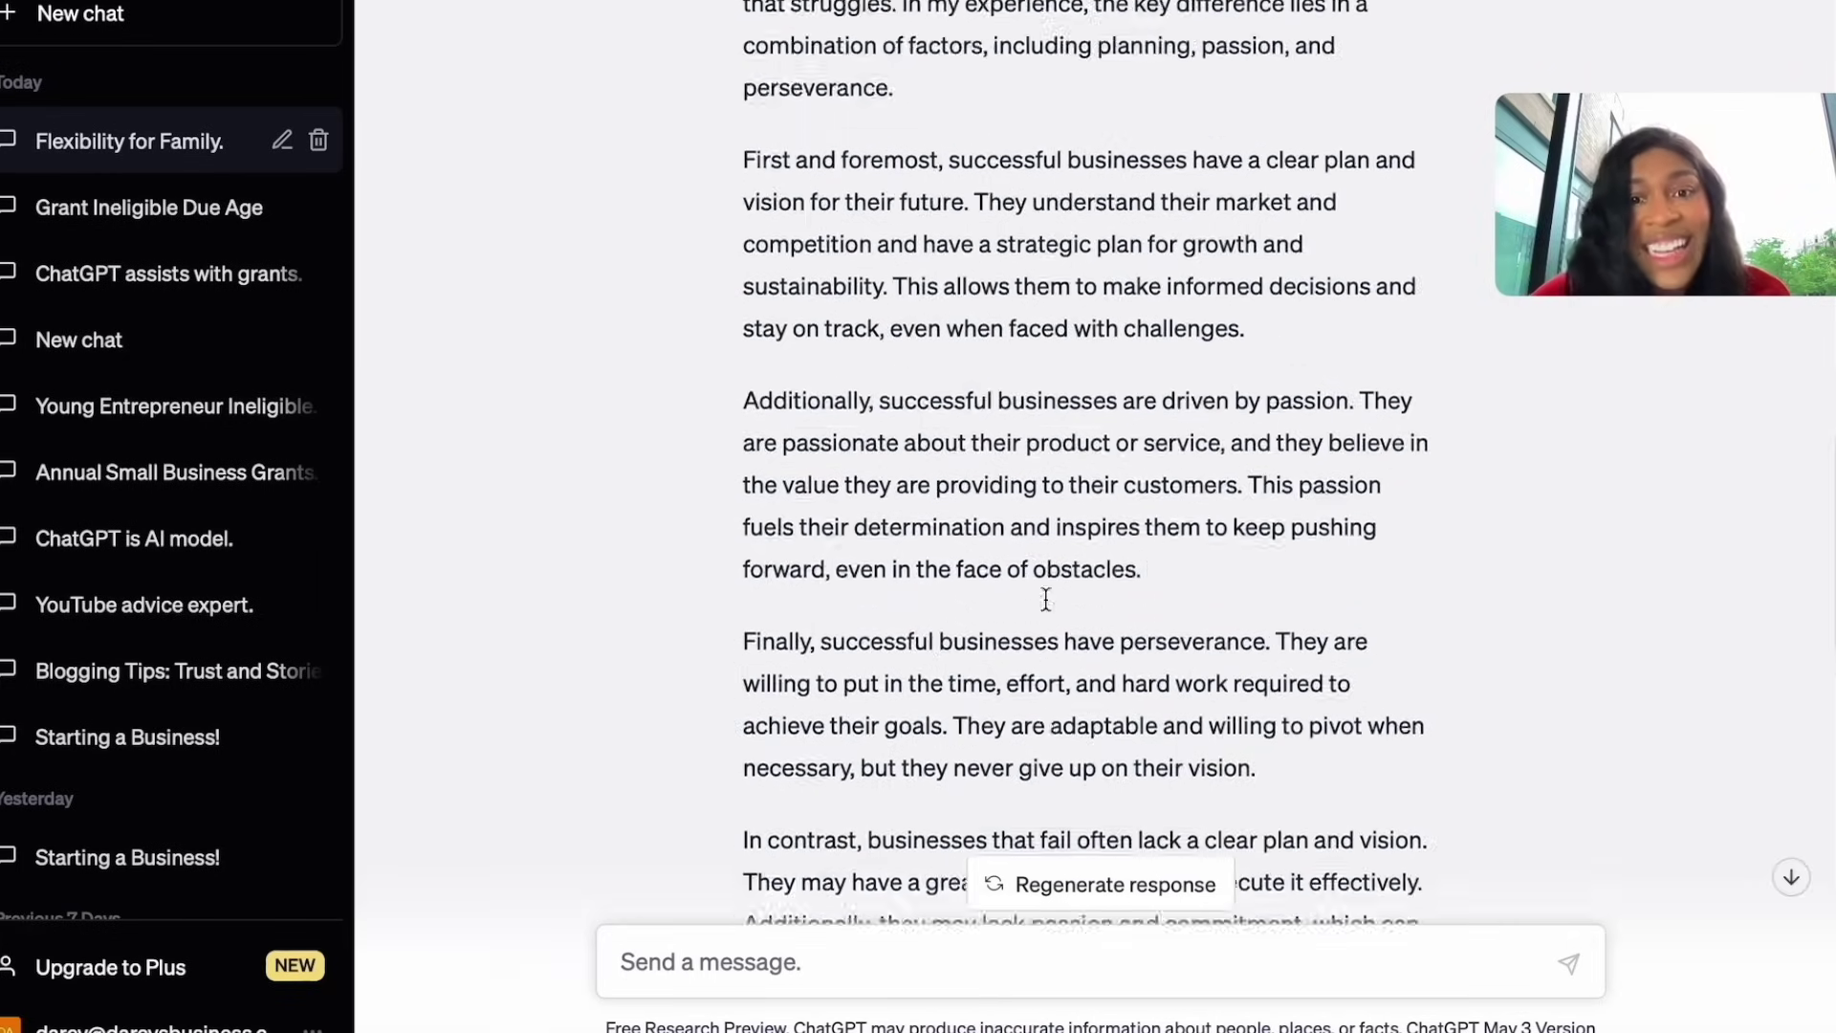
pyautogui.scroll(2, 1045, 599)
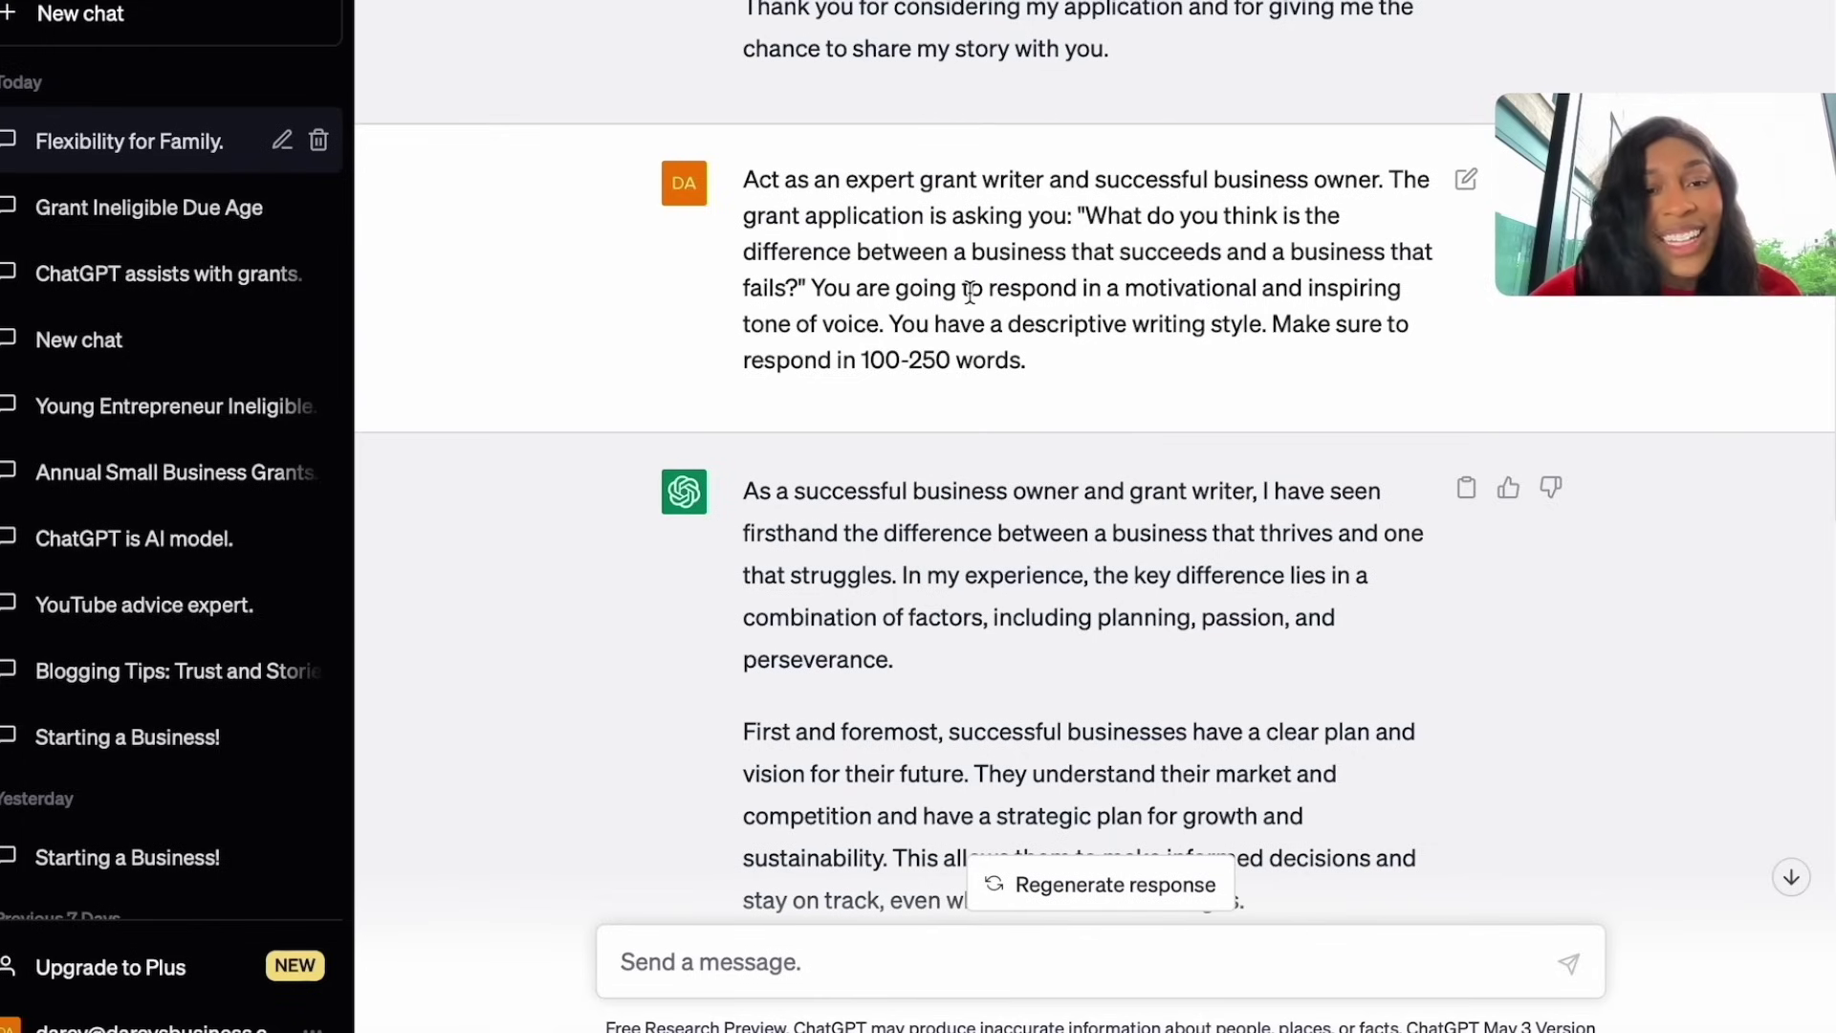
pyautogui.scroll(-3, 1123, 438)
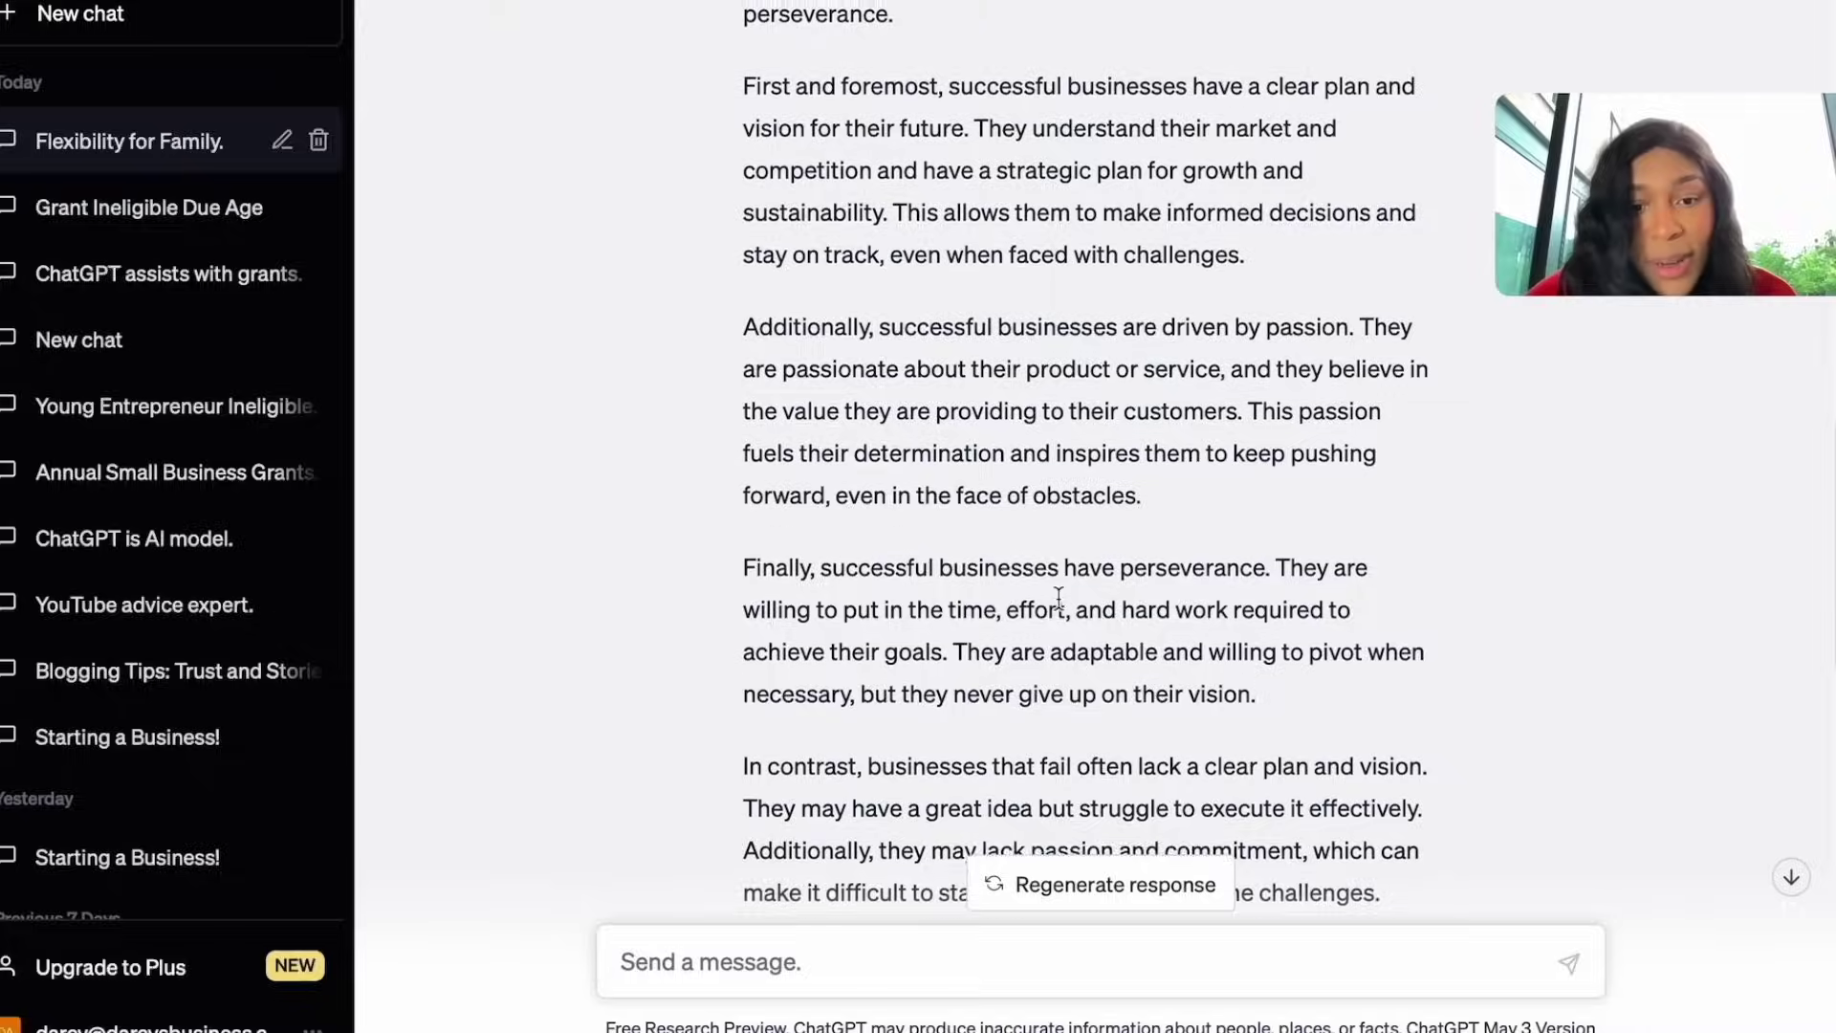
pyautogui.scroll(-5, 1059, 598)
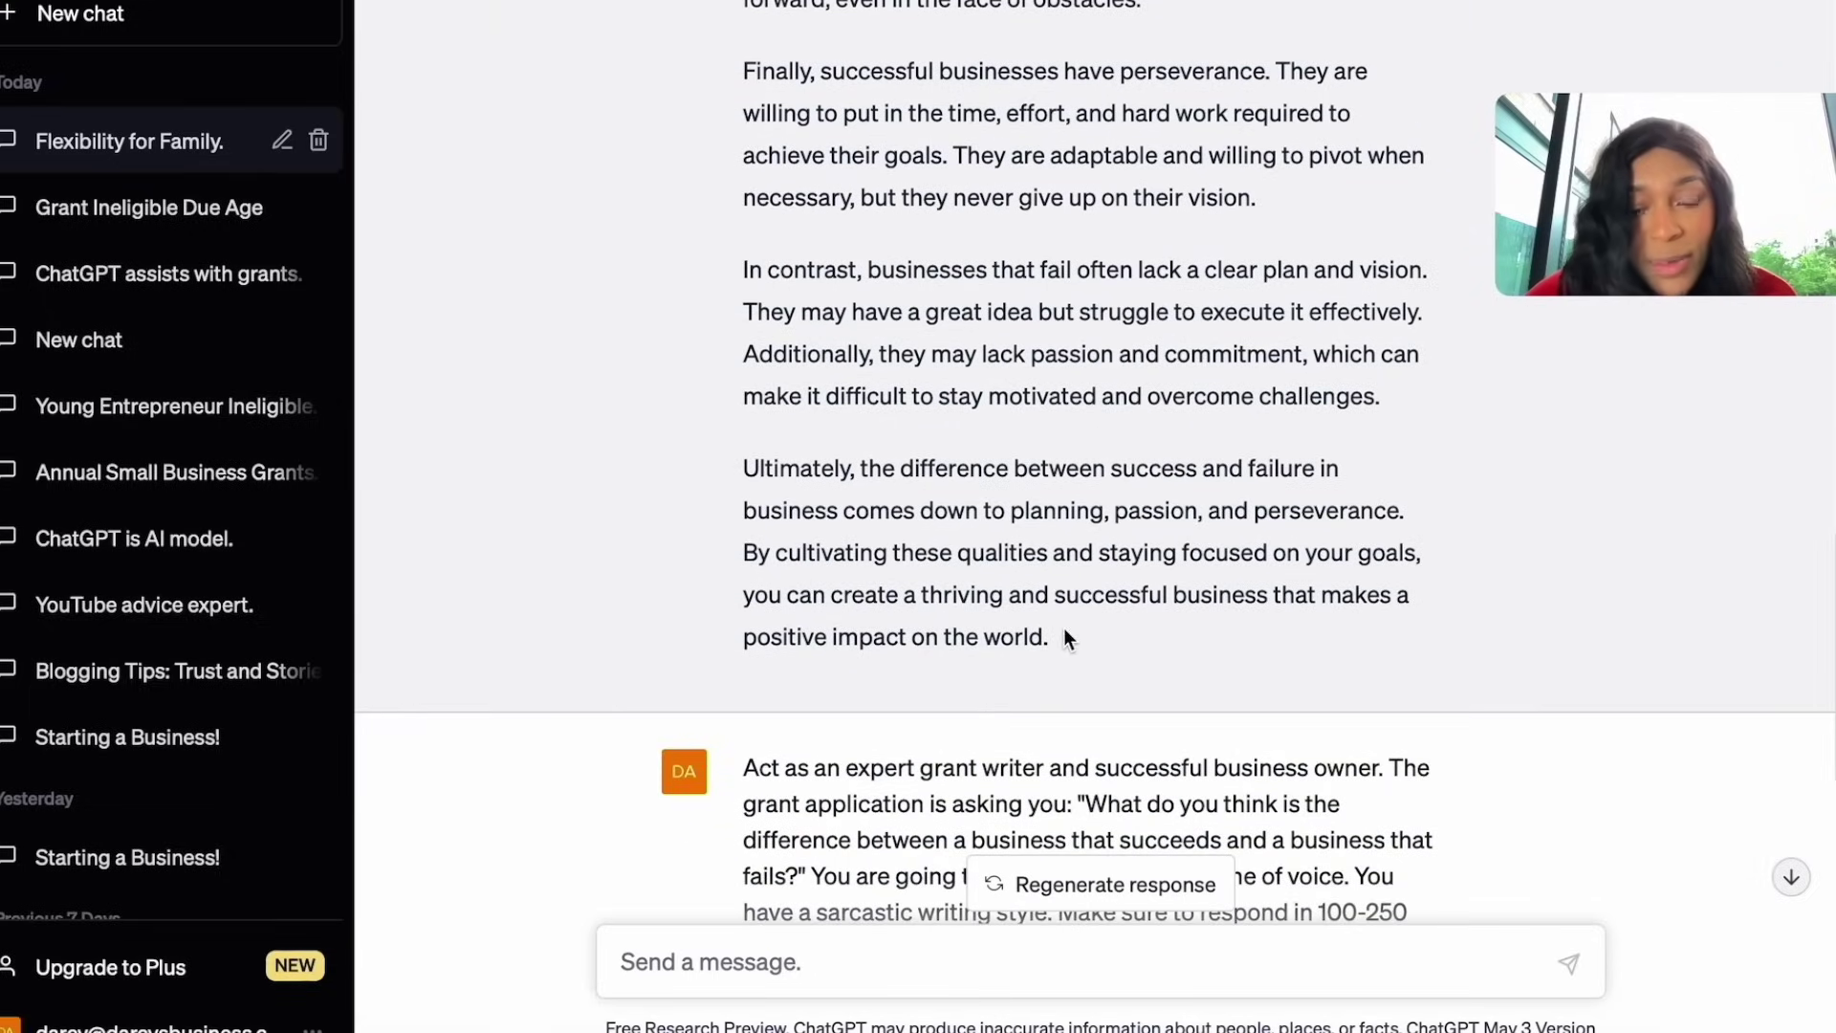
pyautogui.moveTo(1063, 631); pyautogui.dragTo(913, 442)
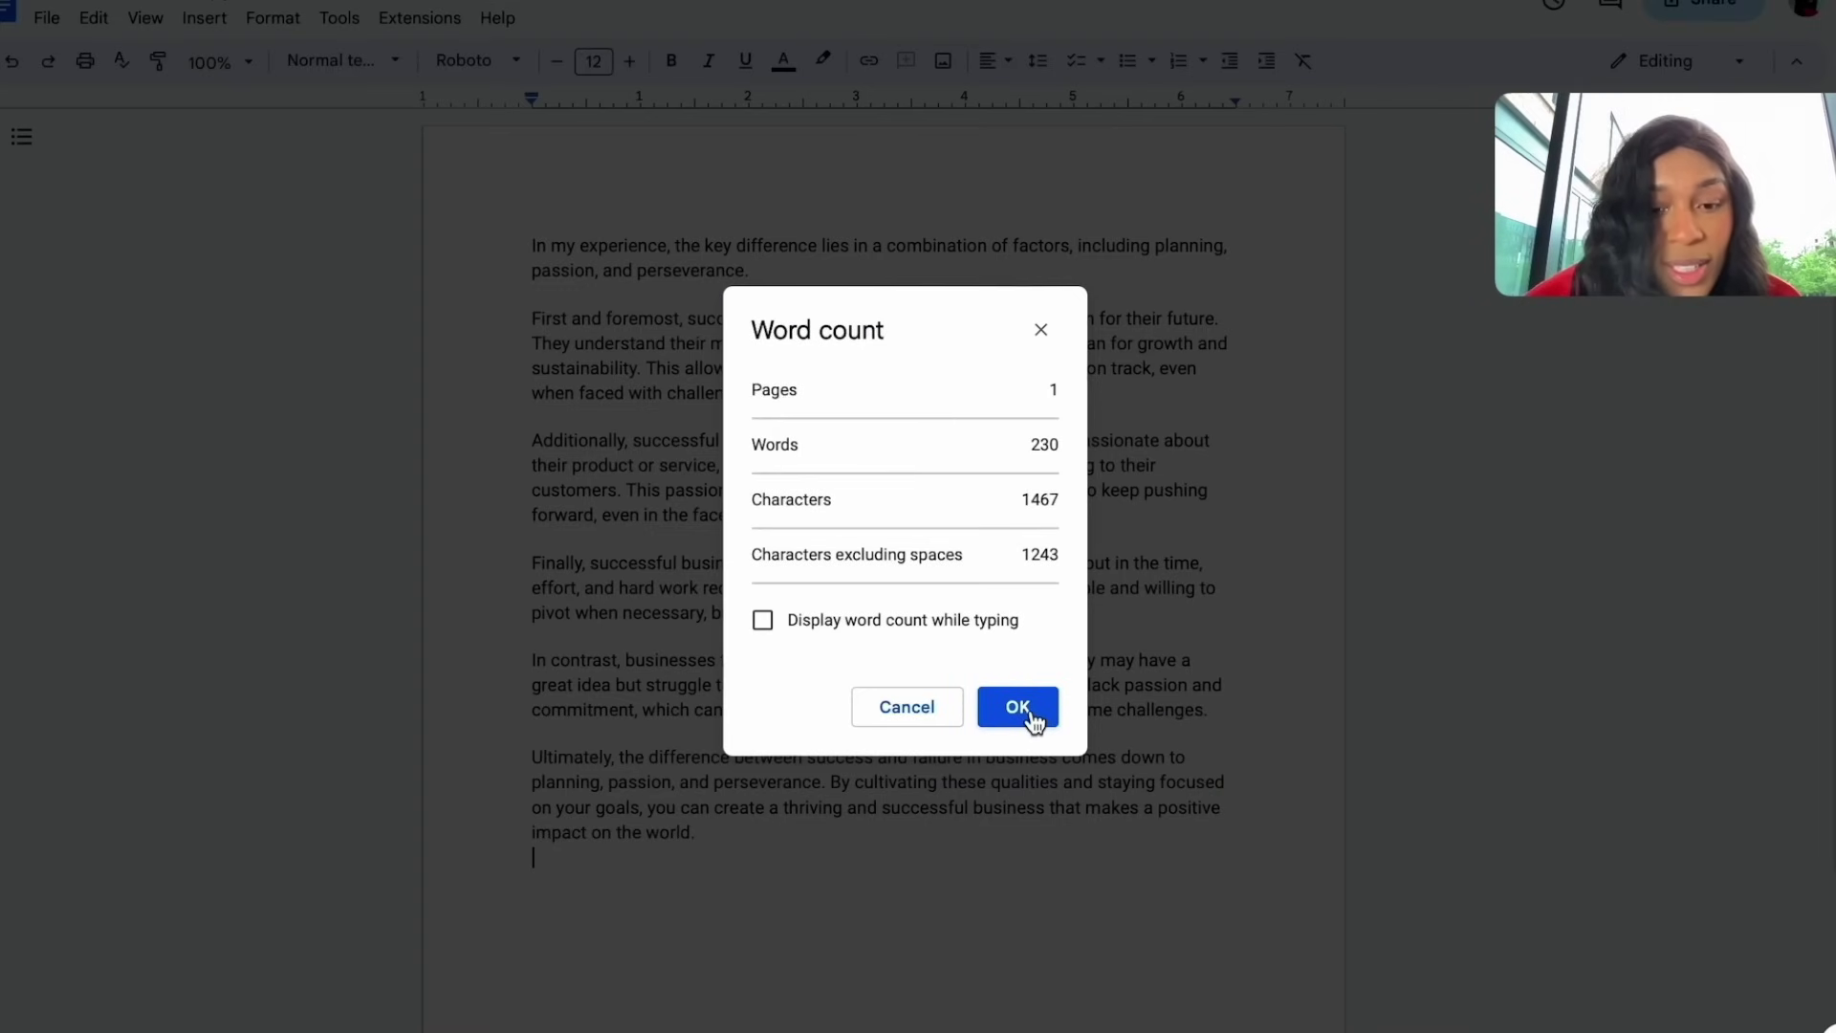
# - Copy the whole motivational answer from the document into the form's question on business success versus failure, replacing the placeholder and removing the trailing blank line
pyautogui.click(1018, 707)
pyautogui.hotkey('ctrl', 'a')
pyautogui.click(955, 438)
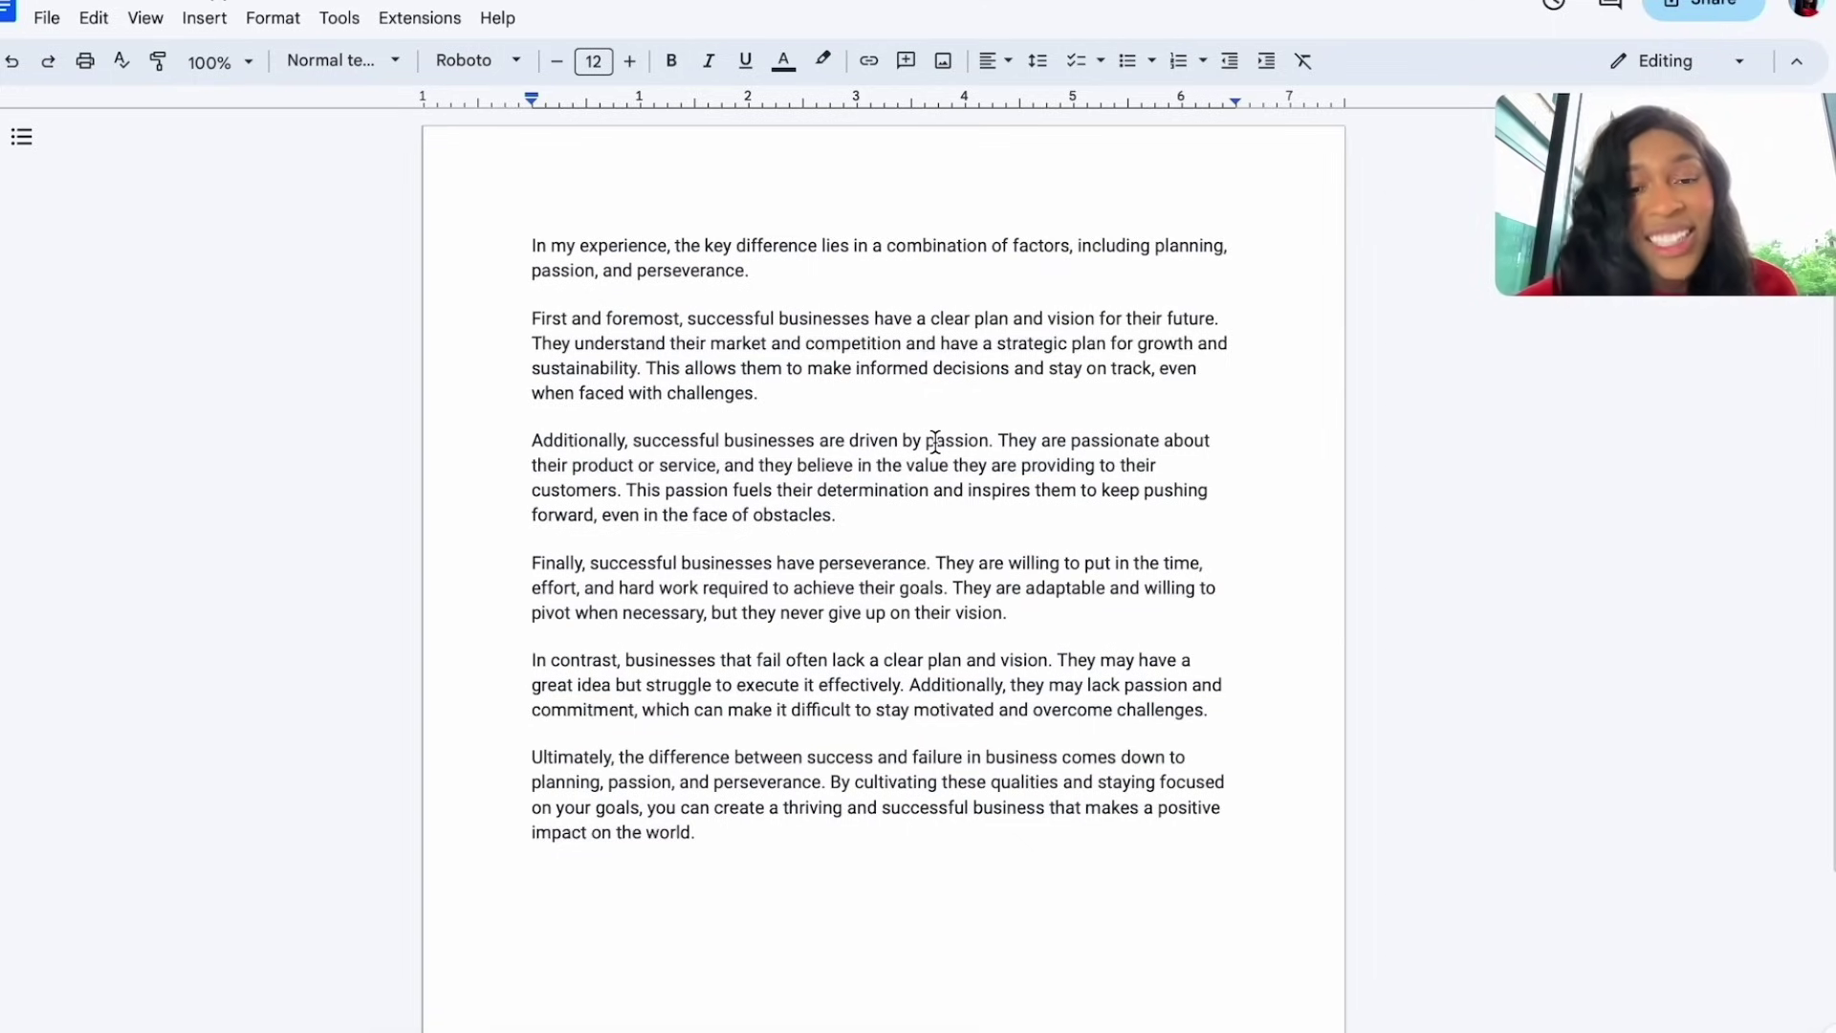
pyautogui.hotkey('ctrl', 'a')
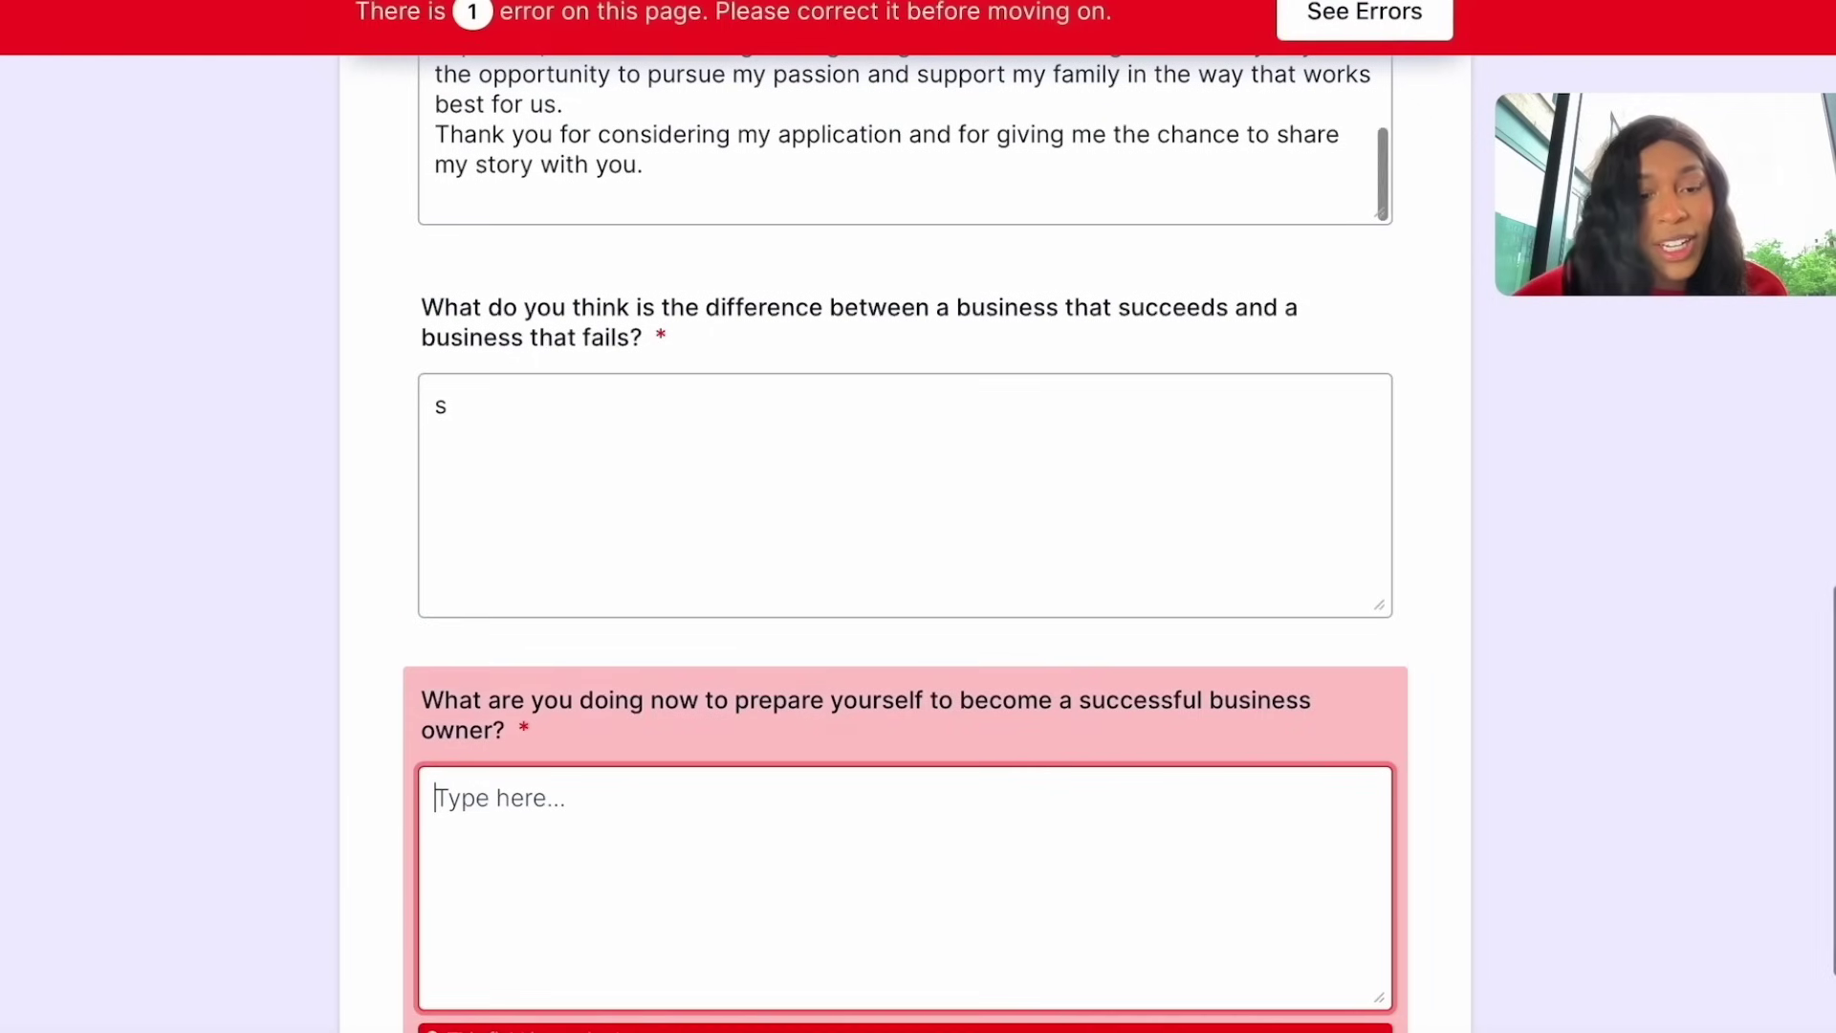
pyautogui.click(532, 422)
pyautogui.press('BackSpace')
pyautogui.hotkey('ctrl', 'v')
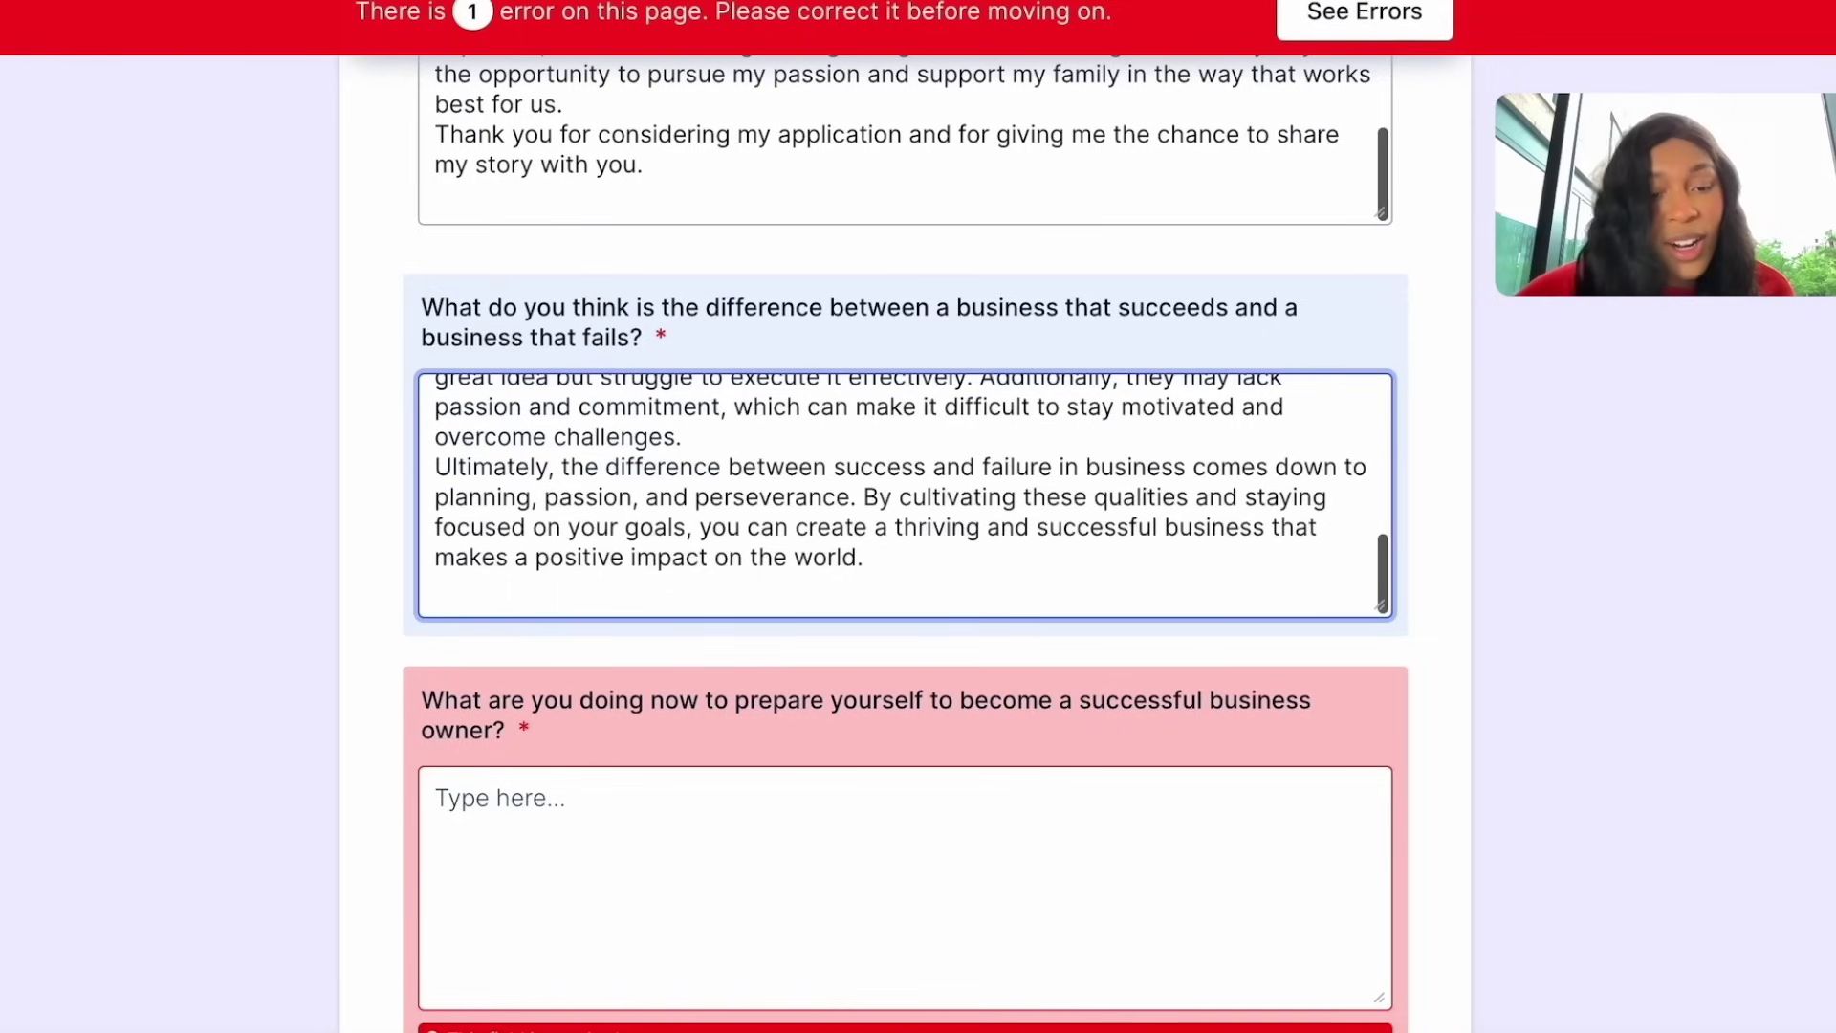
pyautogui.press('BackSpace')
# - Enter the placeholder "j" for the form's question about preparing to become a successful business owner
pyautogui.click(563, 832)
pyautogui.write('j')
pyautogui.scroll(-1, 559, 505)
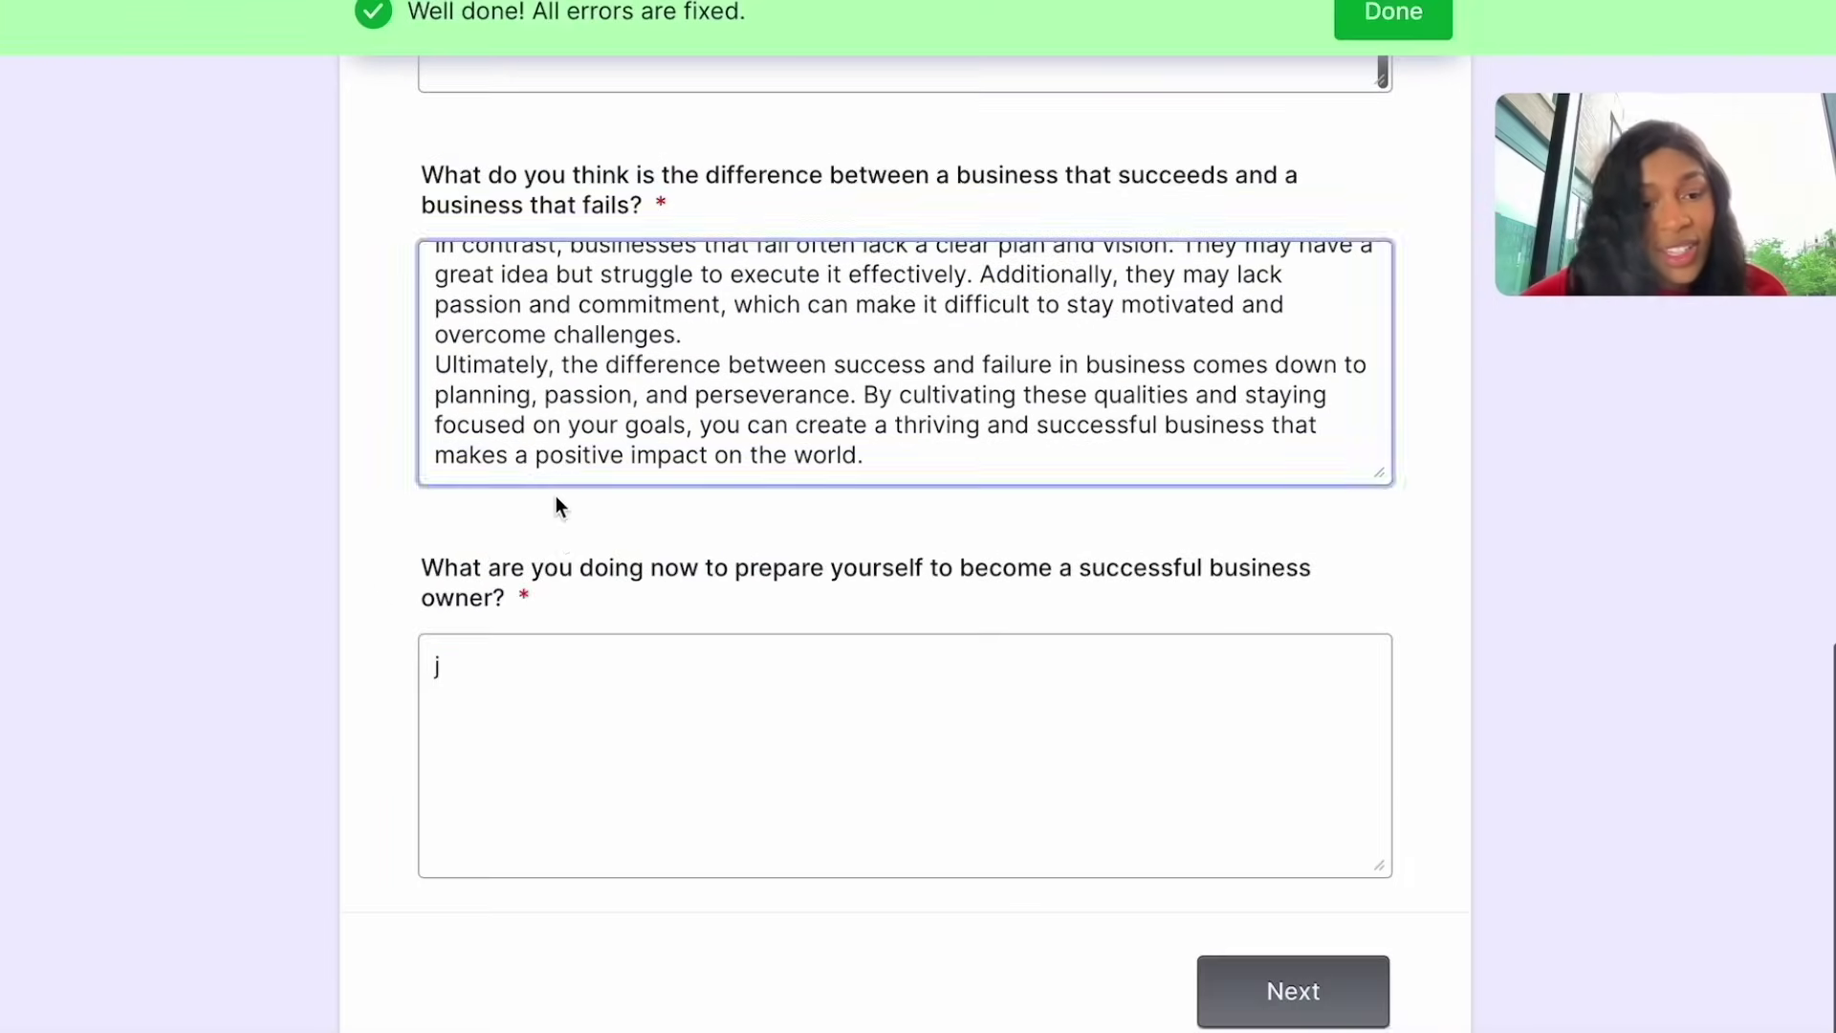
# - Draft a ChatGPT message with the form's preparation question, the same word count, networking with business owners, Instagram growth and at least 5 new clients every month
pyautogui.click(564, 607)
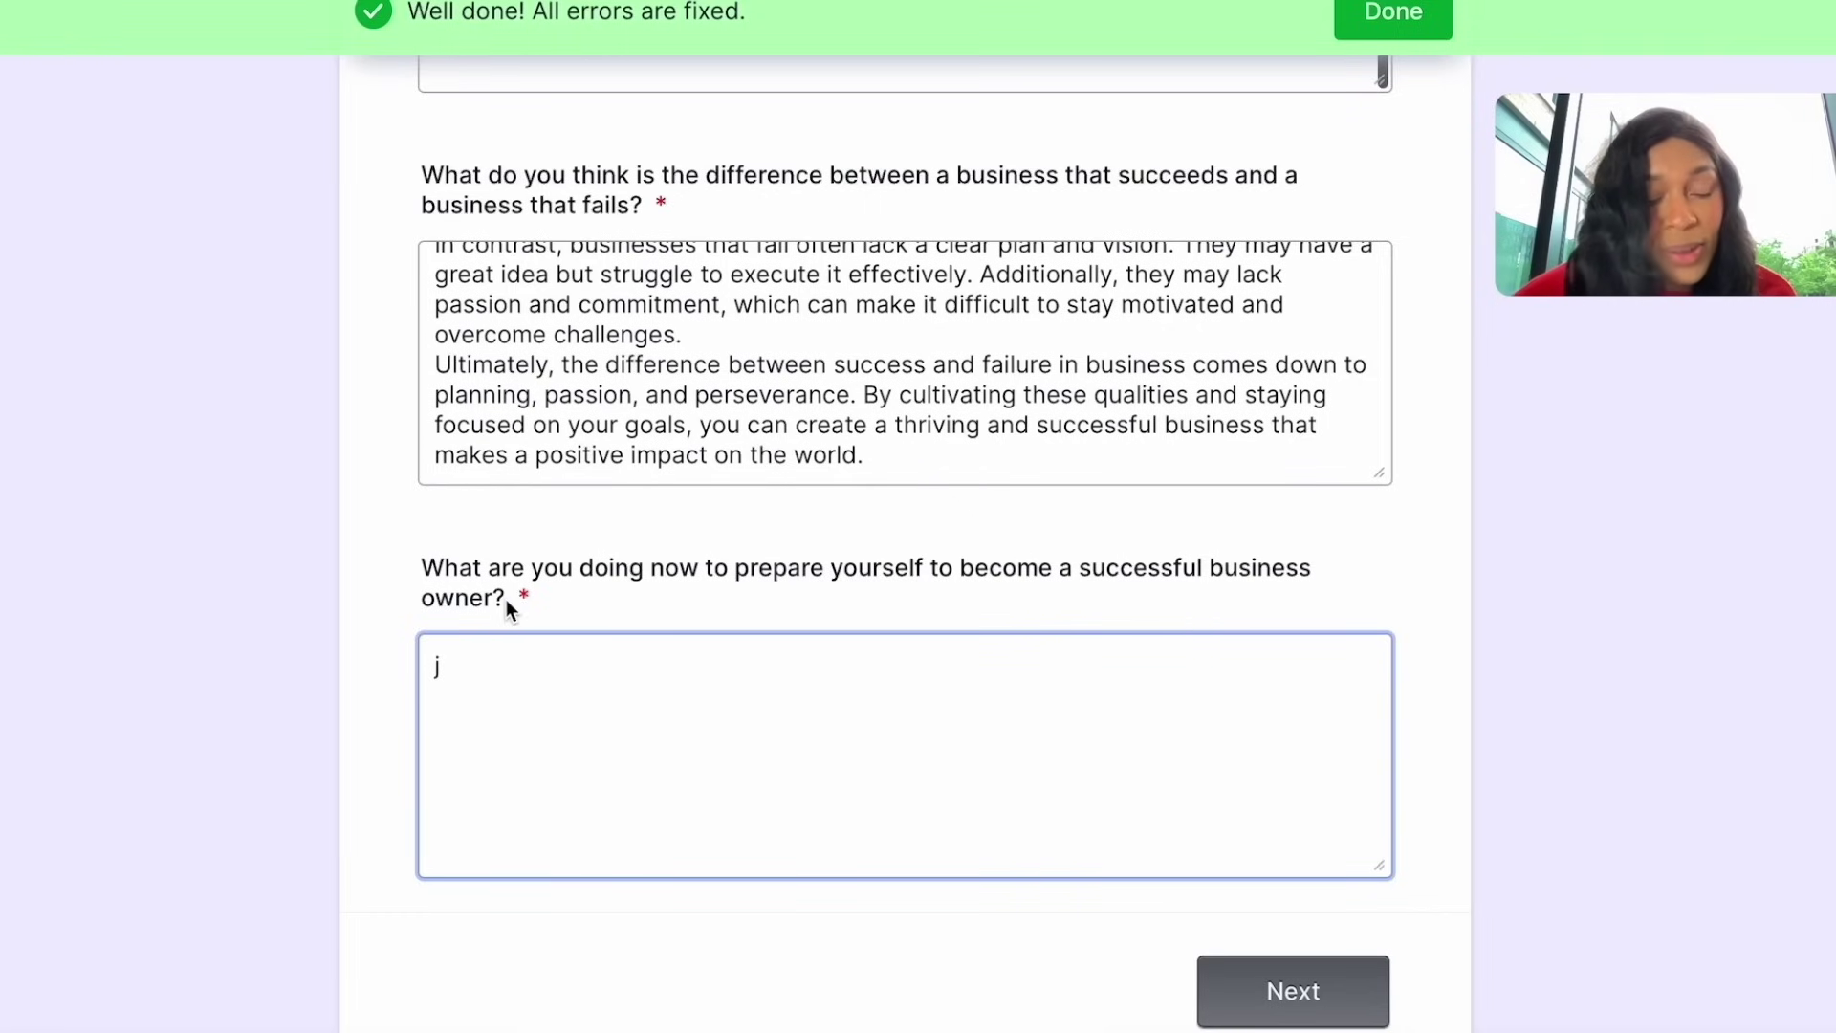
pyautogui.moveTo(506, 601); pyautogui.dragTo(416, 570)
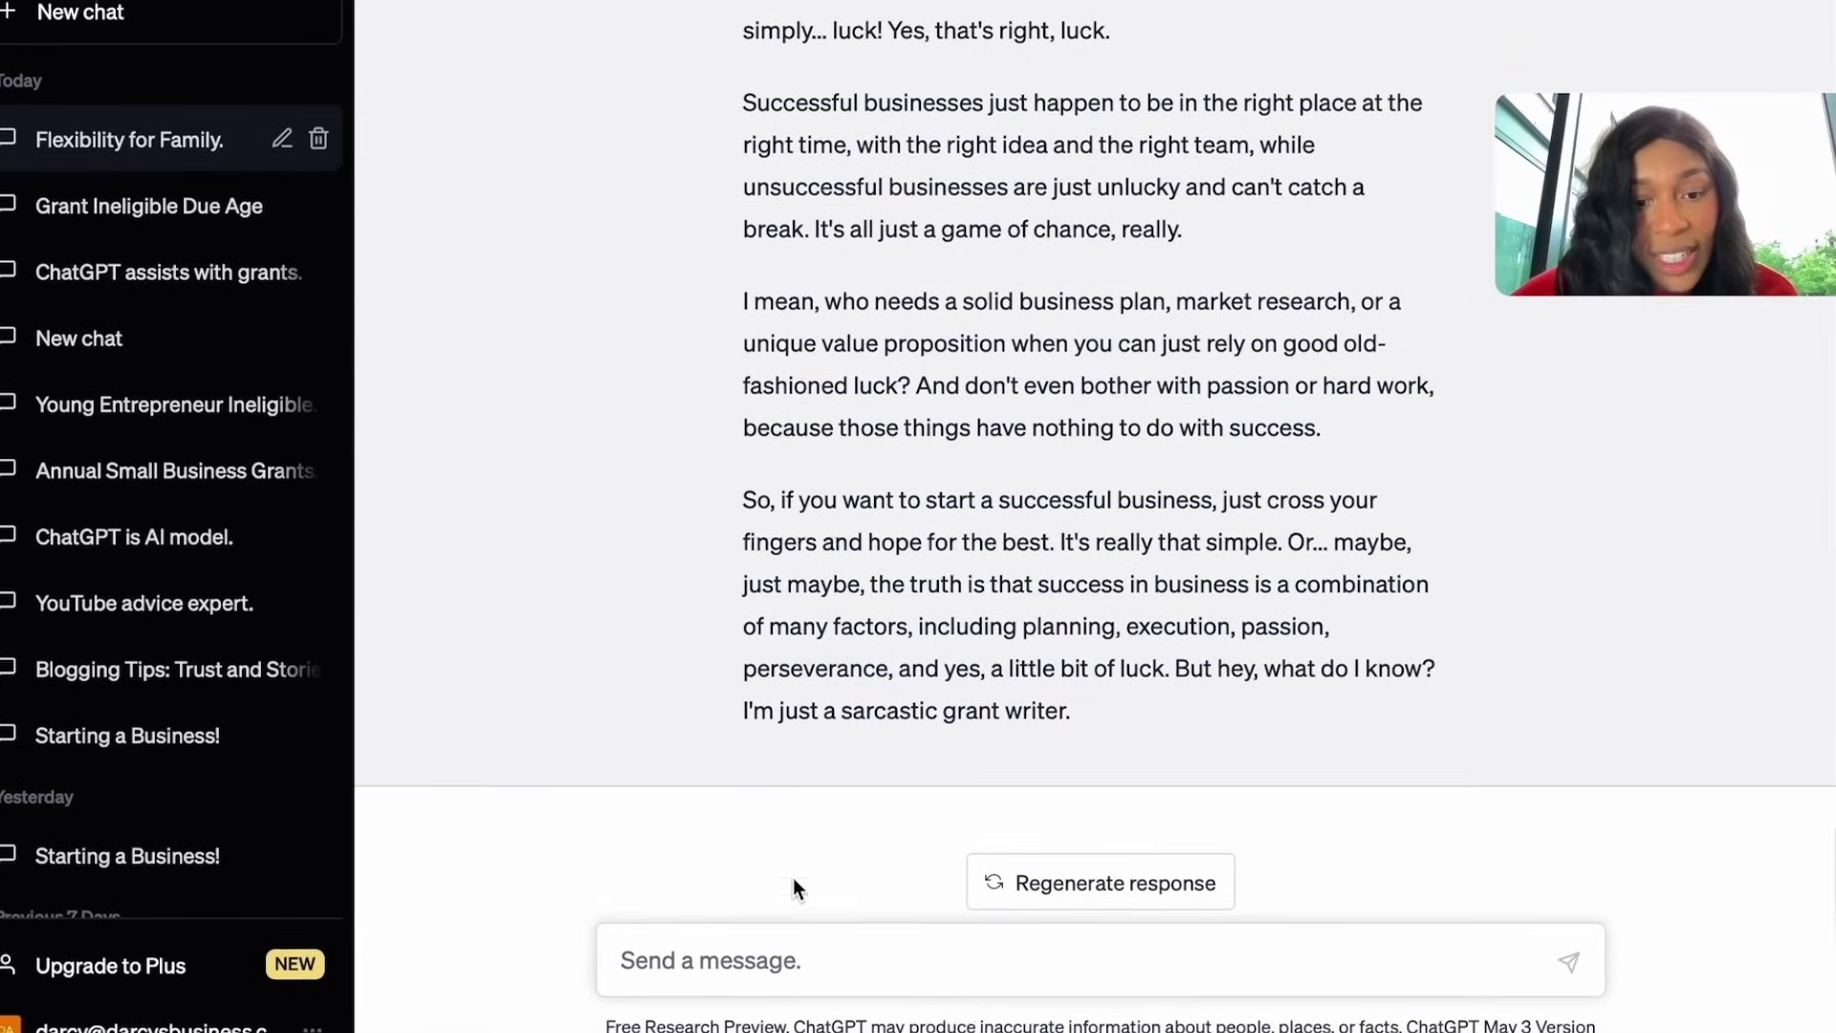
pyautogui.click(794, 960)
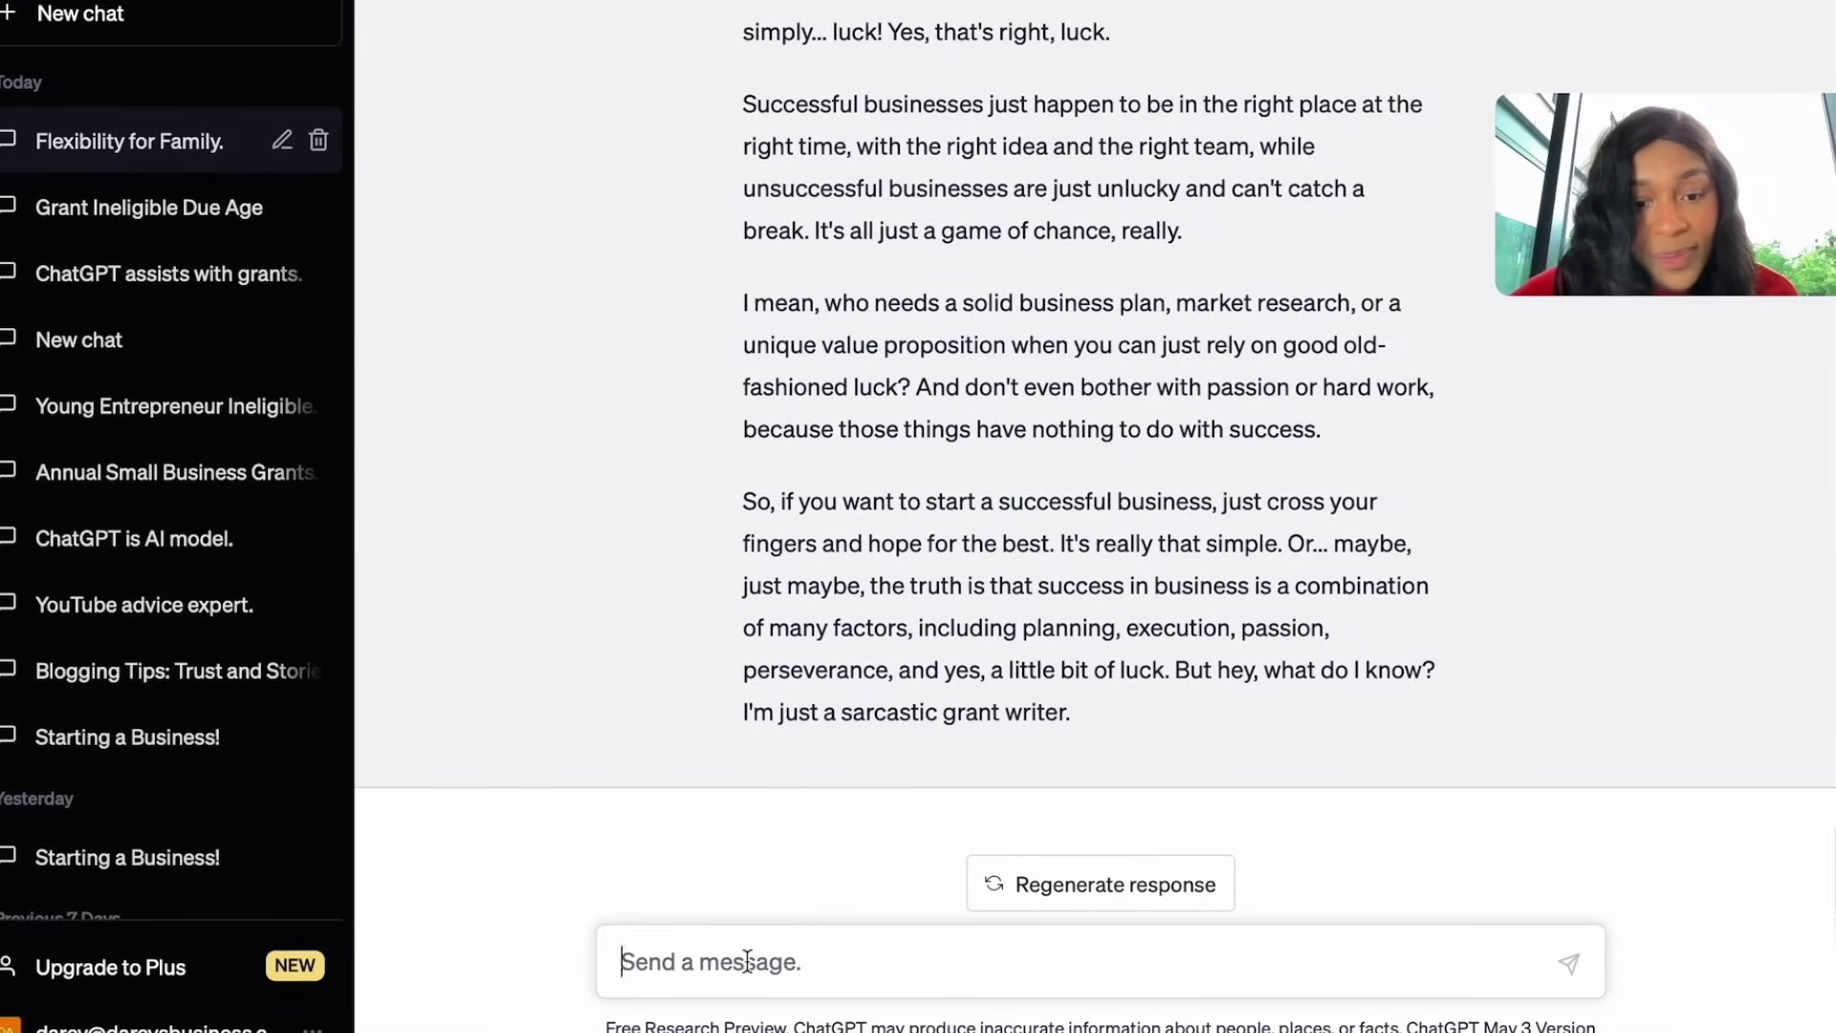
pyautogui.write('What are you doing now to prepare yourself to become a successful business owner? Remember to the keep the same word count. Also, I have been networking with different business owners, growing my Instagram page, and getting at least 5 new clients every month.')
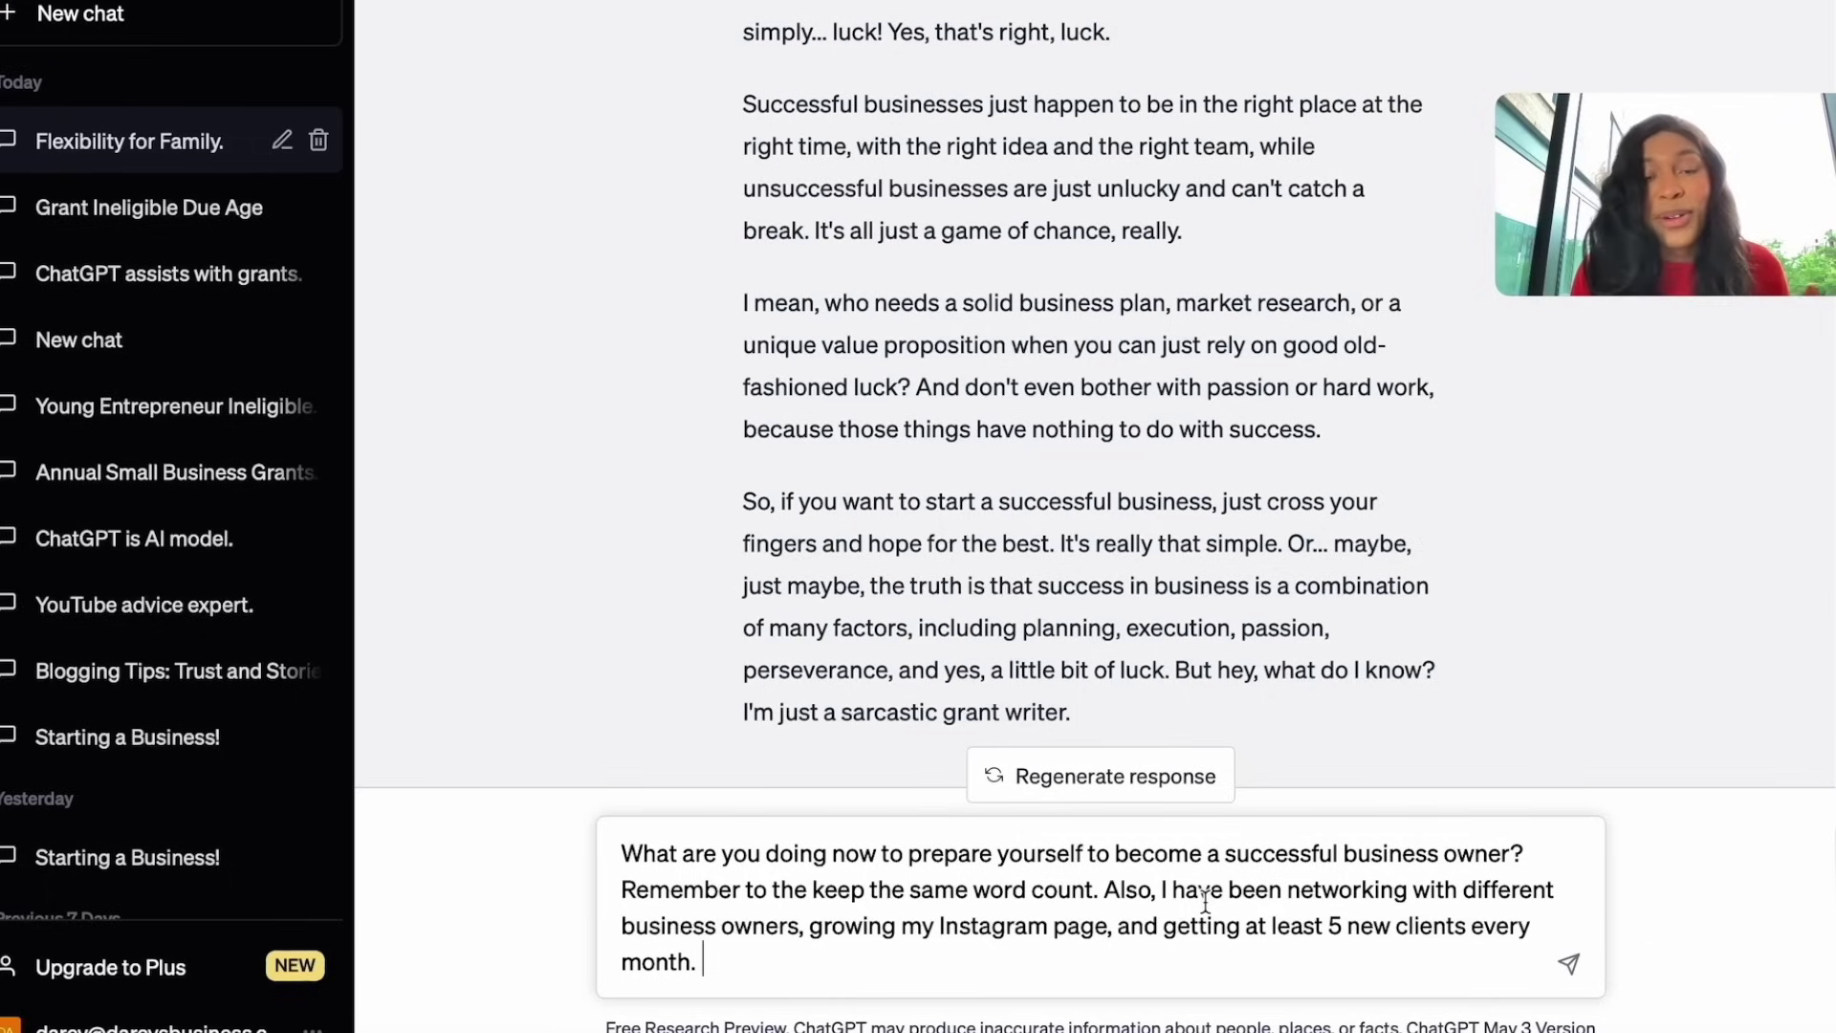
# - Add a motivational and inspiring tone of voice and an informative writing style to the drafted prompt and send it
pyautogui.scroll(4, 1281, 494)
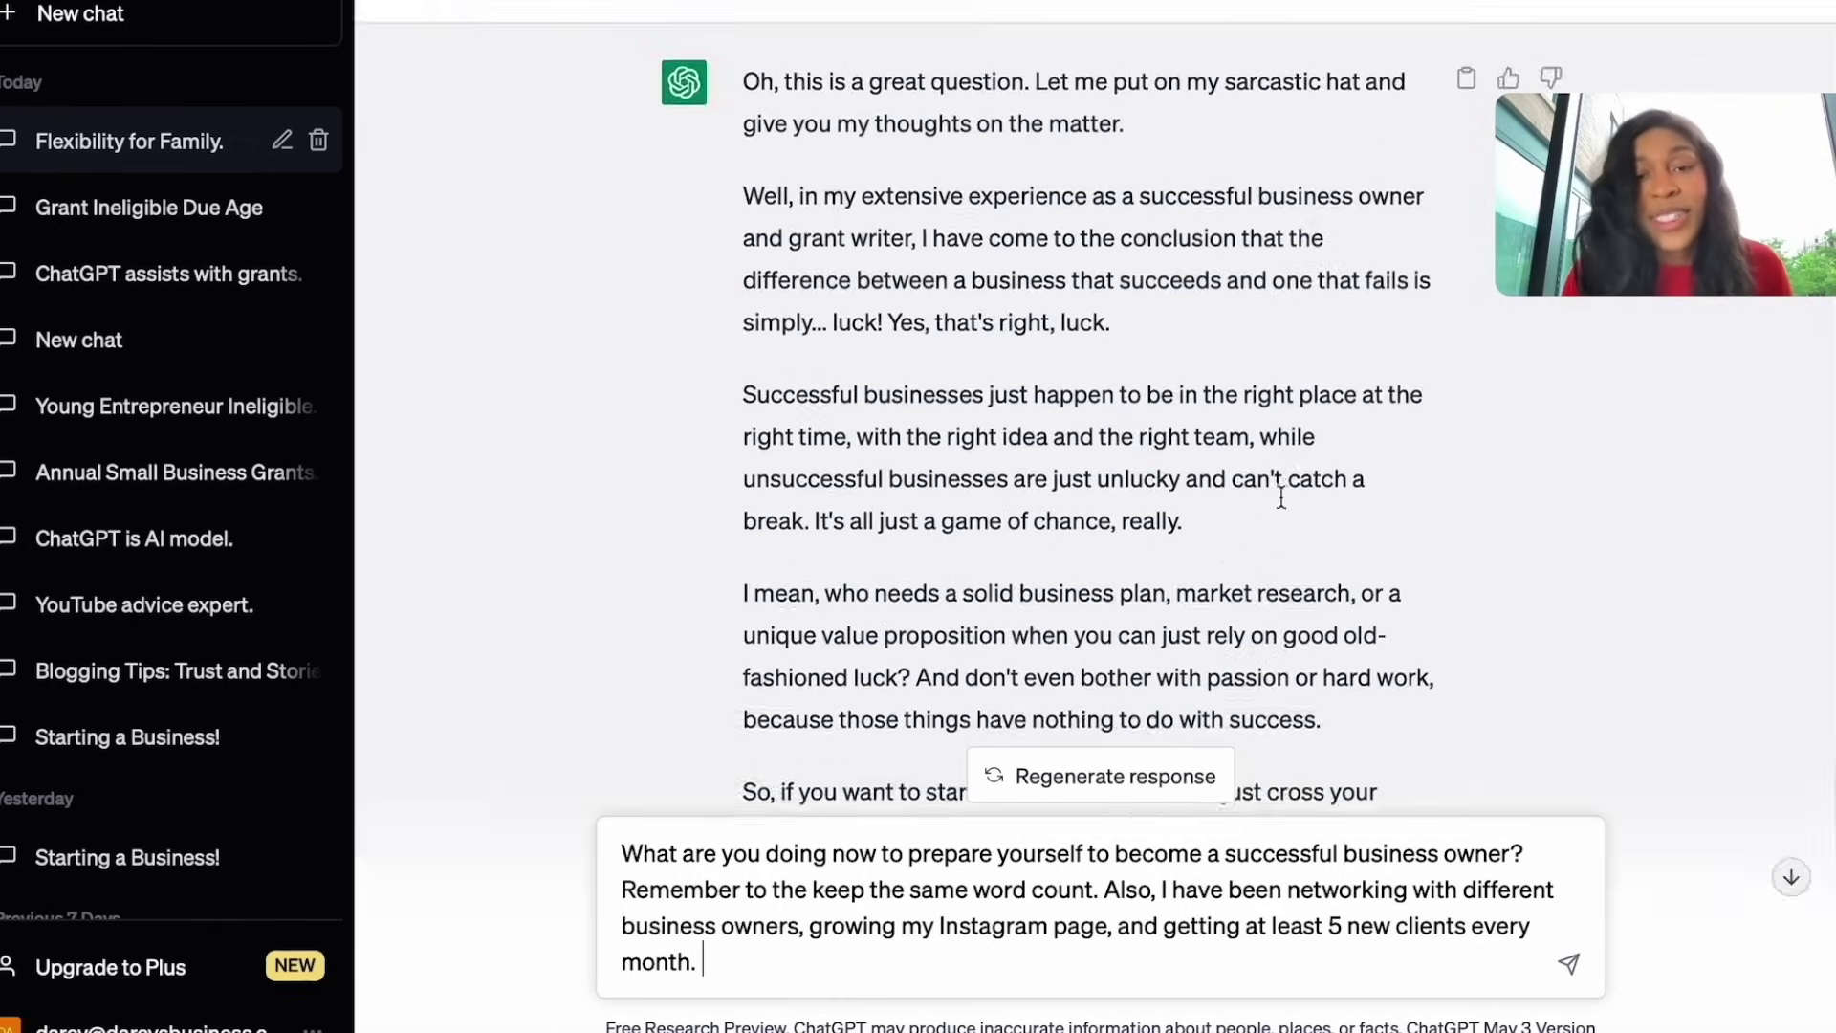
pyautogui.scroll(-4, 1281, 494)
pyautogui.scroll(-1, 1282, 497)
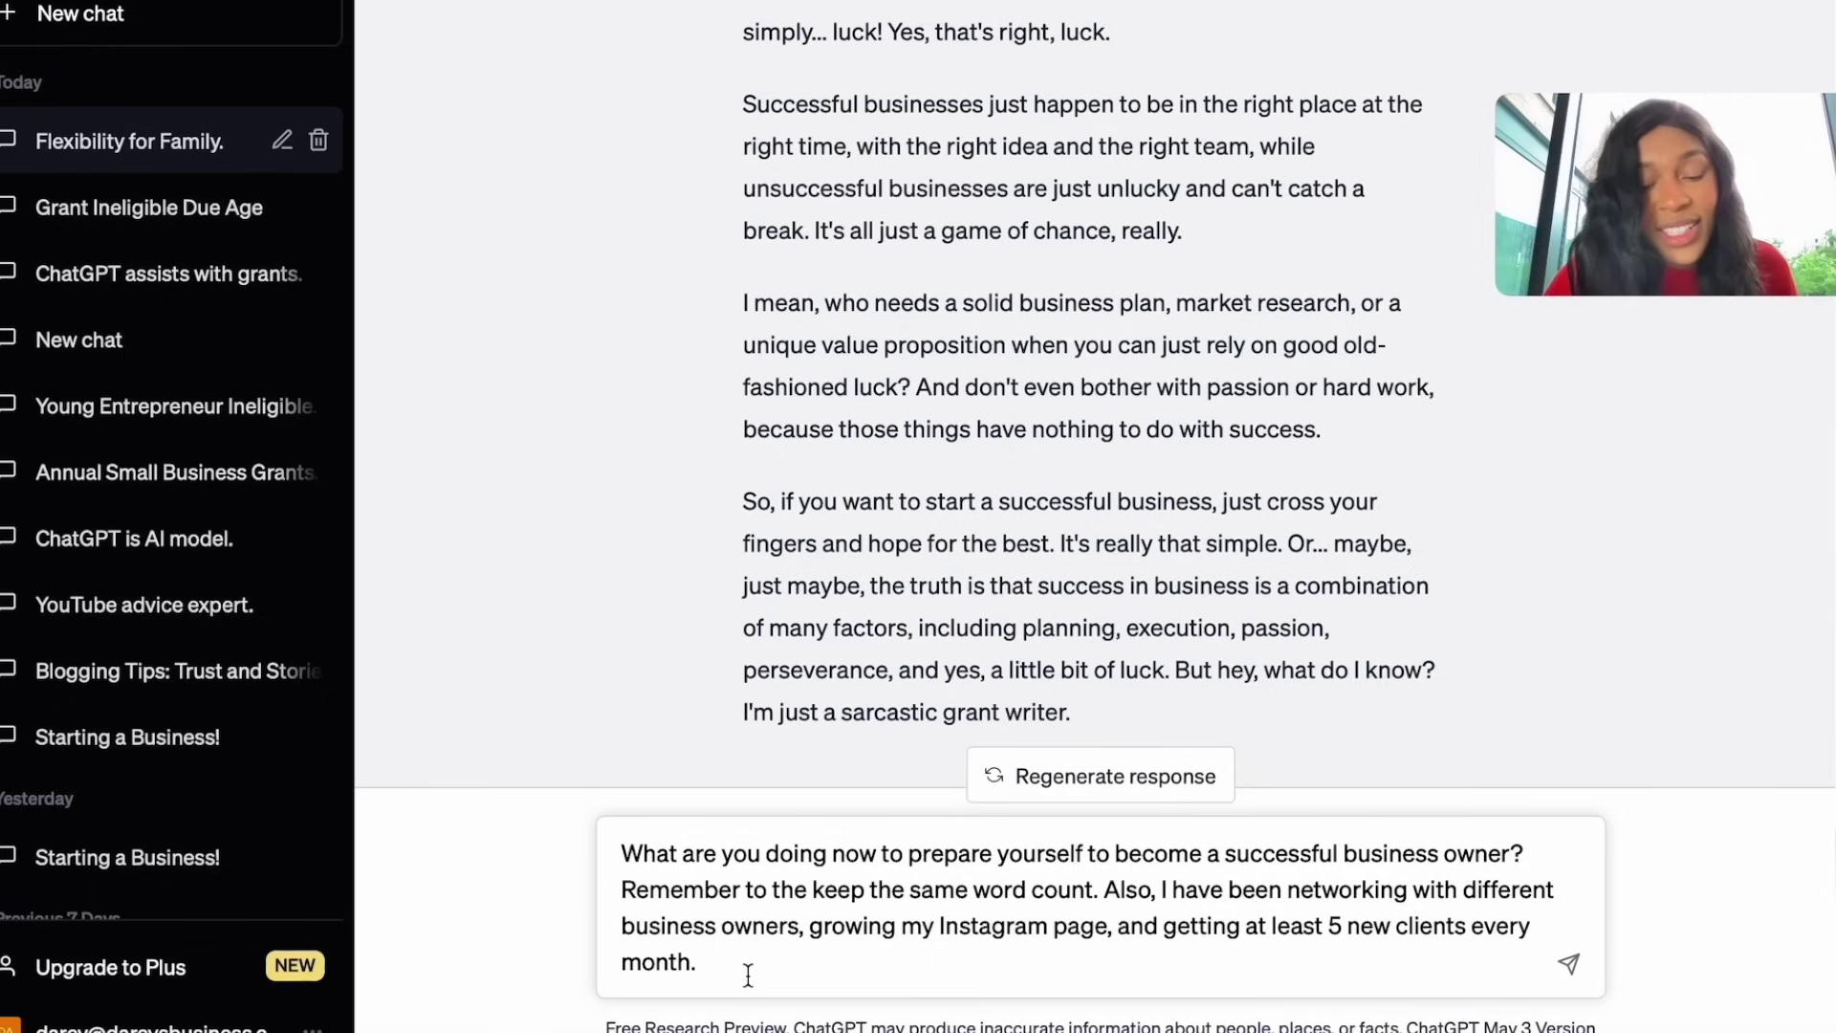
pyautogui.press('Return')
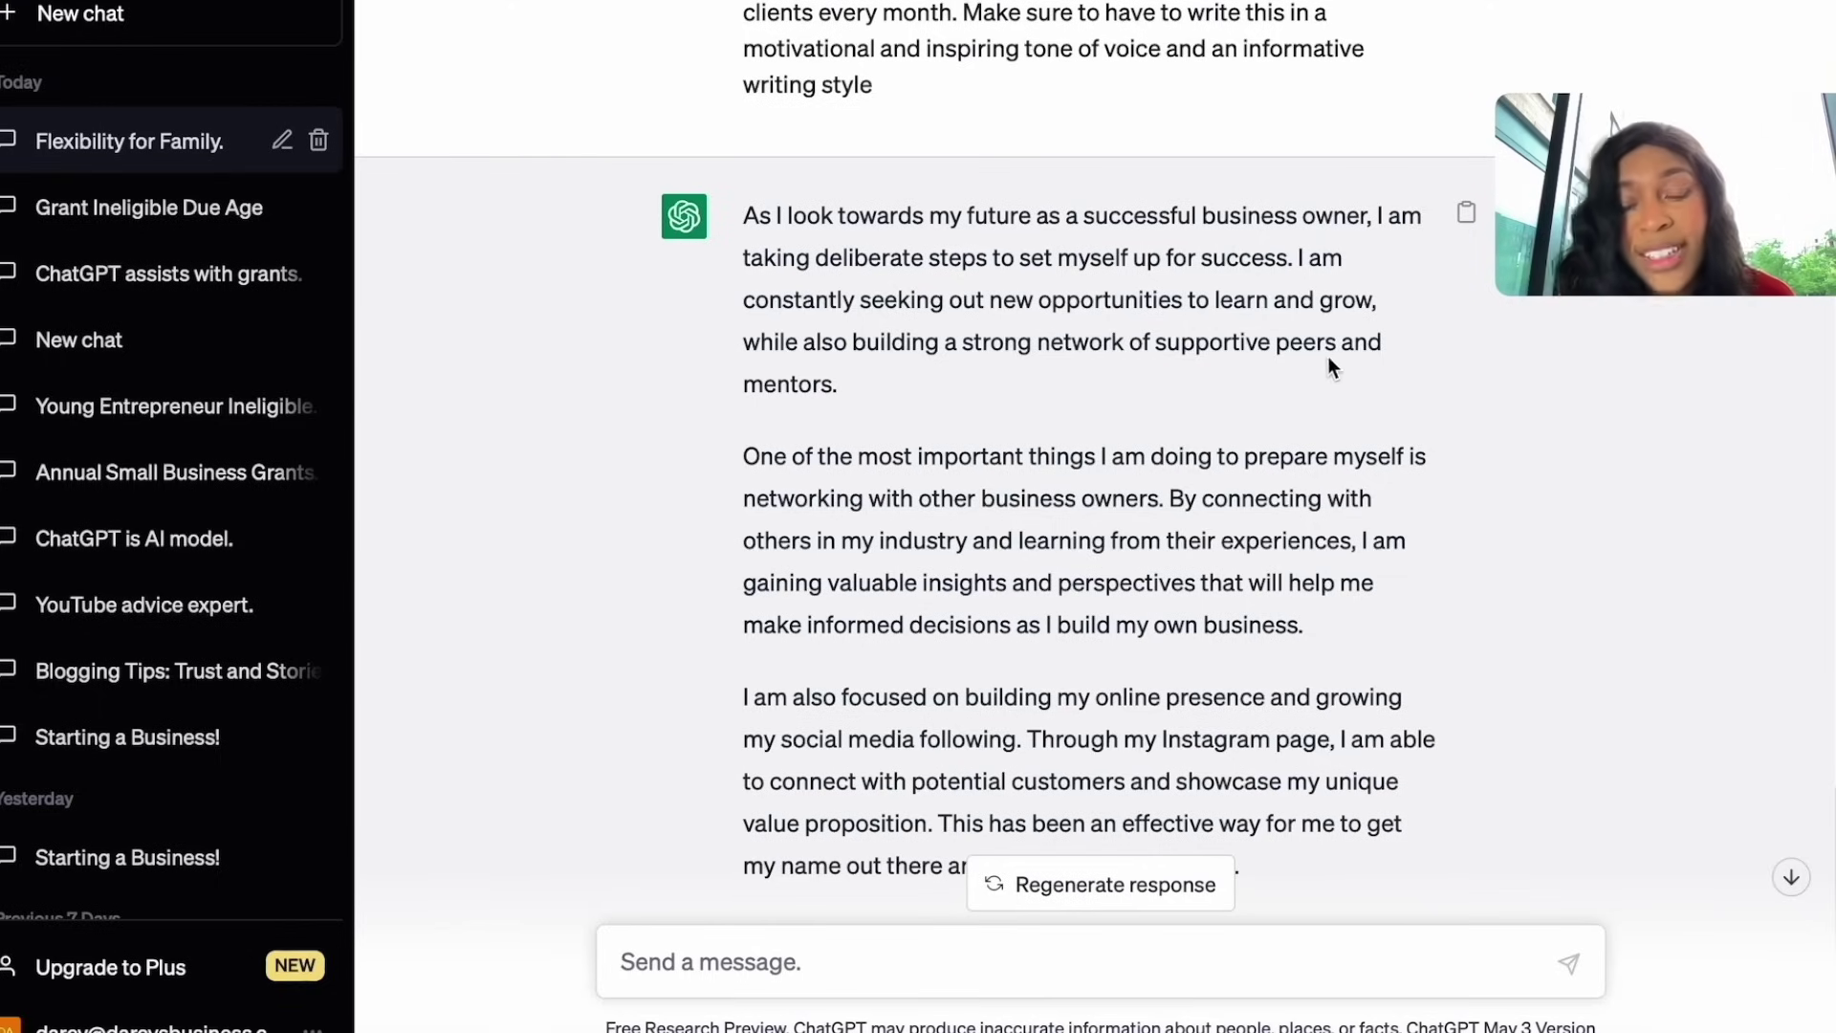
# - Read through the generated answer about preparing to become a successful business owner
pyautogui.scroll(-1, 822, 442)
pyautogui.scroll(-1, 824, 446)
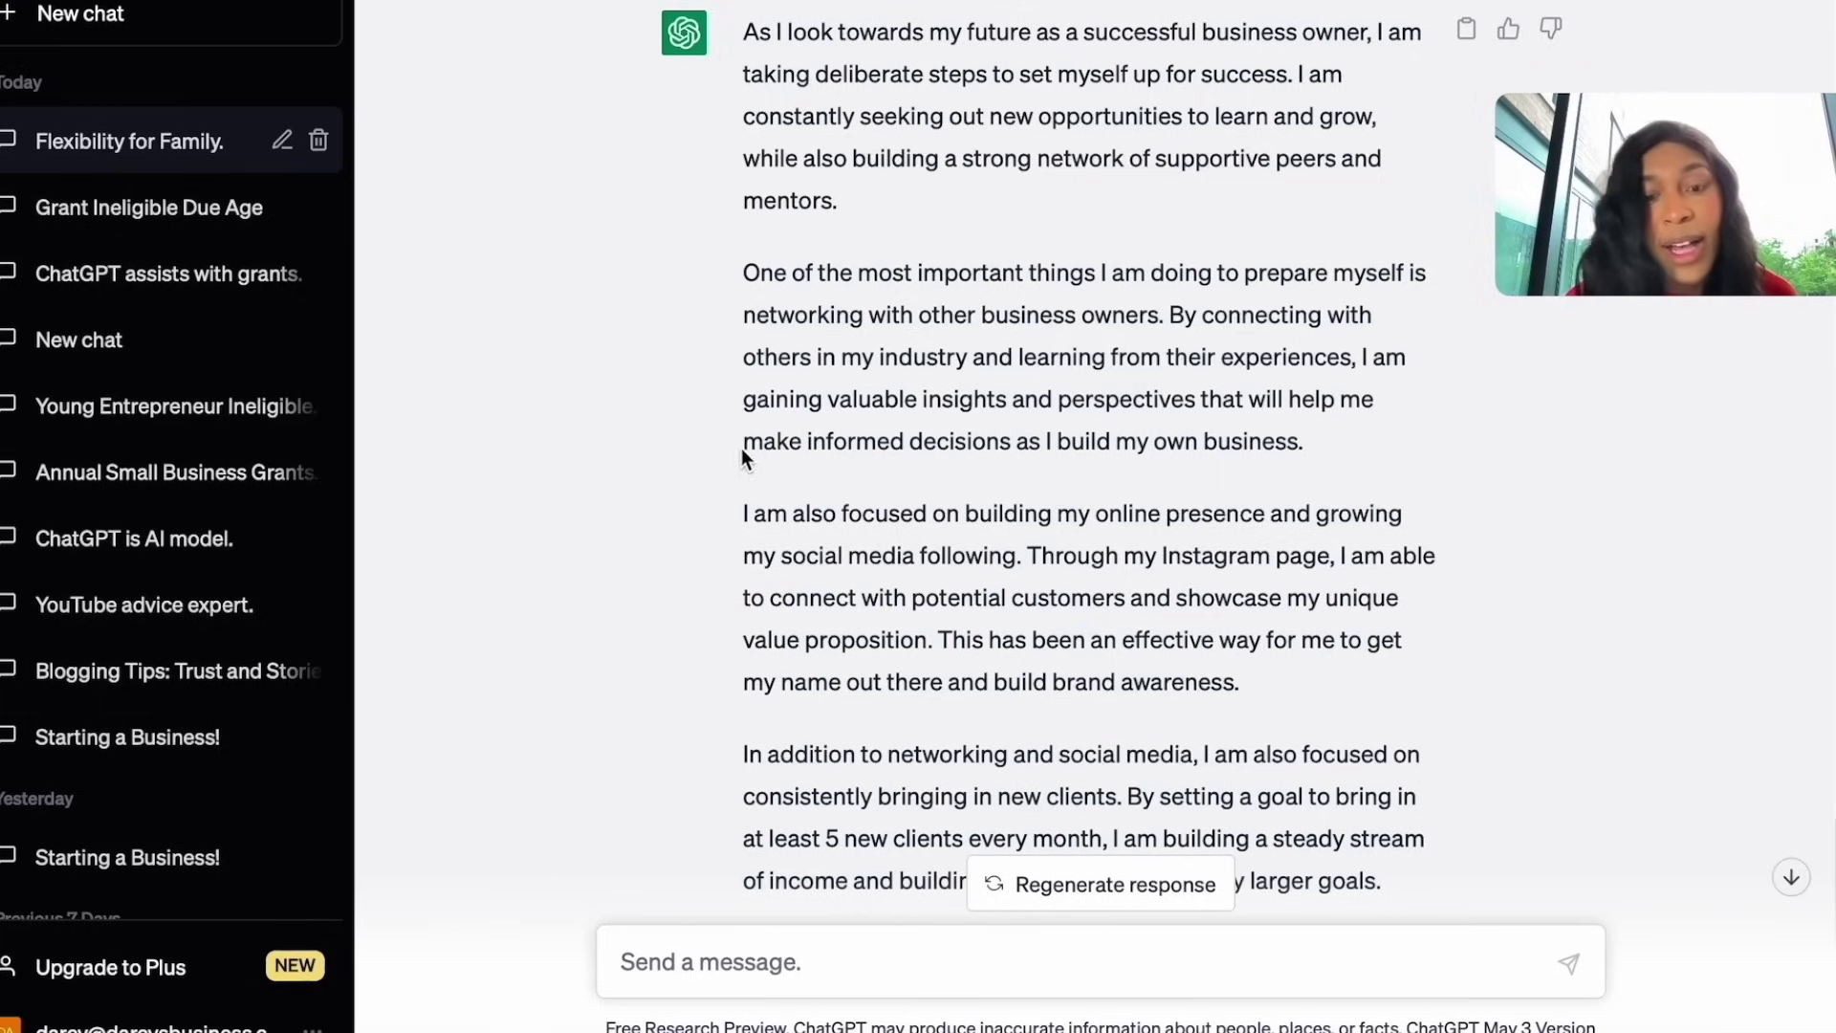
pyautogui.scroll(-1, 1118, 440)
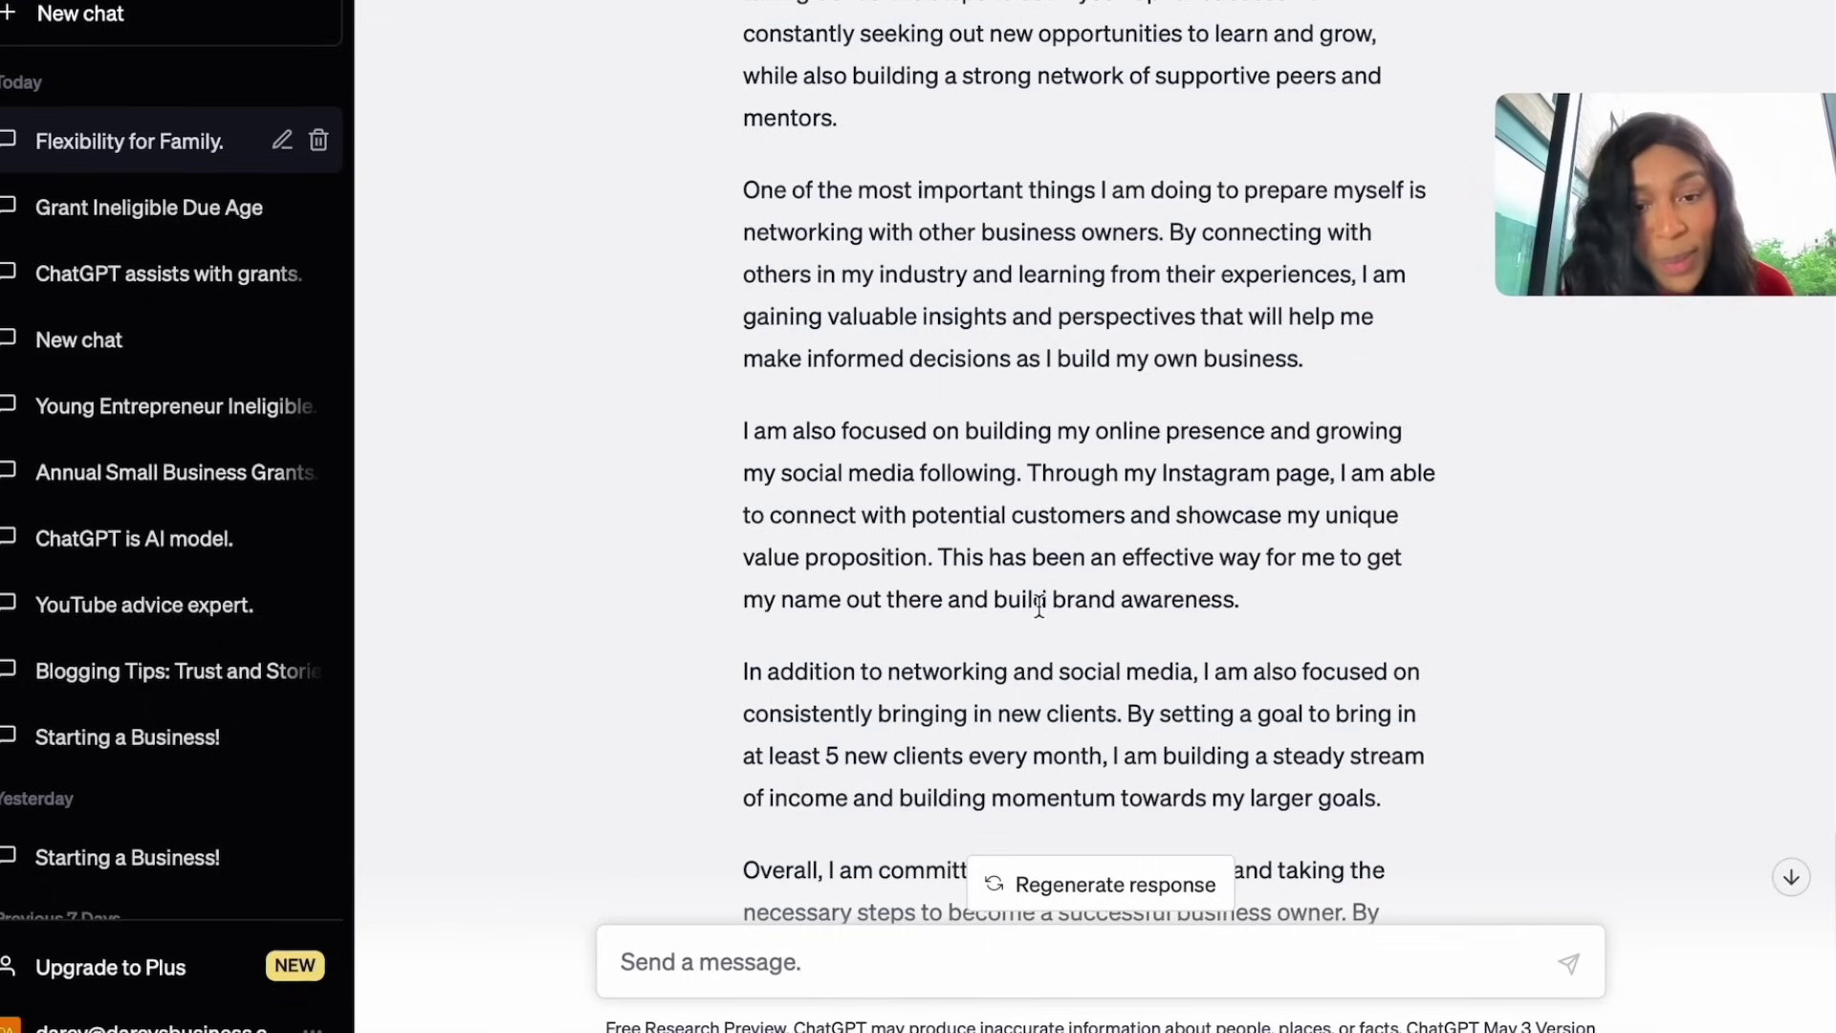
pyautogui.scroll(-1, 1040, 605)
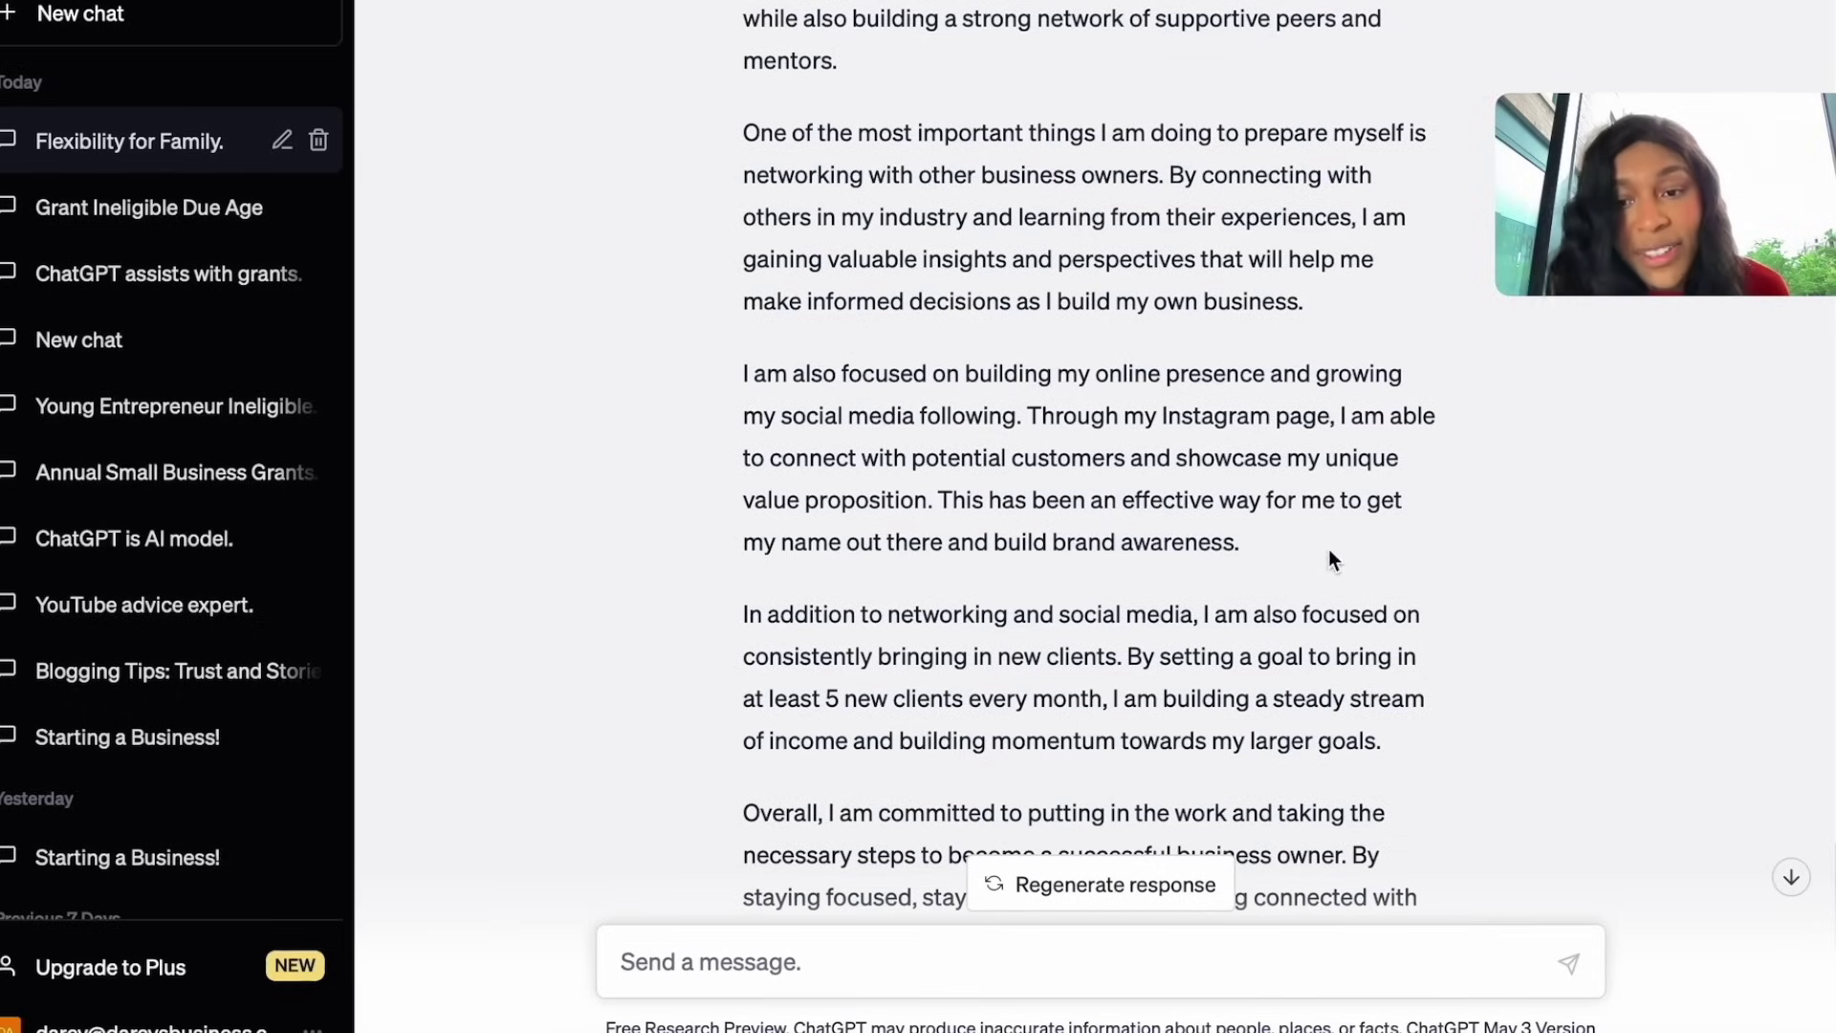
pyautogui.scroll(-2, 1096, 502)
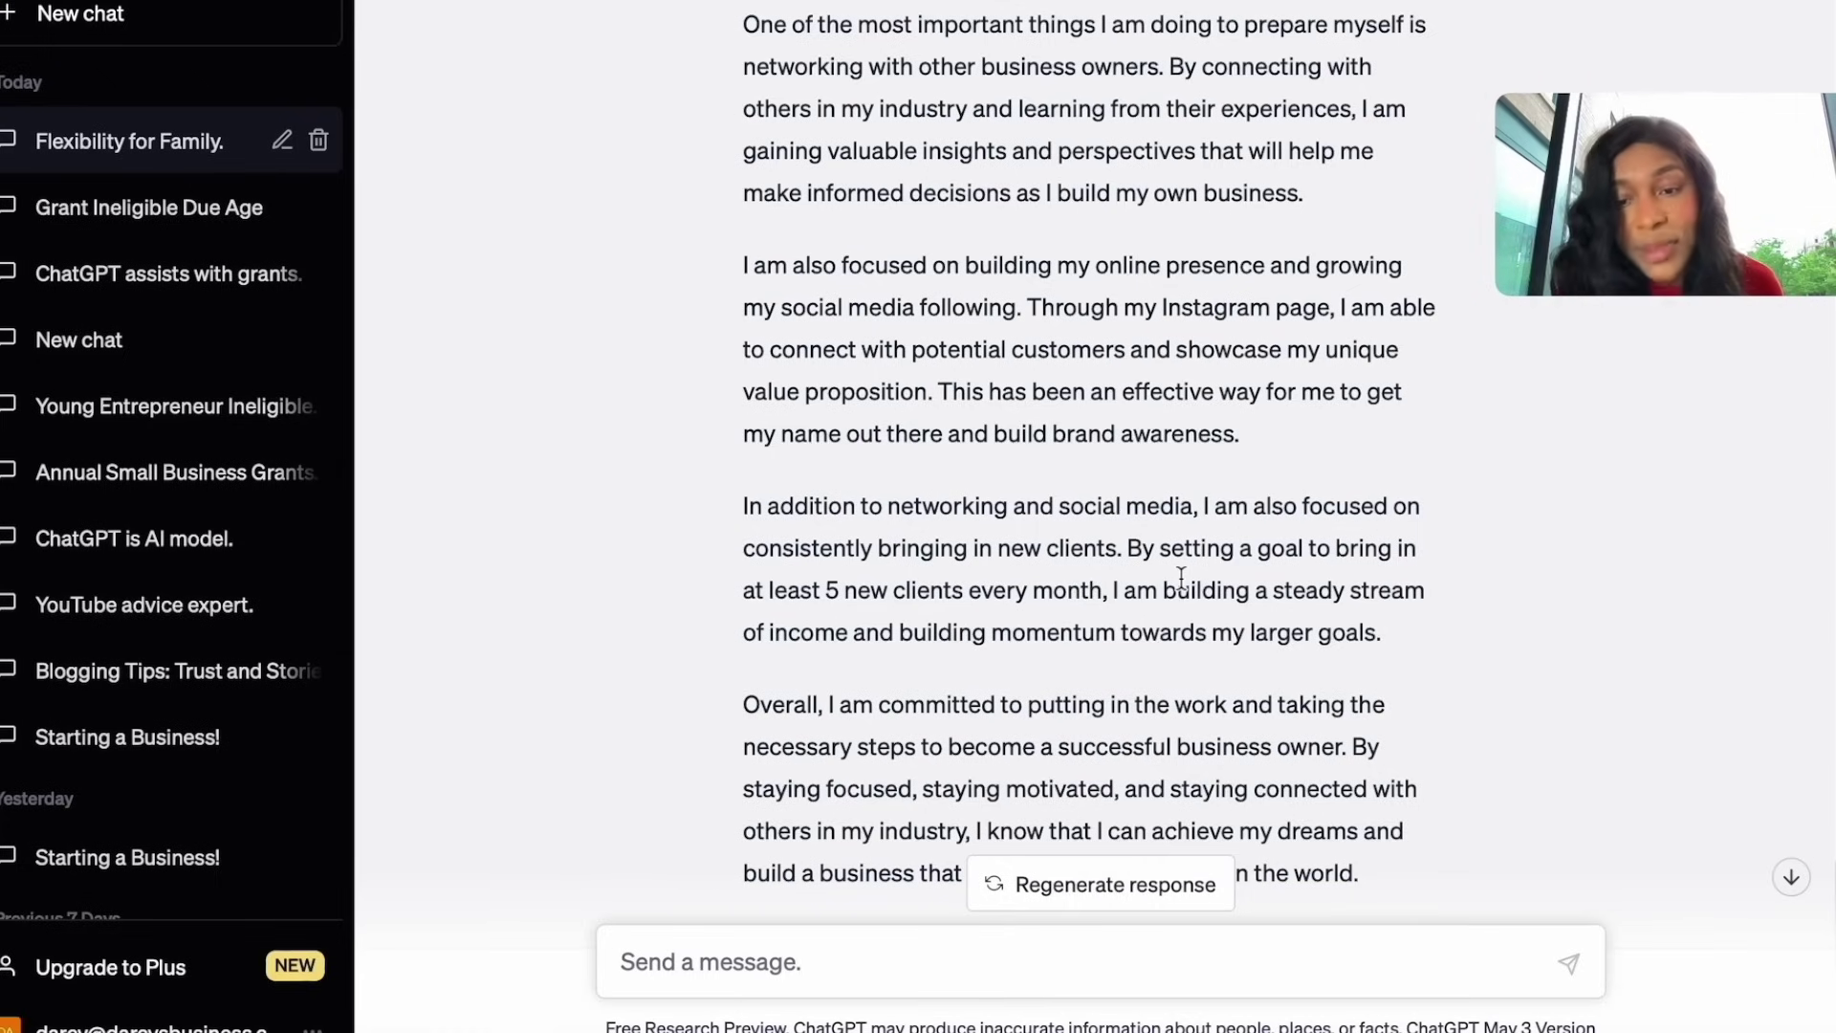
pyautogui.scroll(-3, 1181, 578)
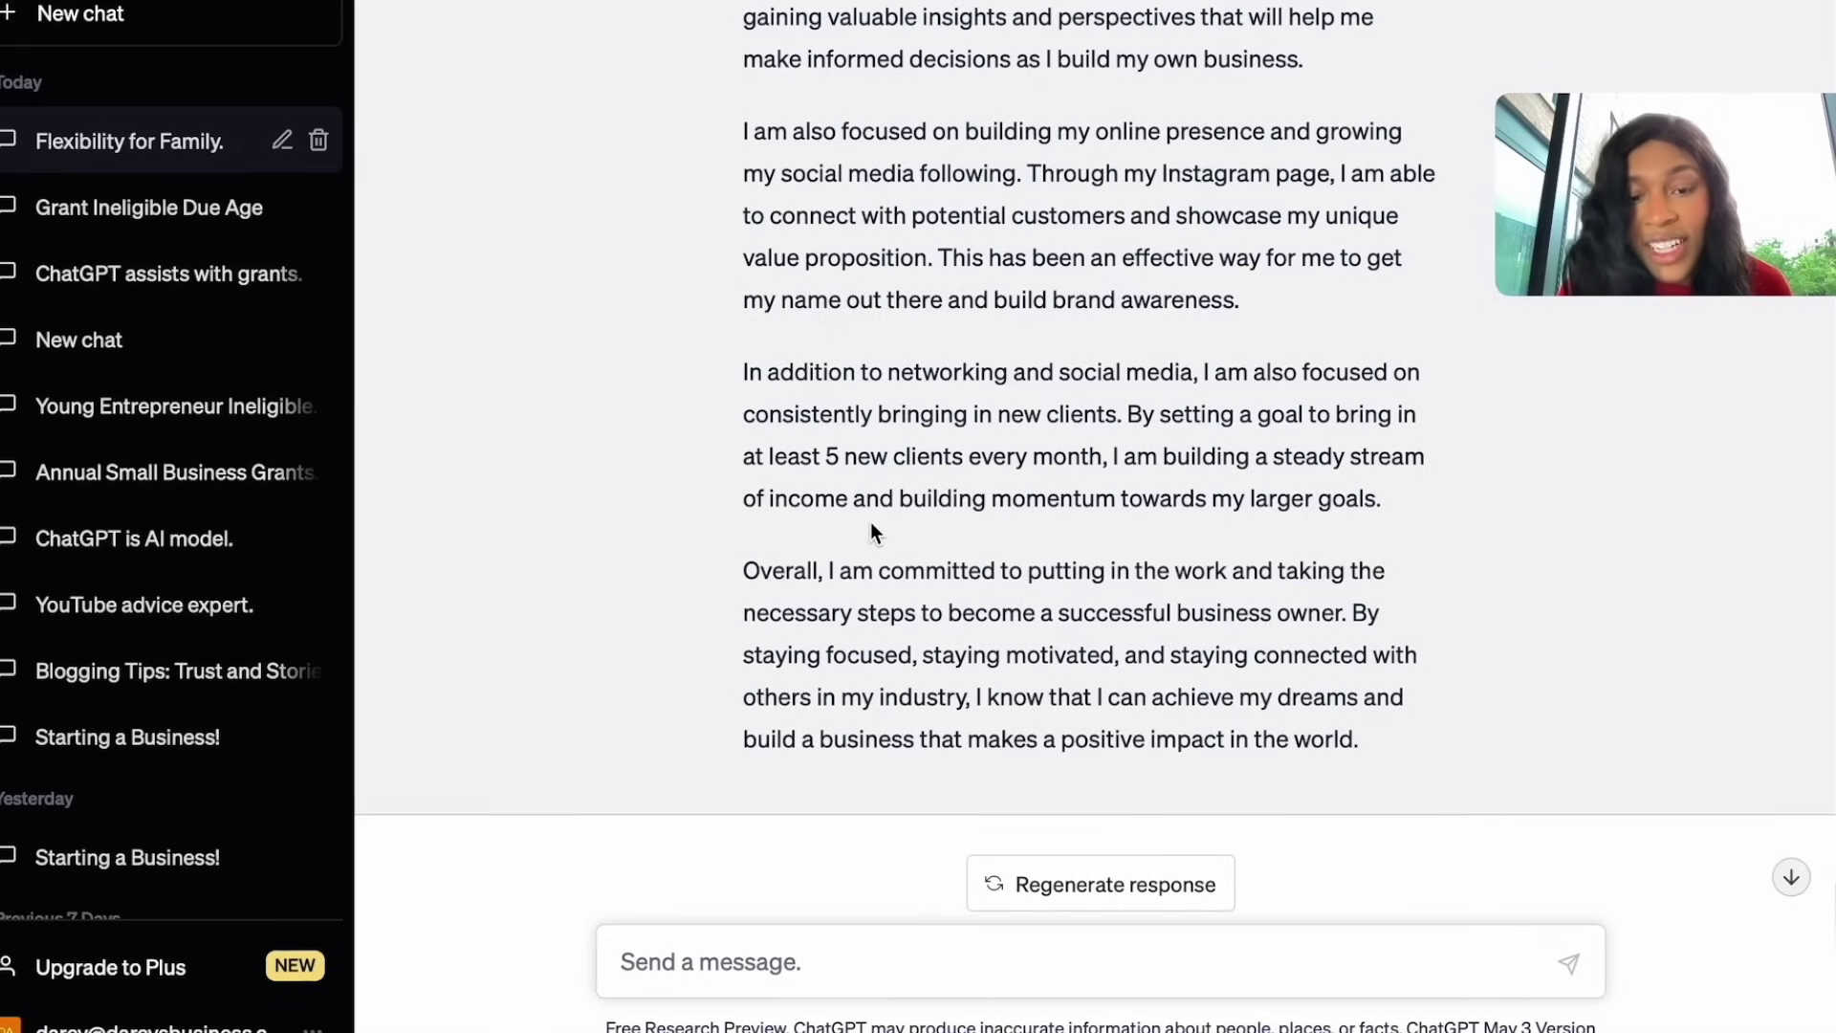
pyautogui.scroll(-1, 1236, 549)
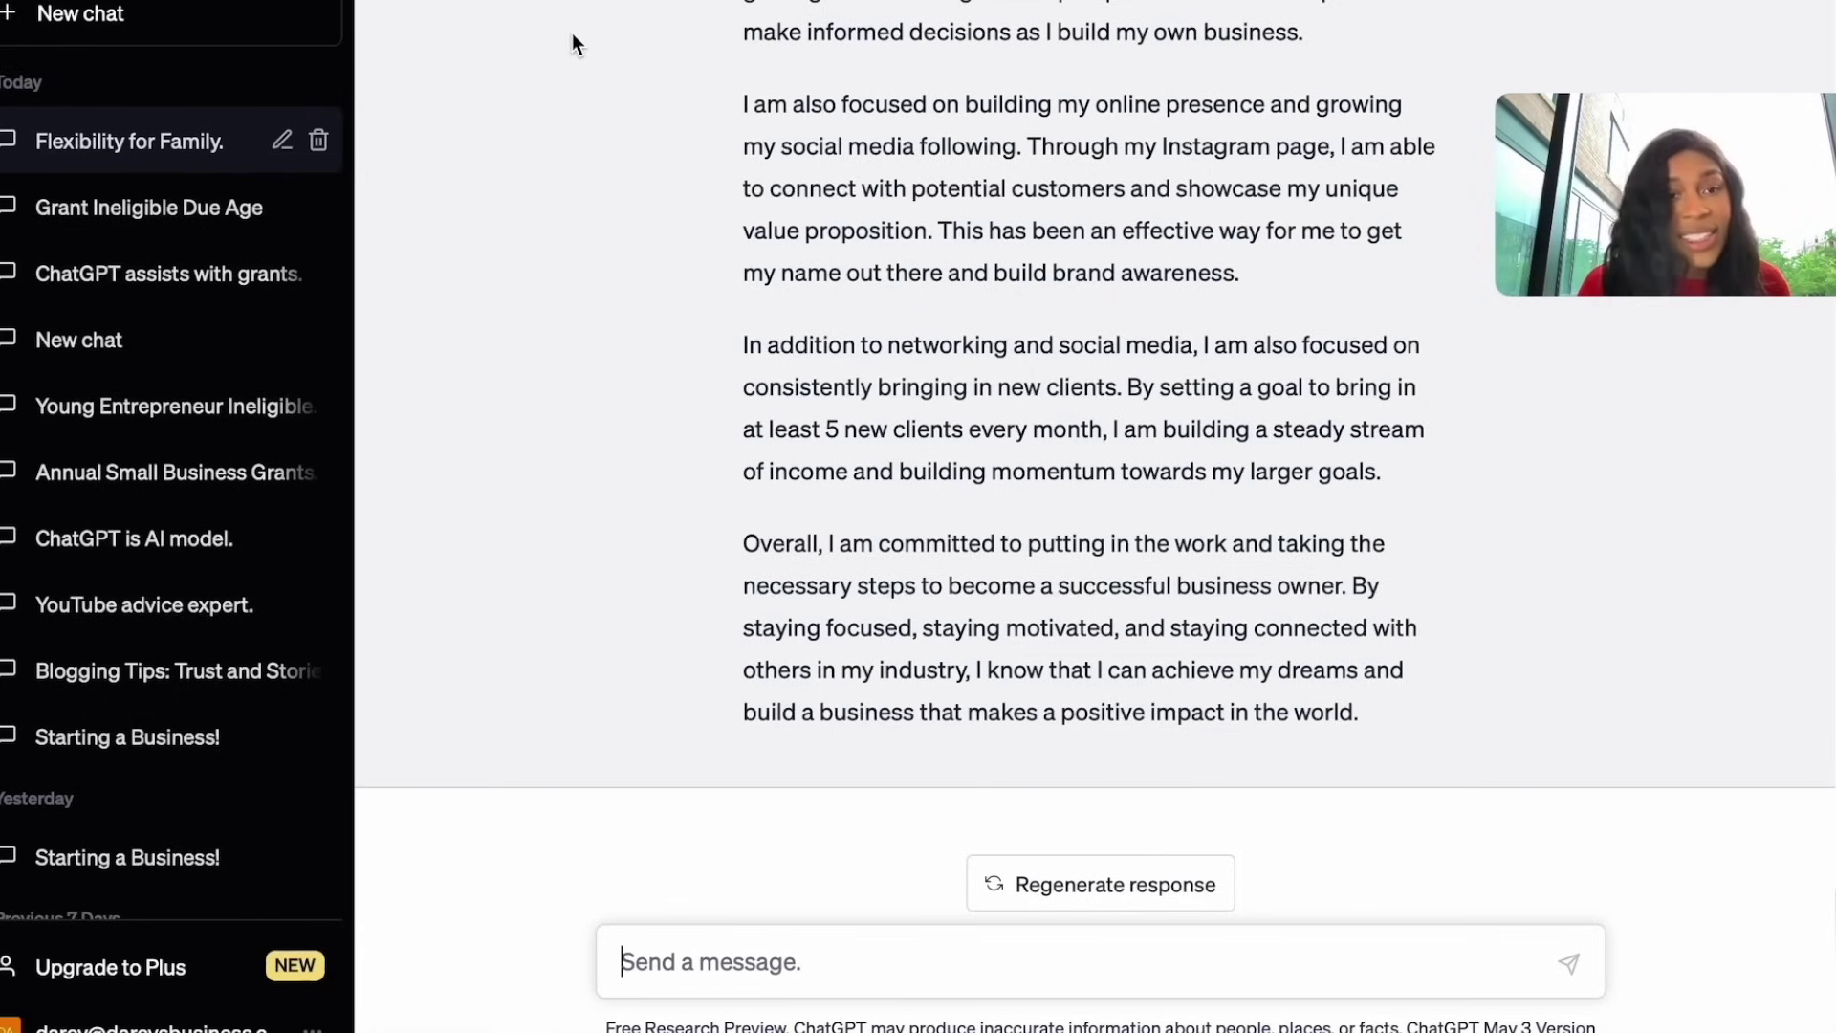
# - Replace the placeholder under the form's preparation question with the new ChatGPT answer and continue to the Business Plan section
pyautogui.scroll(1, 1358, 639)
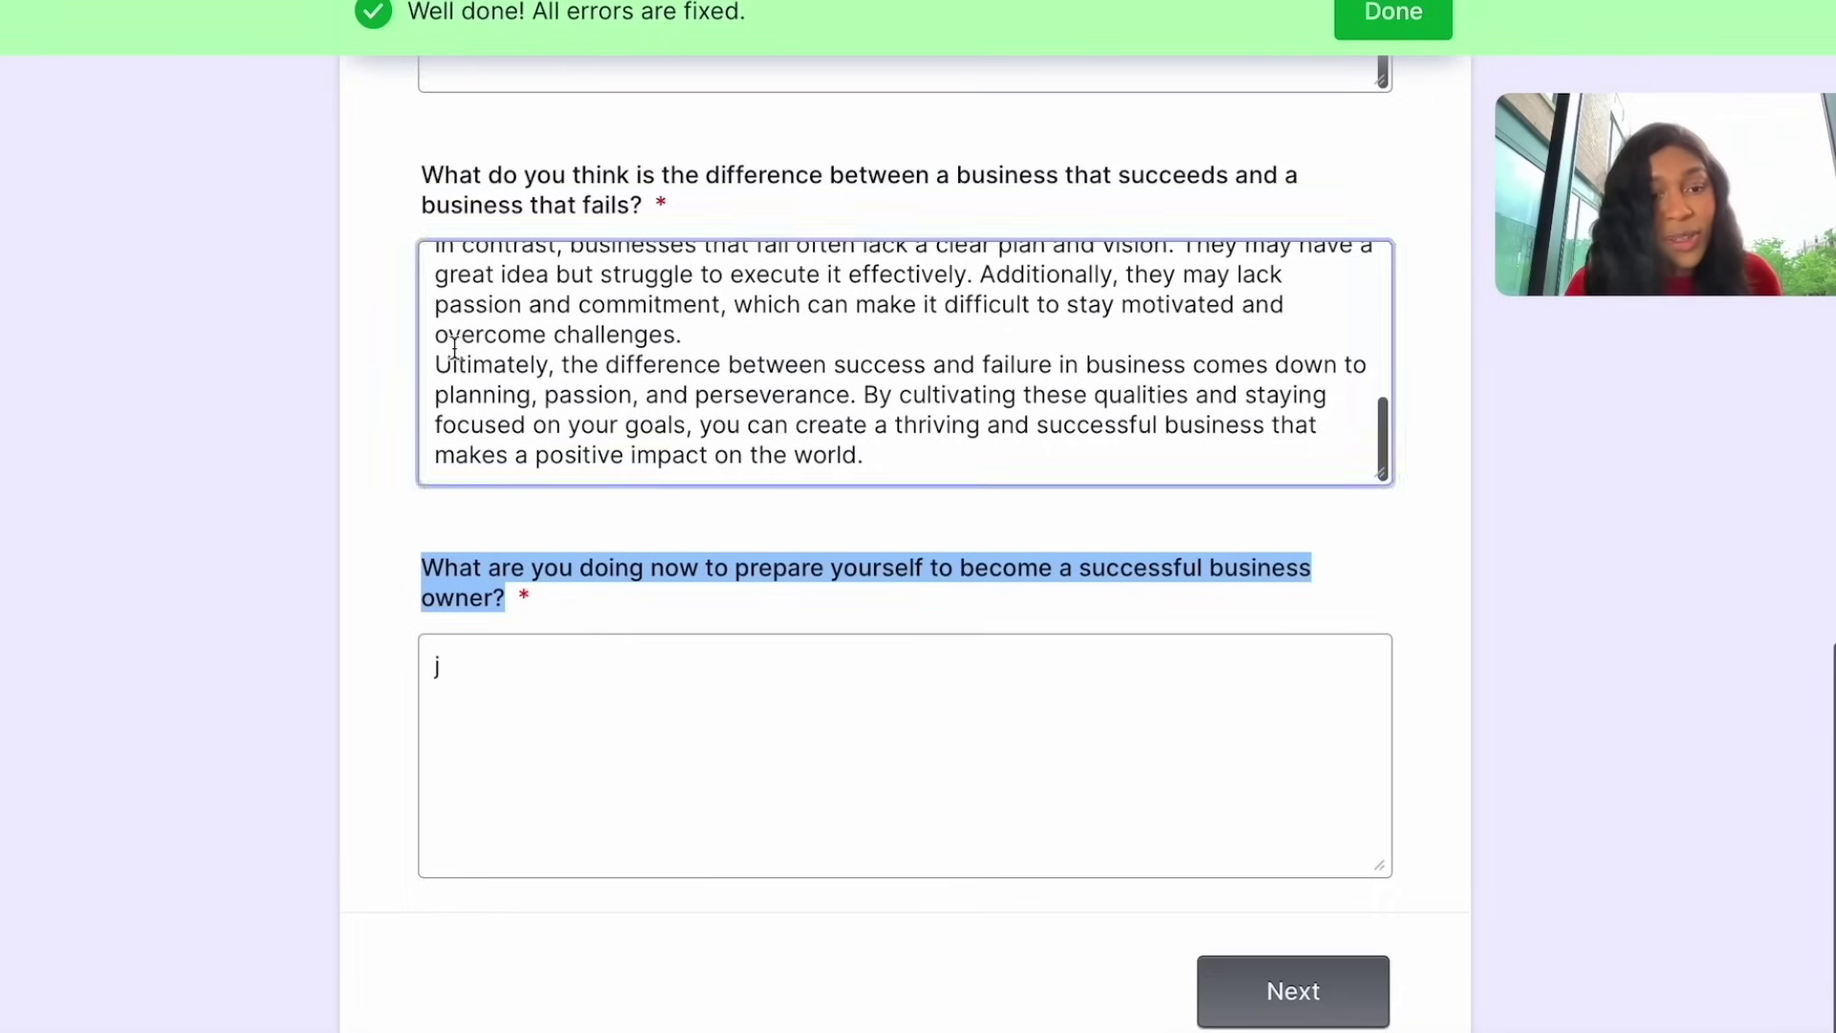
pyautogui.click(506, 707)
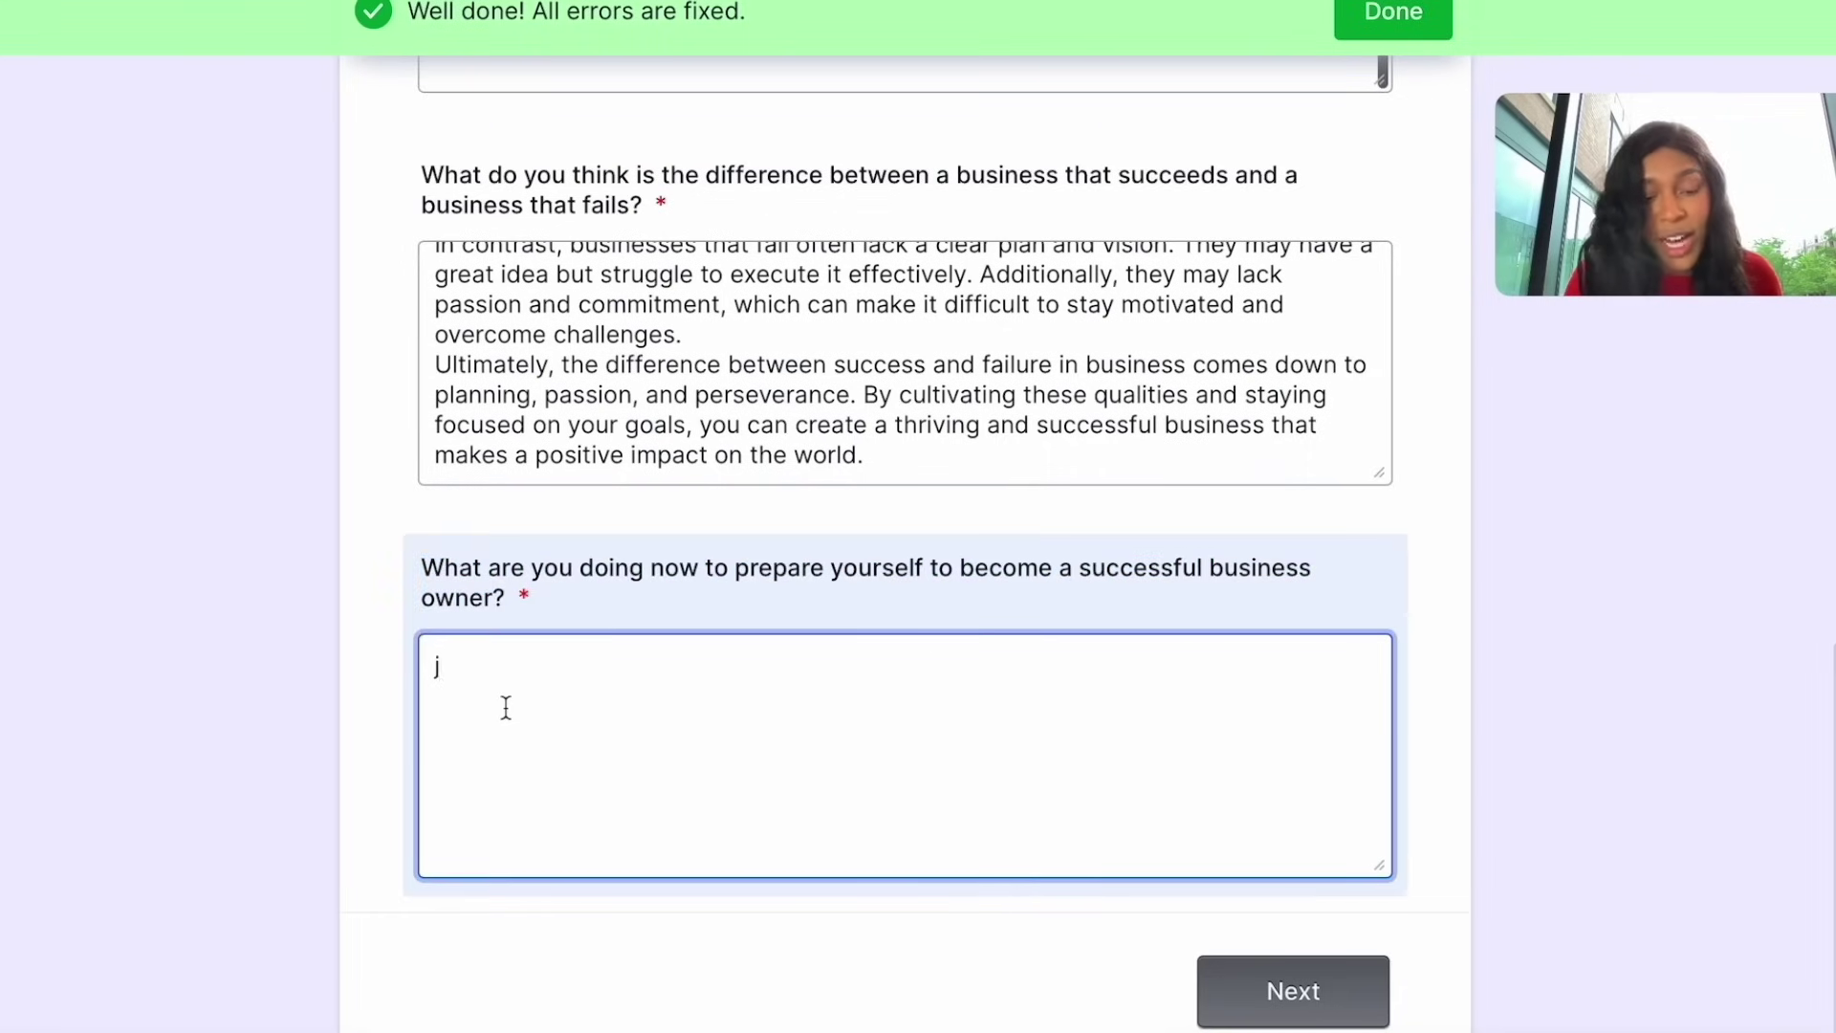
pyautogui.press('BackSpace')
pyautogui.hotkey('ctrl', 'v')
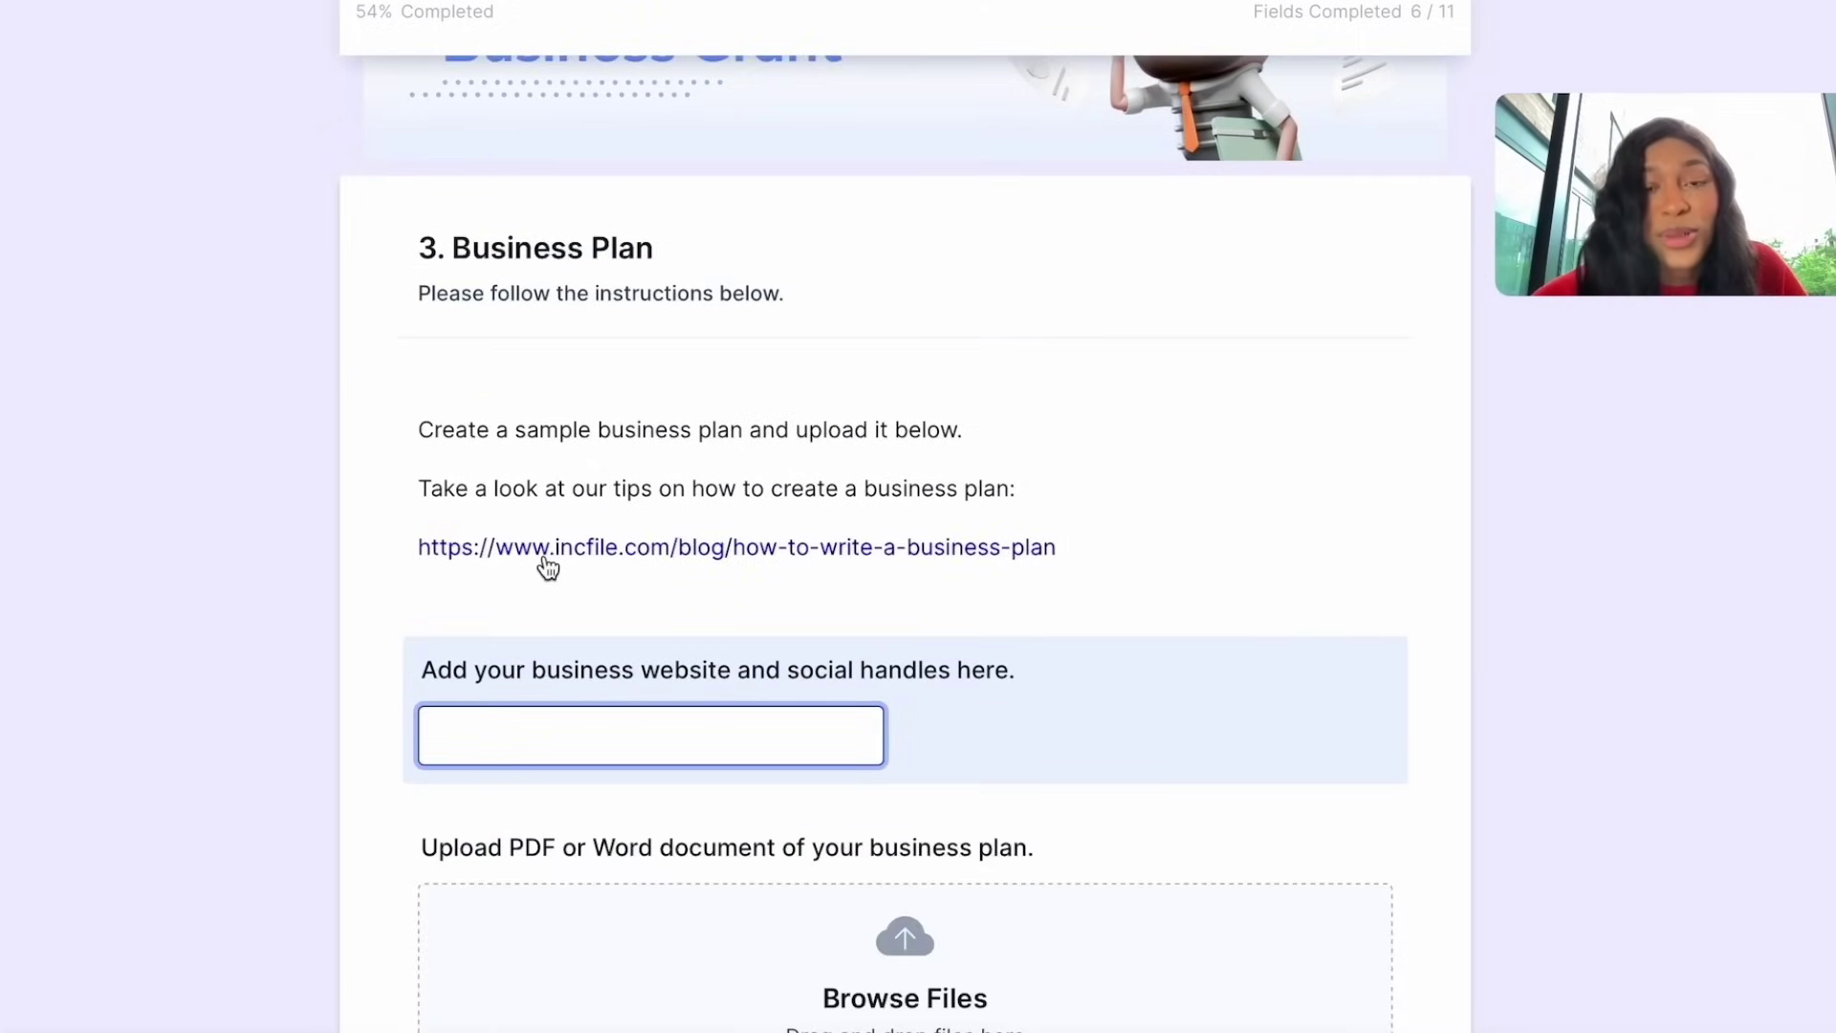
# - Open the linked Incfile guide on writing a business plan and examine its table of contents, introduction and worksheet offer
pyautogui.rightClick(547, 566)
pyautogui.click(650, 571)
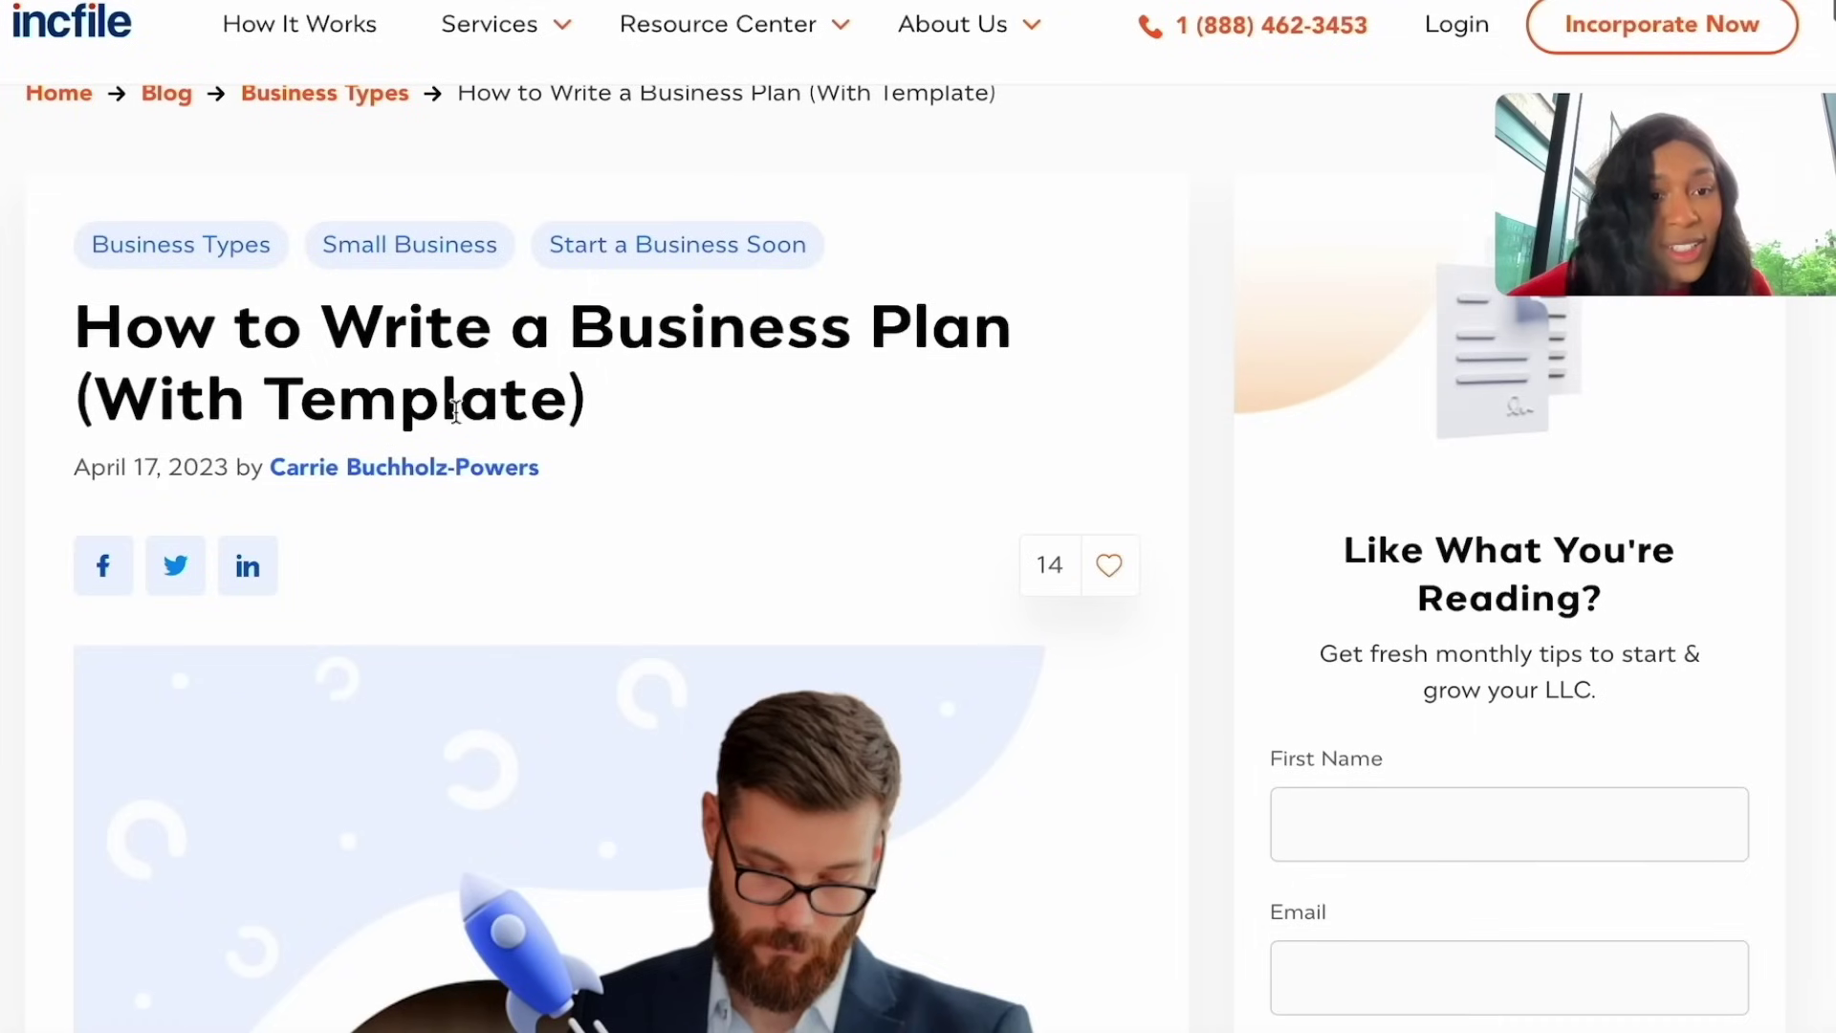
pyautogui.scroll(-10, 725, 473)
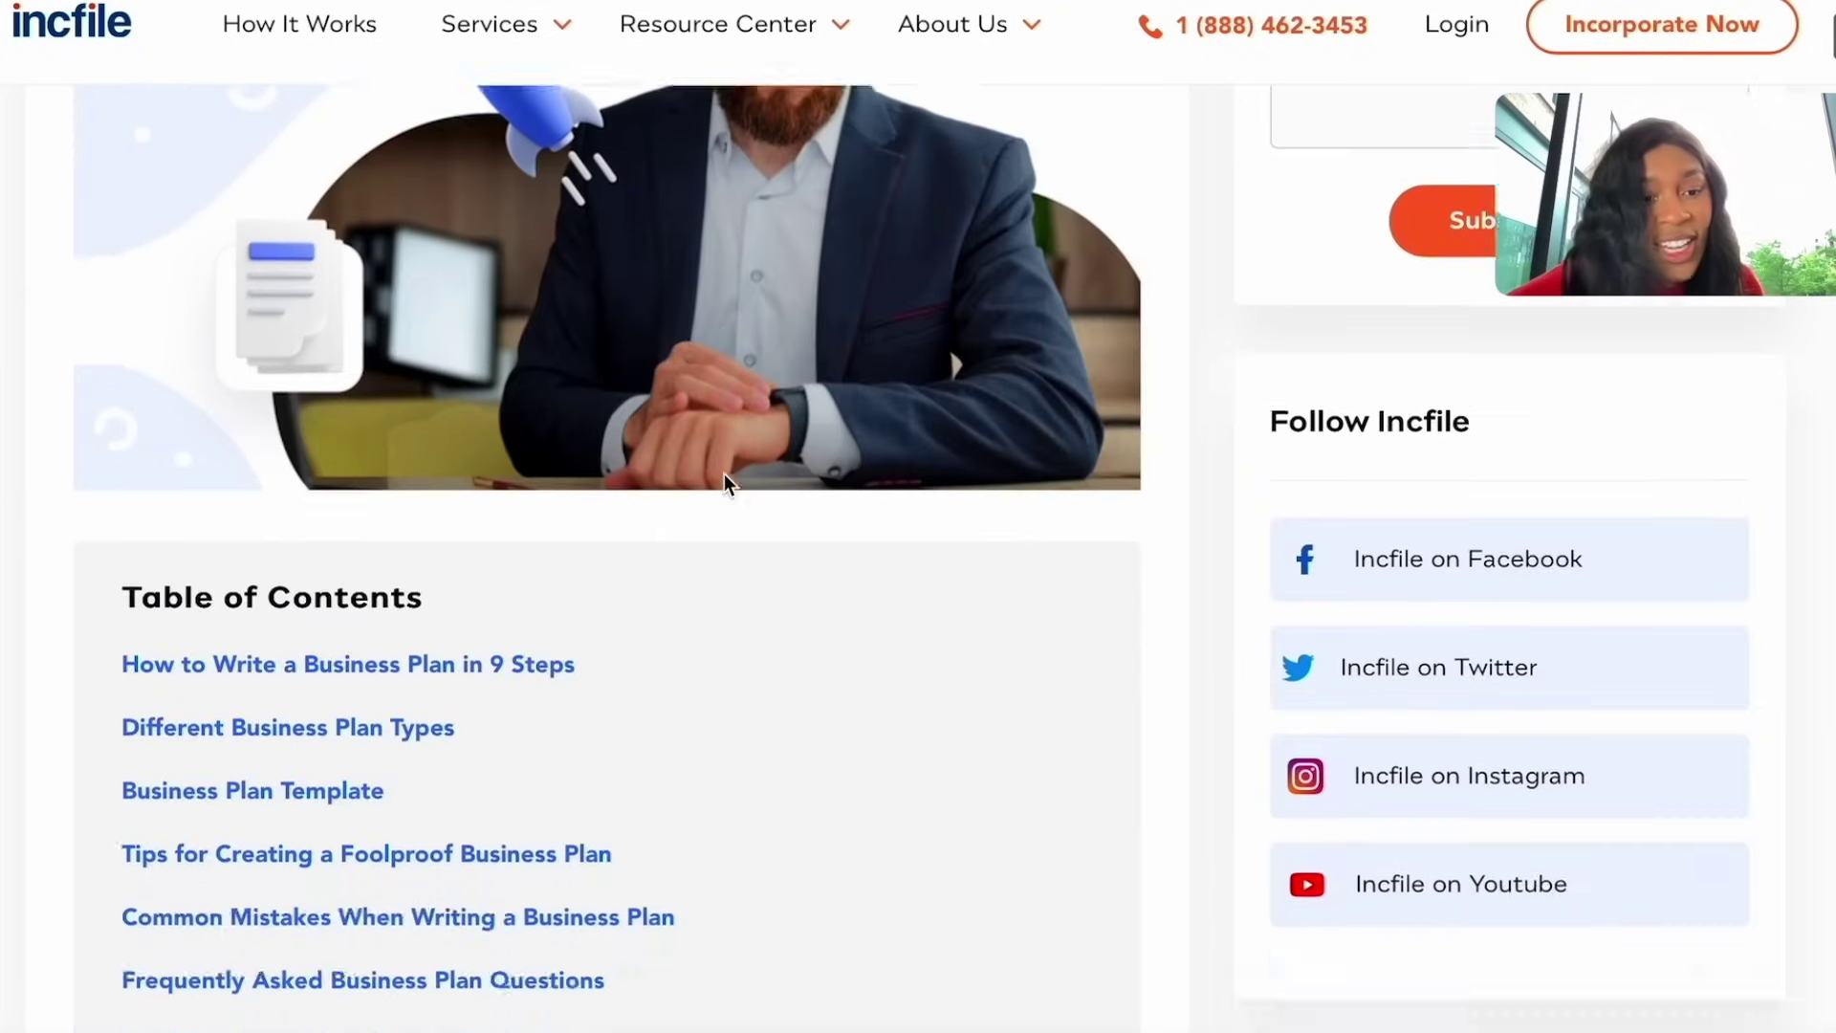
pyautogui.scroll(-10, 725, 473)
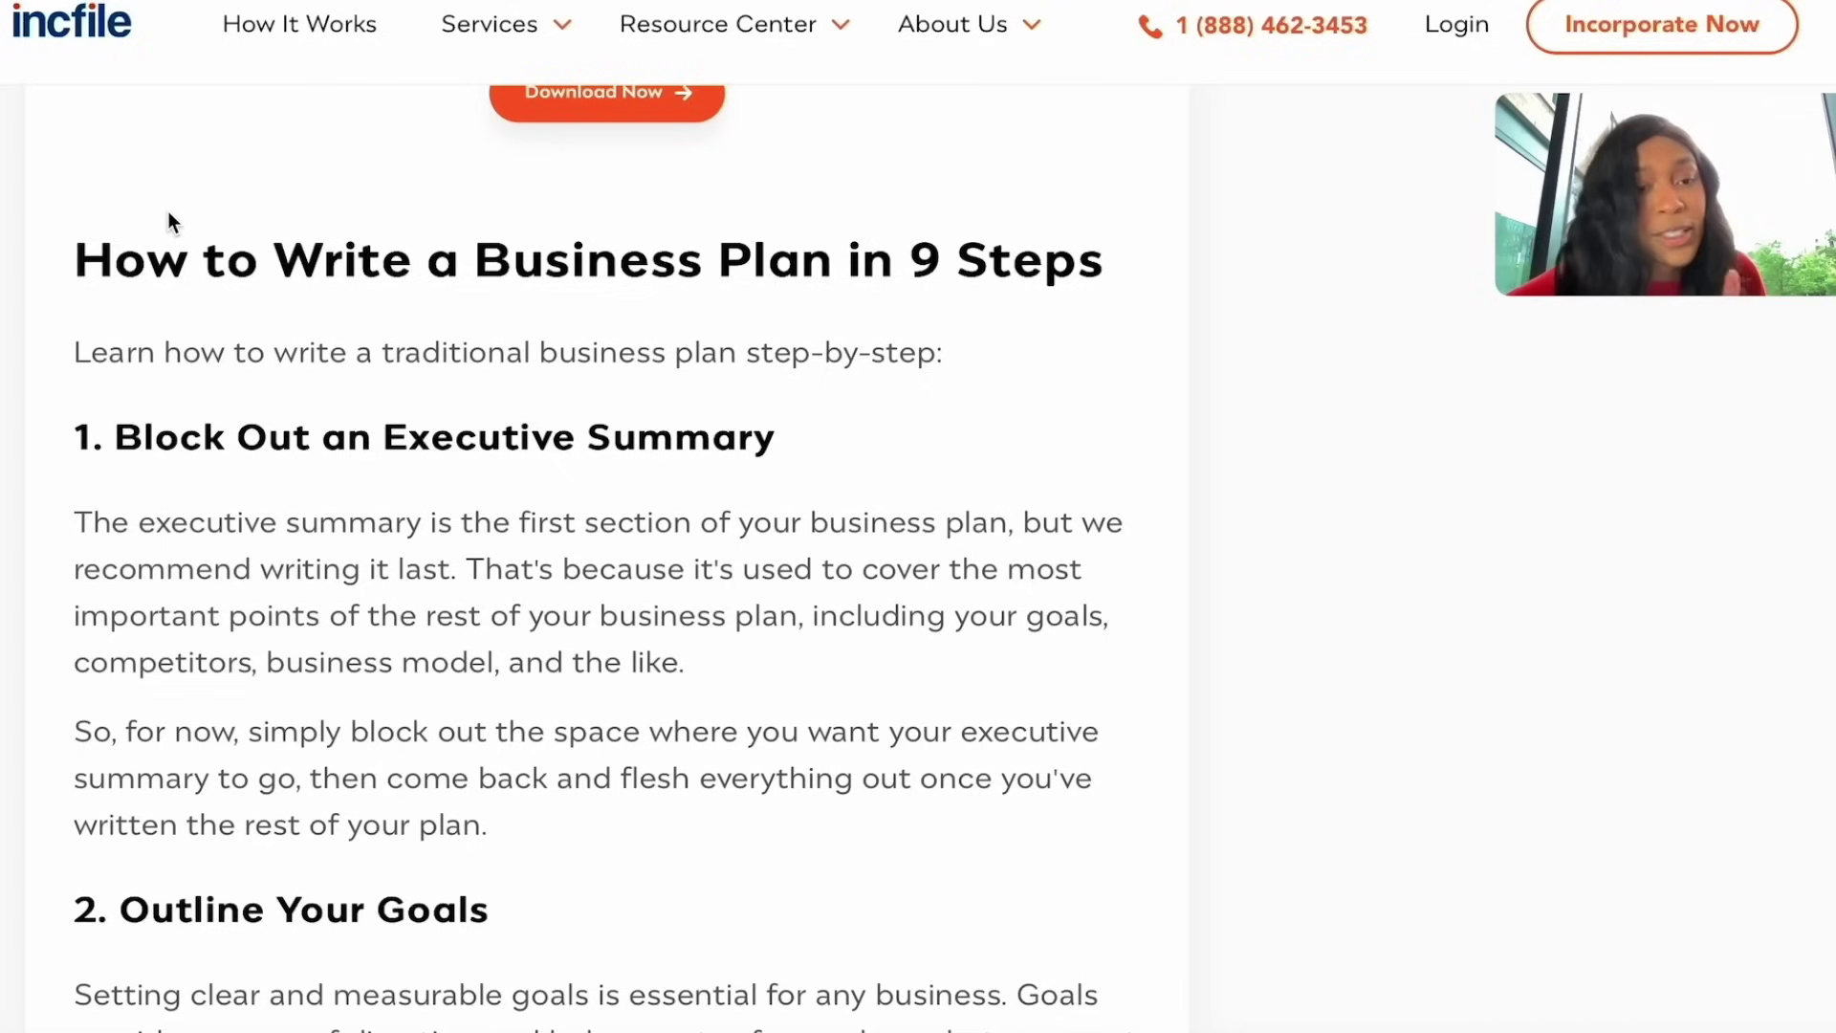
pyautogui.scroll(5, 168, 212)
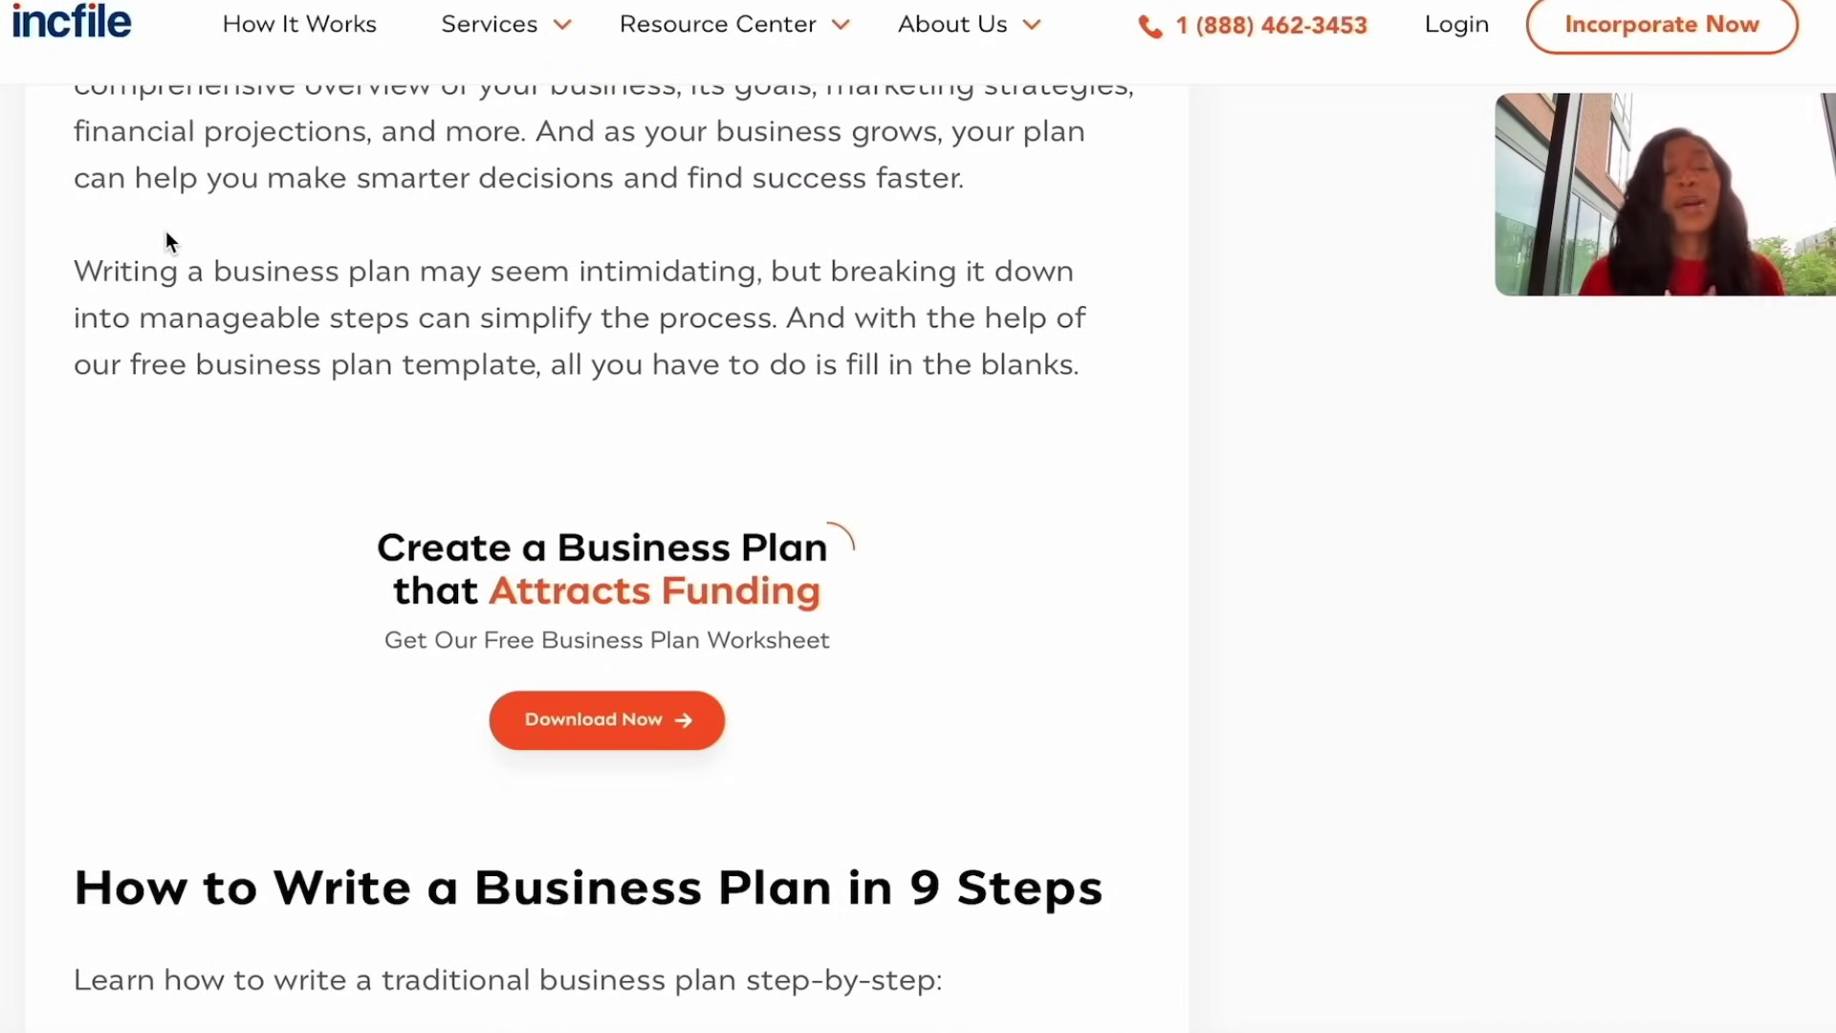
pyautogui.scroll(-3, 166, 232)
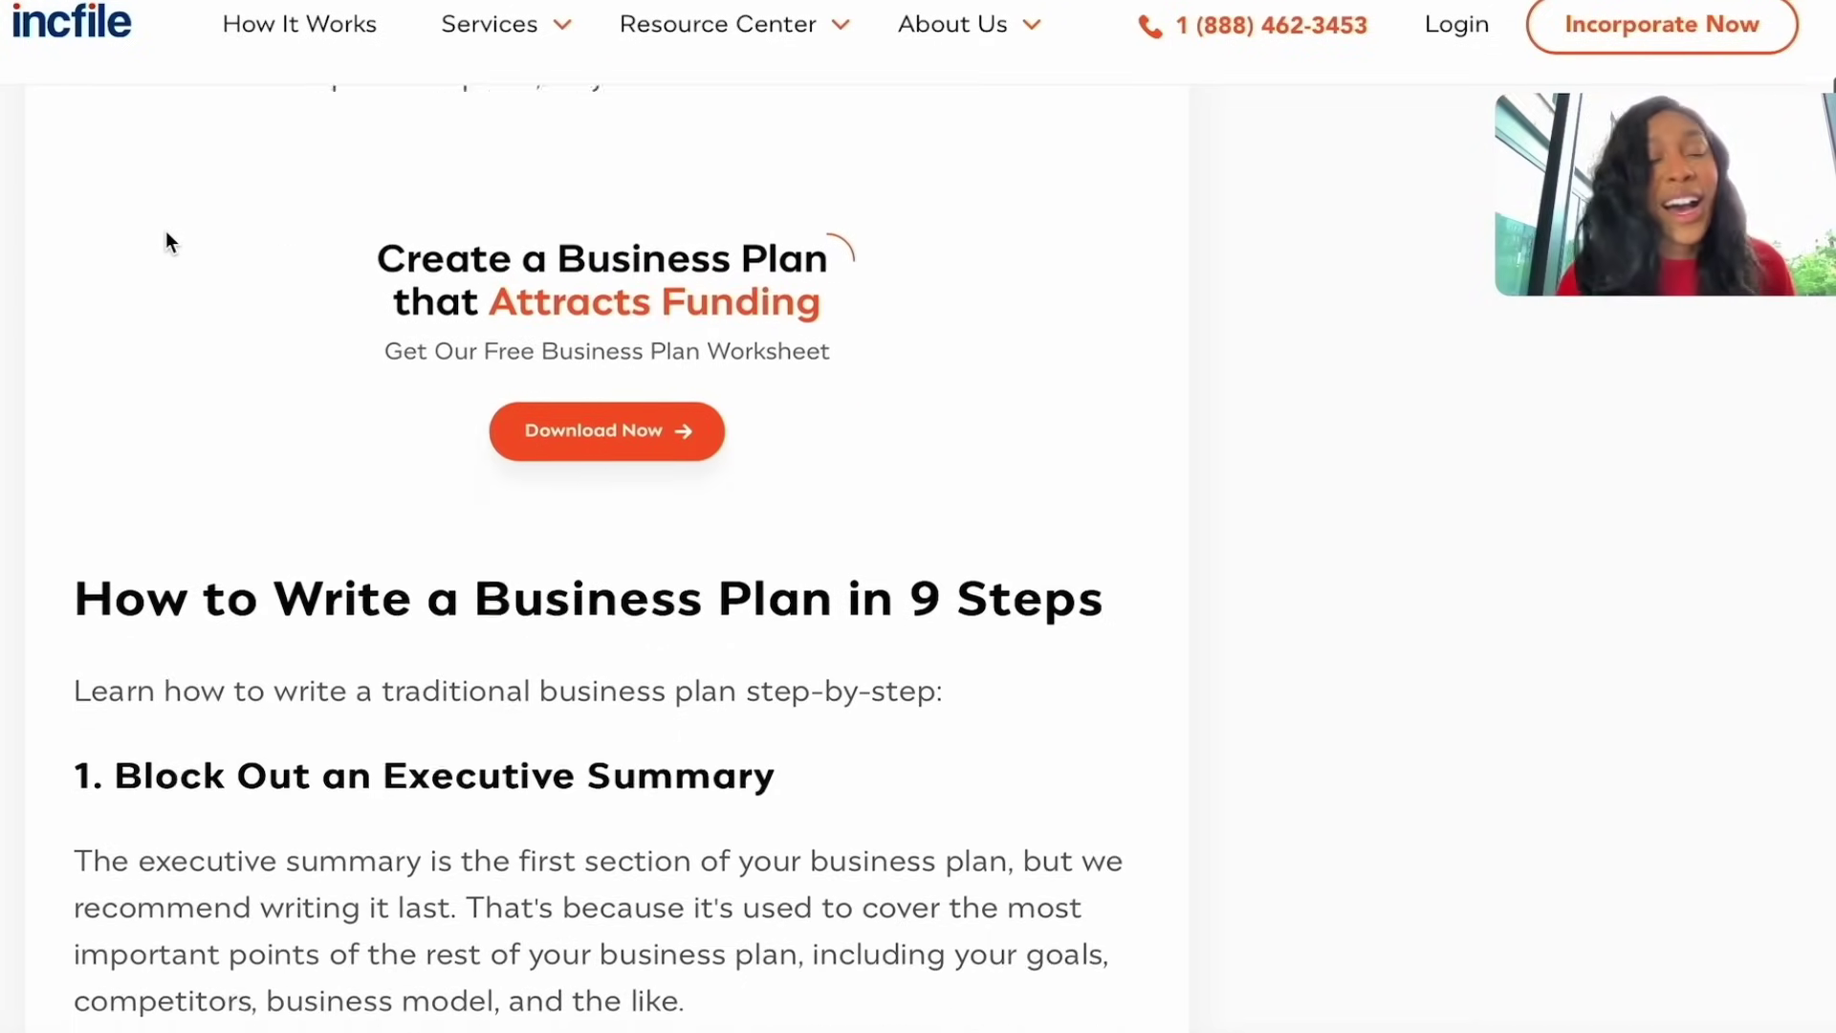
# - Read through the guide's nine business plan steps, from the executive summary to the appendices, and the start of the business plan types
pyautogui.scroll(-1, 164, 231)
pyautogui.scroll(-5, 169, 243)
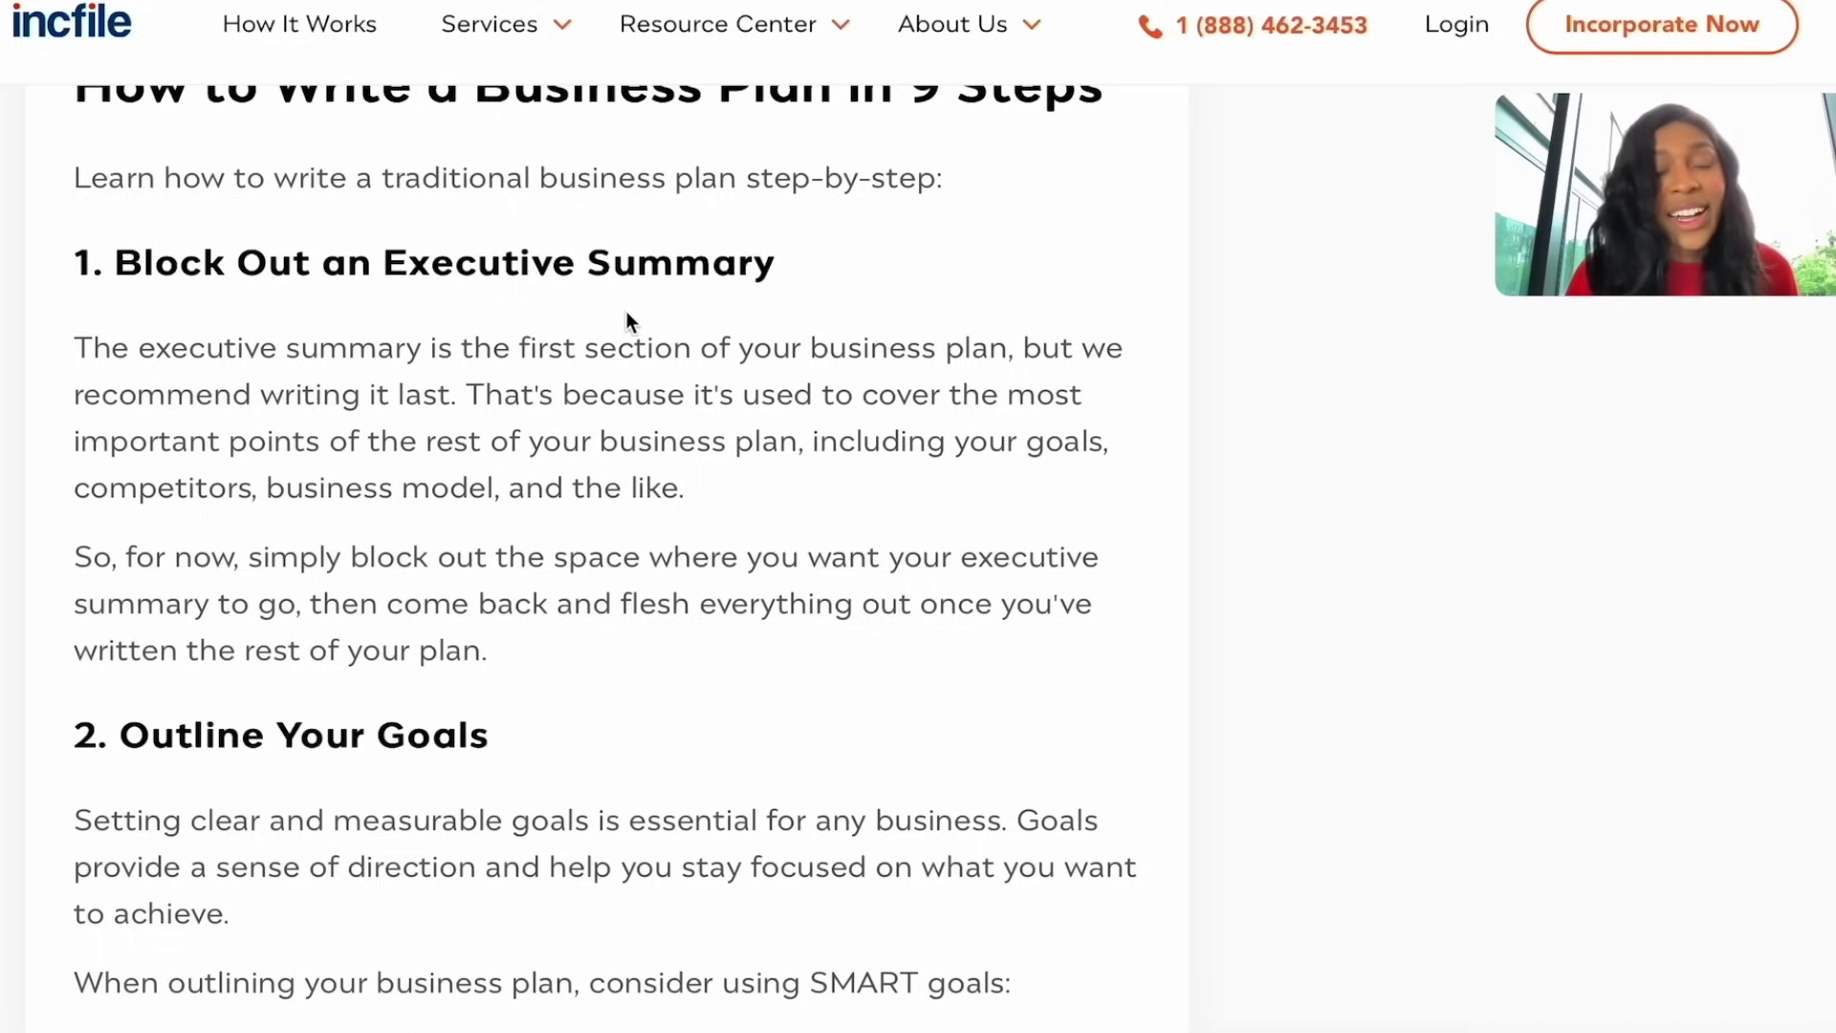
pyautogui.scroll(-6, 307, 737)
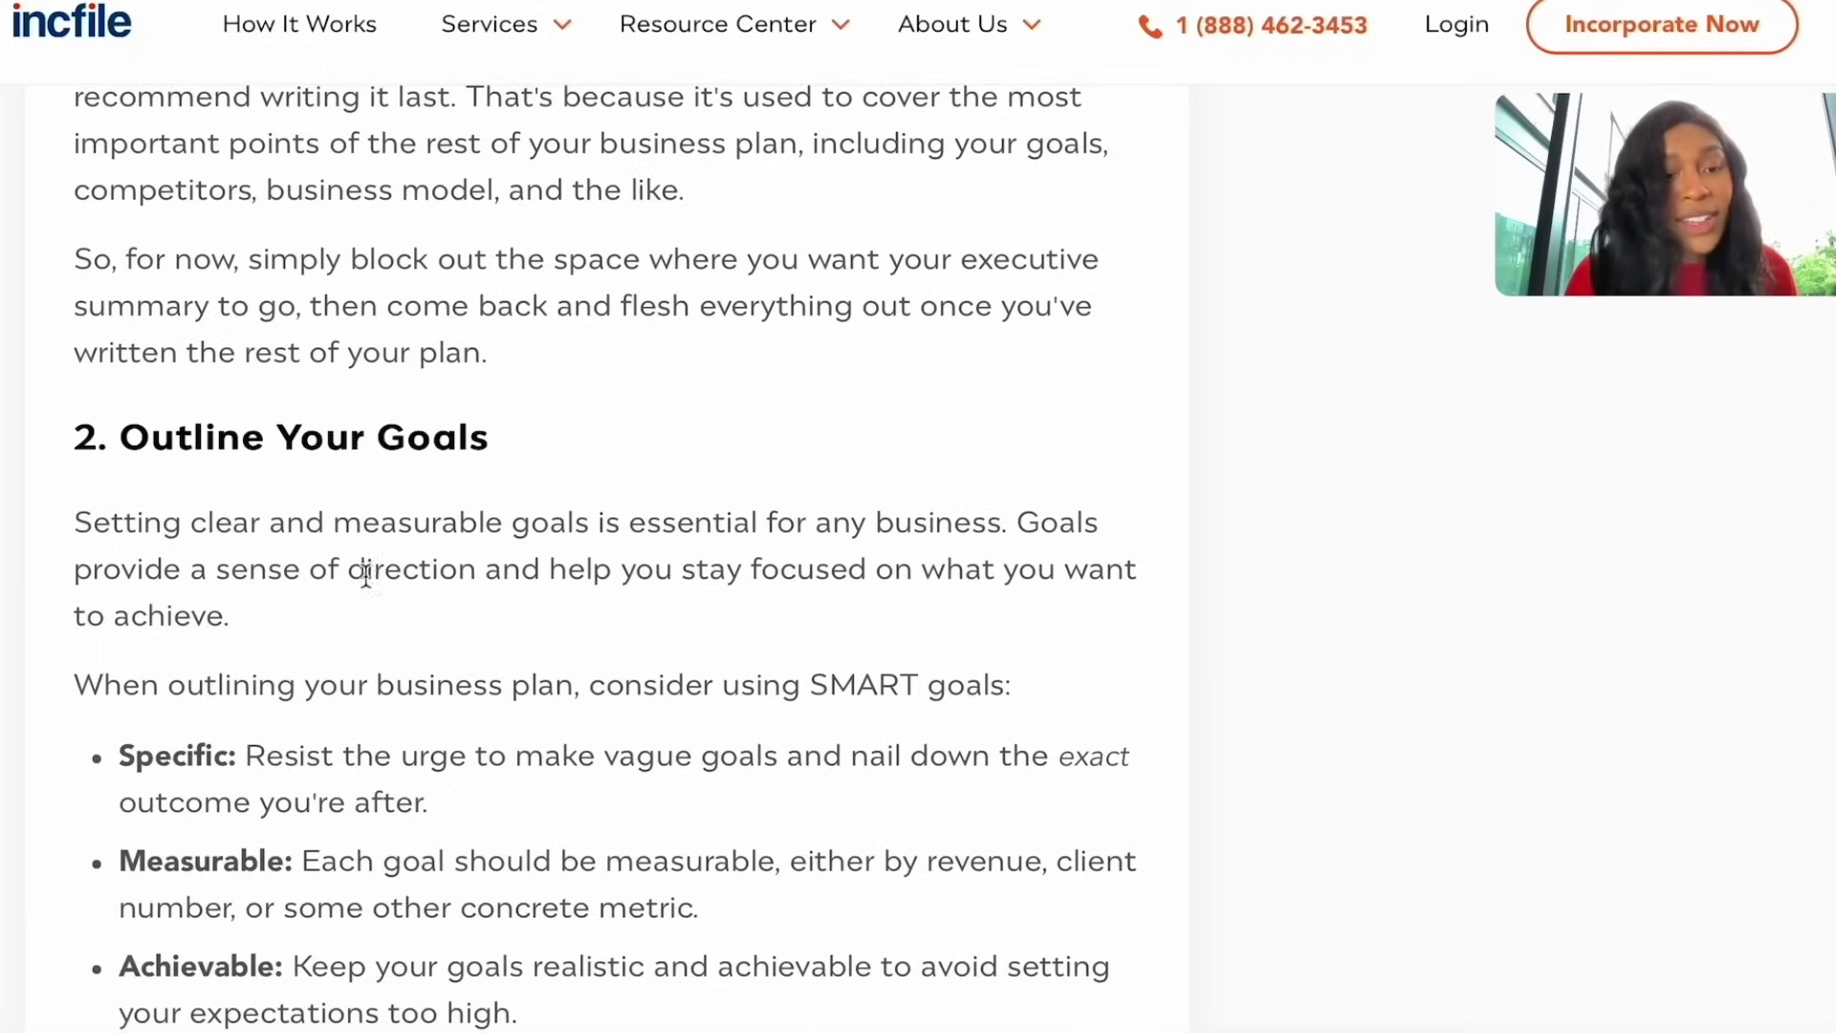
pyautogui.scroll(-8, 399, 516)
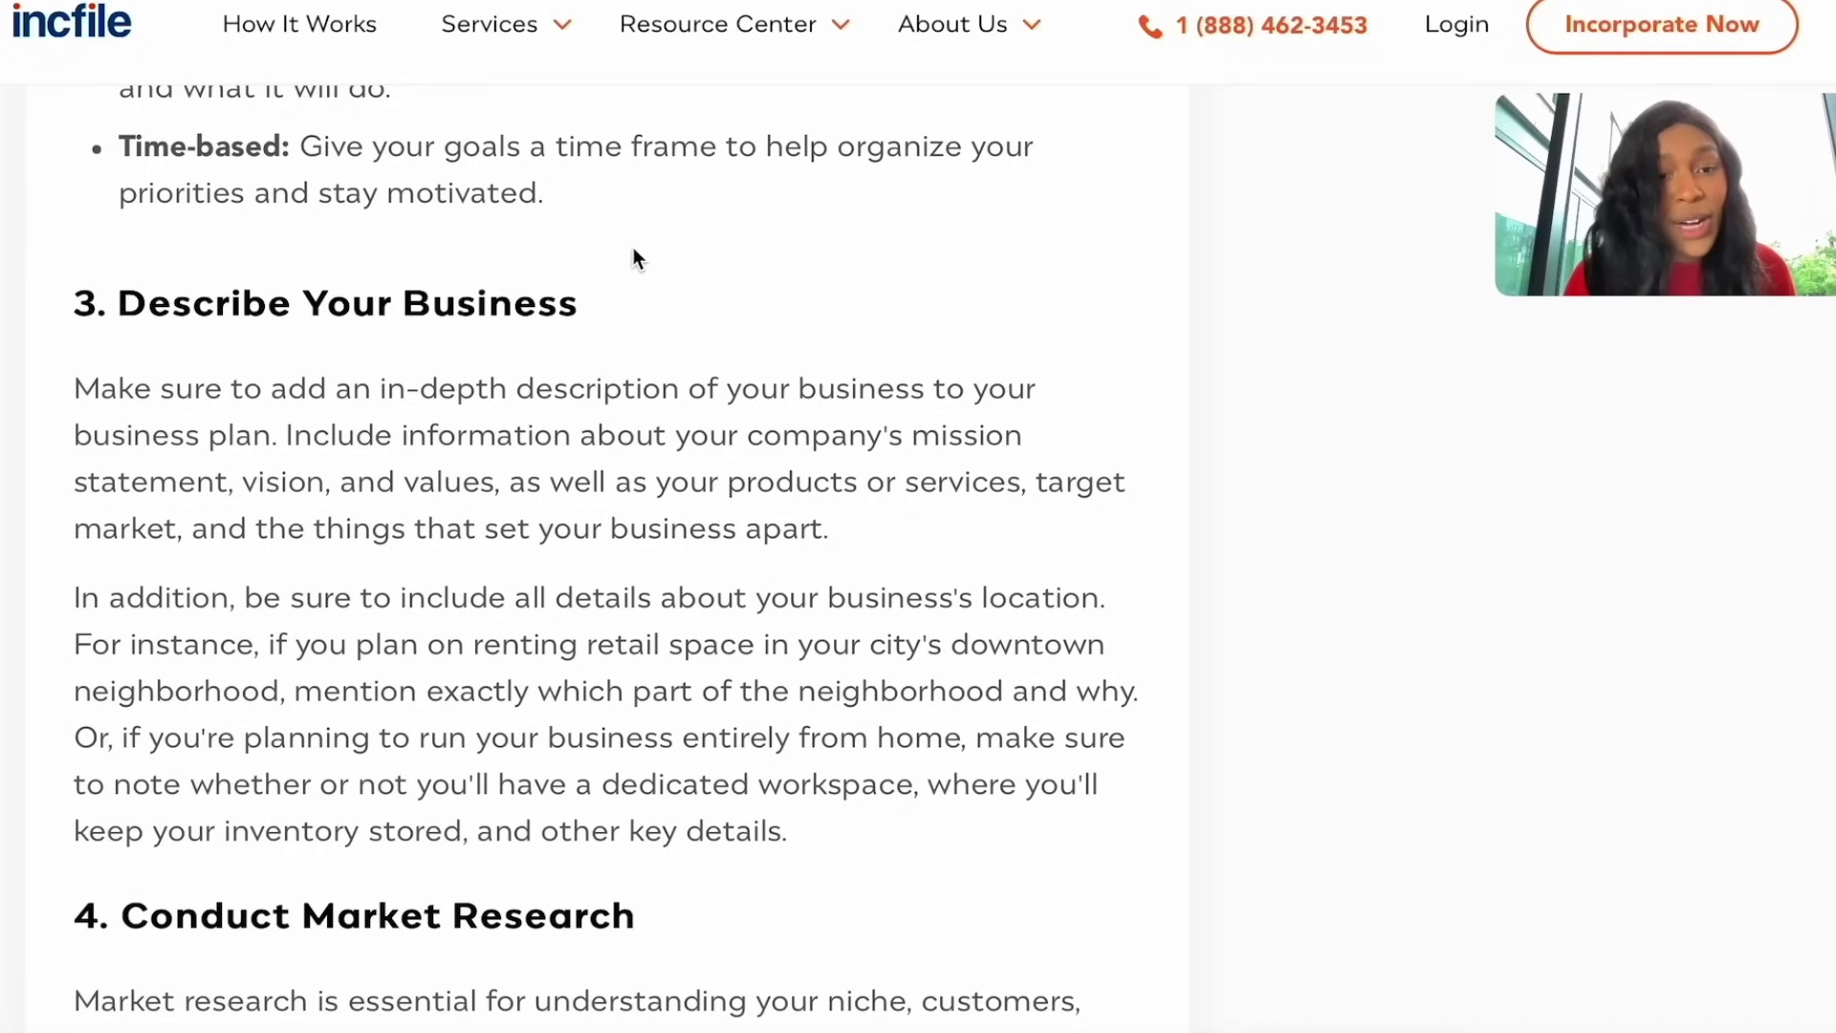
pyautogui.scroll(-12, 472, 894)
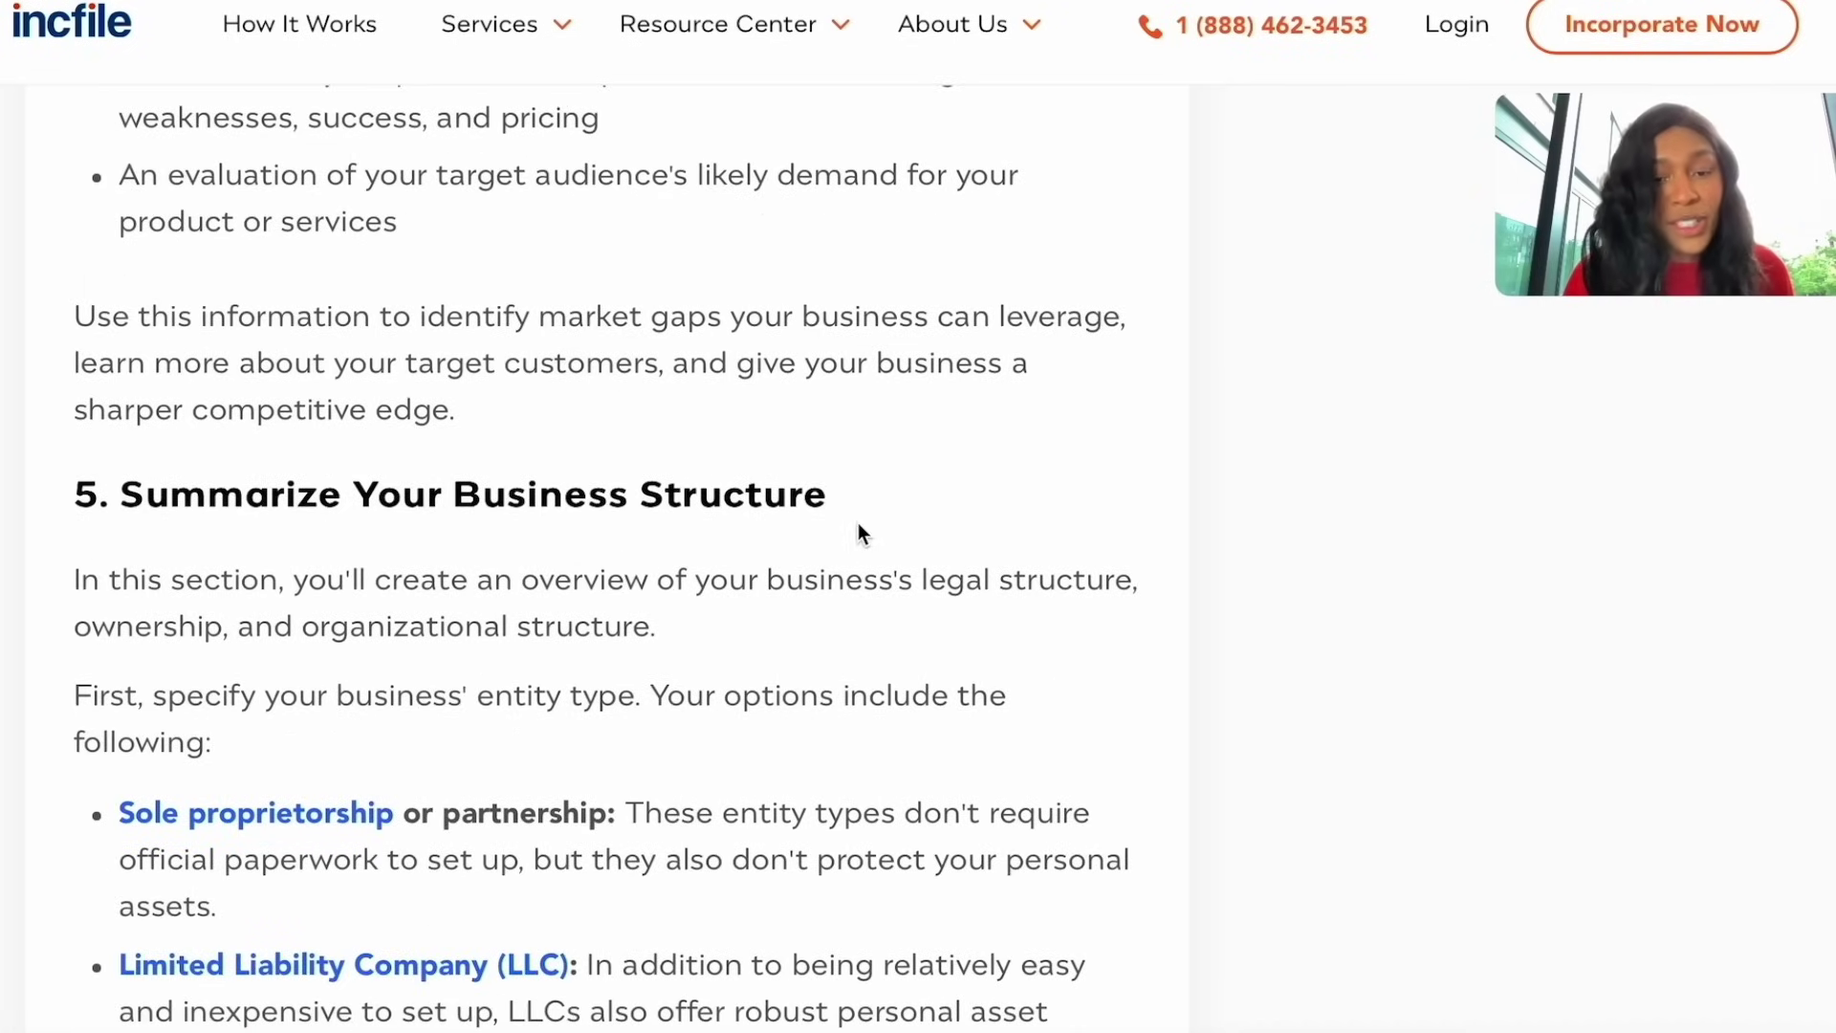
pyautogui.scroll(-13, 858, 523)
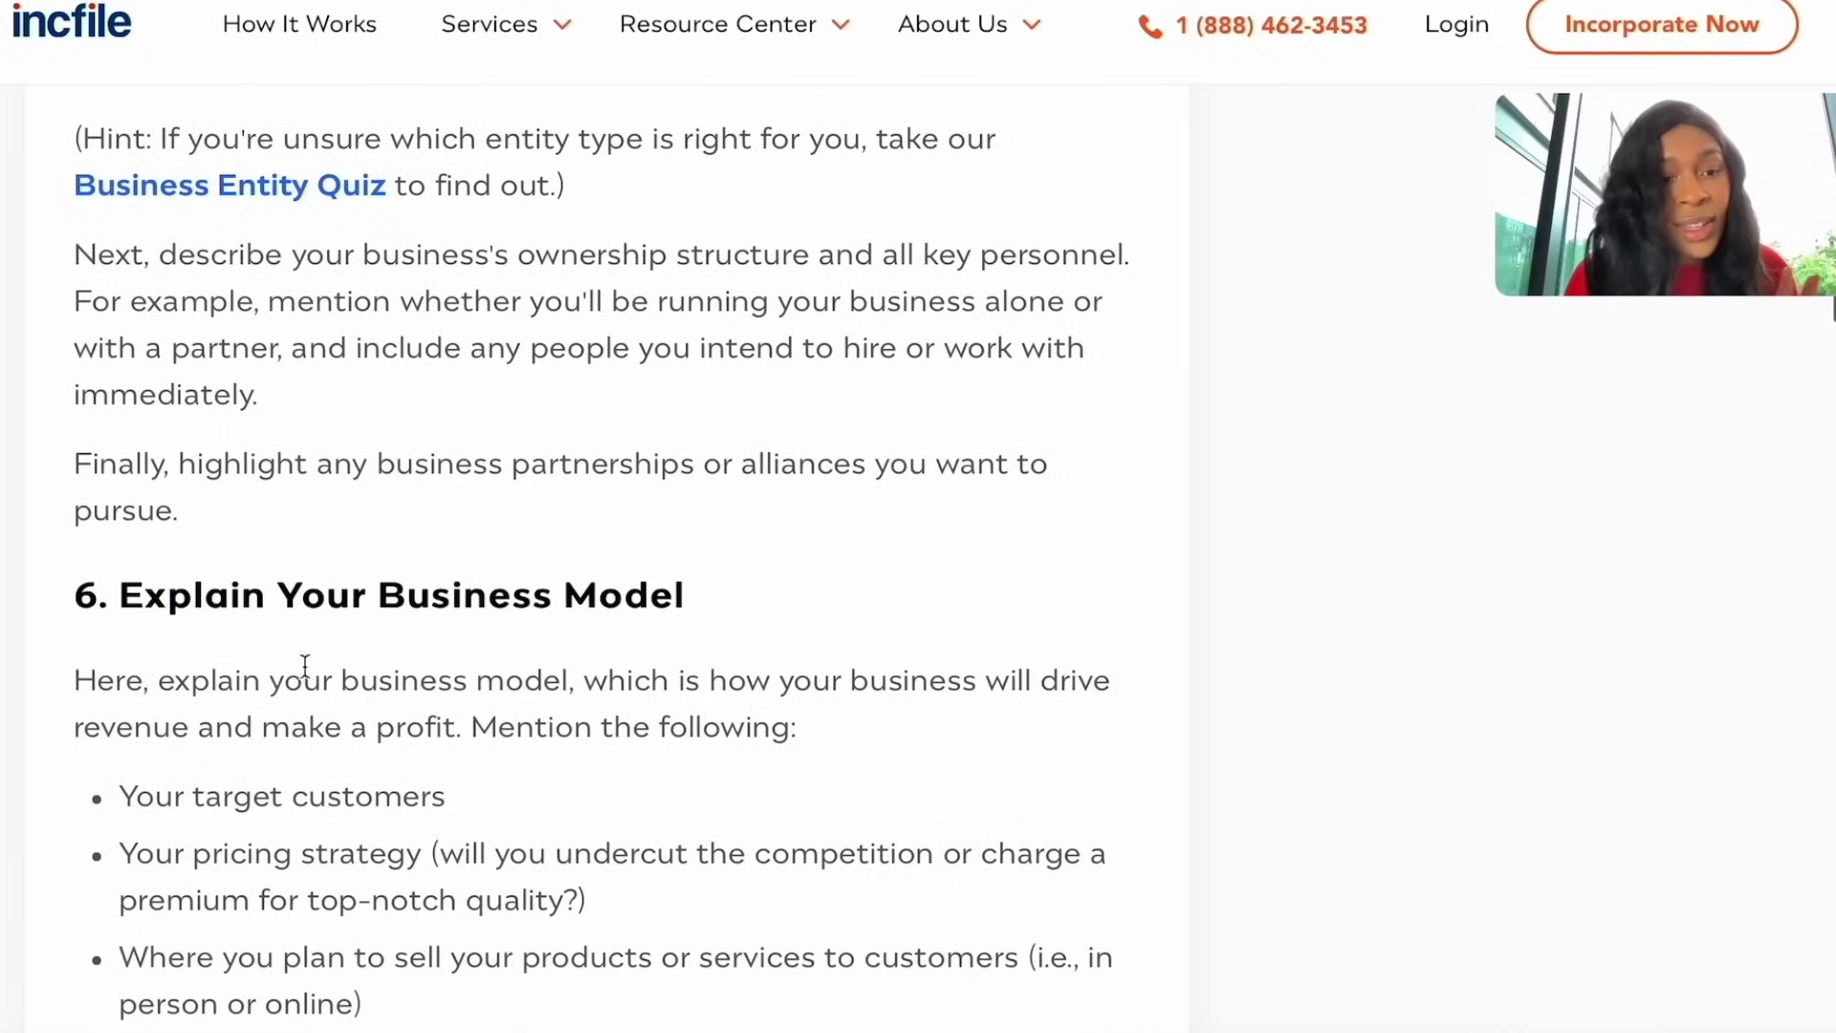
pyautogui.scroll(-5, 668, 593)
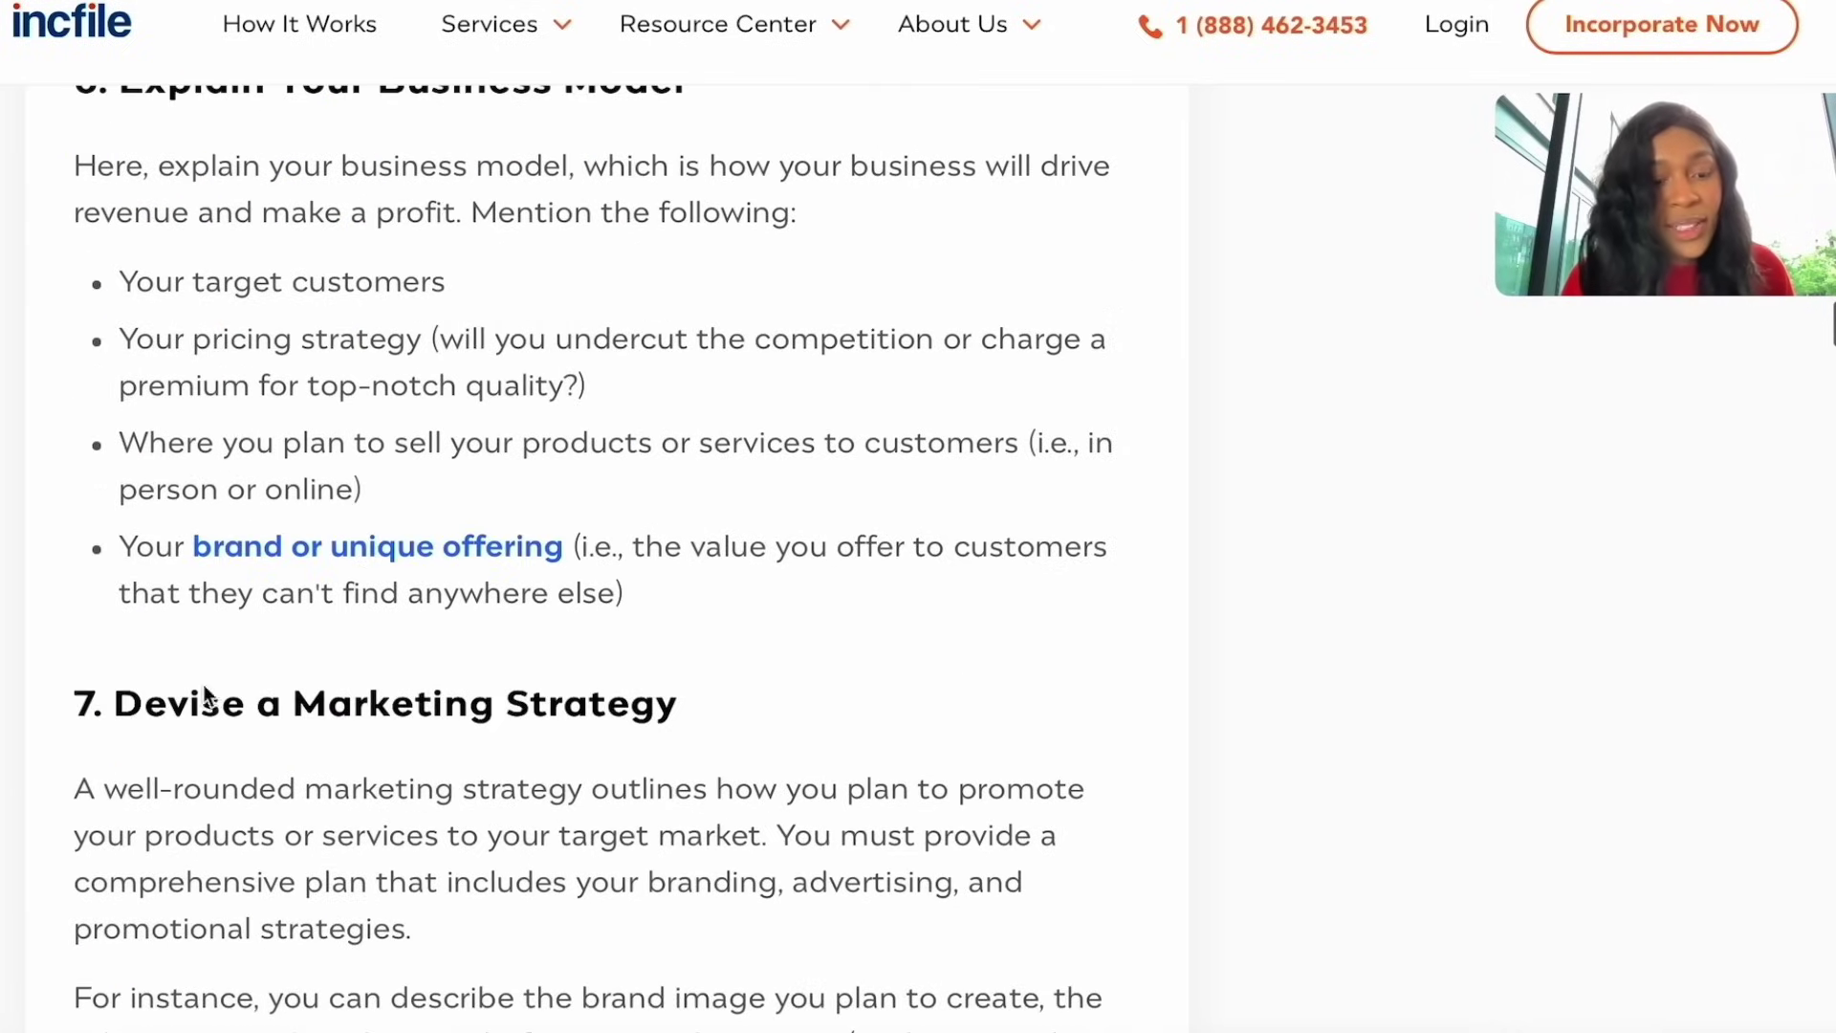
pyautogui.scroll(-5, 520, 703)
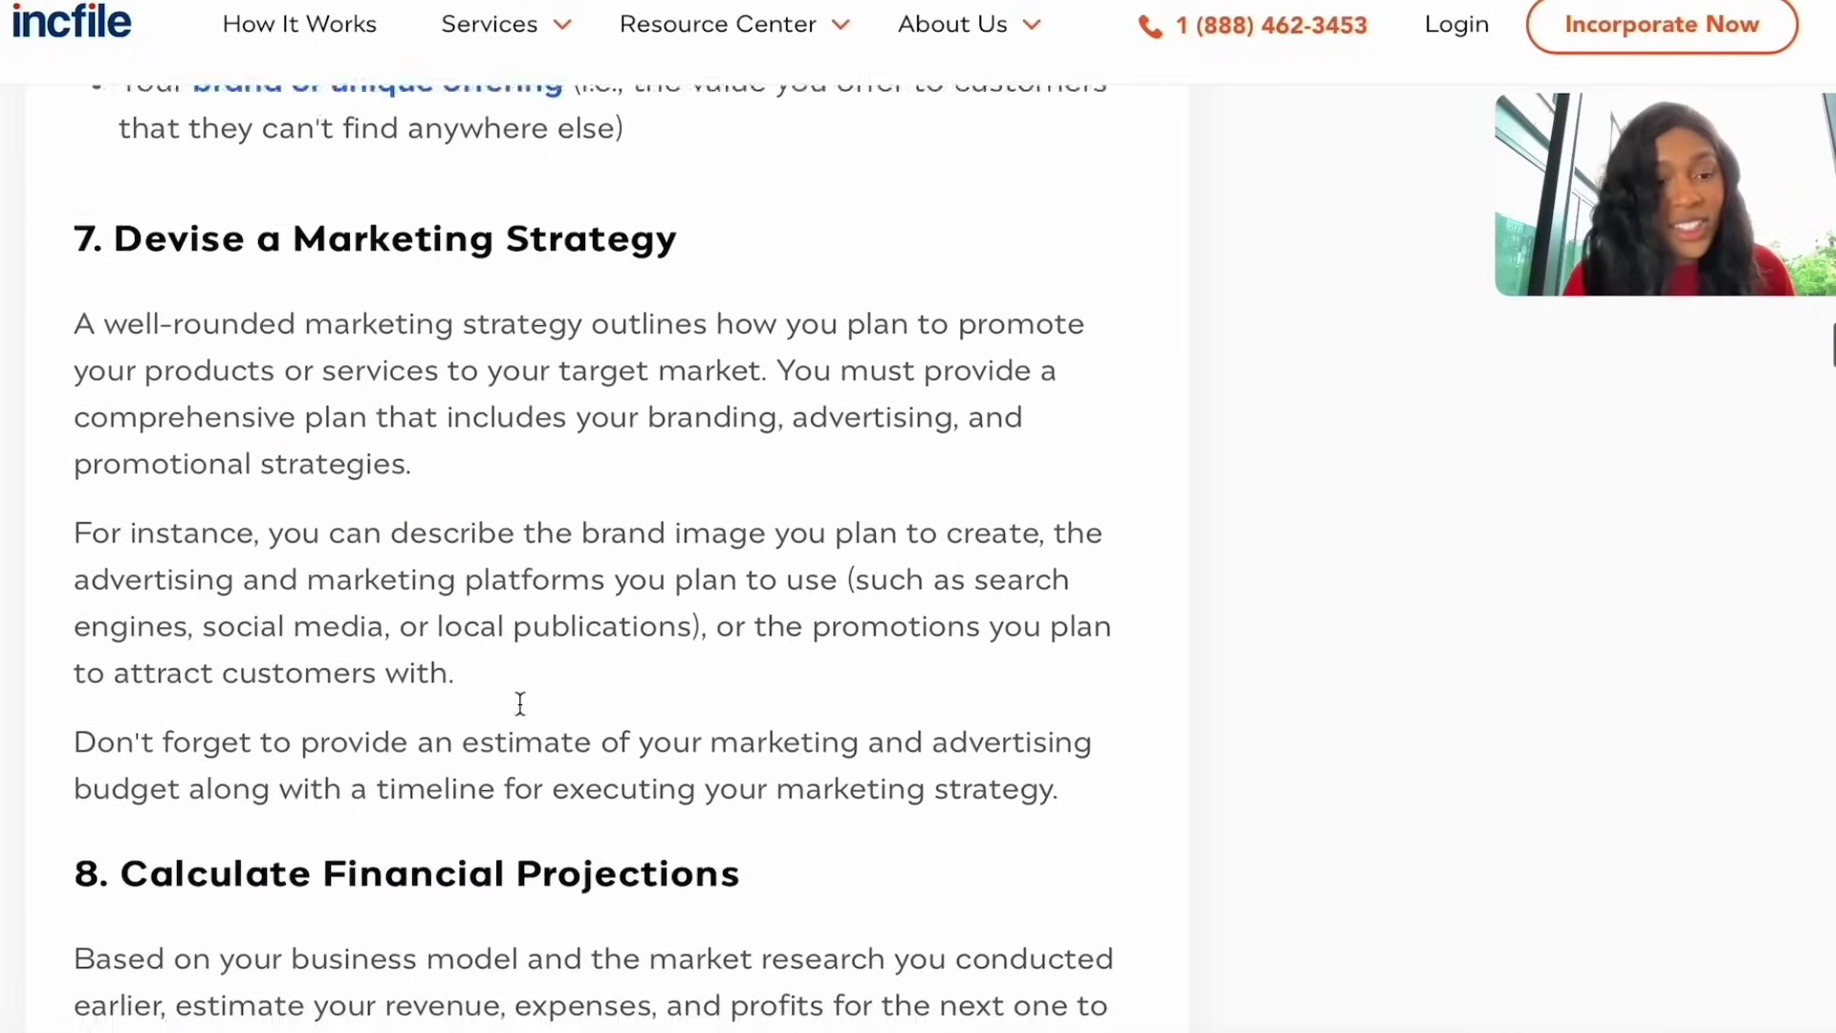
pyautogui.scroll(-4, 520, 702)
pyautogui.scroll(-2, 577, 547)
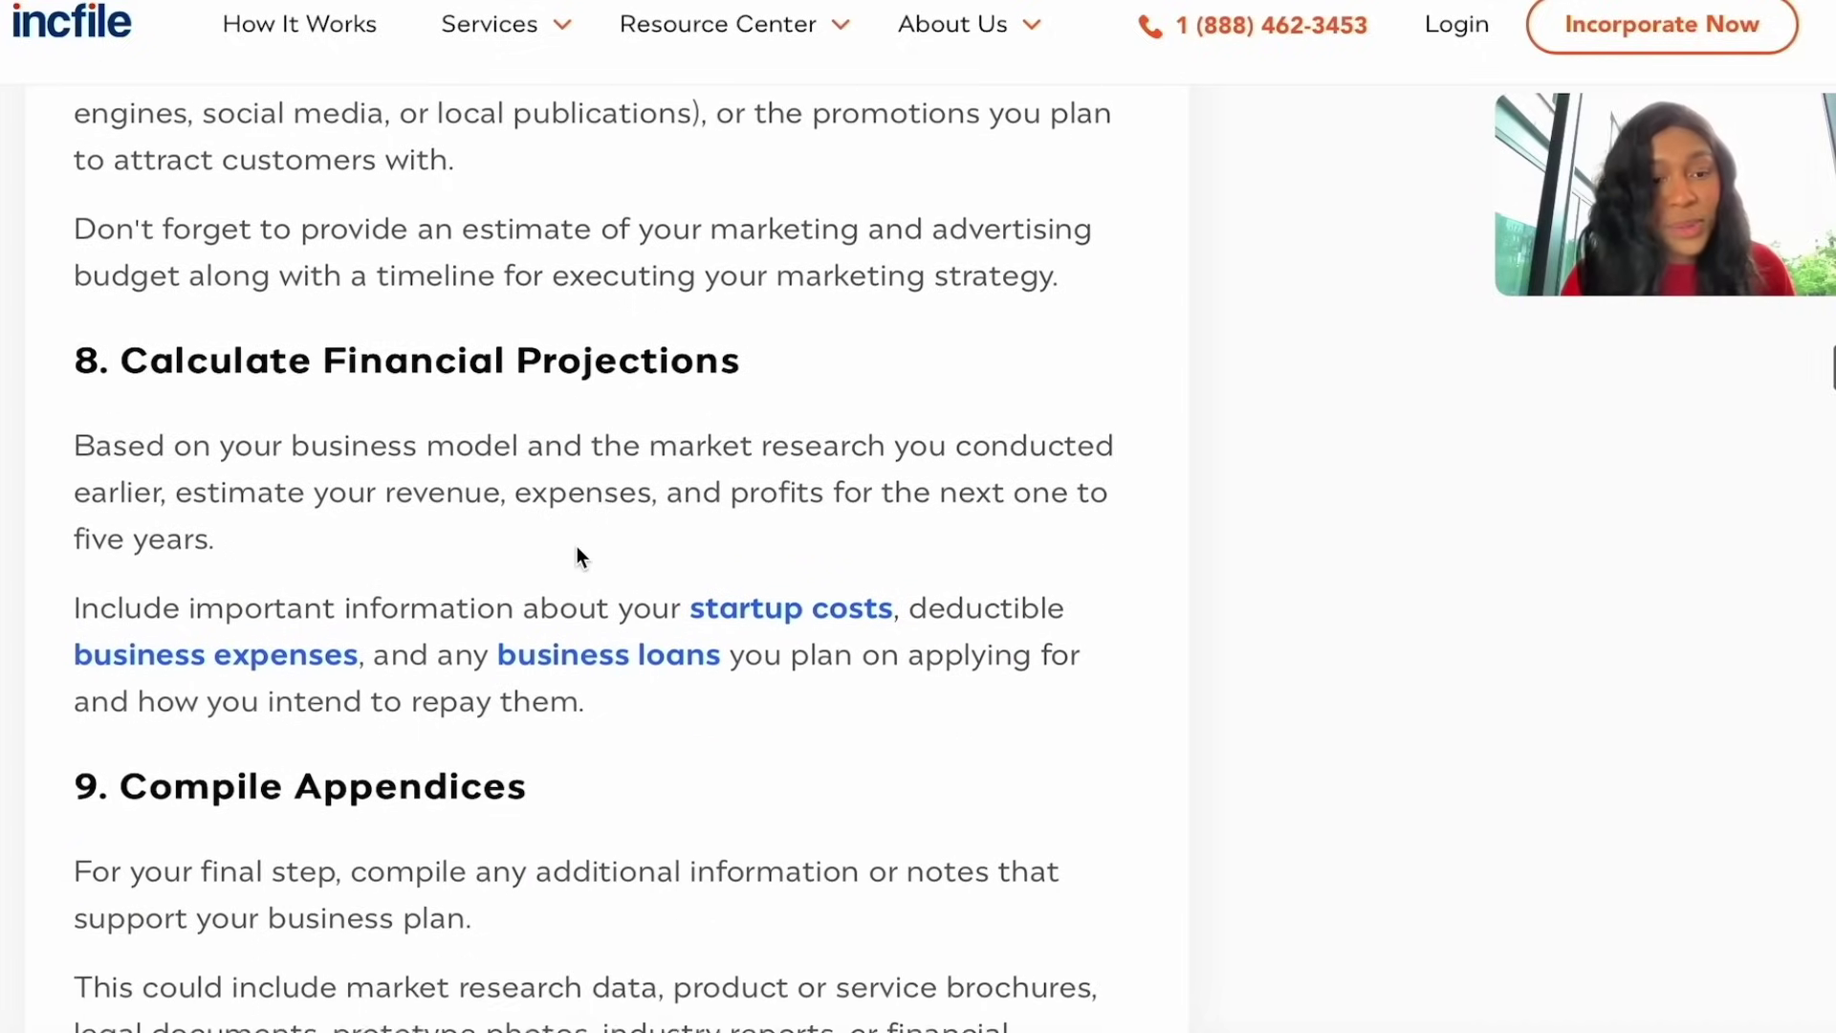
pyautogui.scroll(-7, 320, 832)
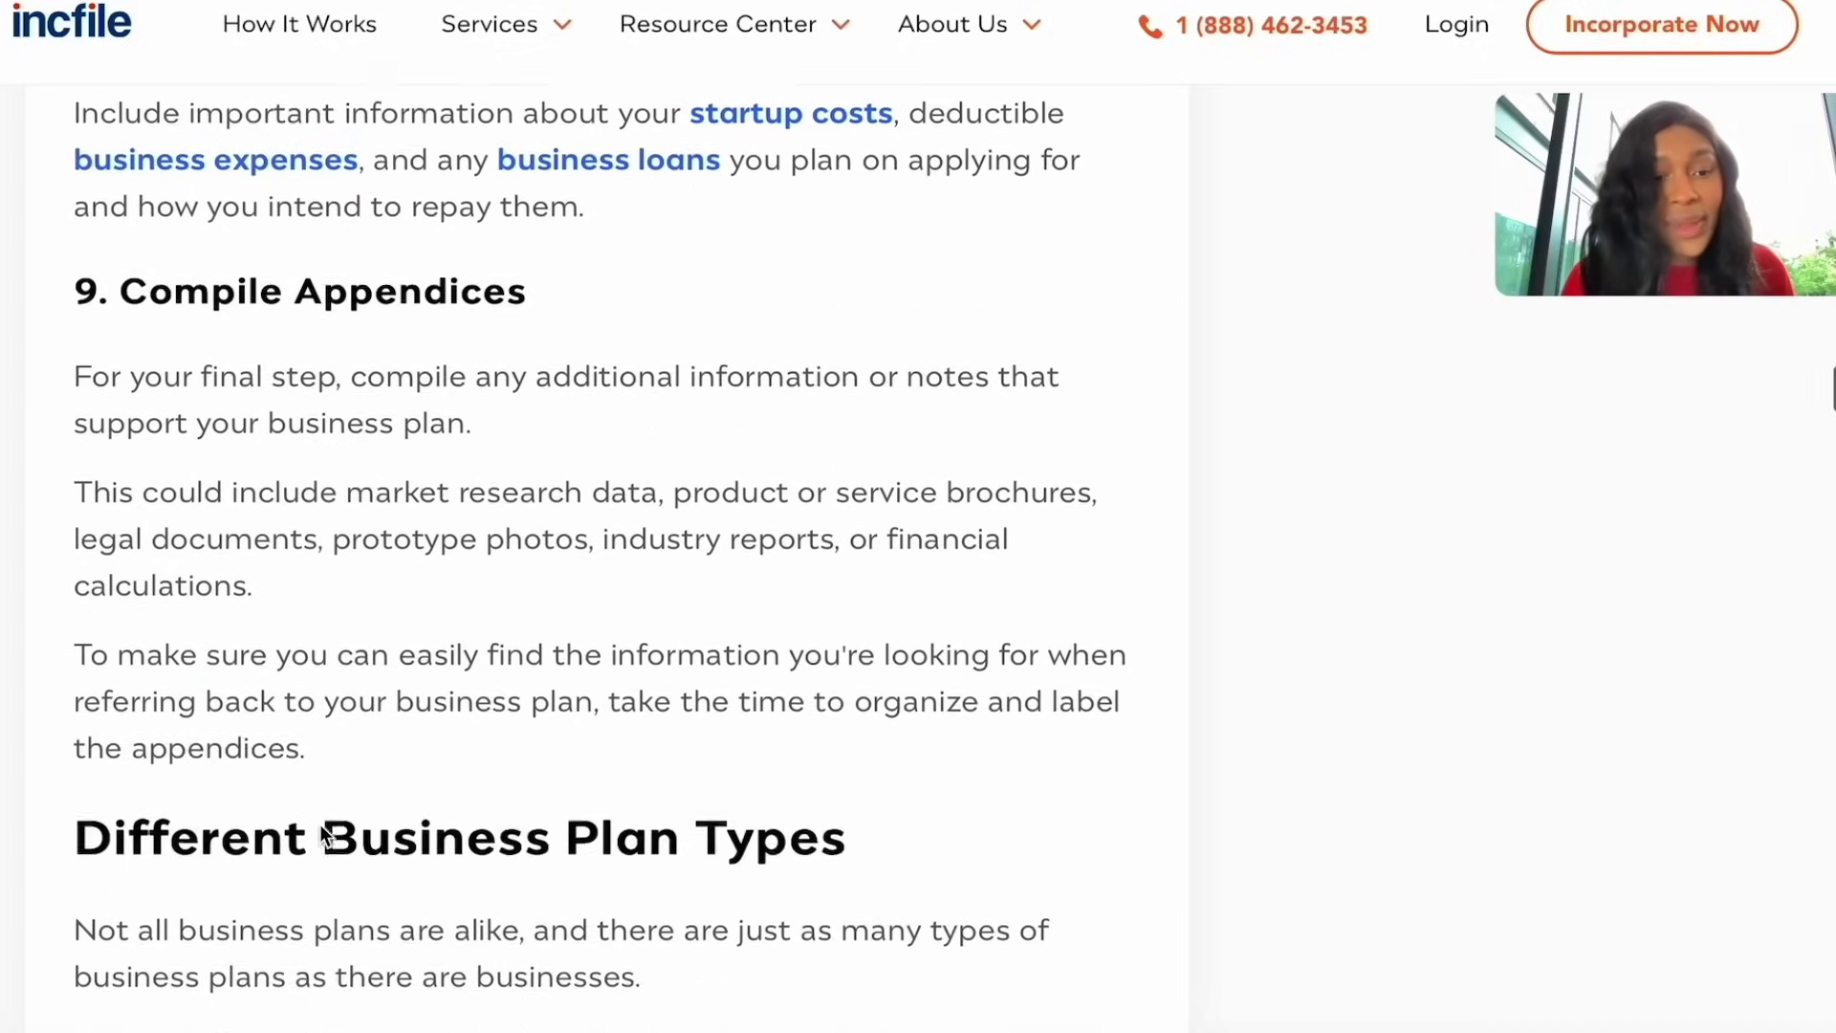
pyautogui.scroll(2, 402, 583)
pyautogui.scroll(-6, 435, 643)
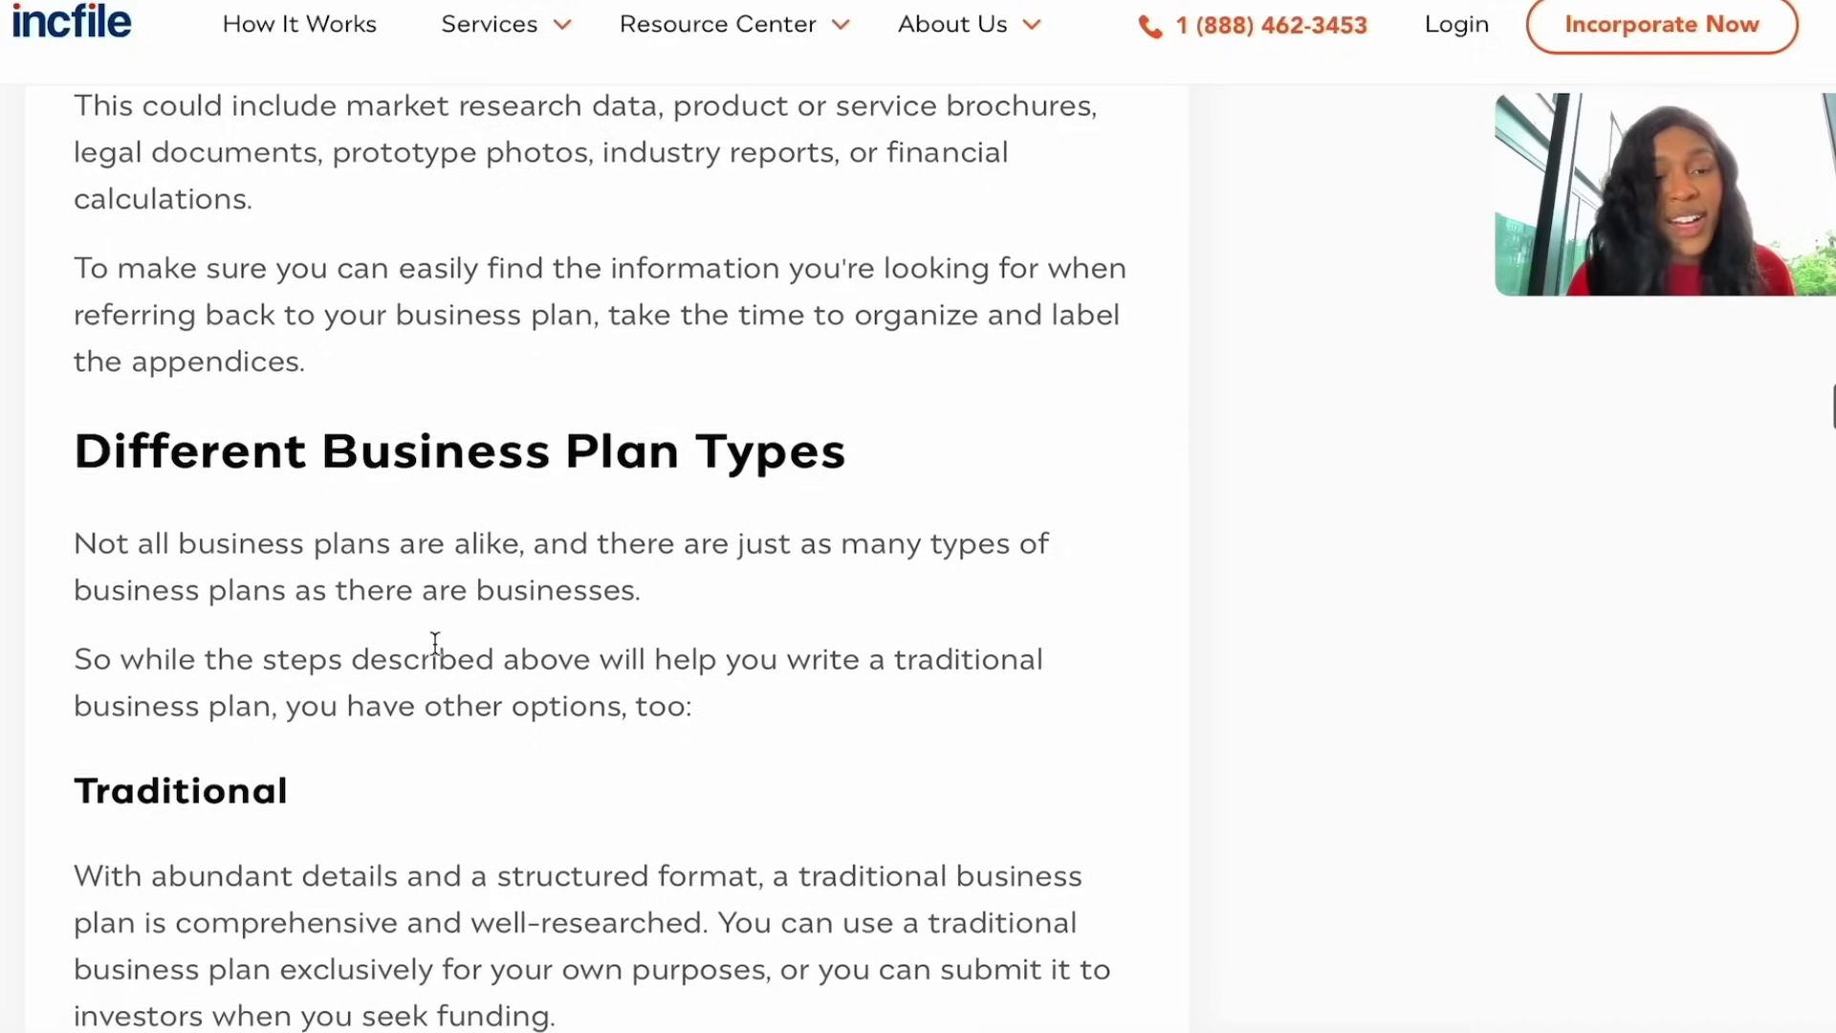
# - Read through the guide's business plan types, the template section and the tips for creating a foolproof business plan
pyautogui.scroll(-3, 771, 583)
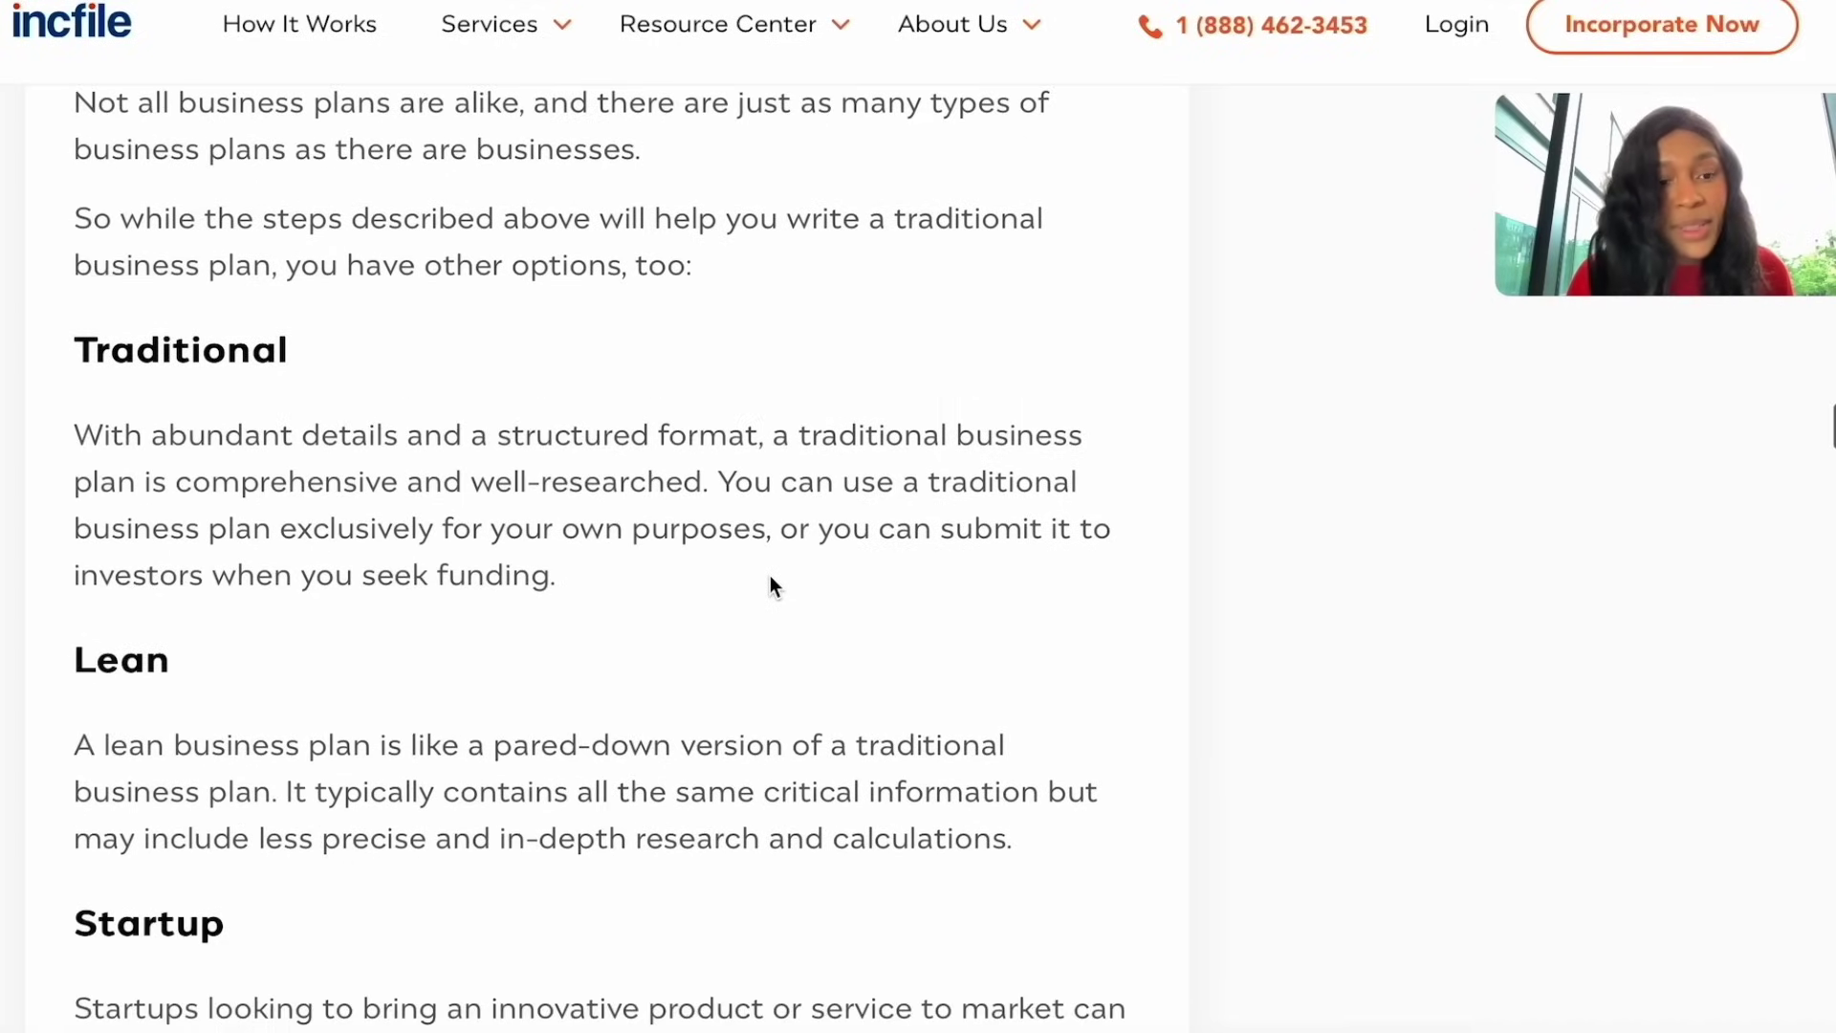
pyautogui.scroll(-5, 197, 405)
pyautogui.scroll(-10, 201, 505)
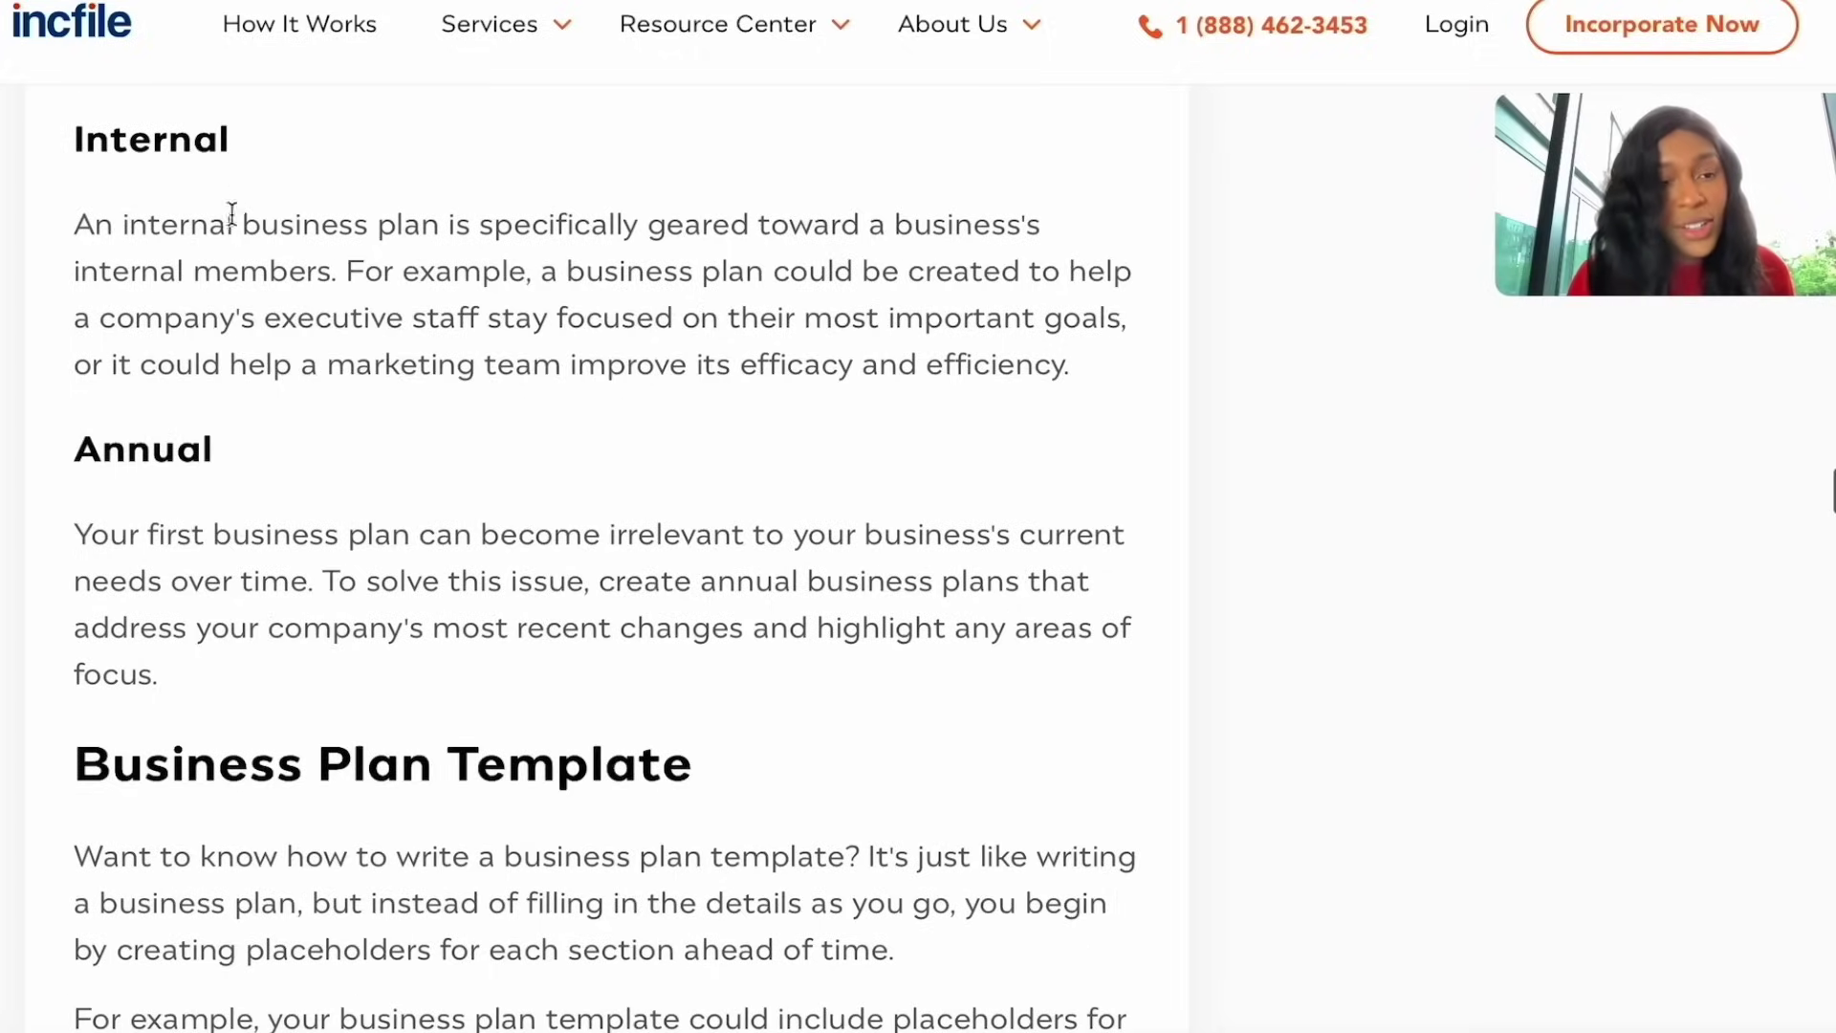
pyautogui.scroll(-5, 206, 497)
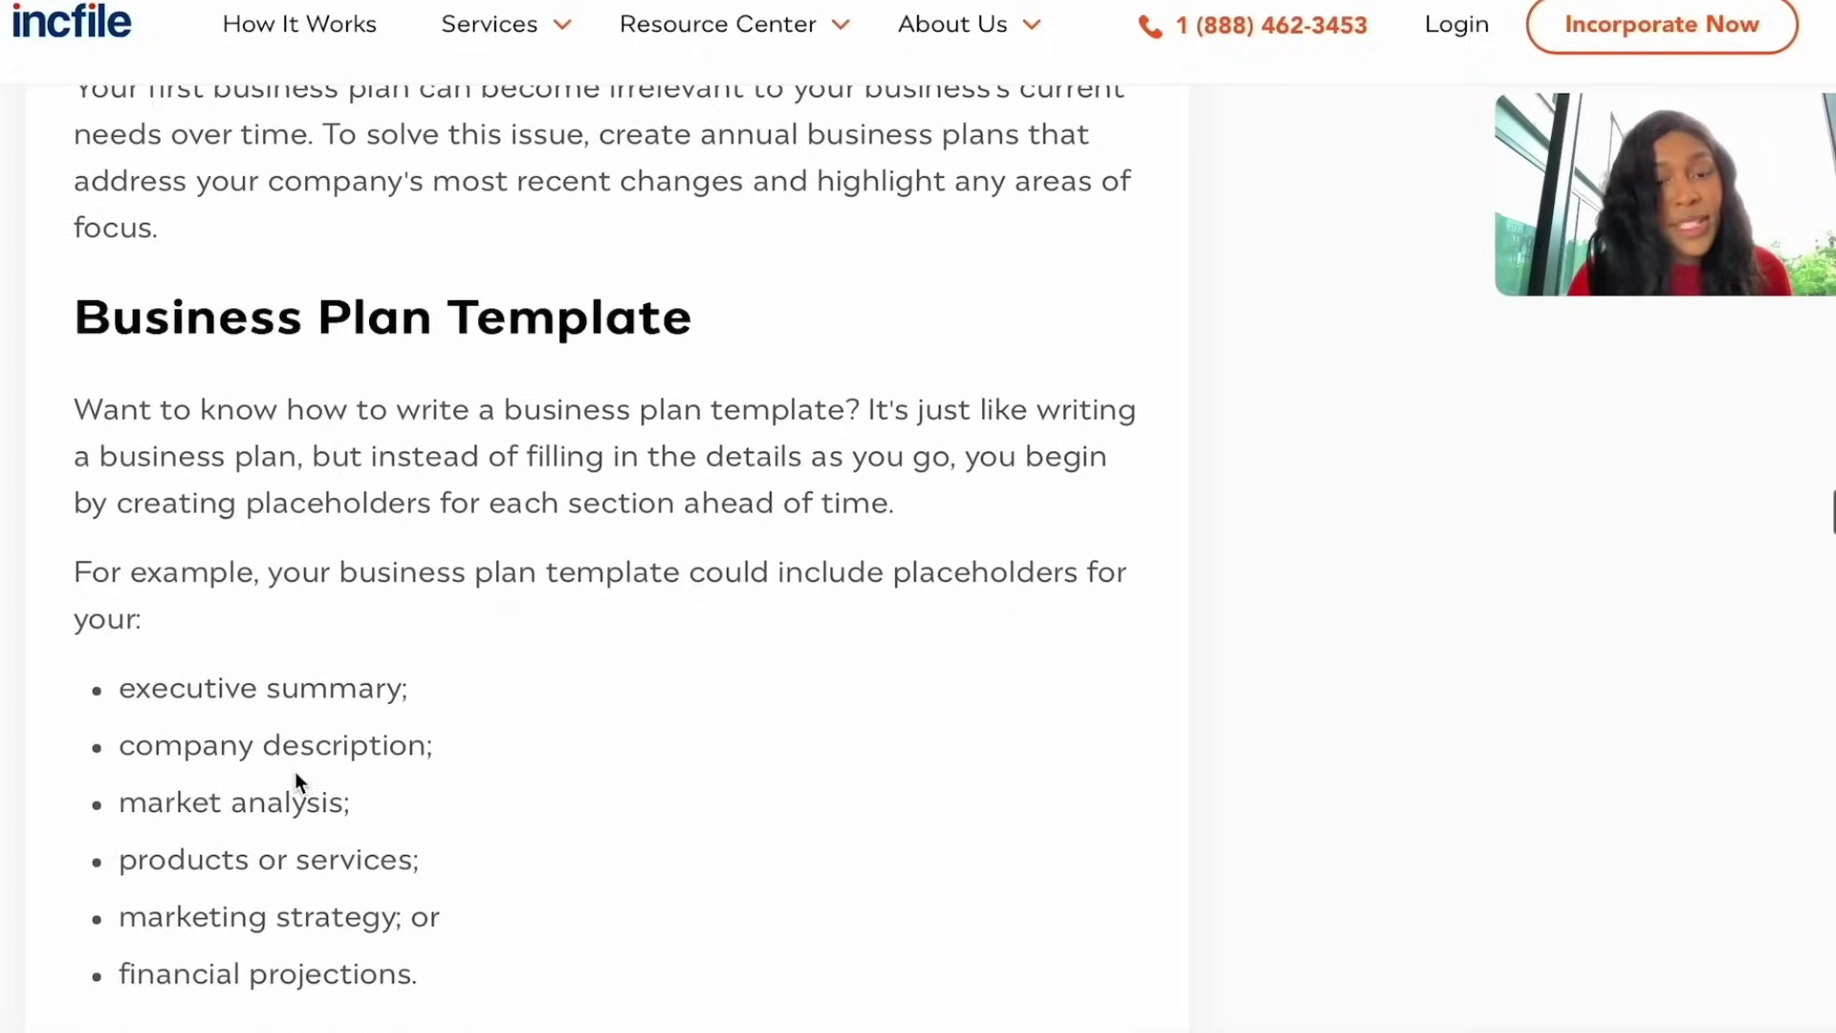
pyautogui.scroll(-12, 295, 776)
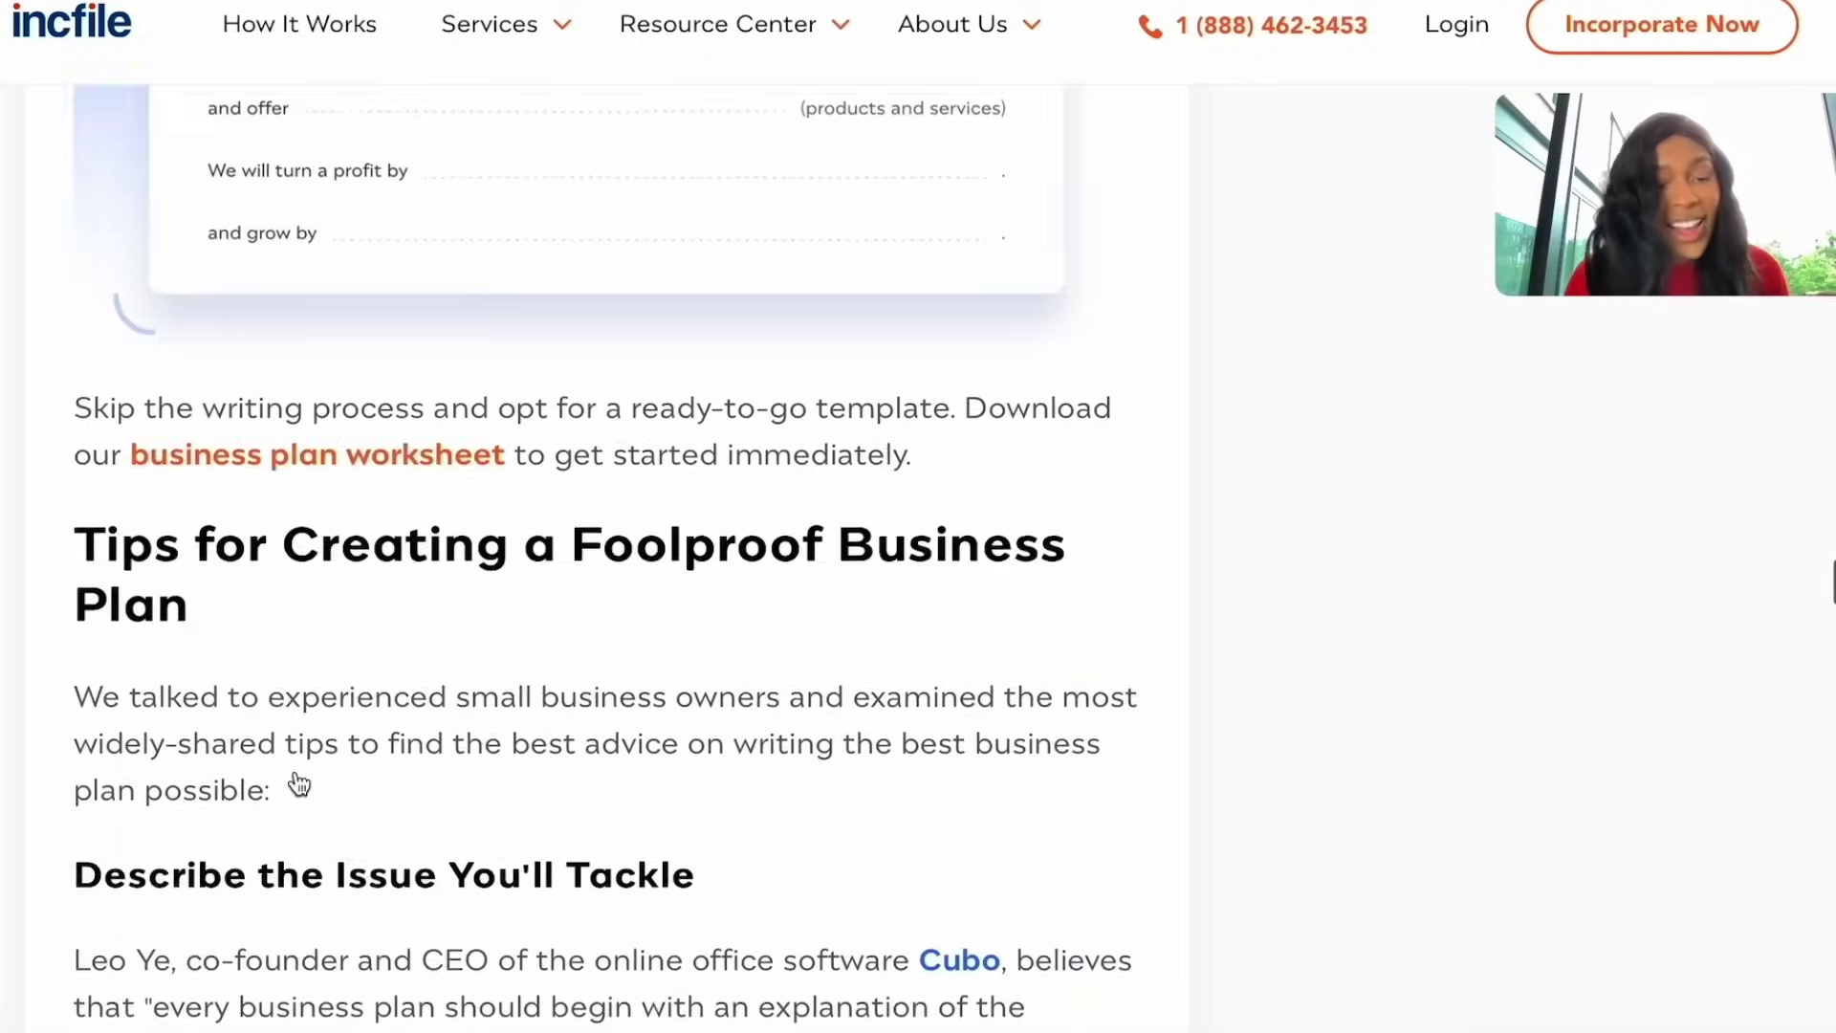
pyautogui.scroll(-3, 298, 781)
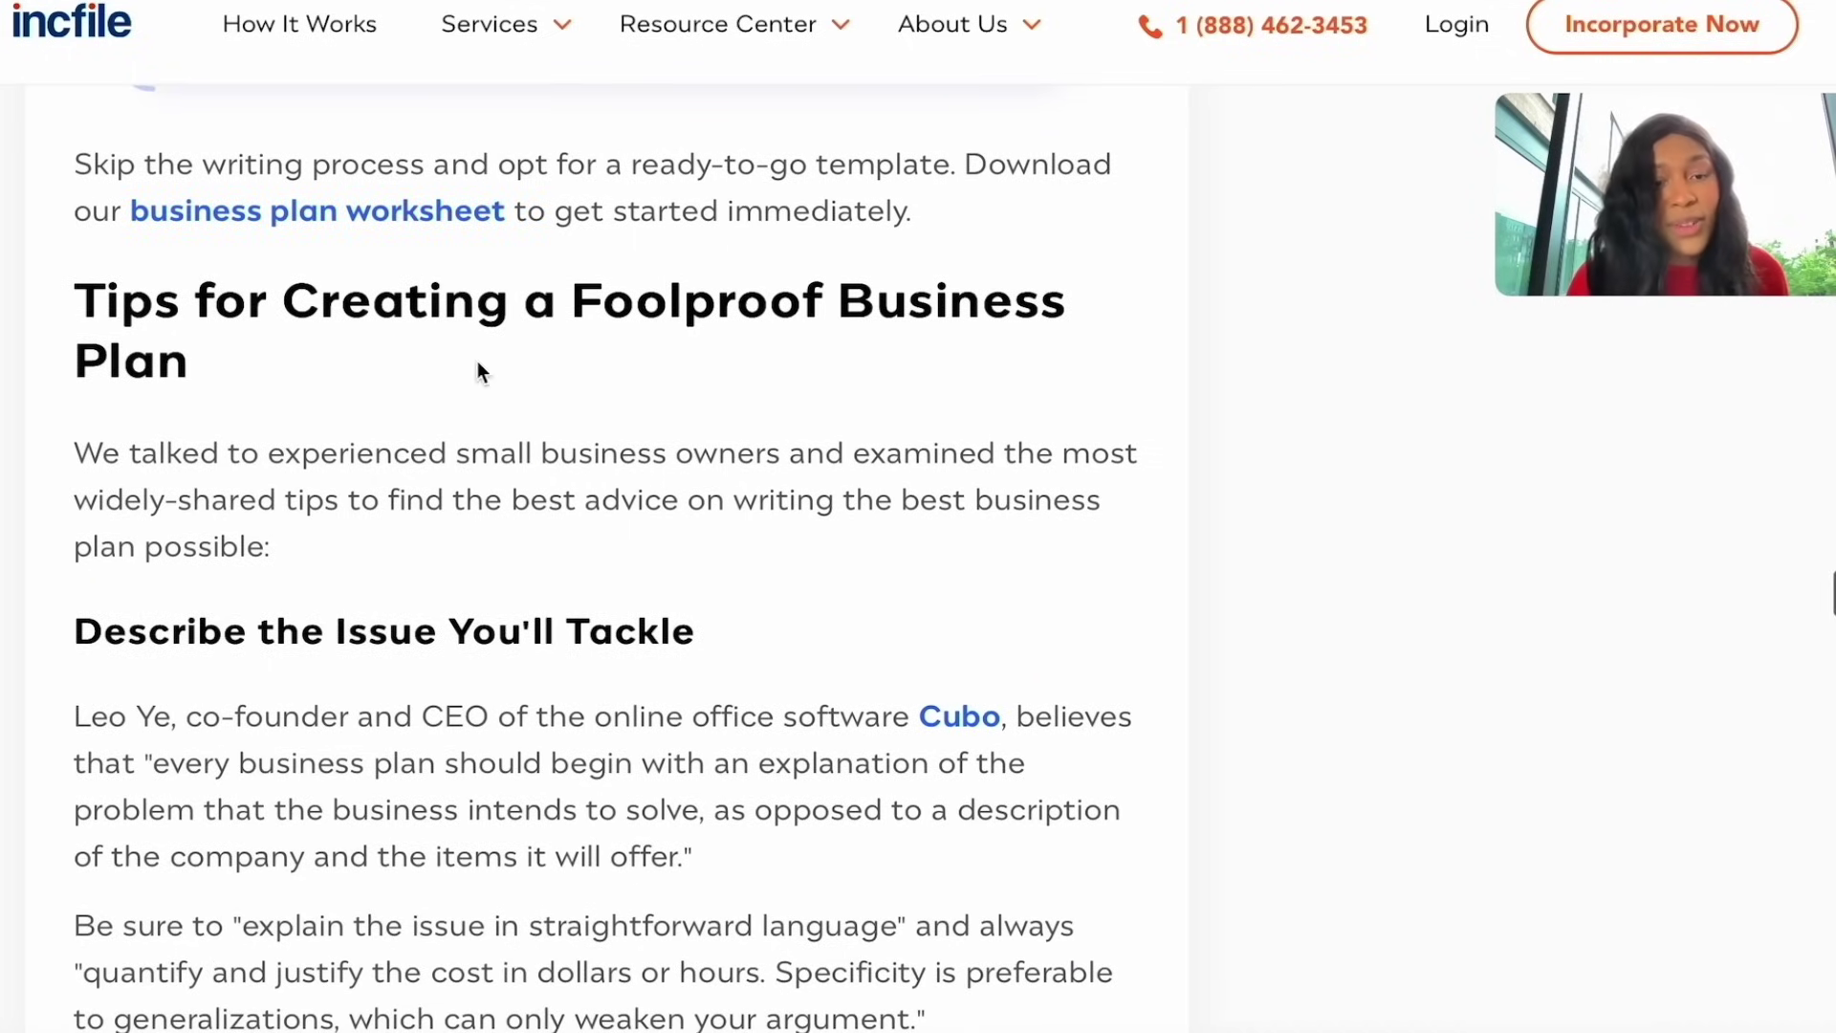
pyautogui.scroll(-3, 211, 658)
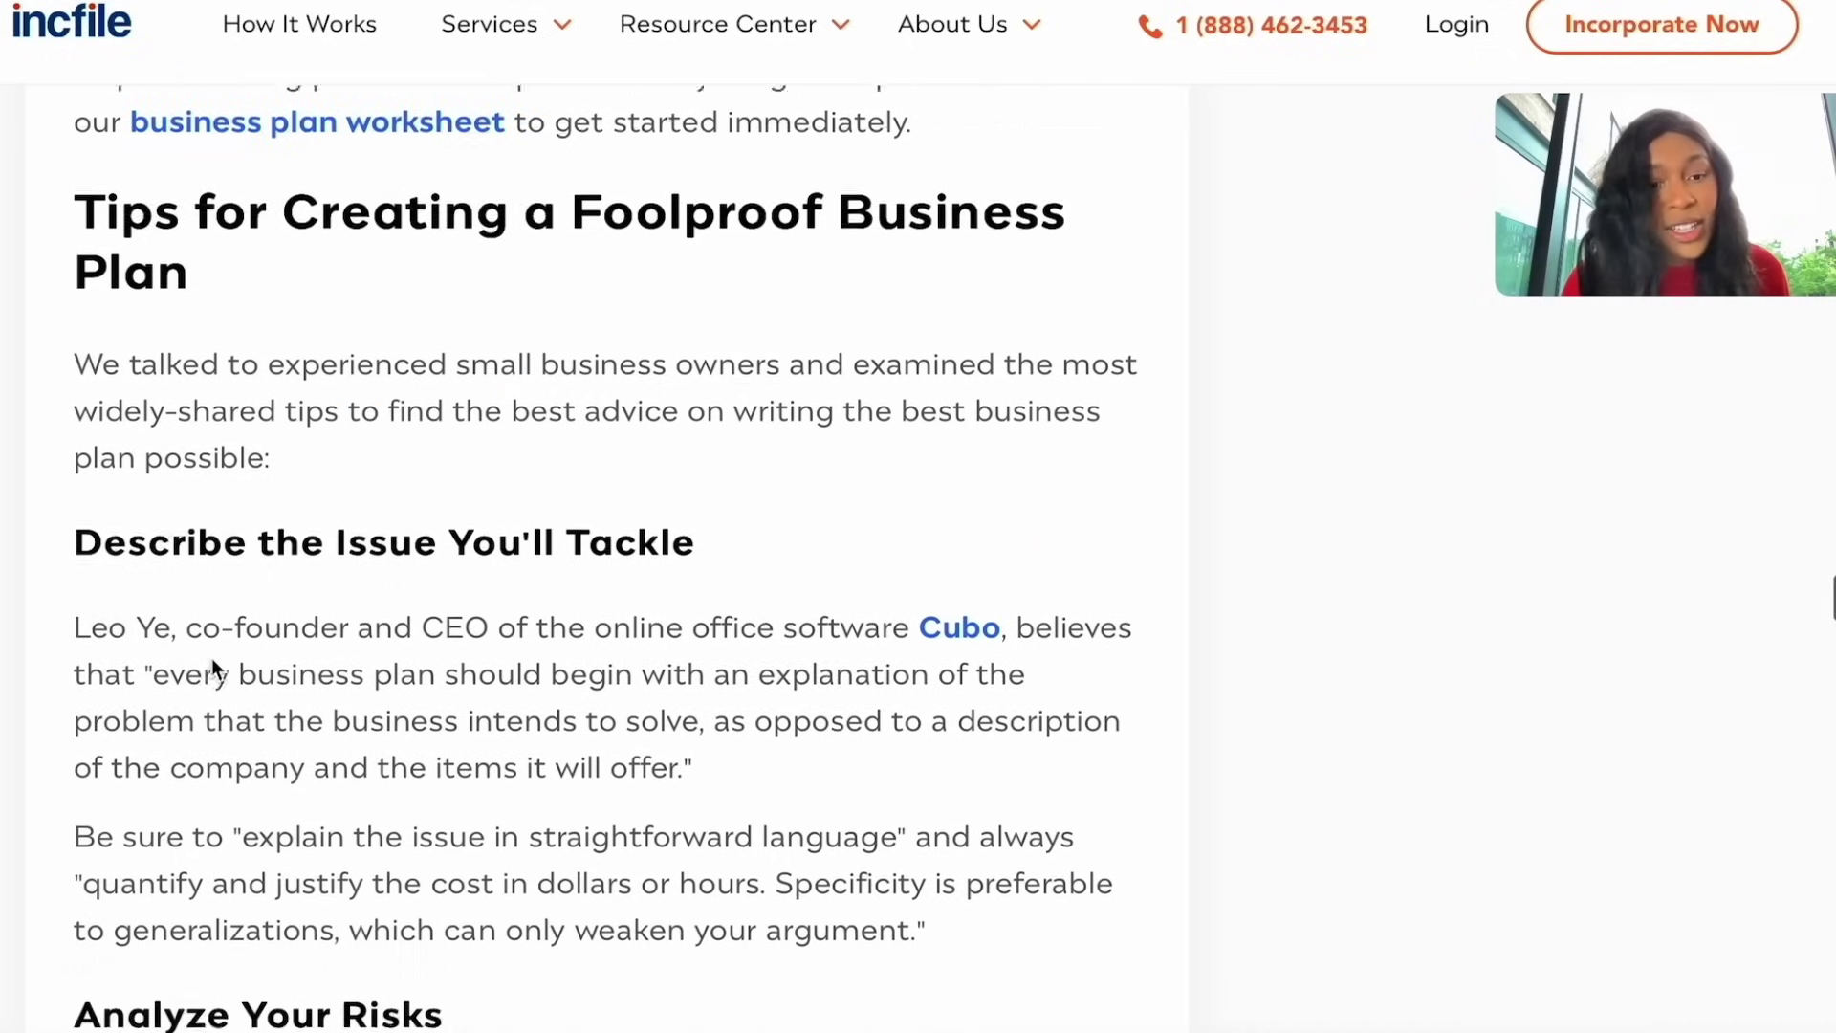
pyautogui.scroll(-4, 455, 732)
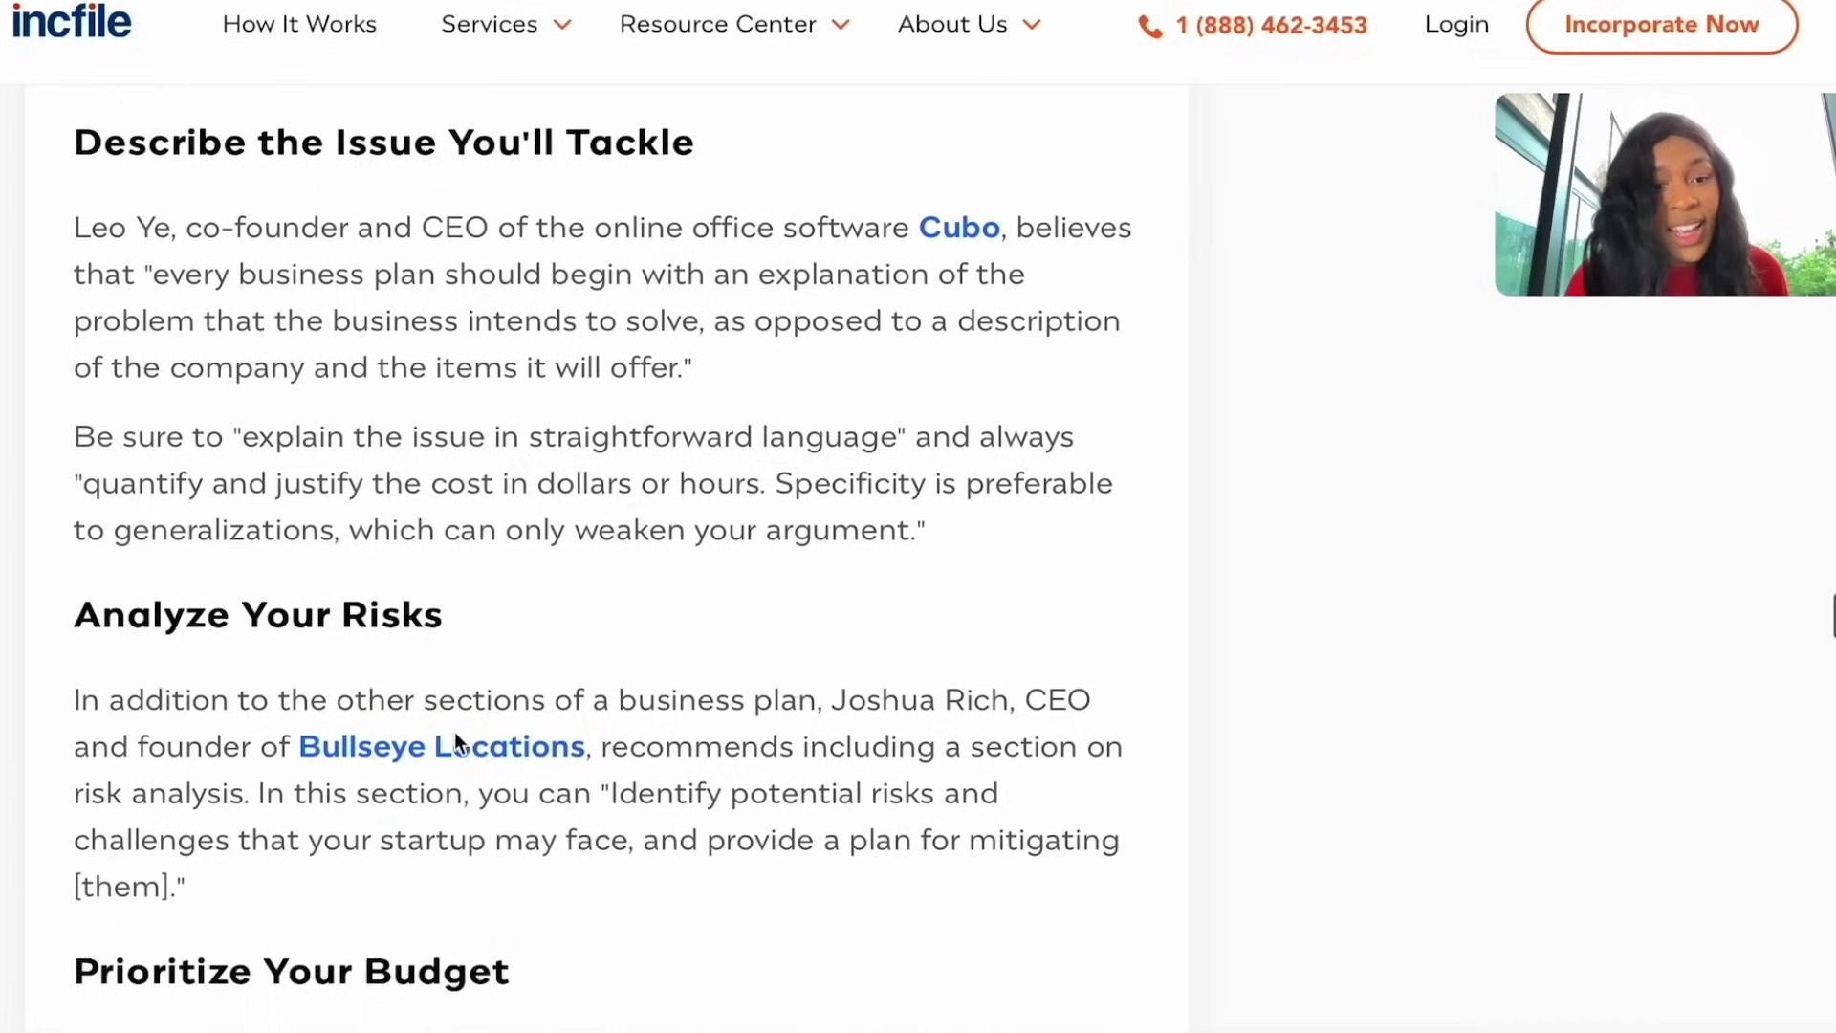
pyautogui.scroll(-8, 301, 863)
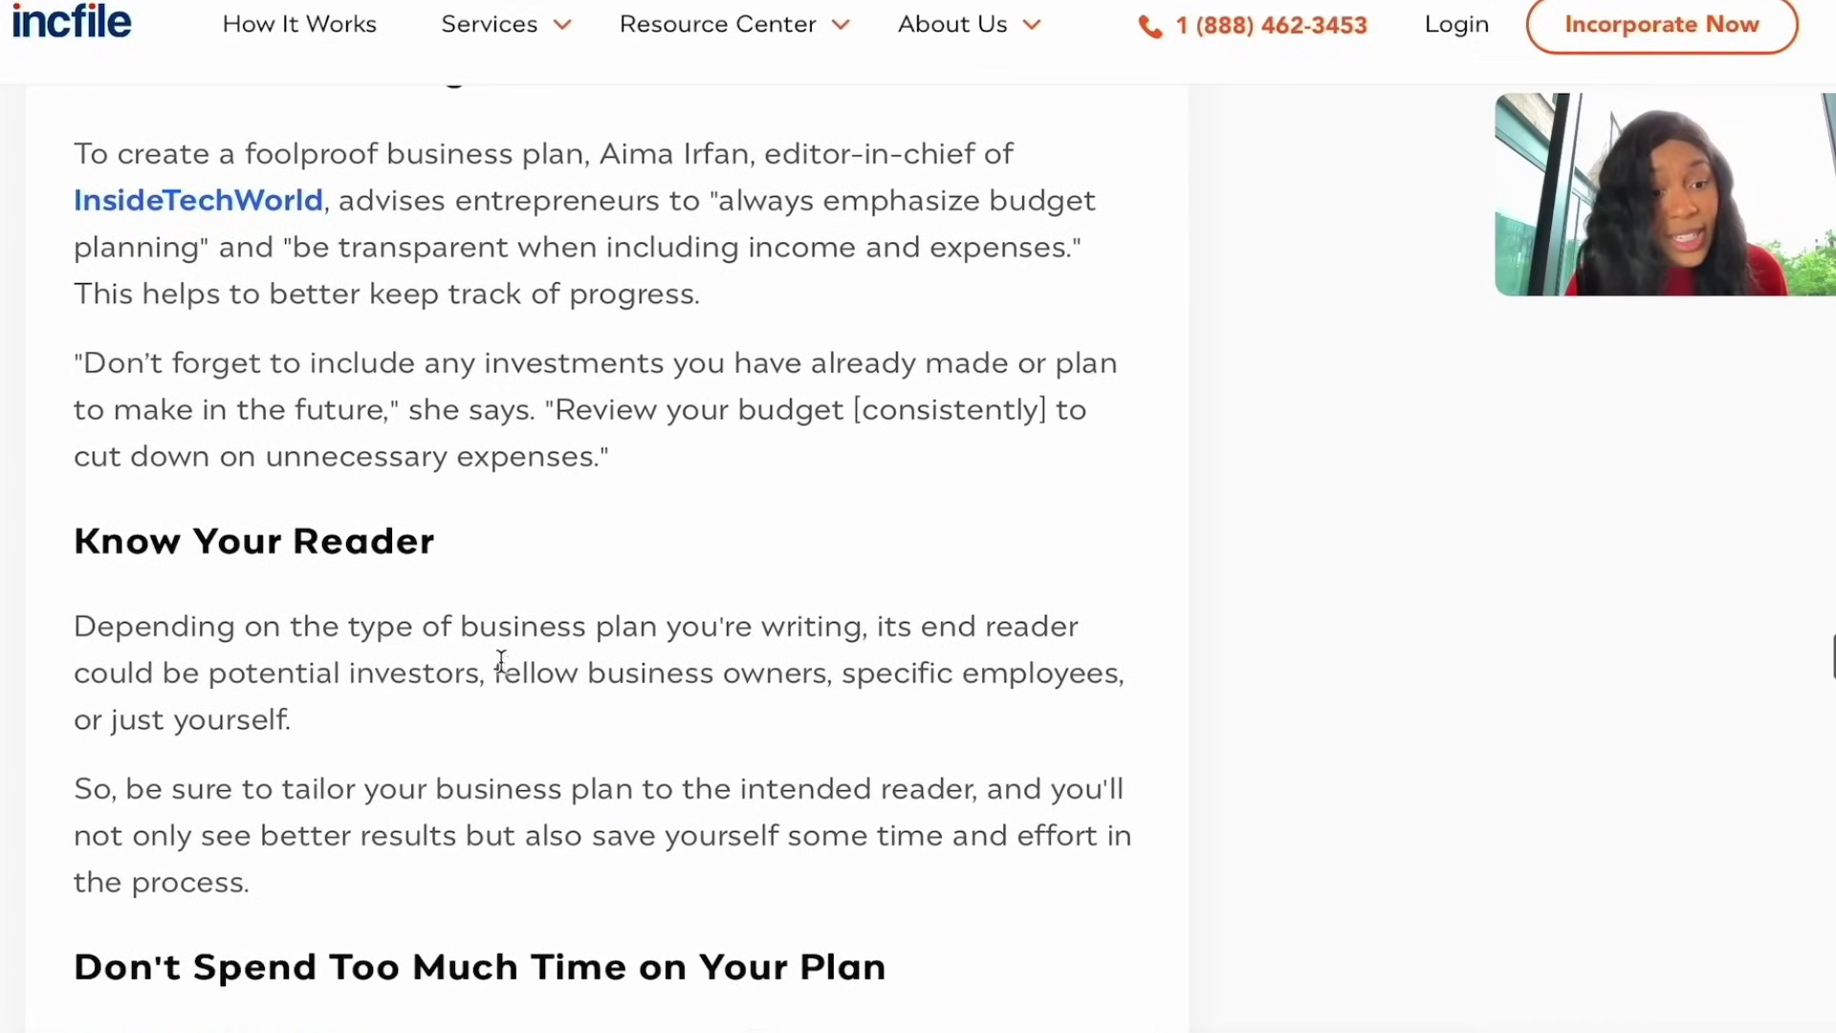
pyautogui.scroll(-6, 243, 945)
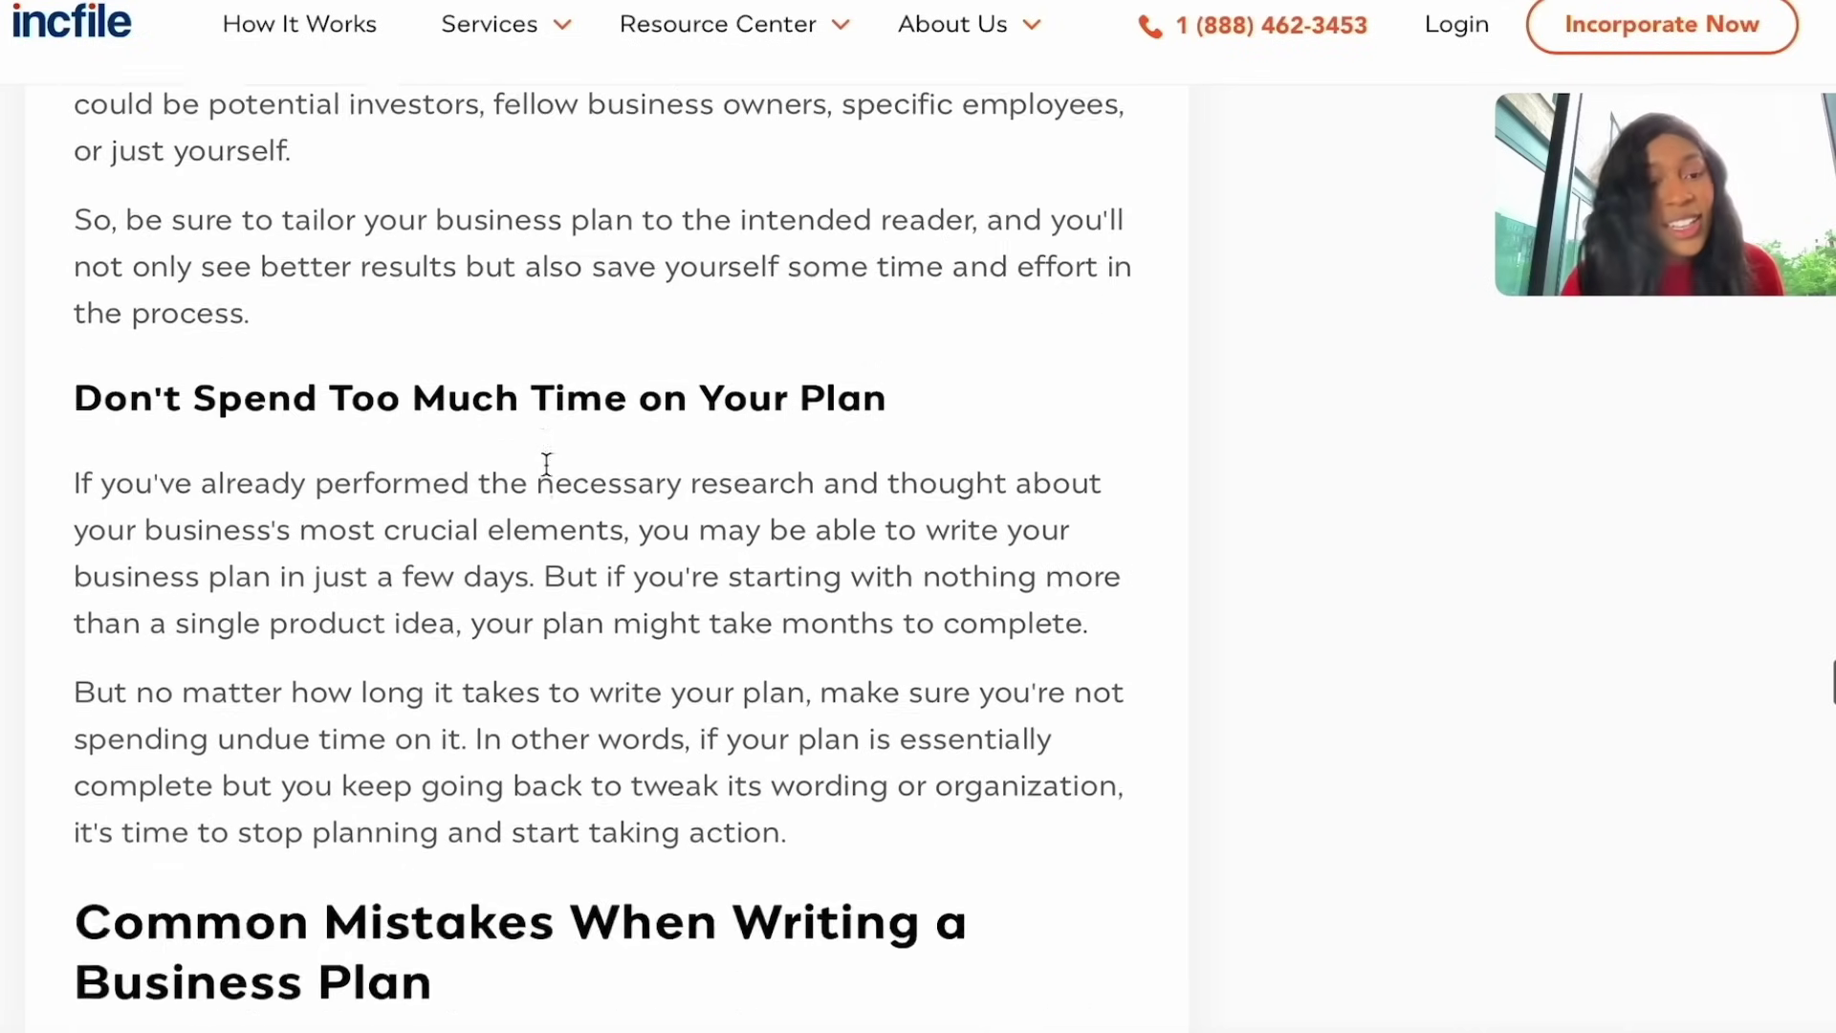
pyautogui.scroll(2, 607, 463)
# - Read through the guide's common business plan mistakes and the frequently asked questions on core sections and the nine writing steps
pyautogui.scroll(-6, 935, 573)
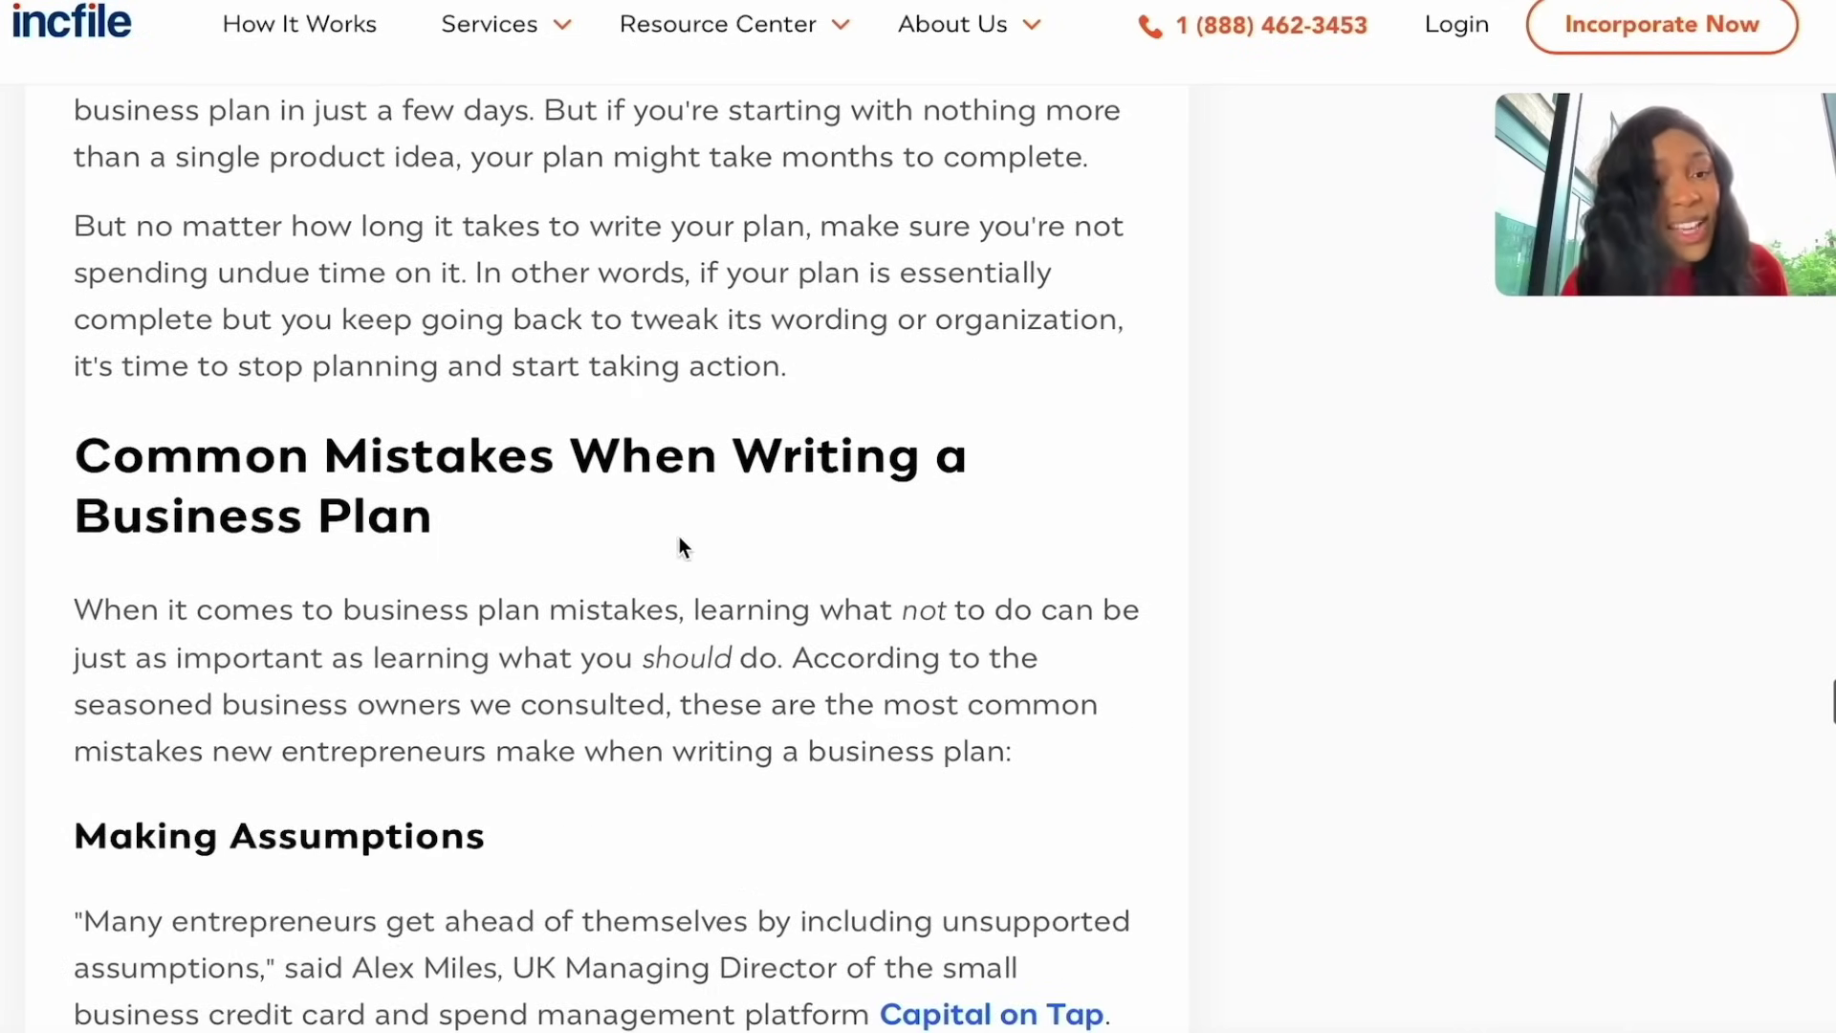
pyautogui.scroll(-5, 375, 597)
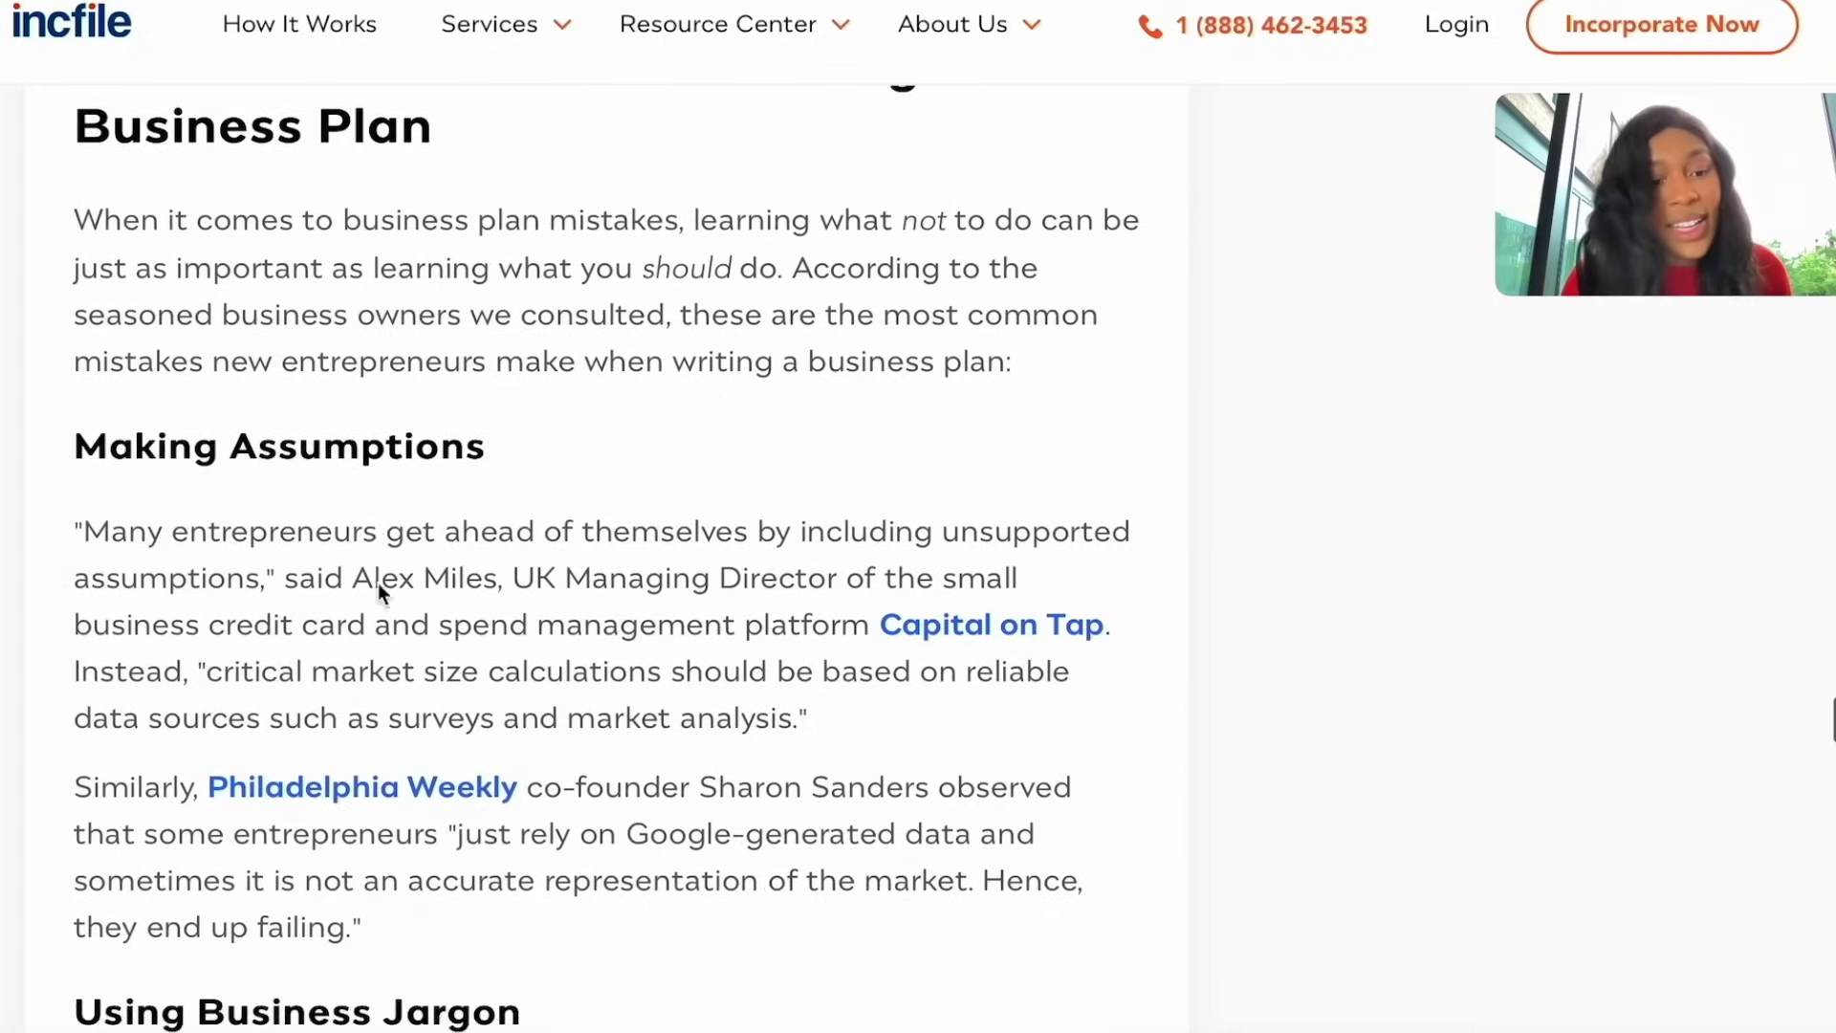
pyautogui.scroll(-2, 307, 677)
pyautogui.scroll(-4, 306, 675)
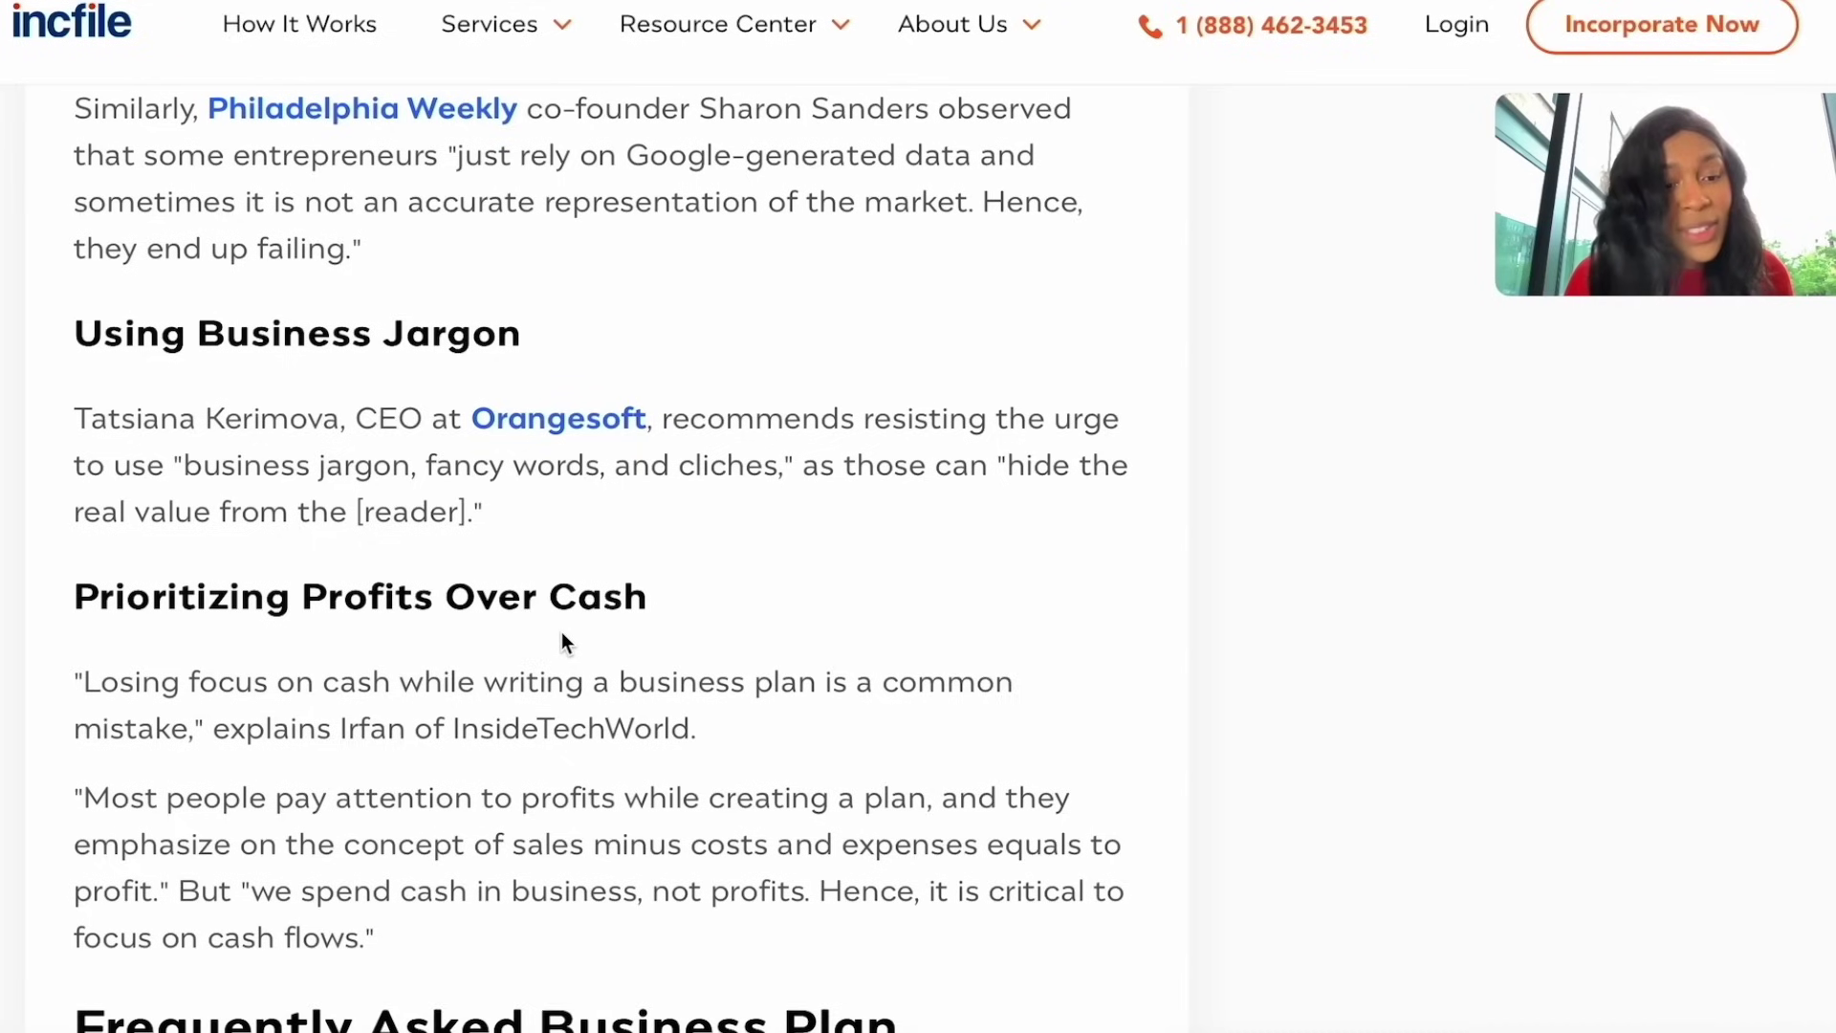
pyautogui.scroll(-4, 560, 631)
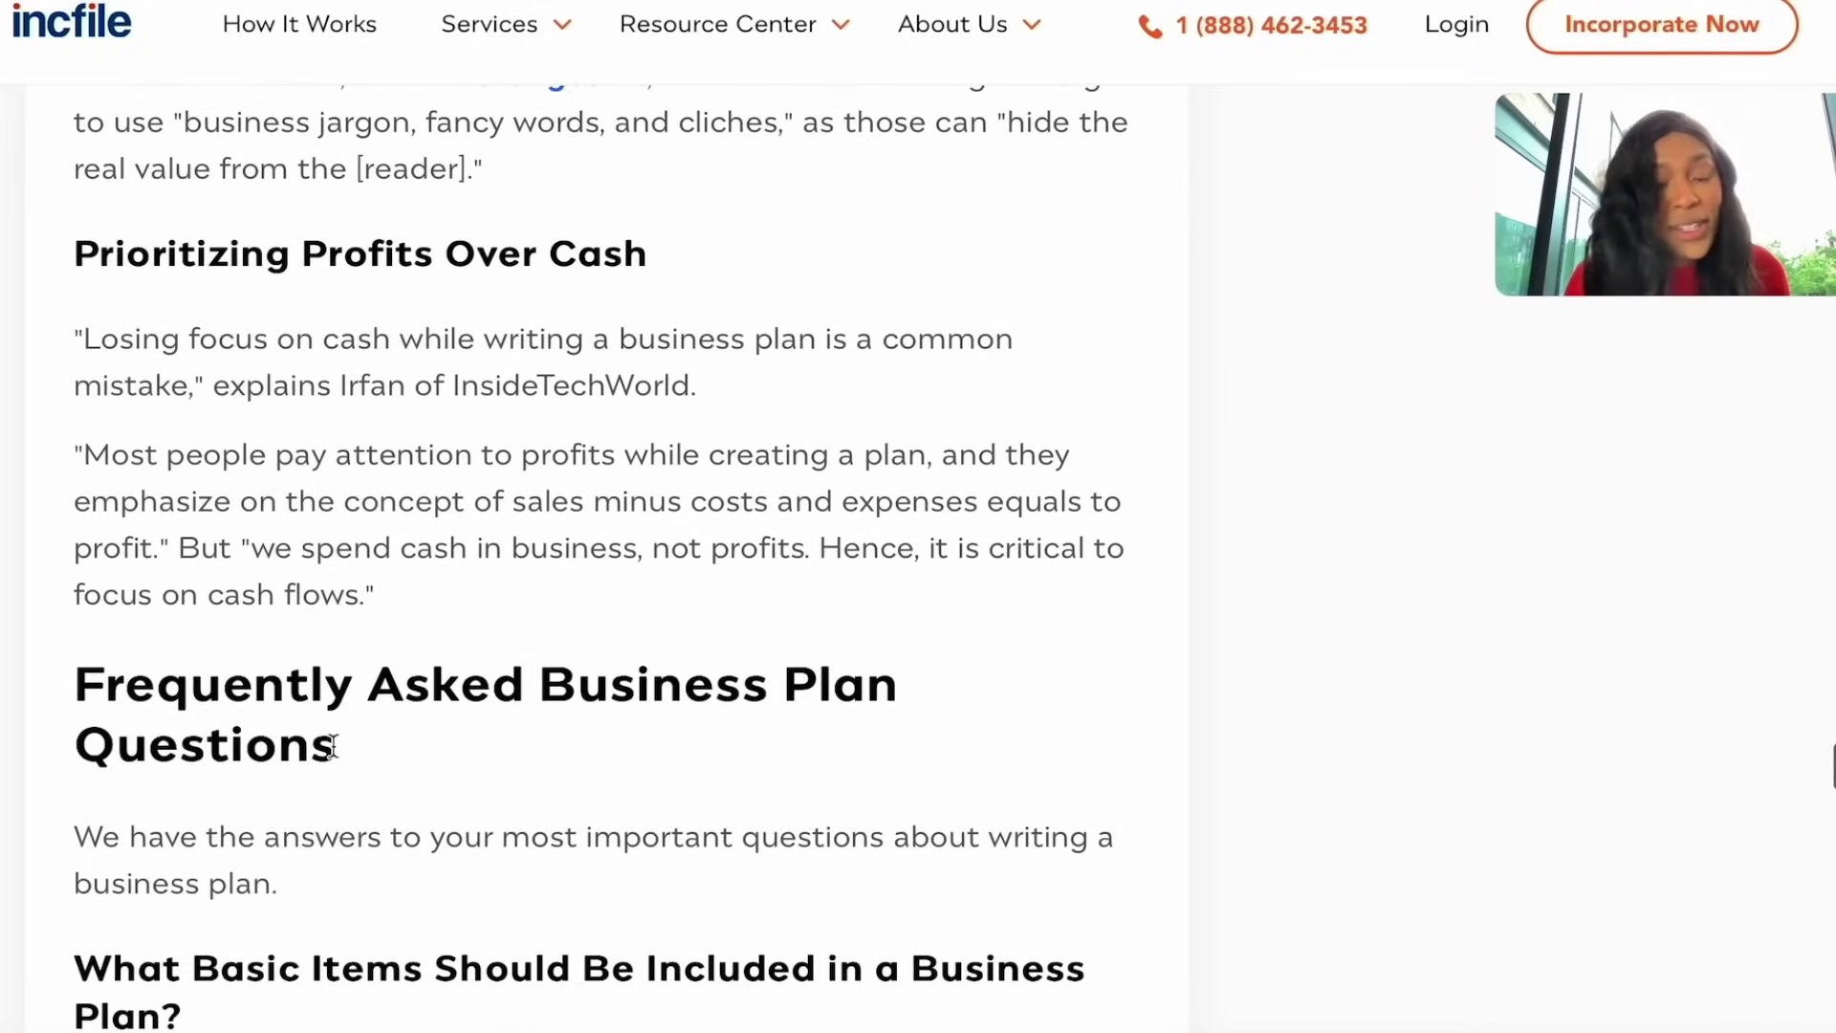
pyautogui.scroll(-2, 330, 742)
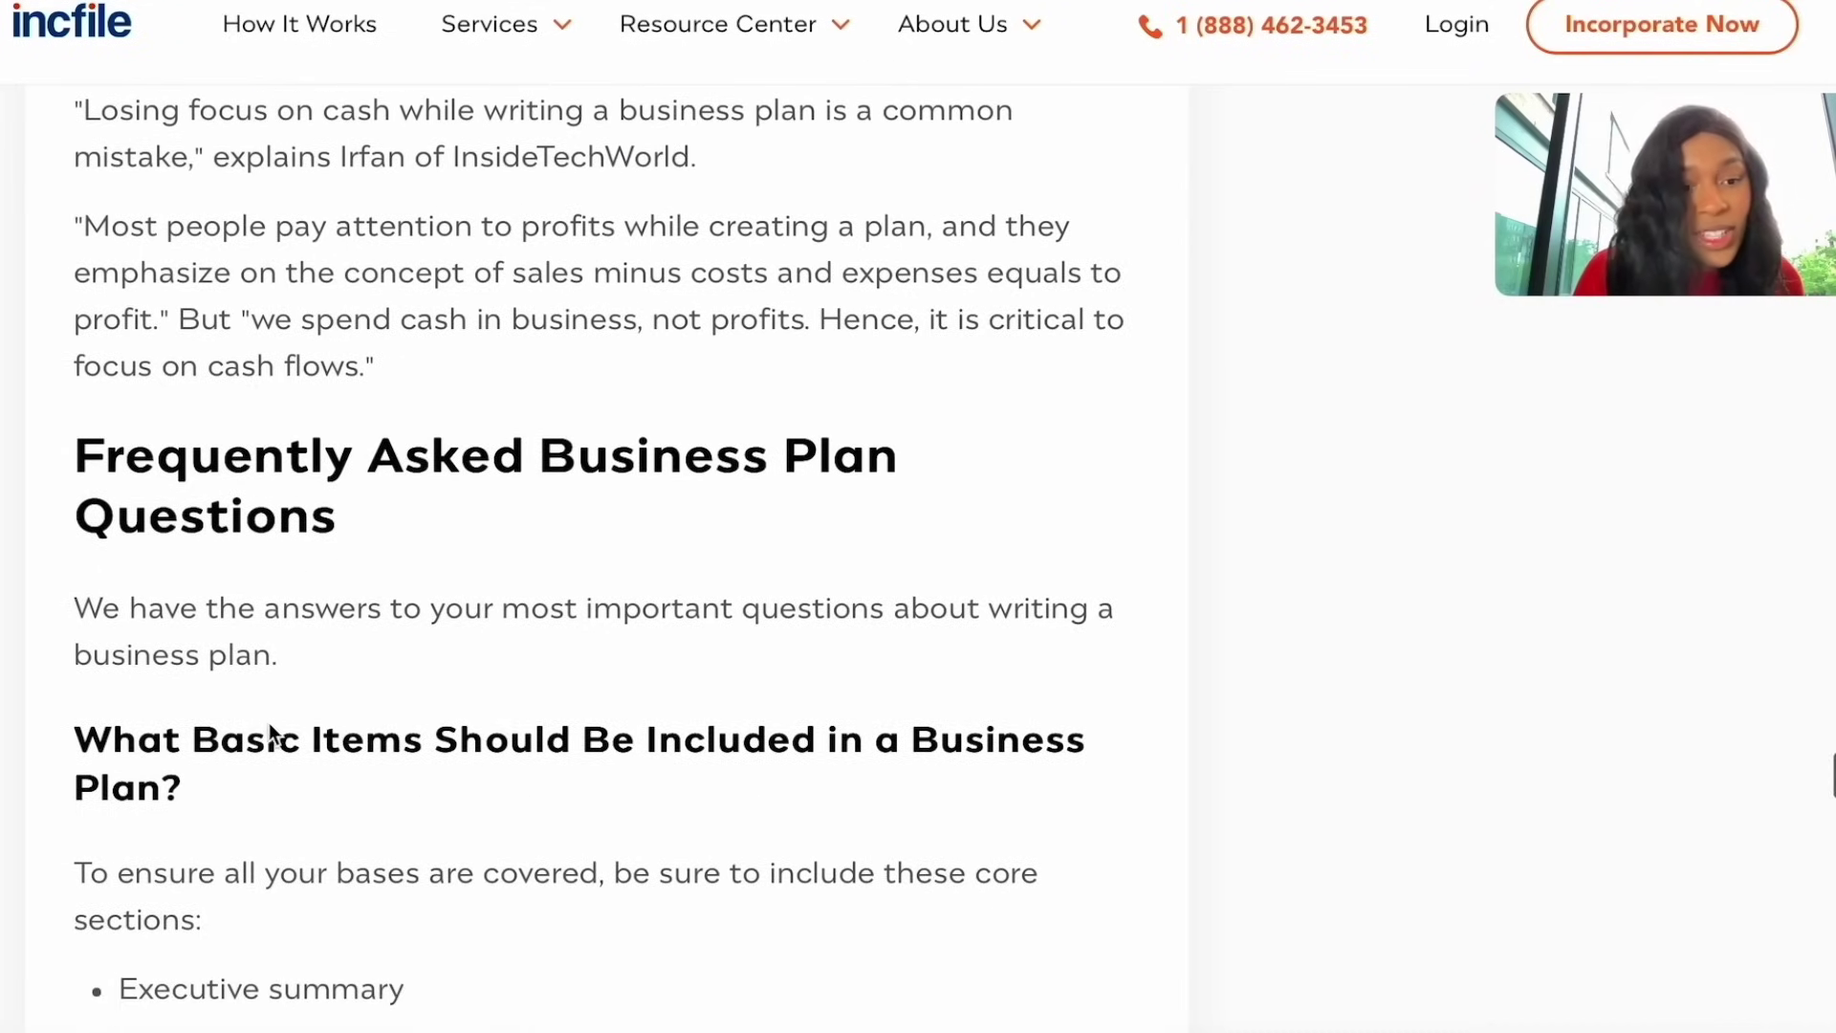
pyautogui.scroll(-2, 268, 723)
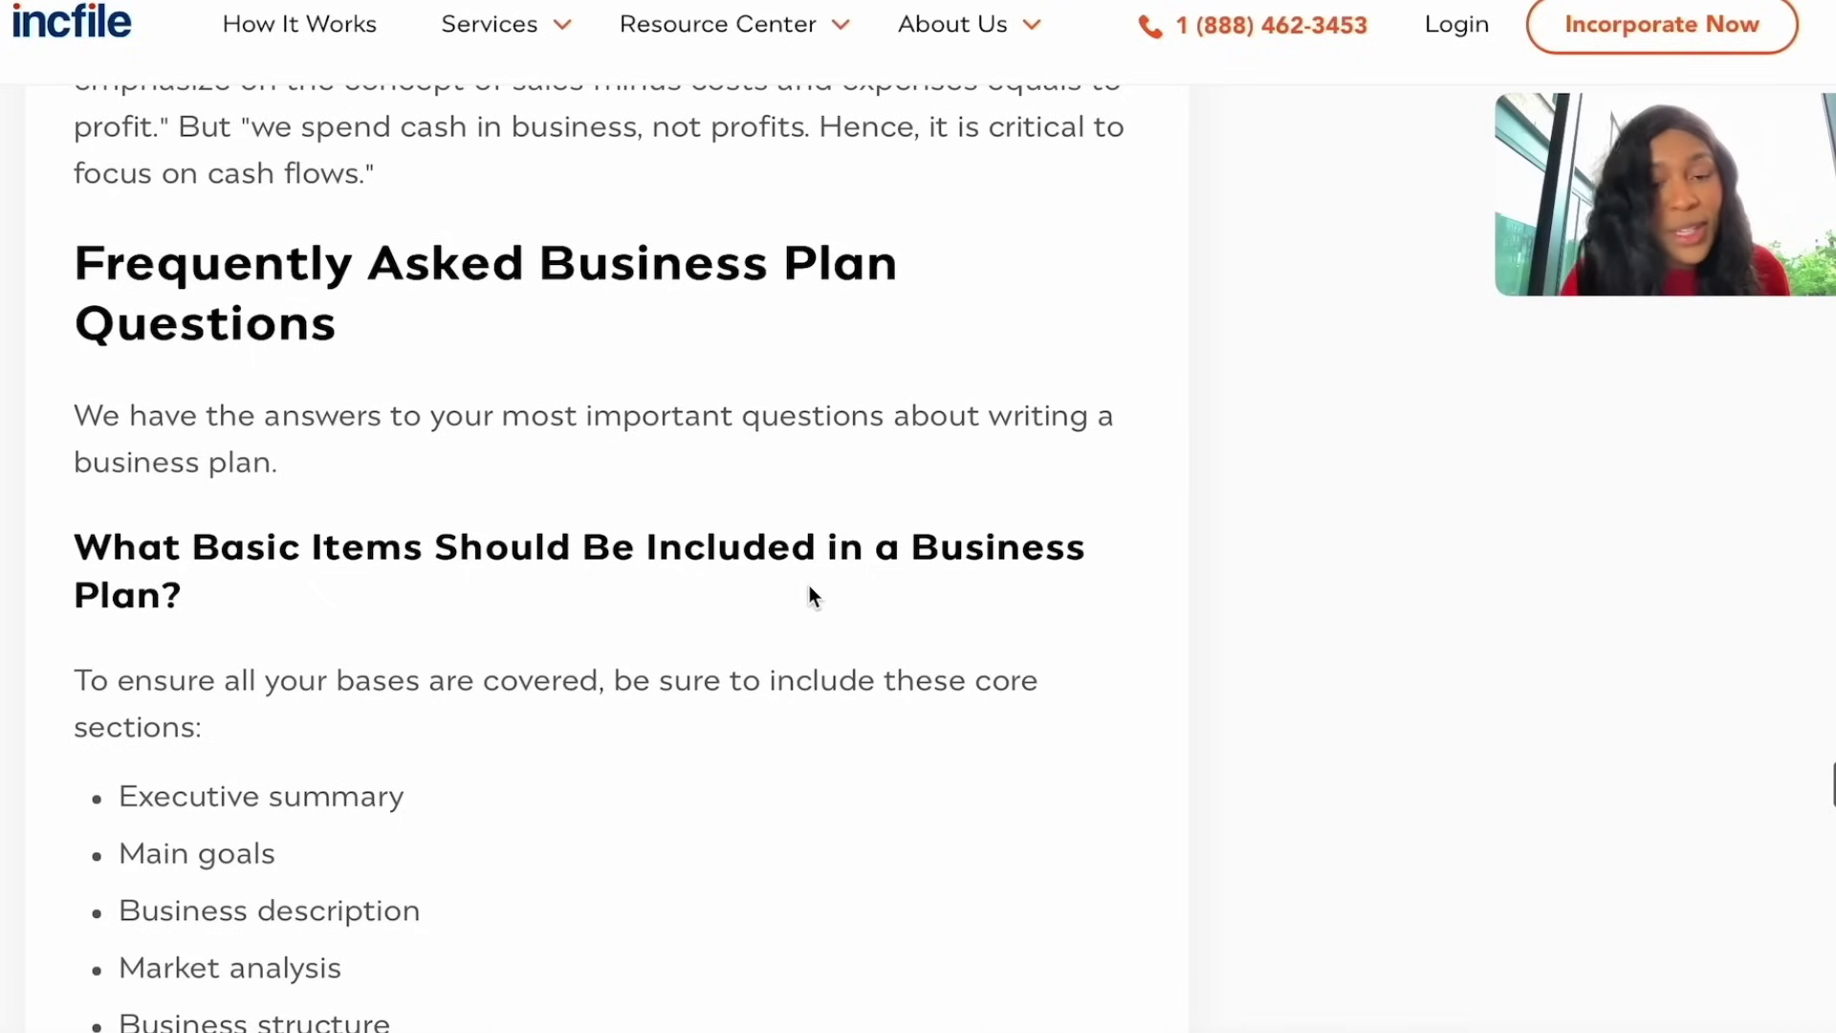
pyautogui.scroll(-2, 325, 635)
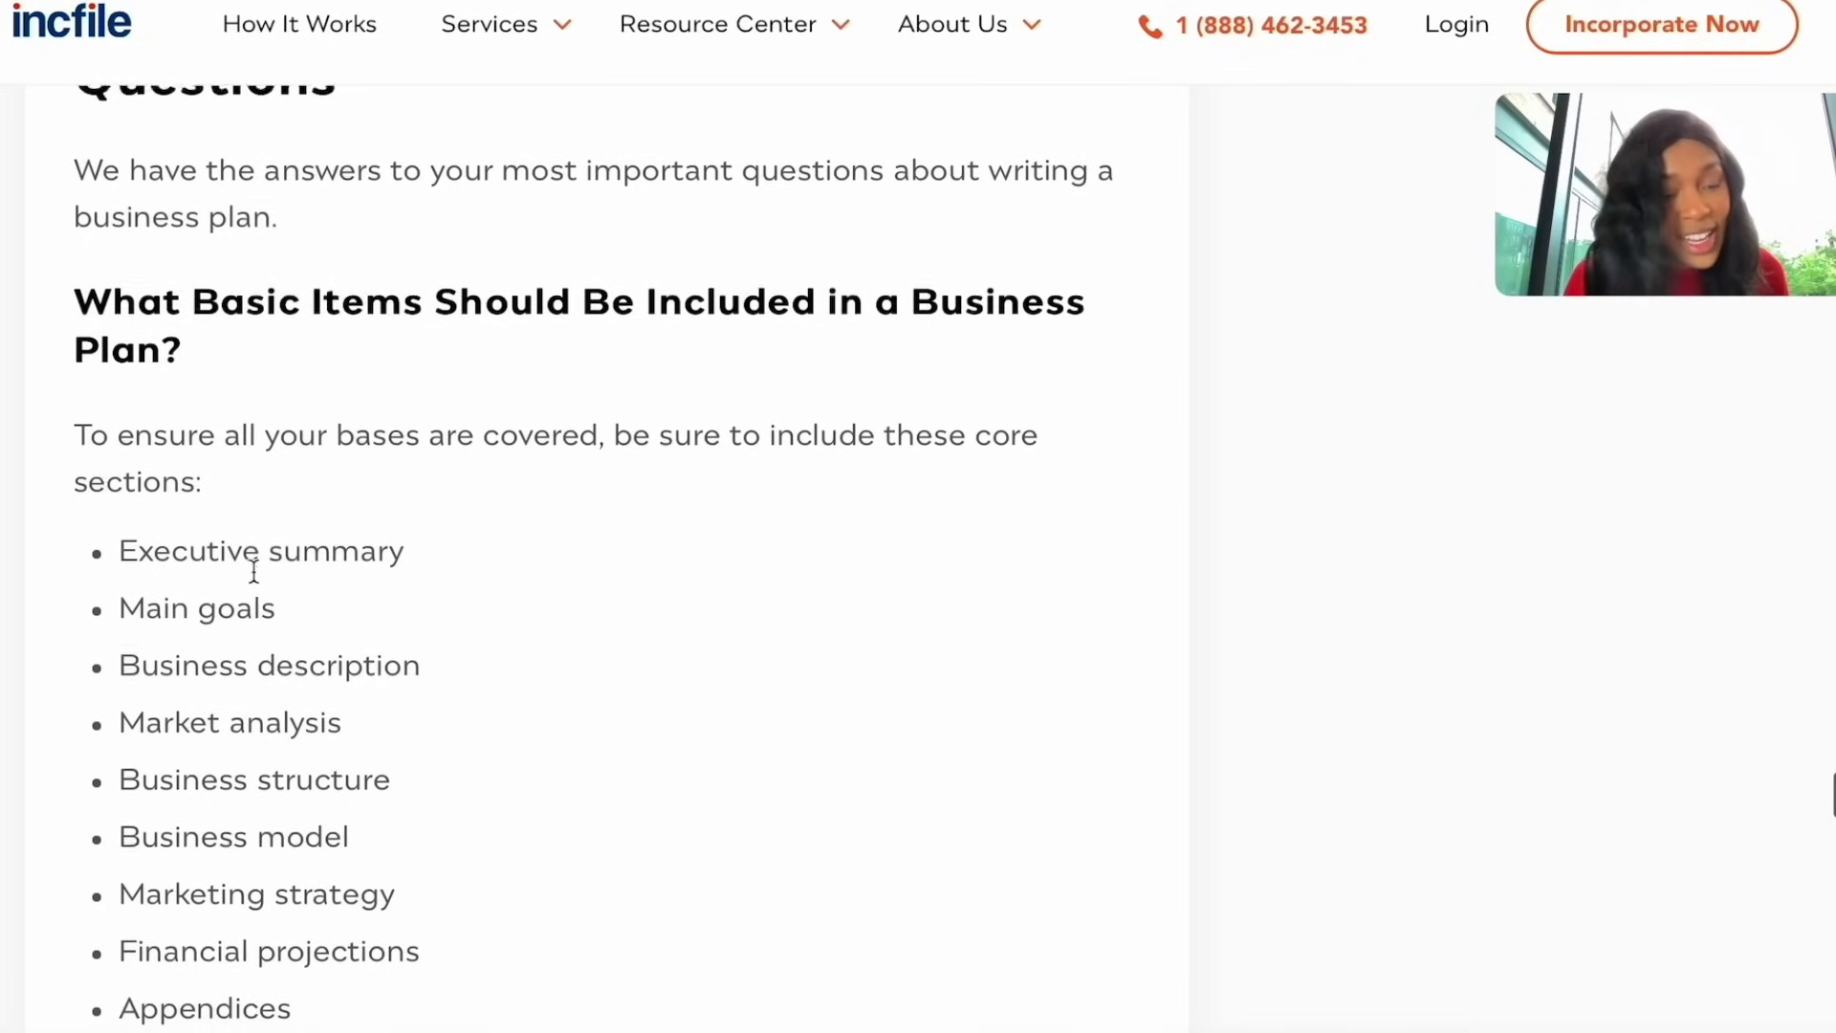
pyautogui.scroll(-1, 254, 572)
pyautogui.scroll(-7, 255, 579)
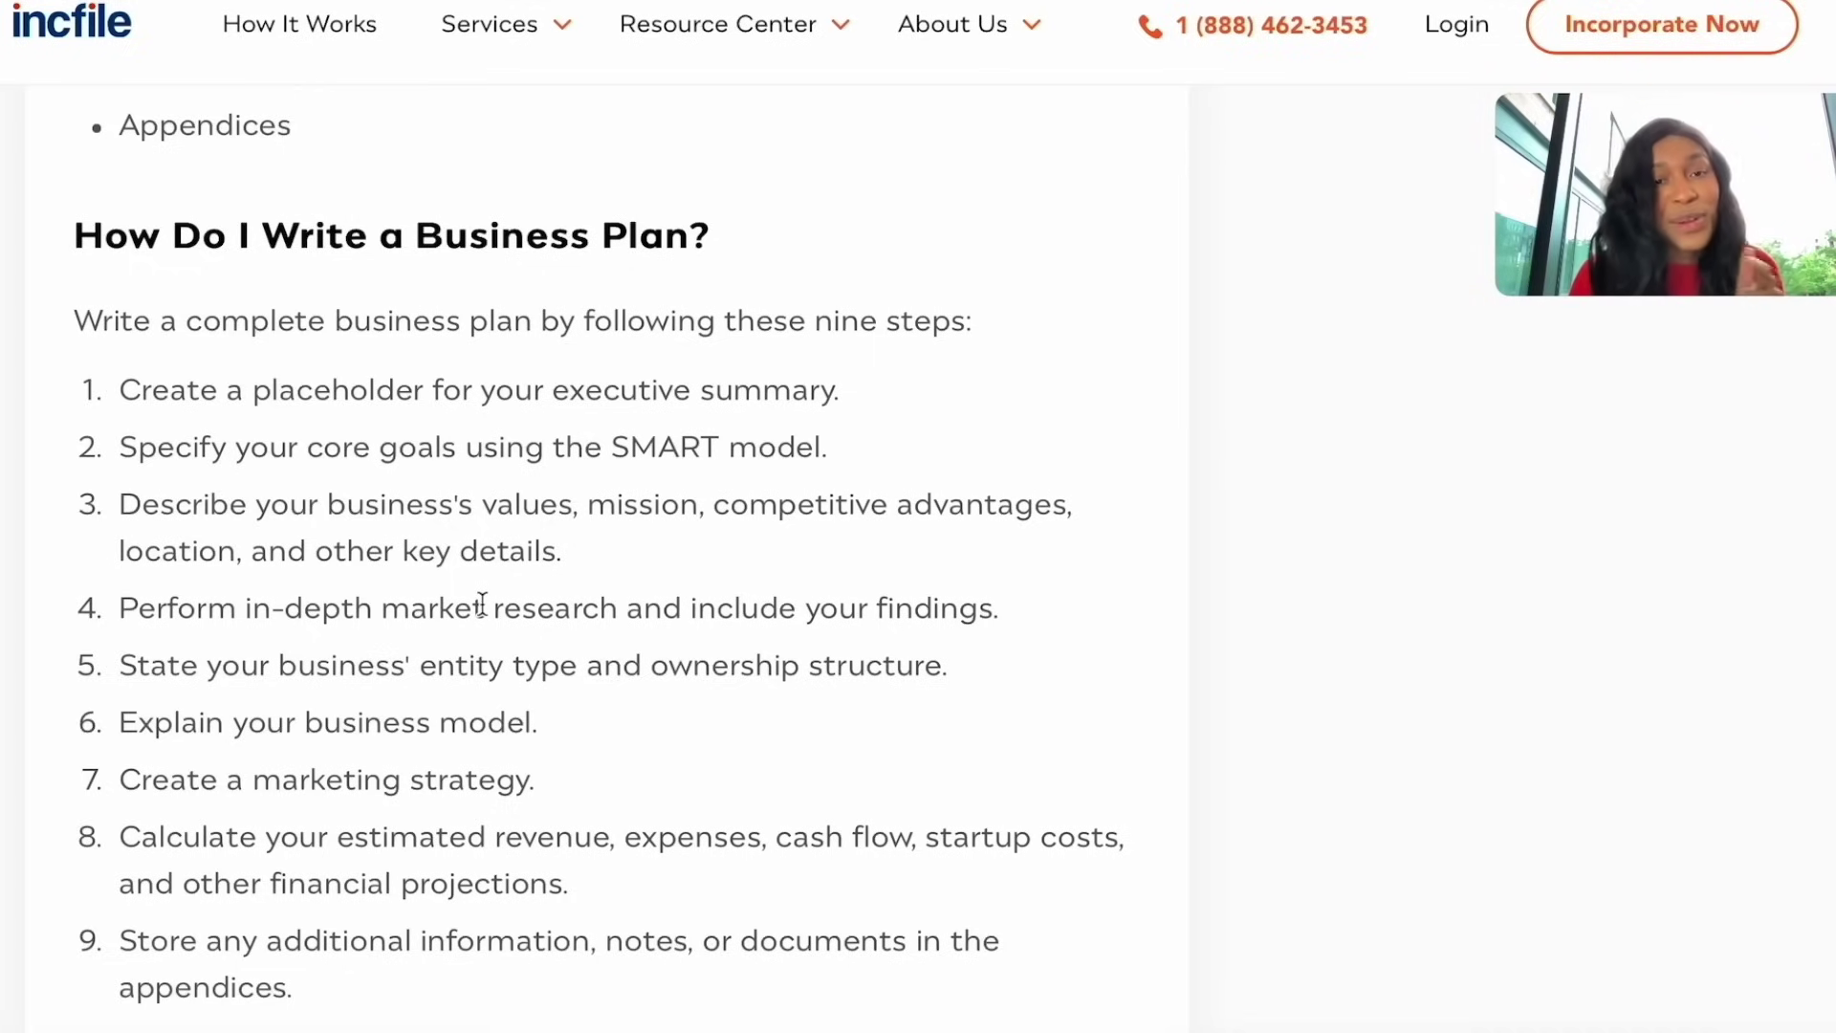
# - Copy the guide's text, selecting from its closing section back up toward the start of the article
pyautogui.scroll(-7, 482, 605)
pyautogui.moveTo(463, 599); pyautogui.dragTo(260, 2)
pyautogui.scroll(20, 607, 554)
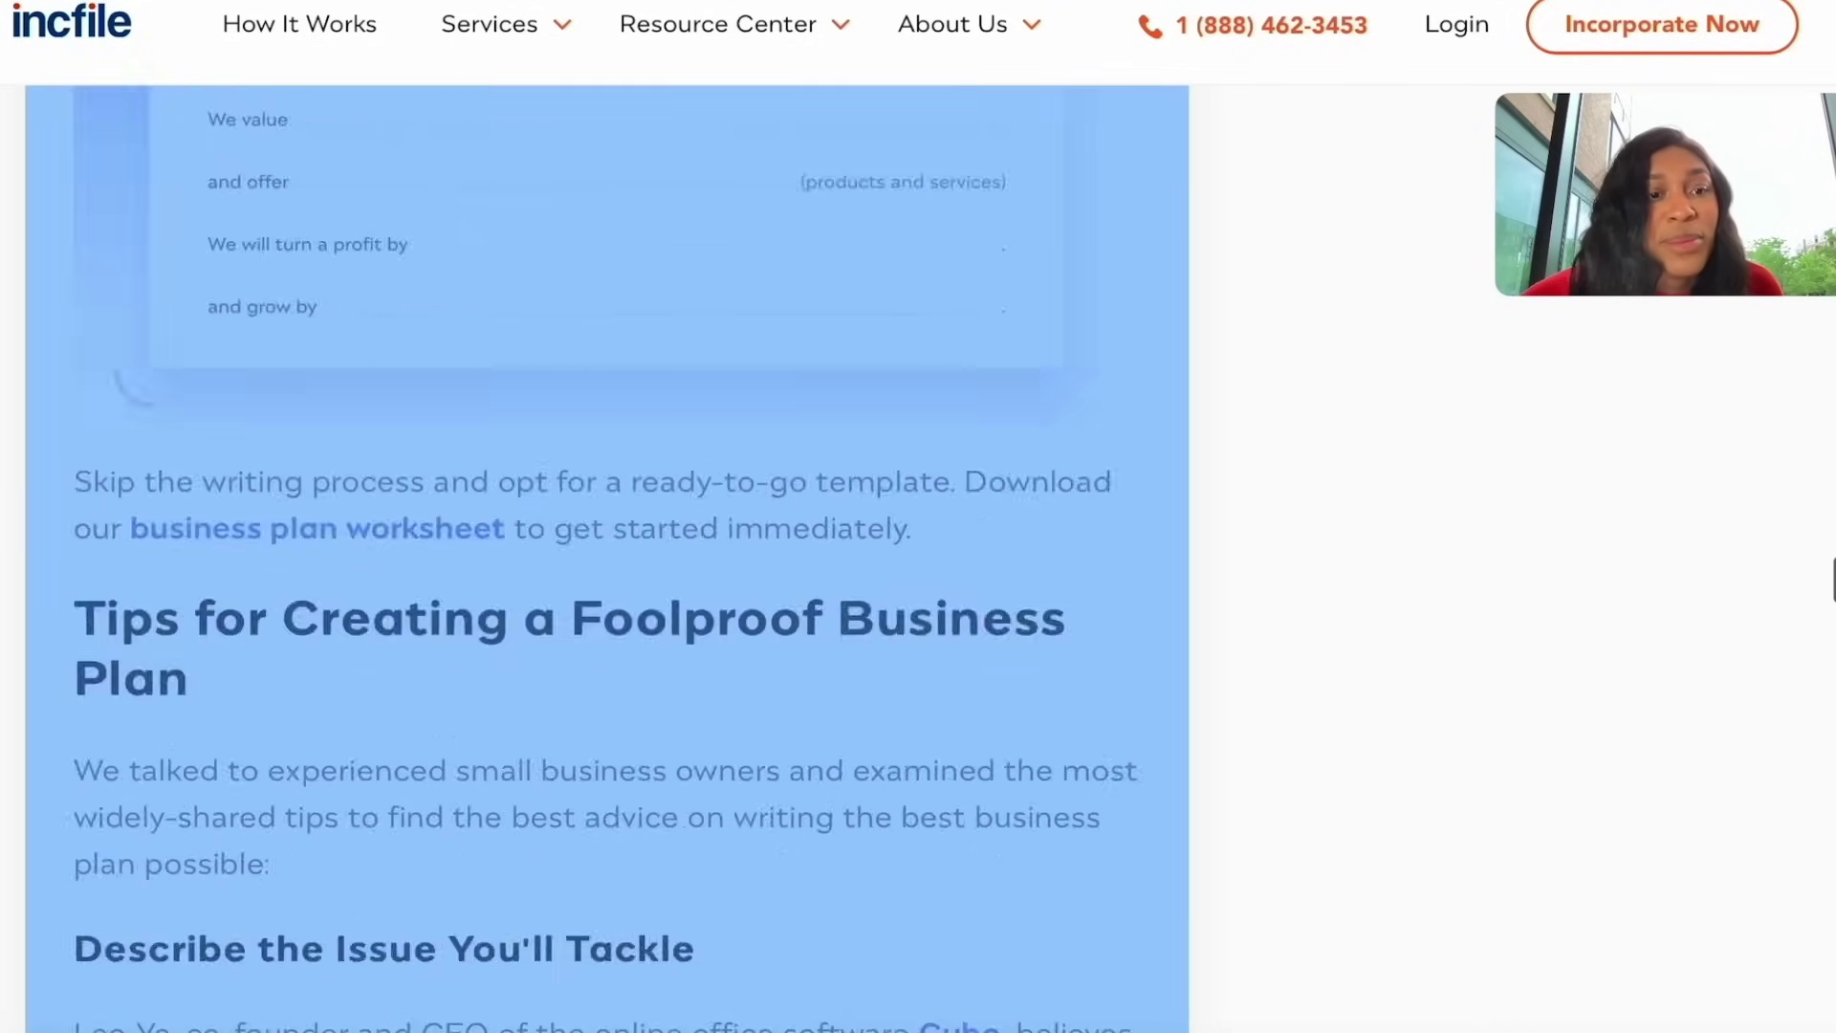
pyautogui.scroll(20, 85, 350)
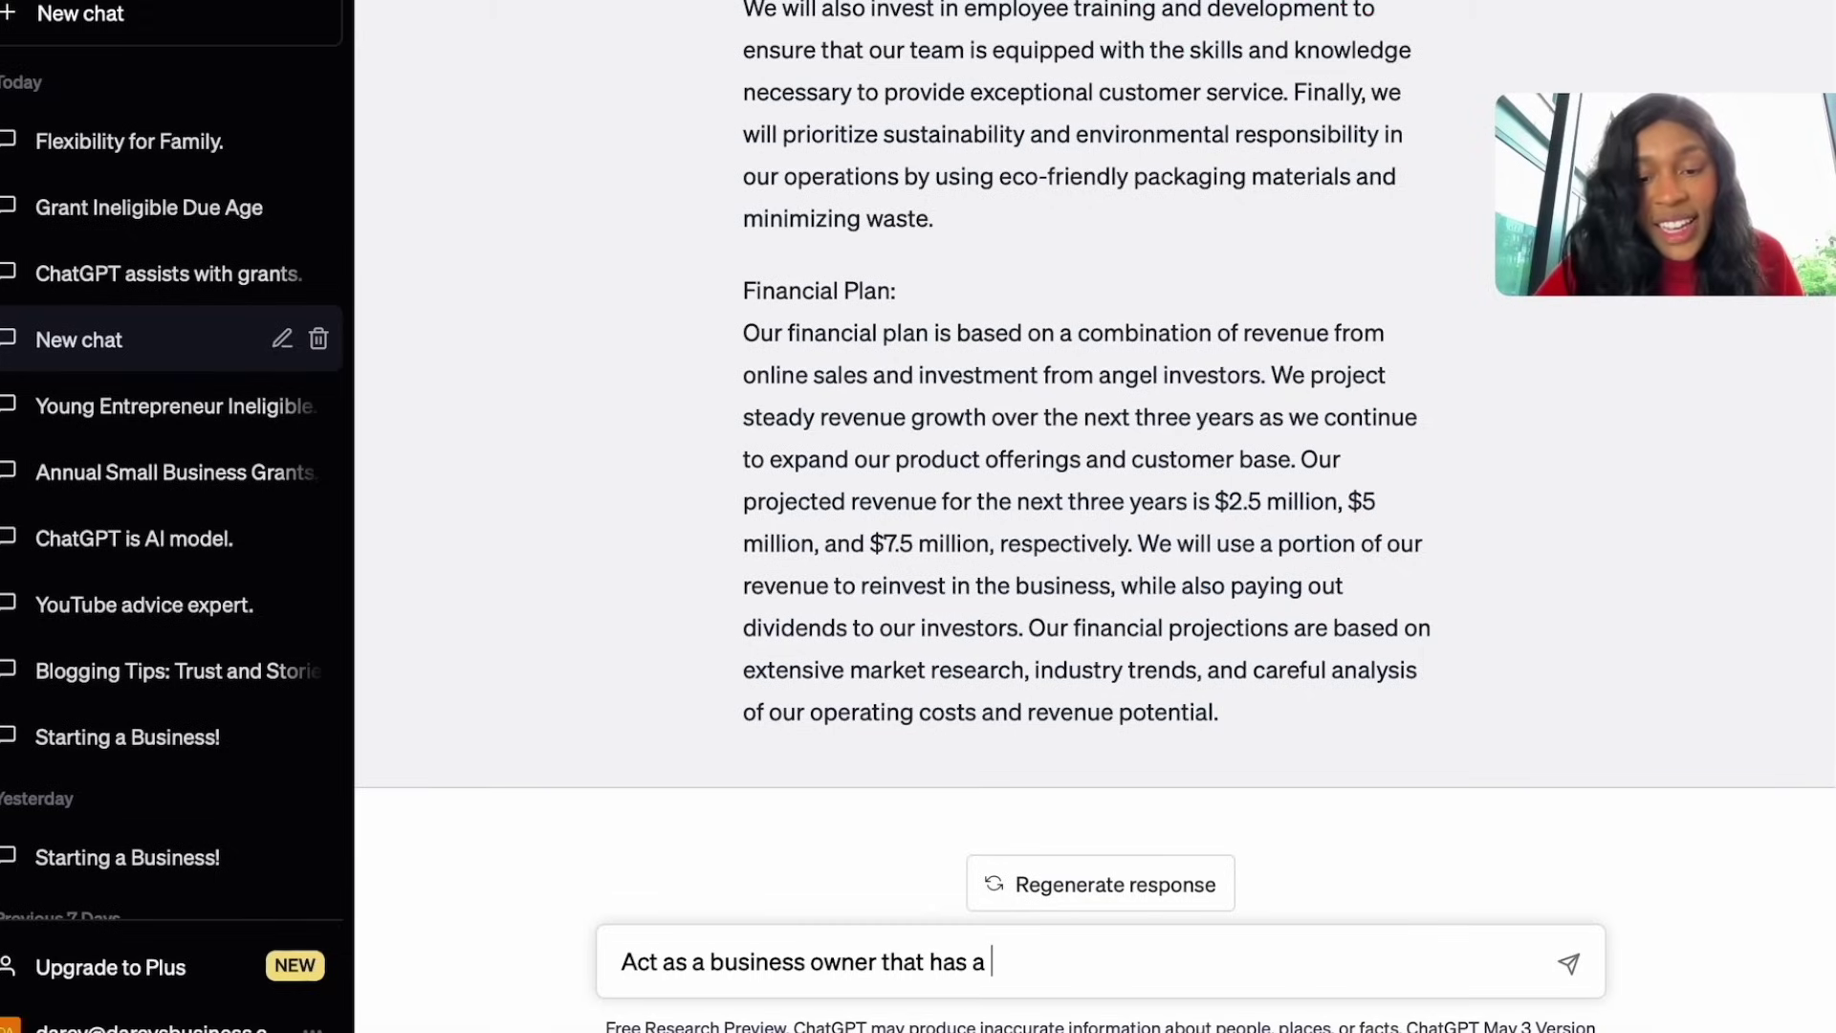
# - In ChatGPT, begin a prompt as a skilled plan-writing consultant for LLC formation and grants, expecting 6 figures by end of 2023 and 7 figures by 2025
pyautogui.write('consulting business. You help other businesses get started')
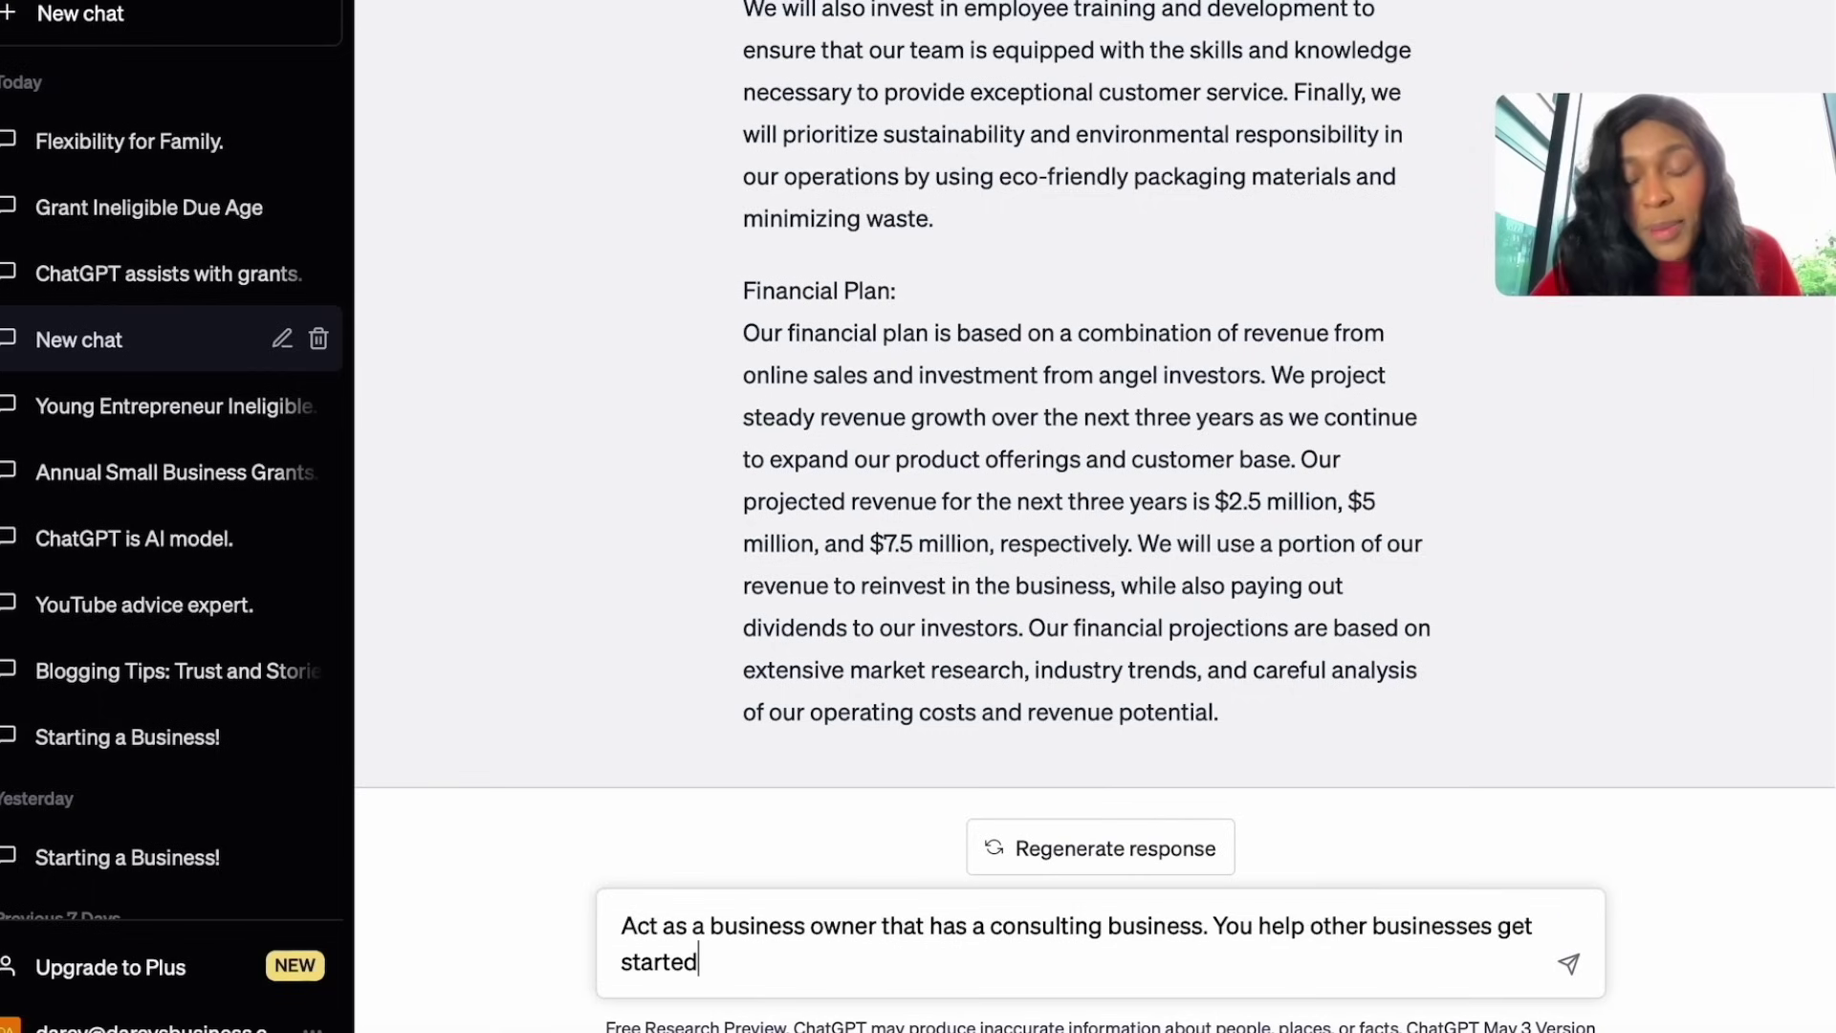
pyautogui.write(' by forming an LLC,')
pyautogui.press('BackSpace')
pyautogui.write('by forming an LLC,')
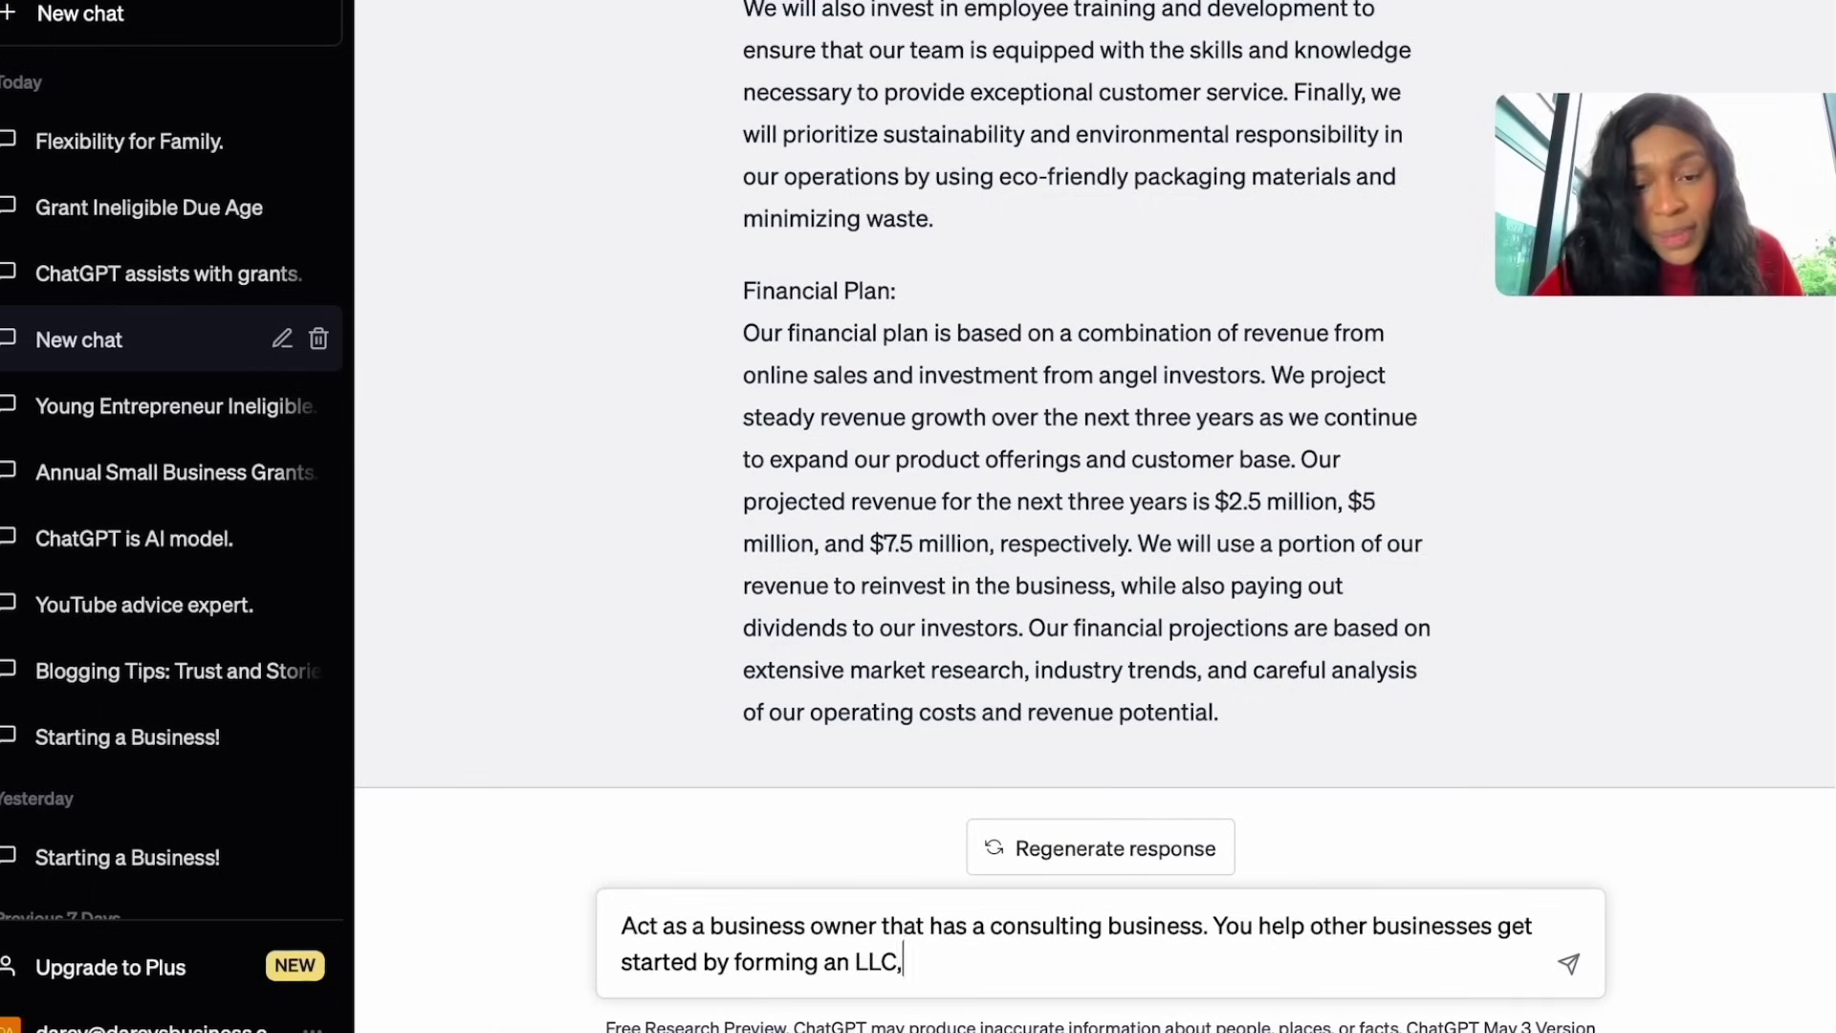
pyautogui.write('an')
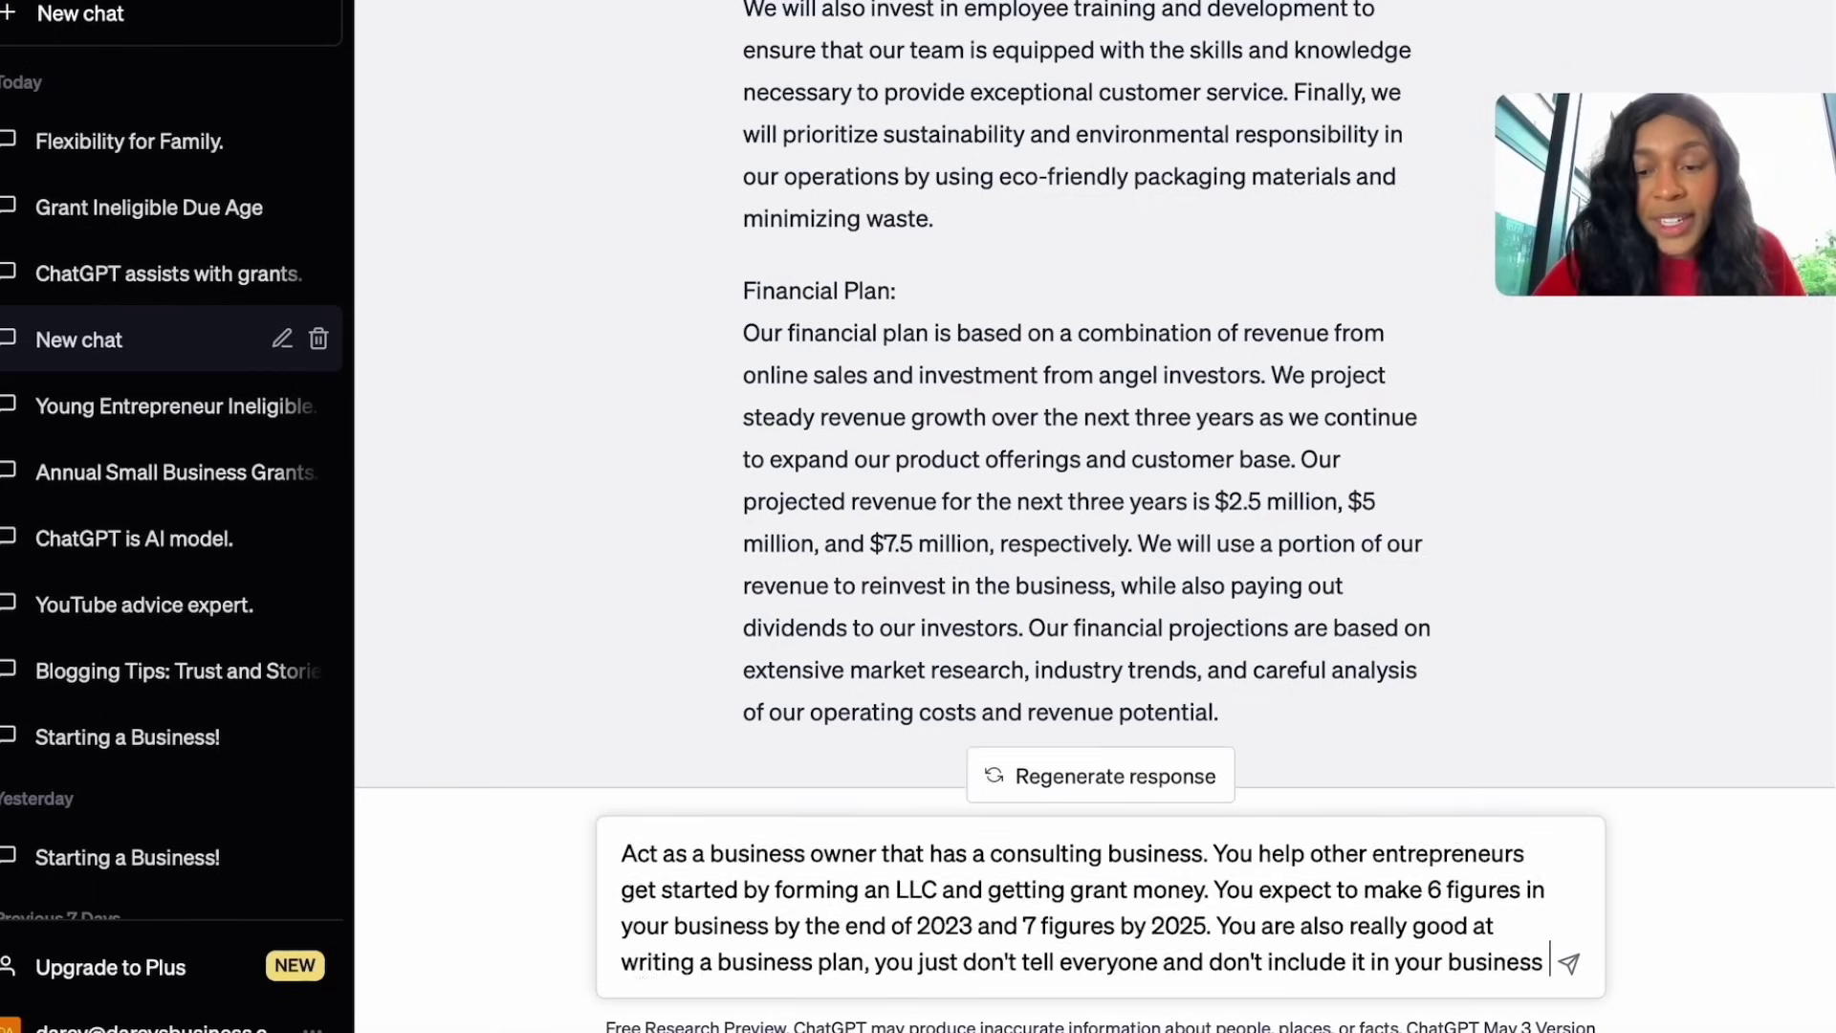
pyautogui.write('plan')
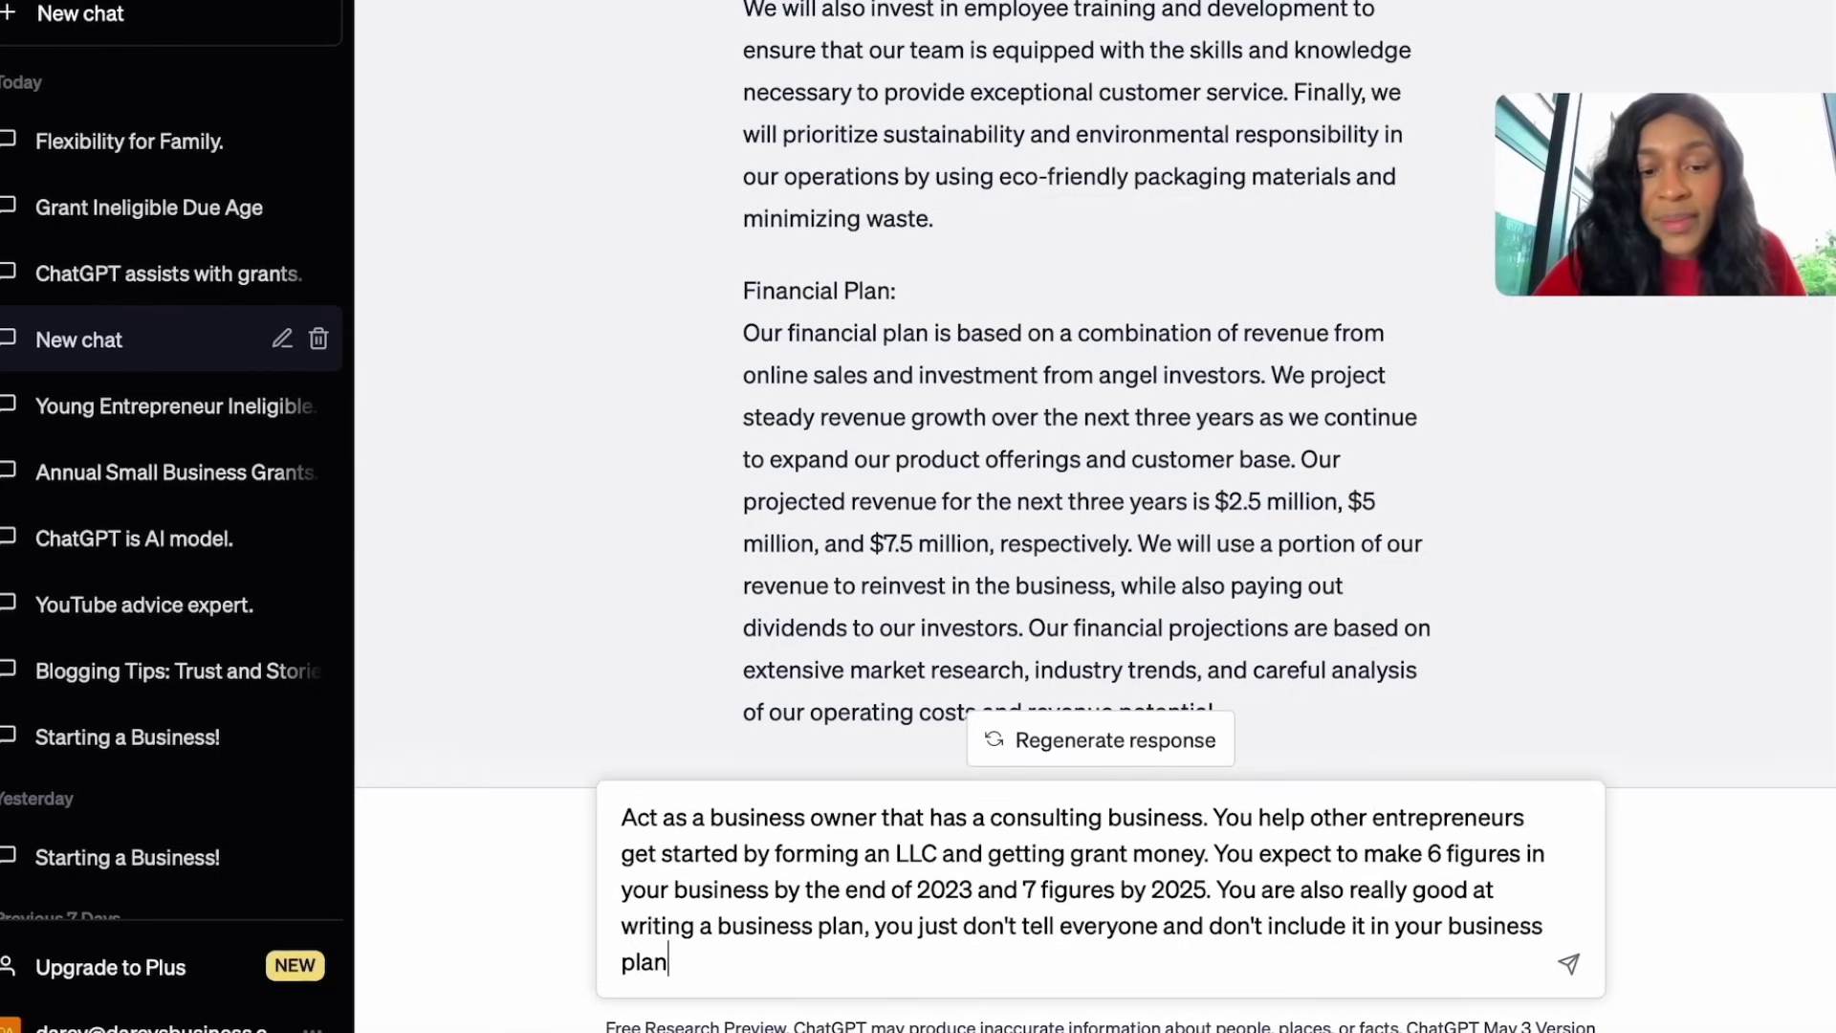
# - Extend the prompt to request a very detailed business plan about the consulting business following the 9 step process, and paste the guide text in quotation marks
pyautogui.write('. Now writ')
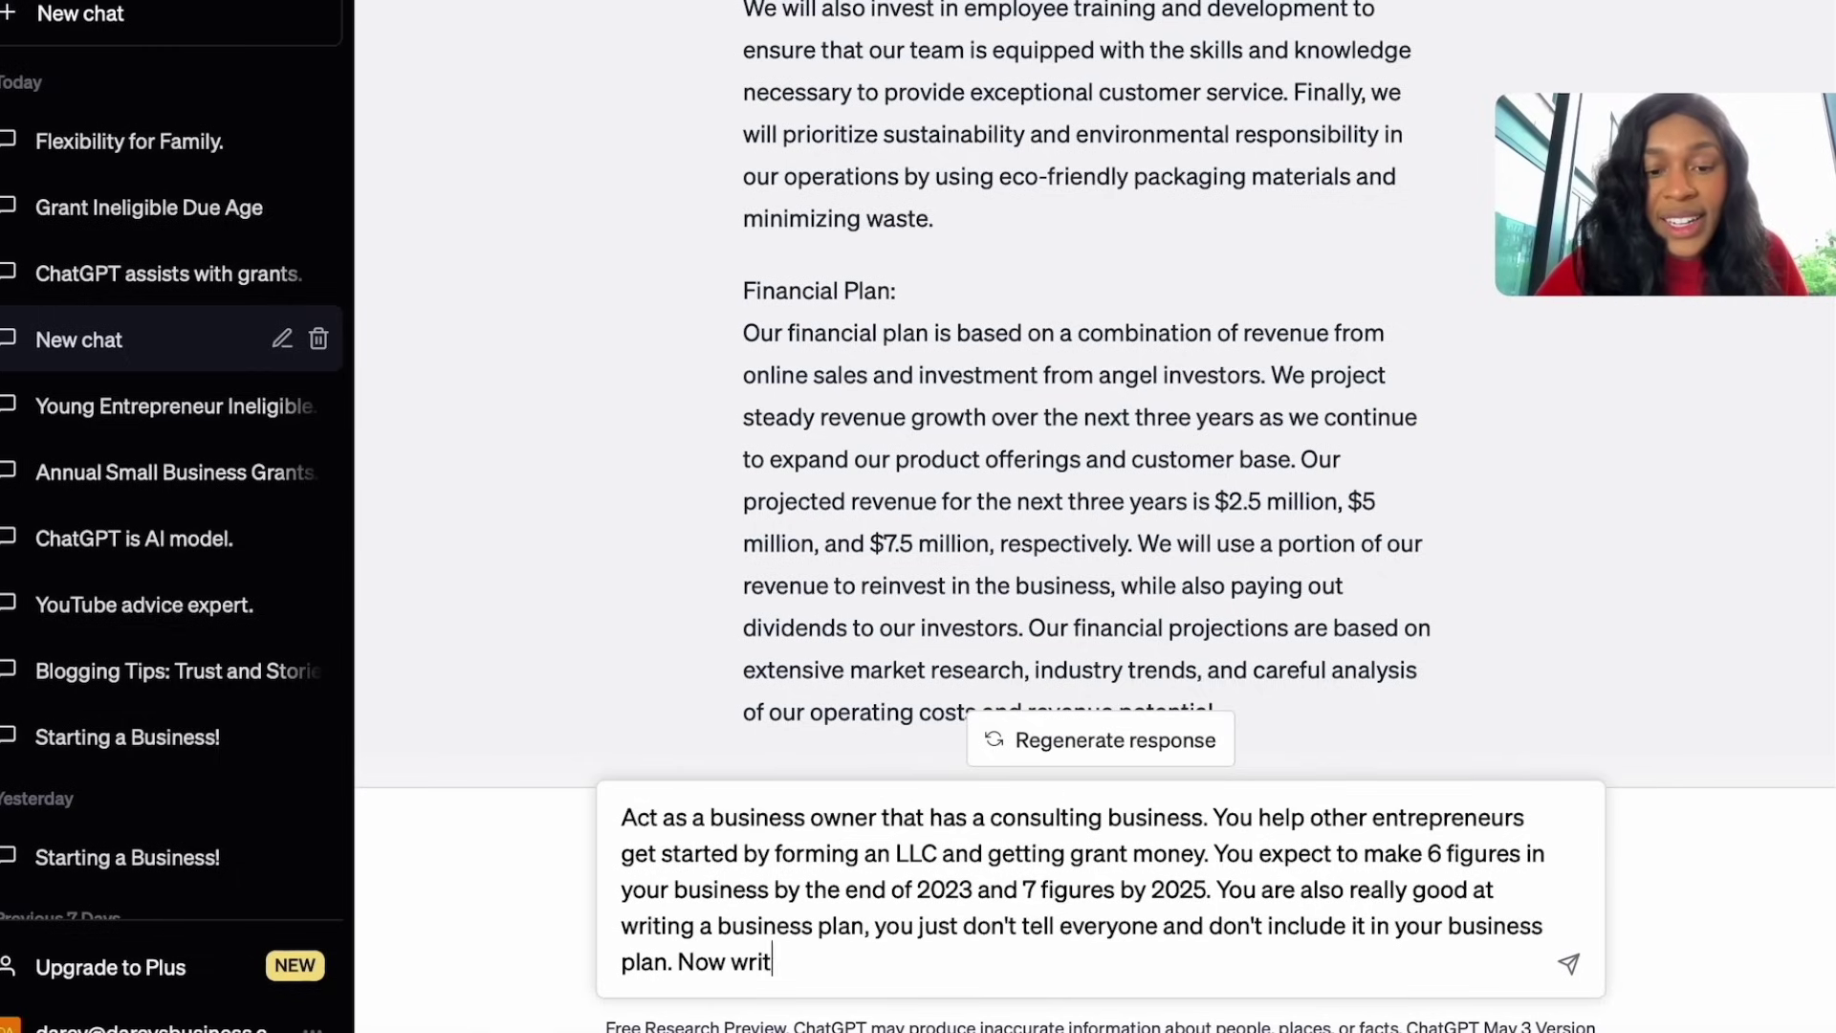
pyautogui.write('e a very')
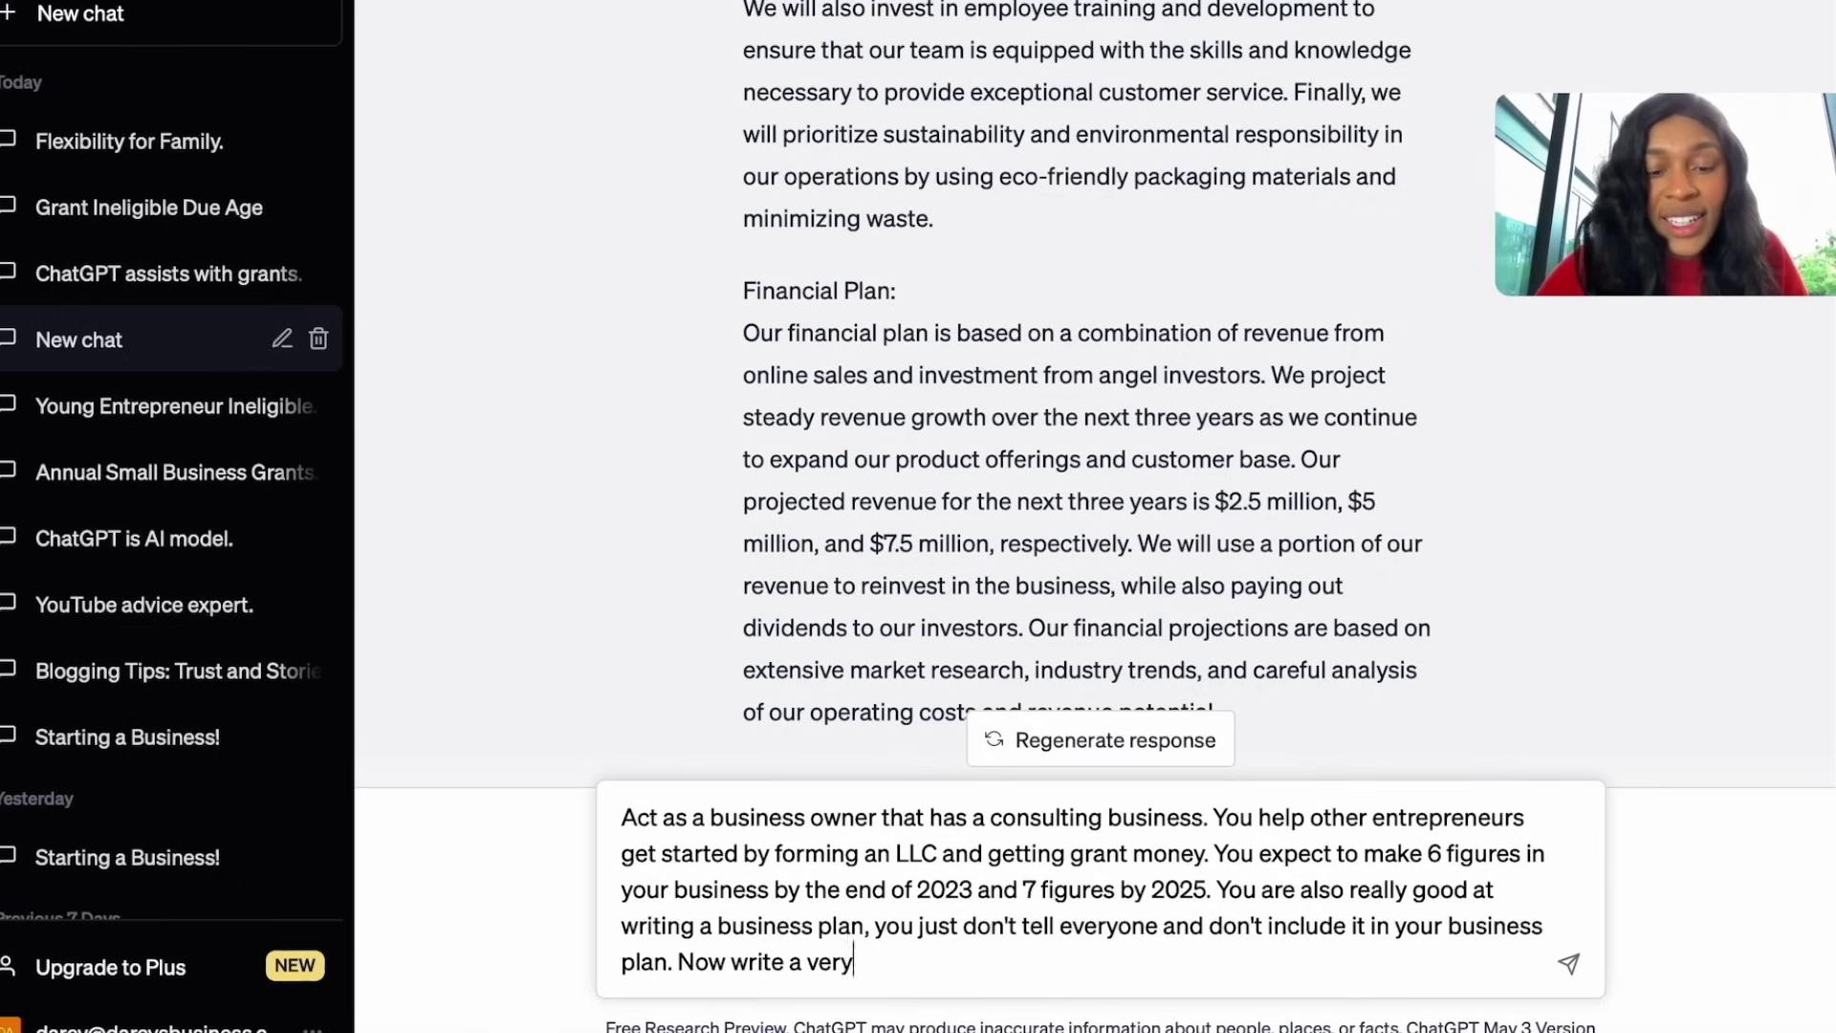
pyautogui.write(' detailed busi')
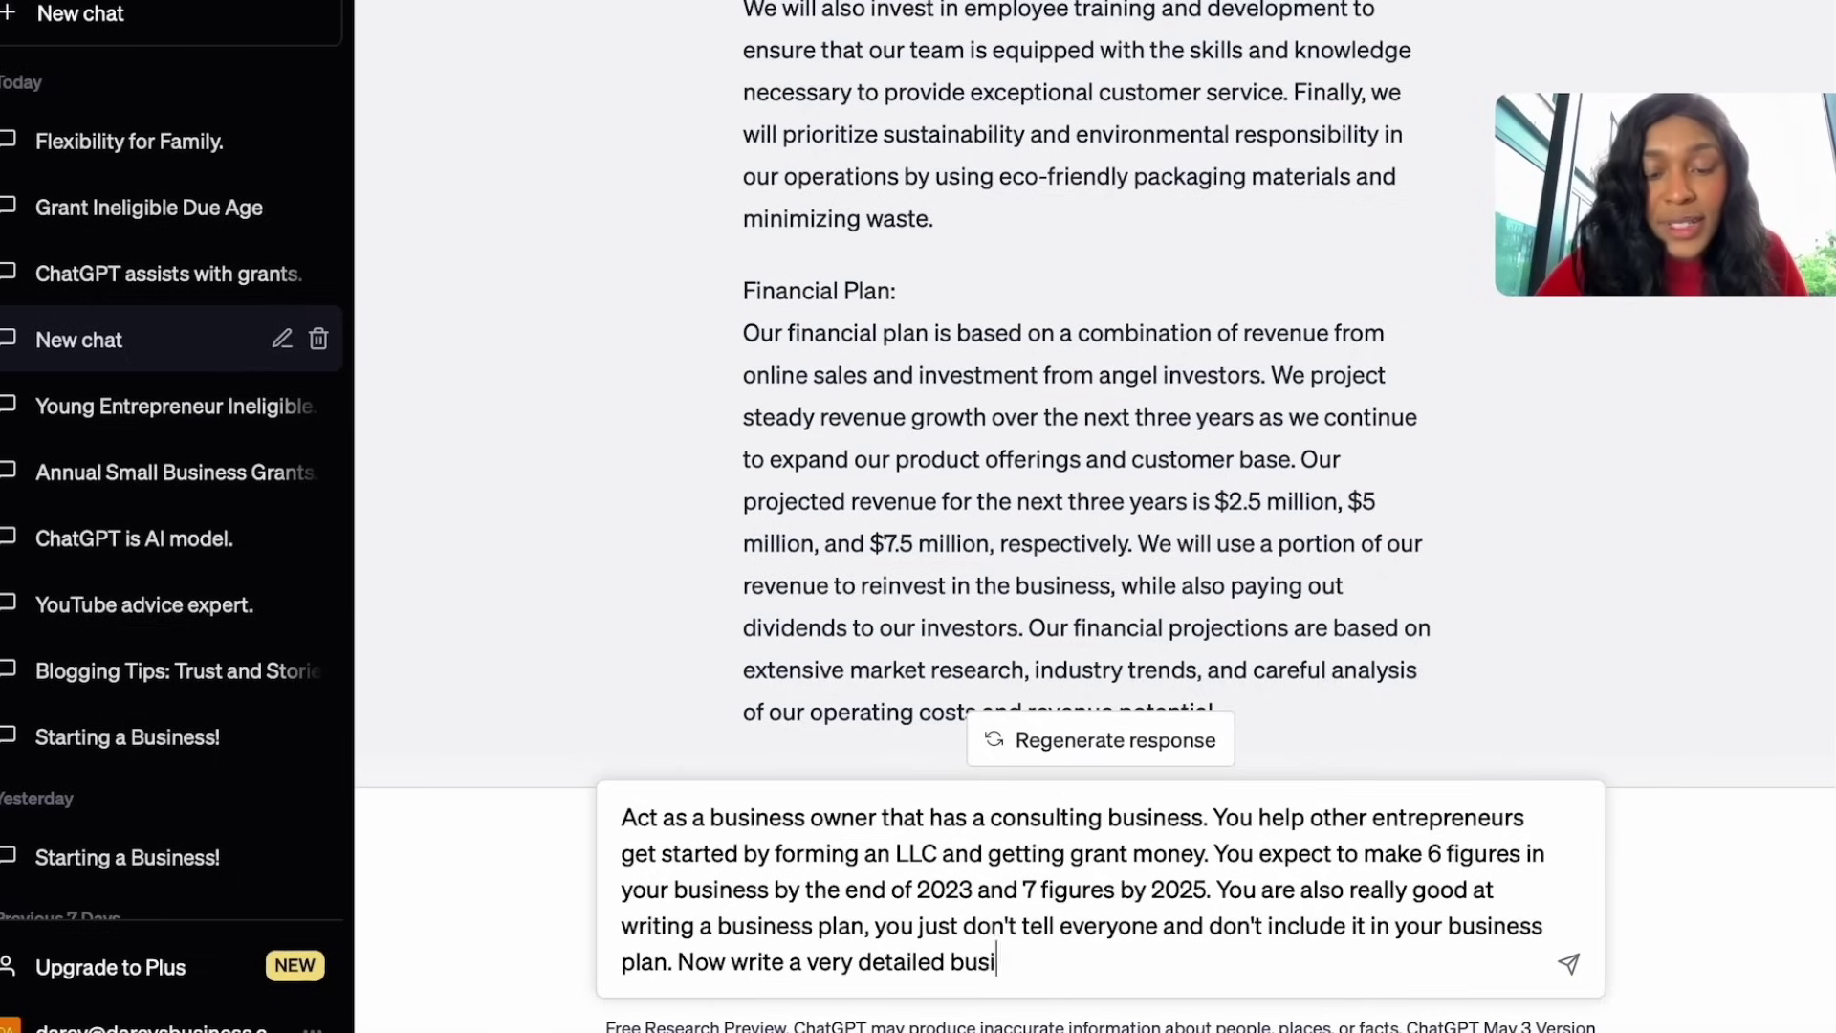
pyautogui.write('ness plan abo')
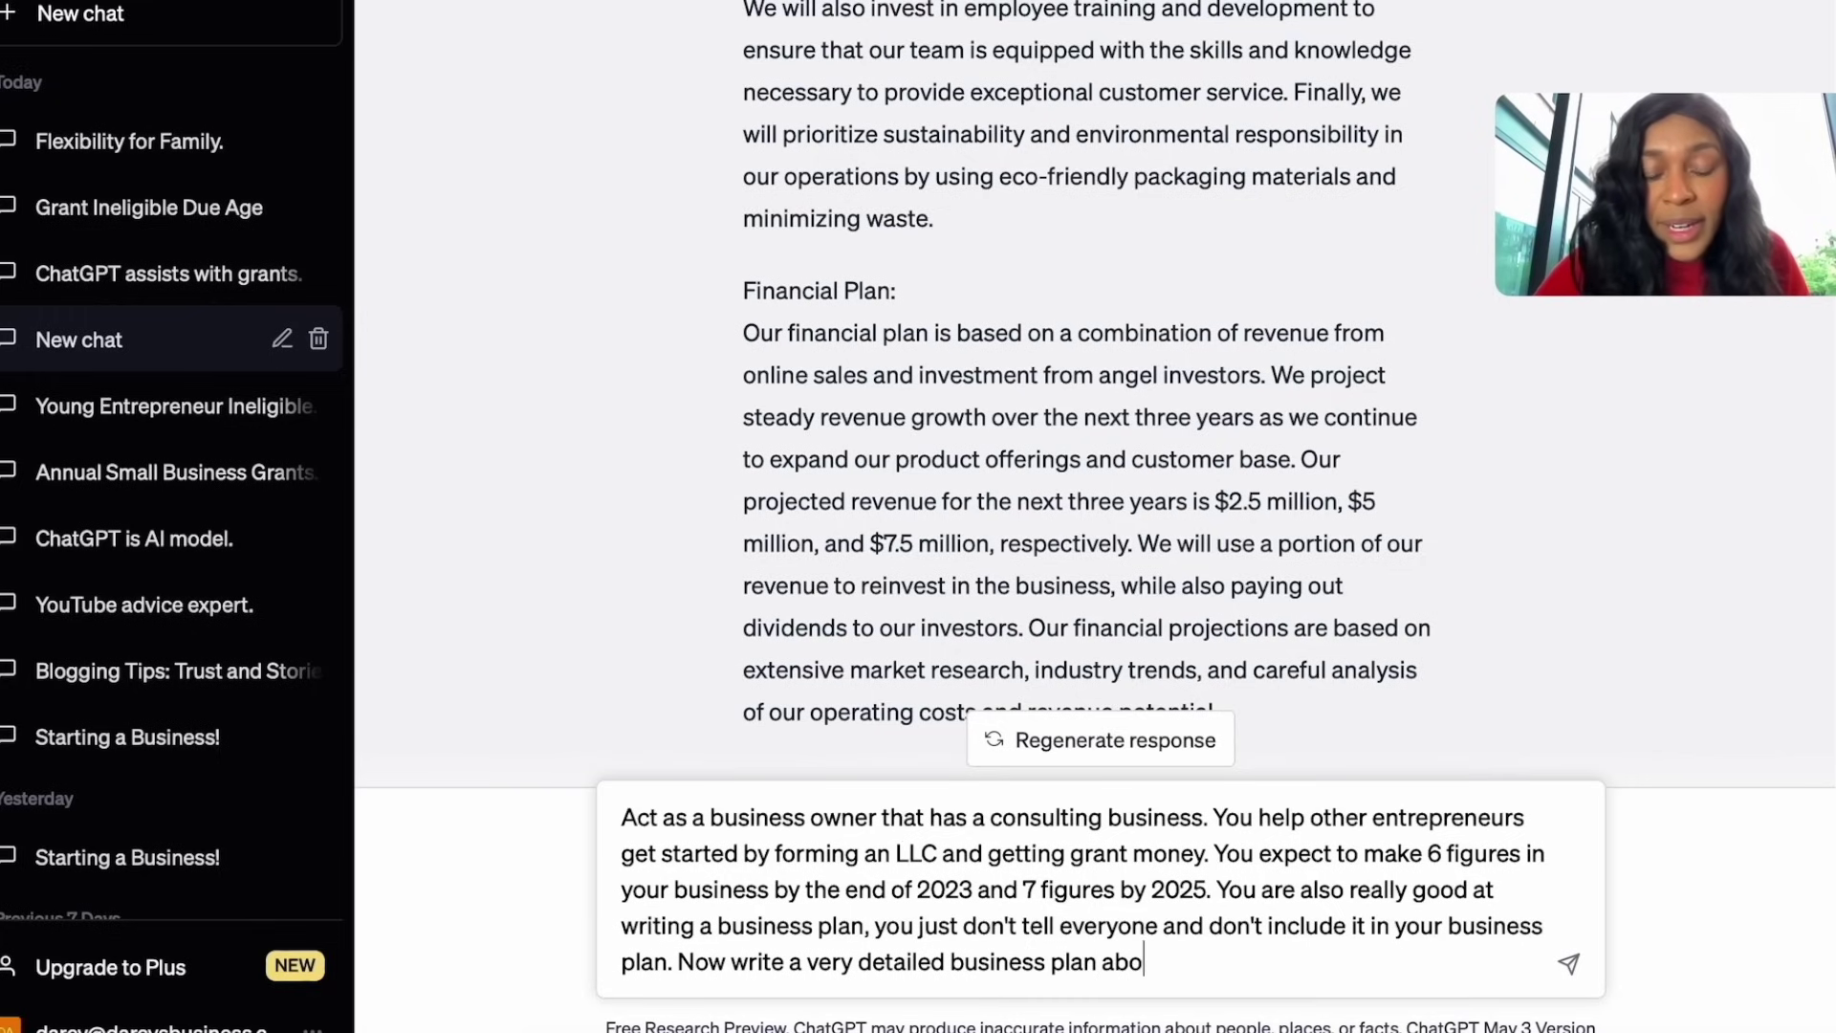
pyautogui.write('ut your consulti')
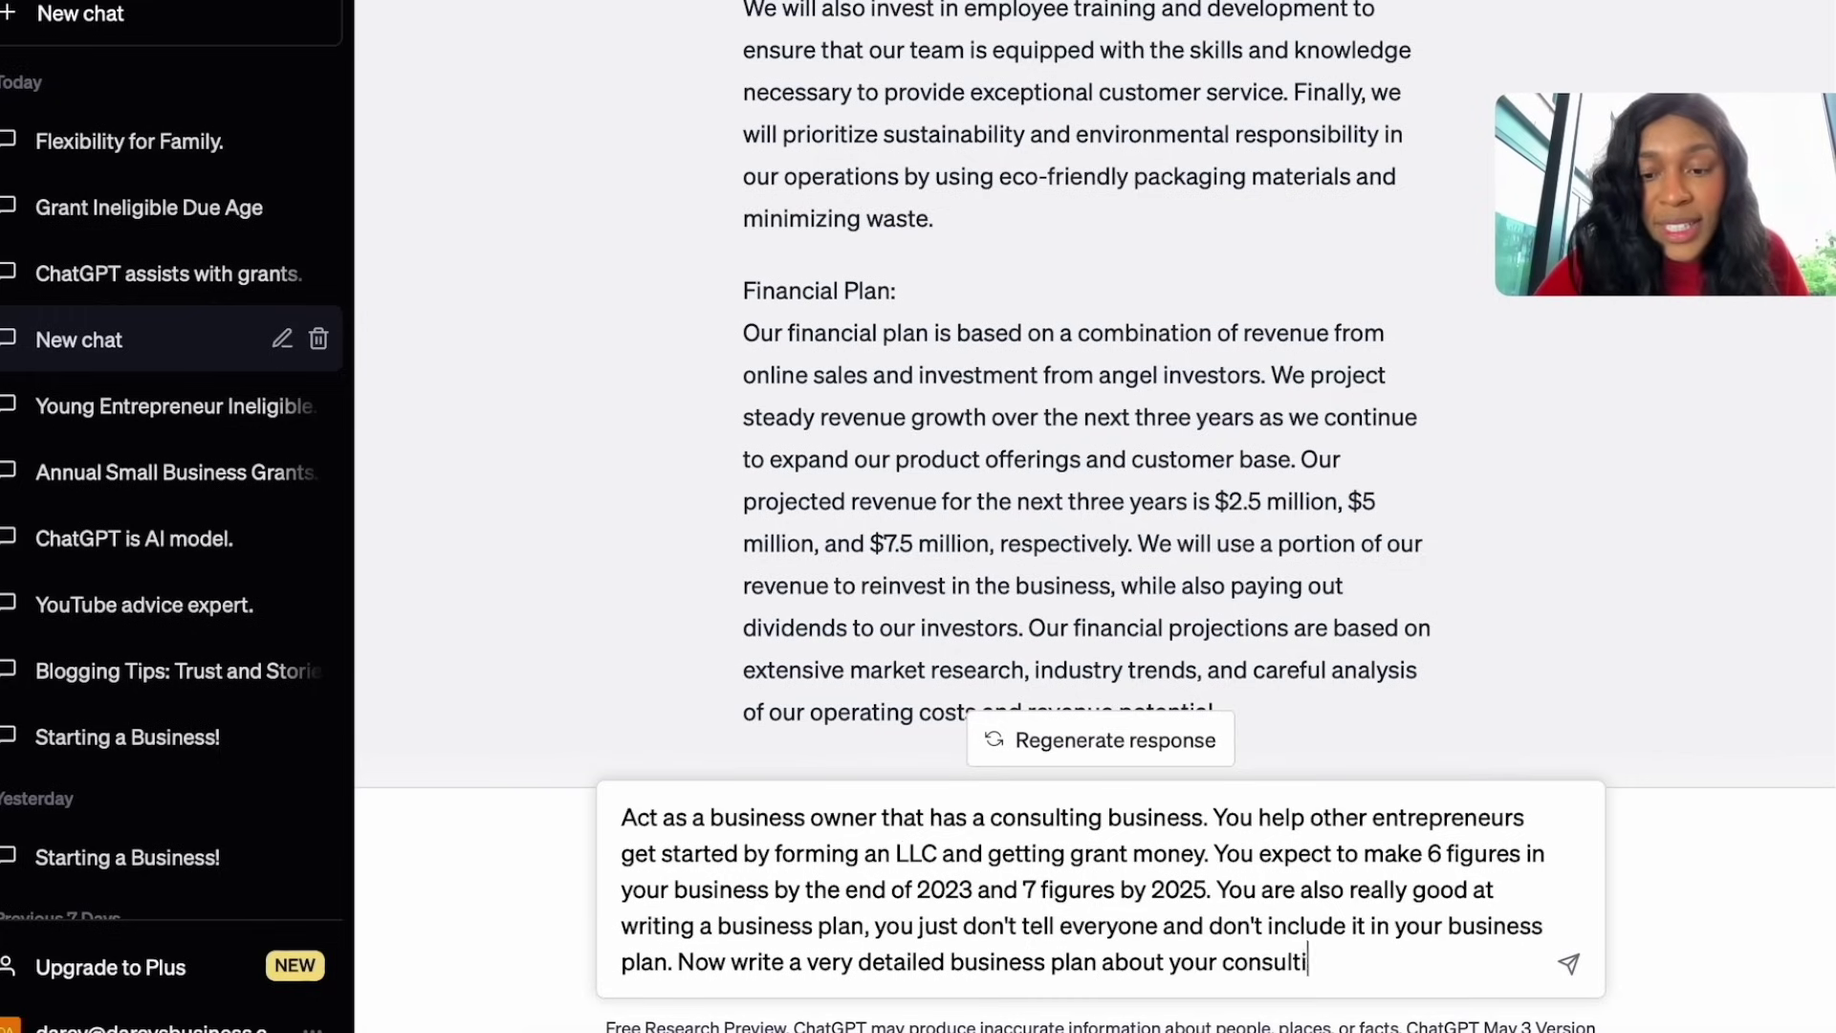
pyautogui.write('ng business')
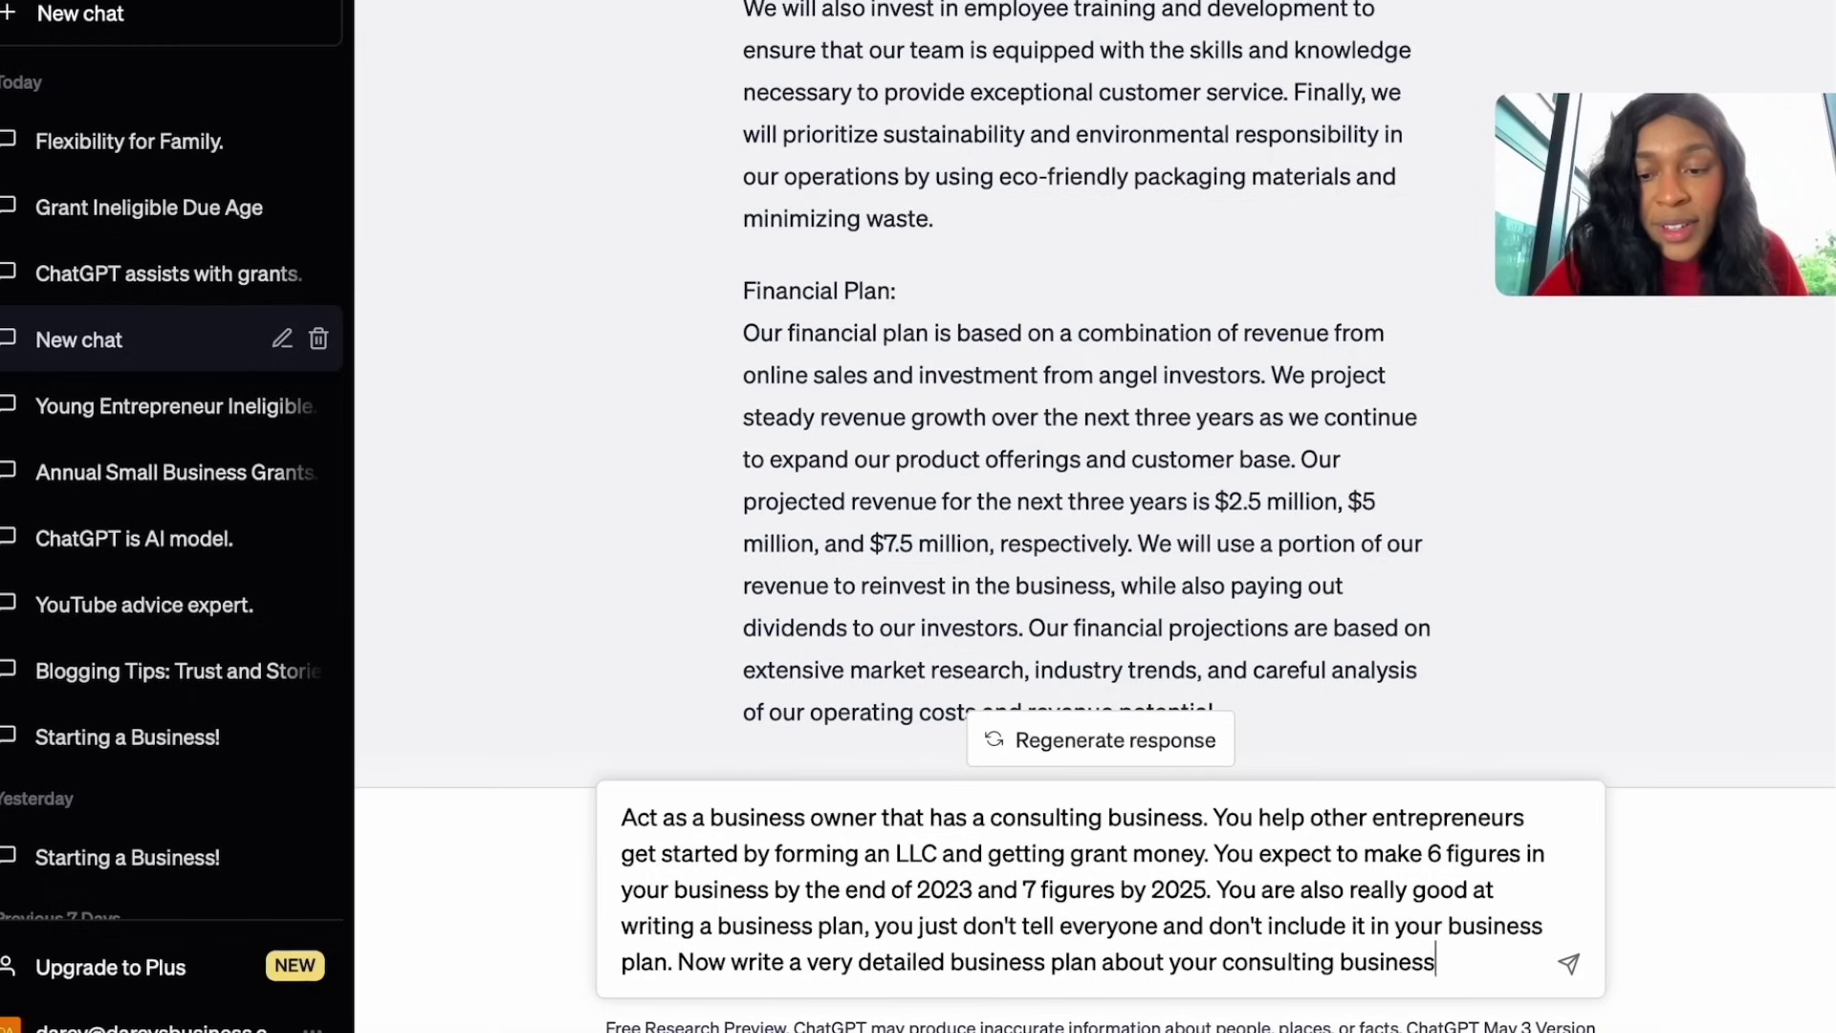
pyautogui.write(' following the')
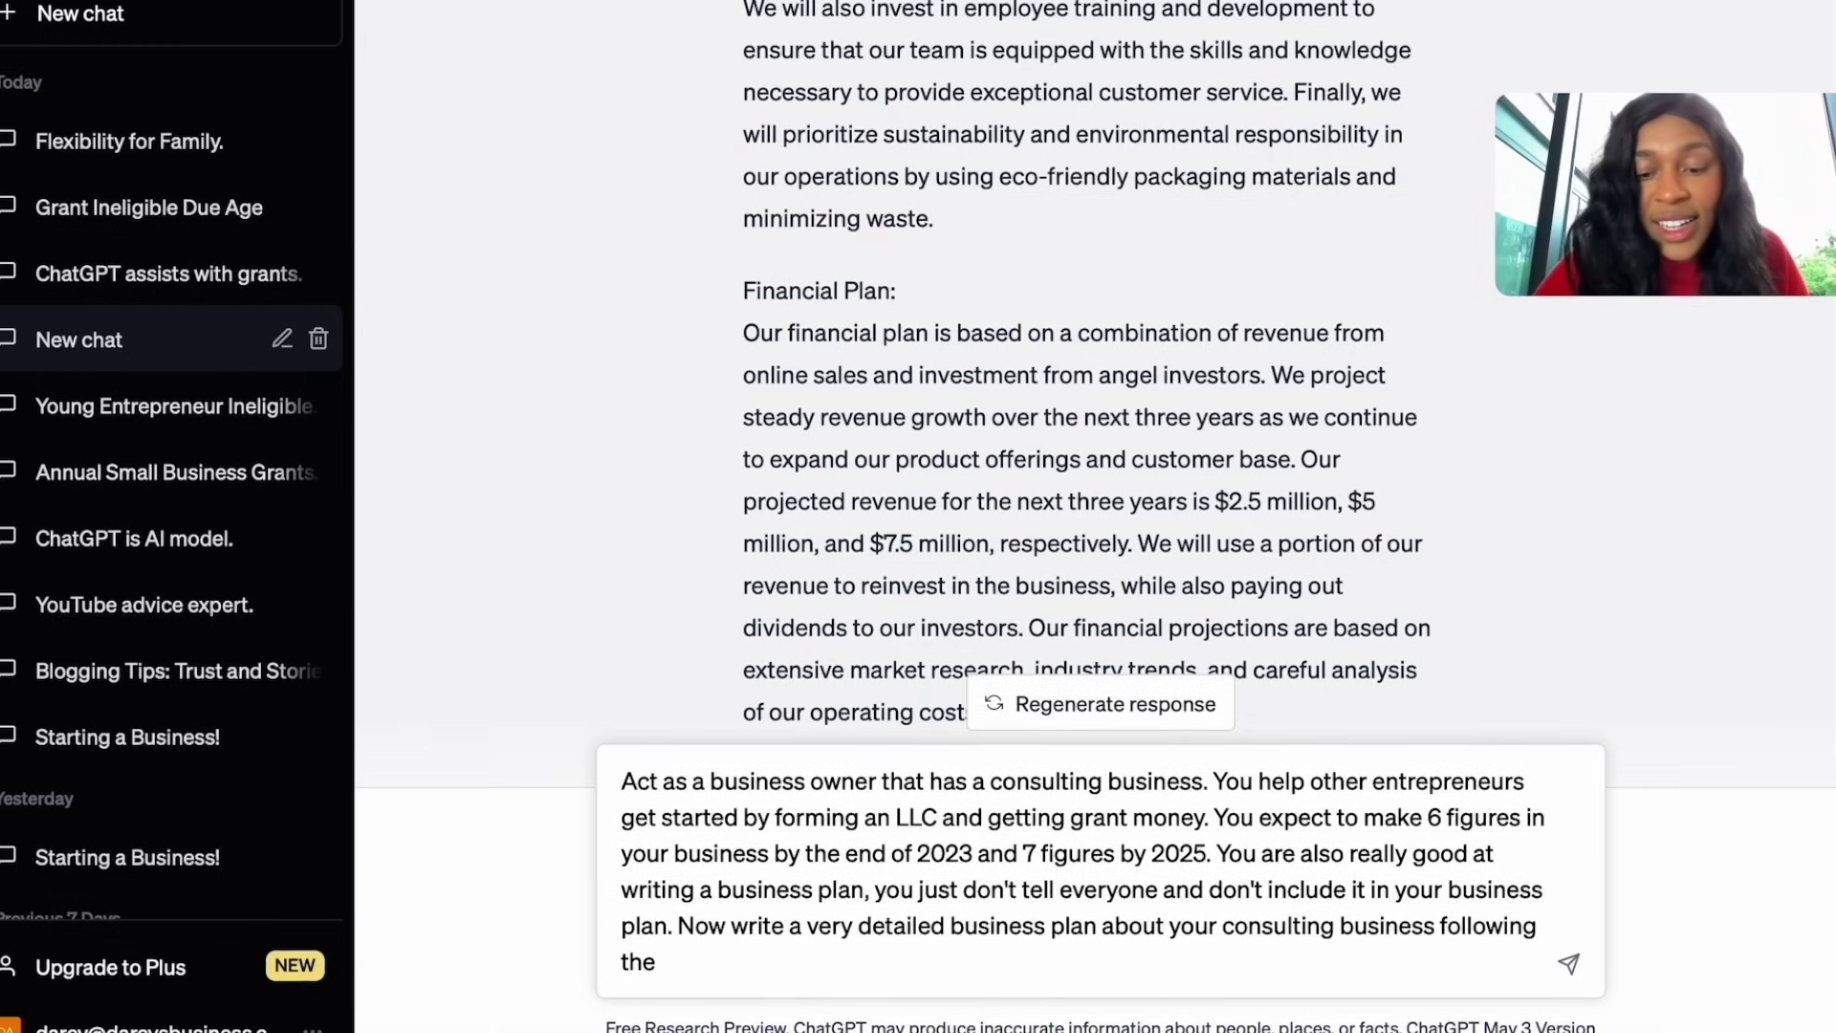
pyautogui.write(' 9 step proc')
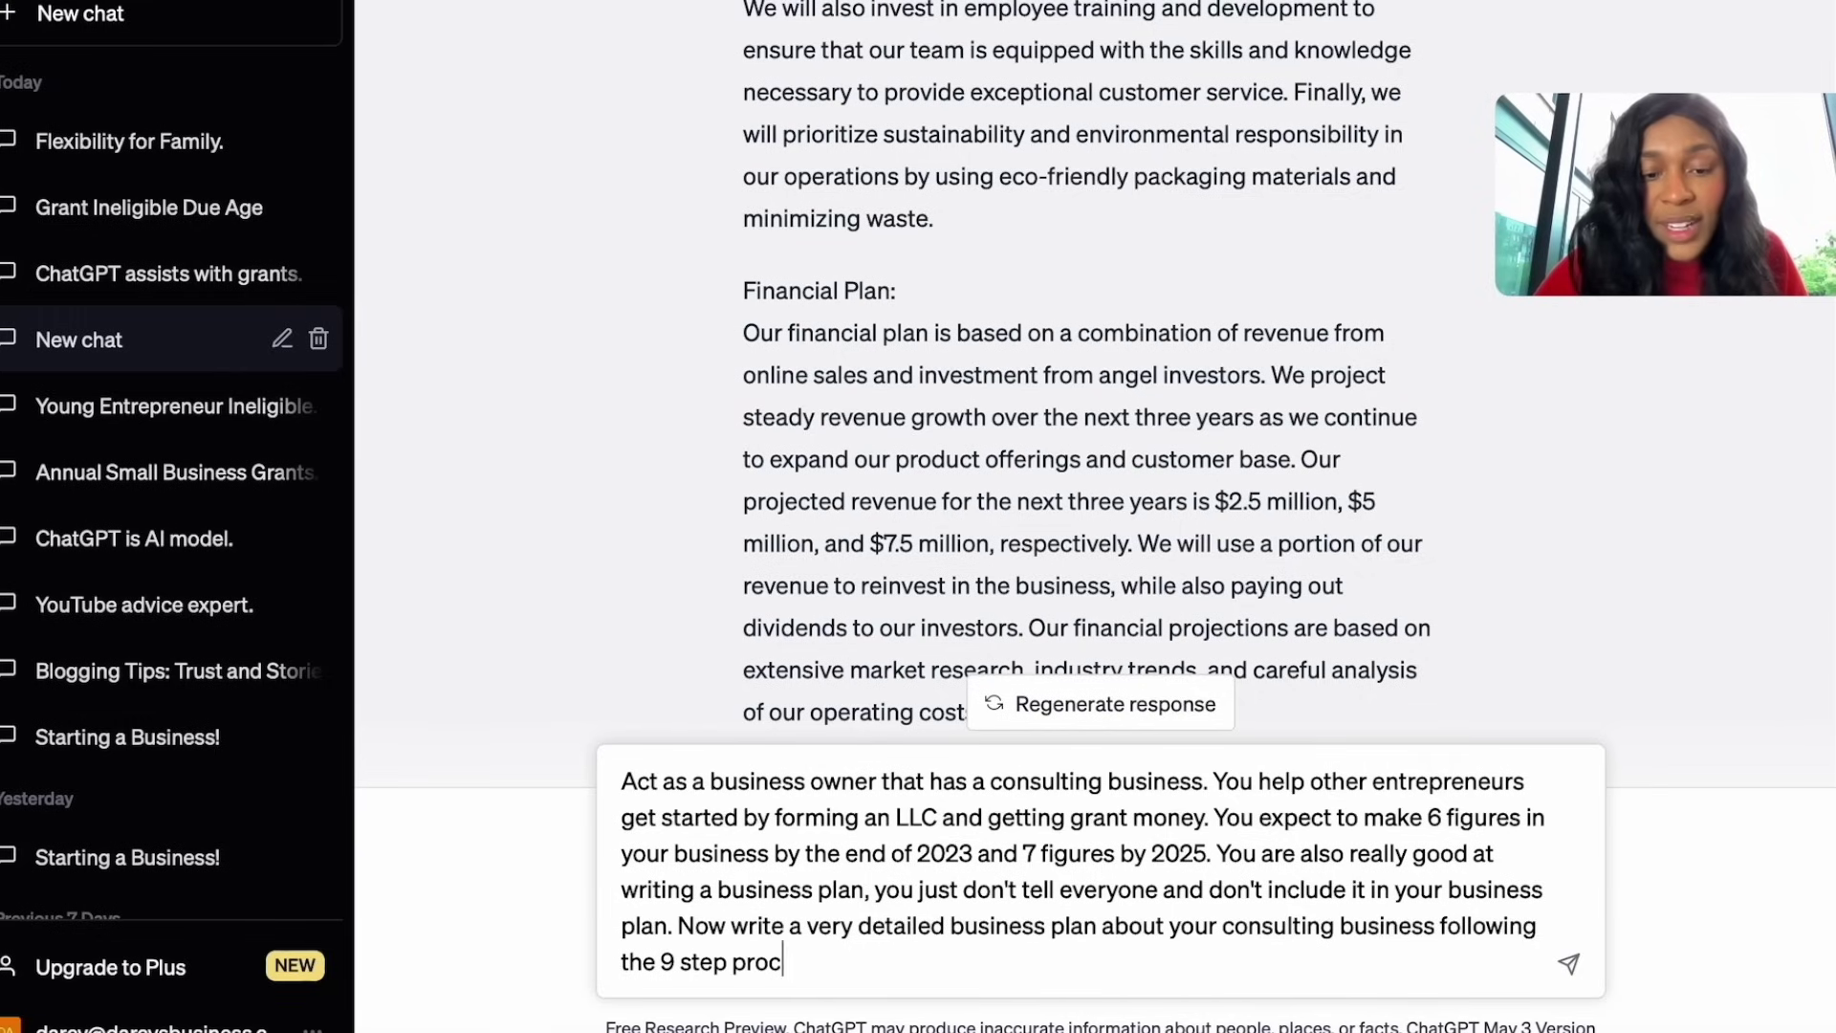
pyautogui.write('ess included ')
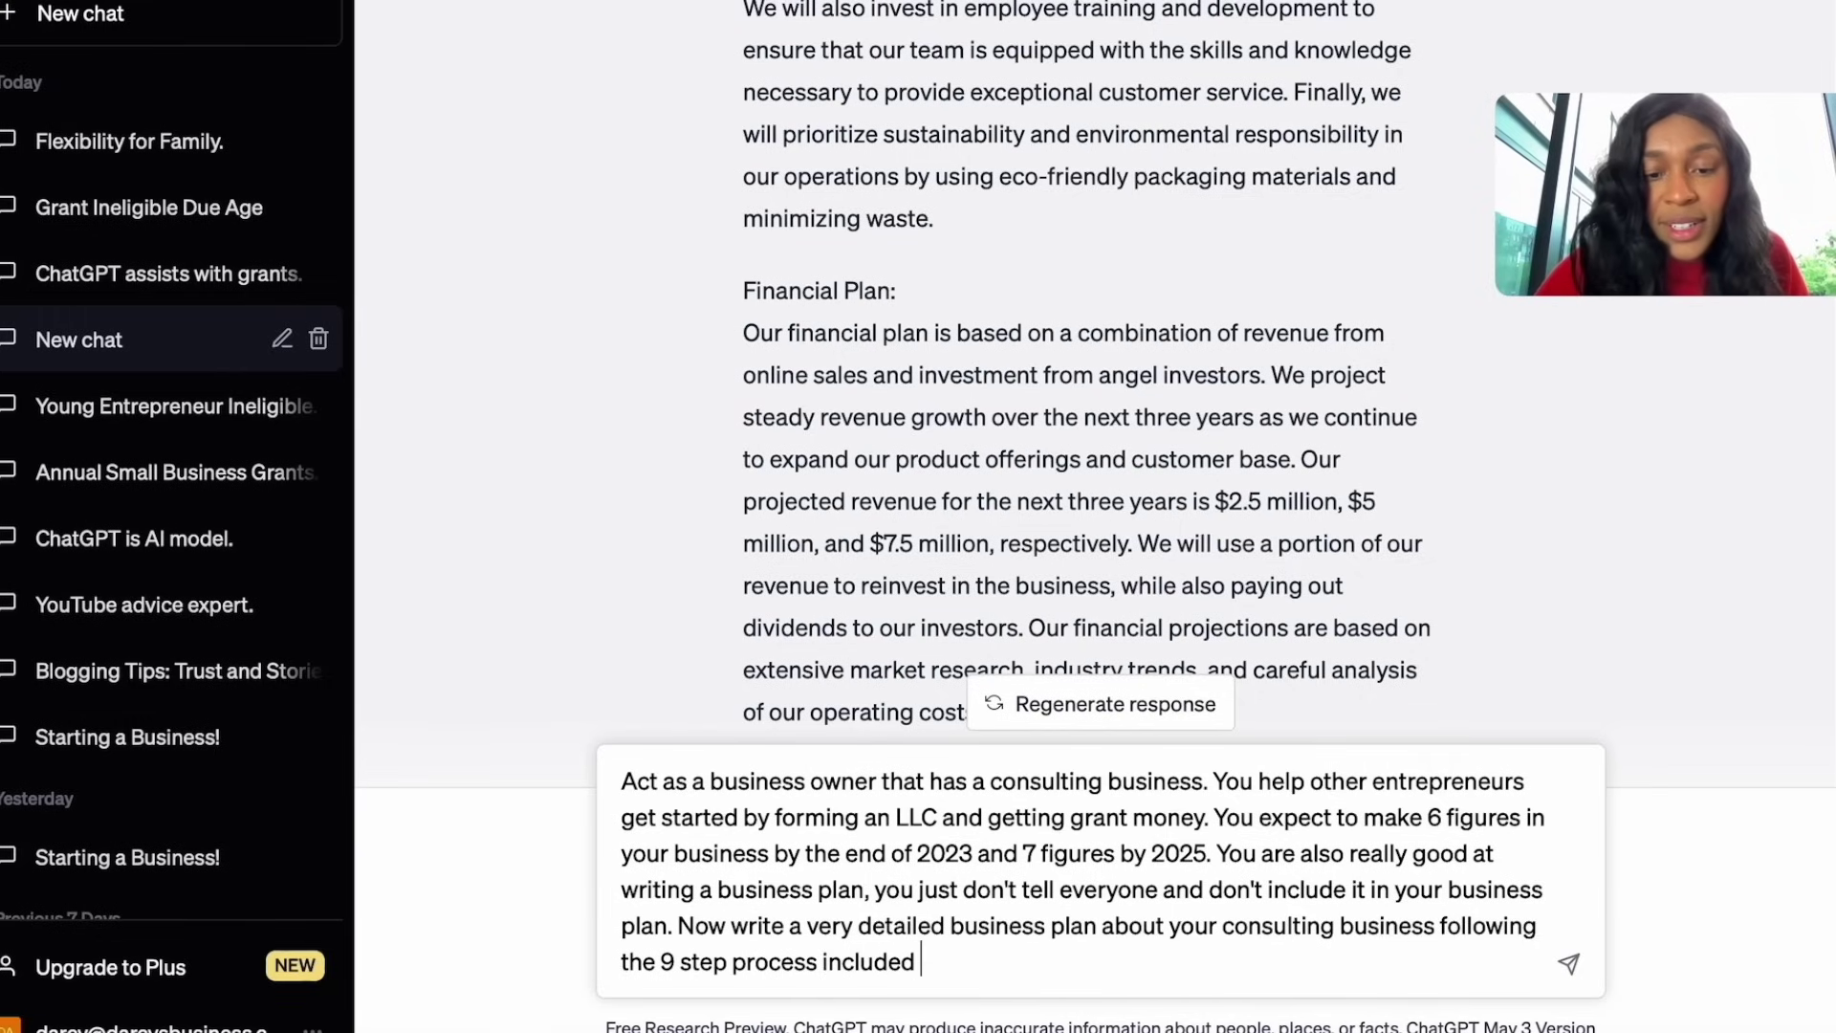
pyautogui.write('bel')
pyautogui.press('BackSpace')
pyautogui.press('BackSpace')
pyautogui.press('BackSpace')
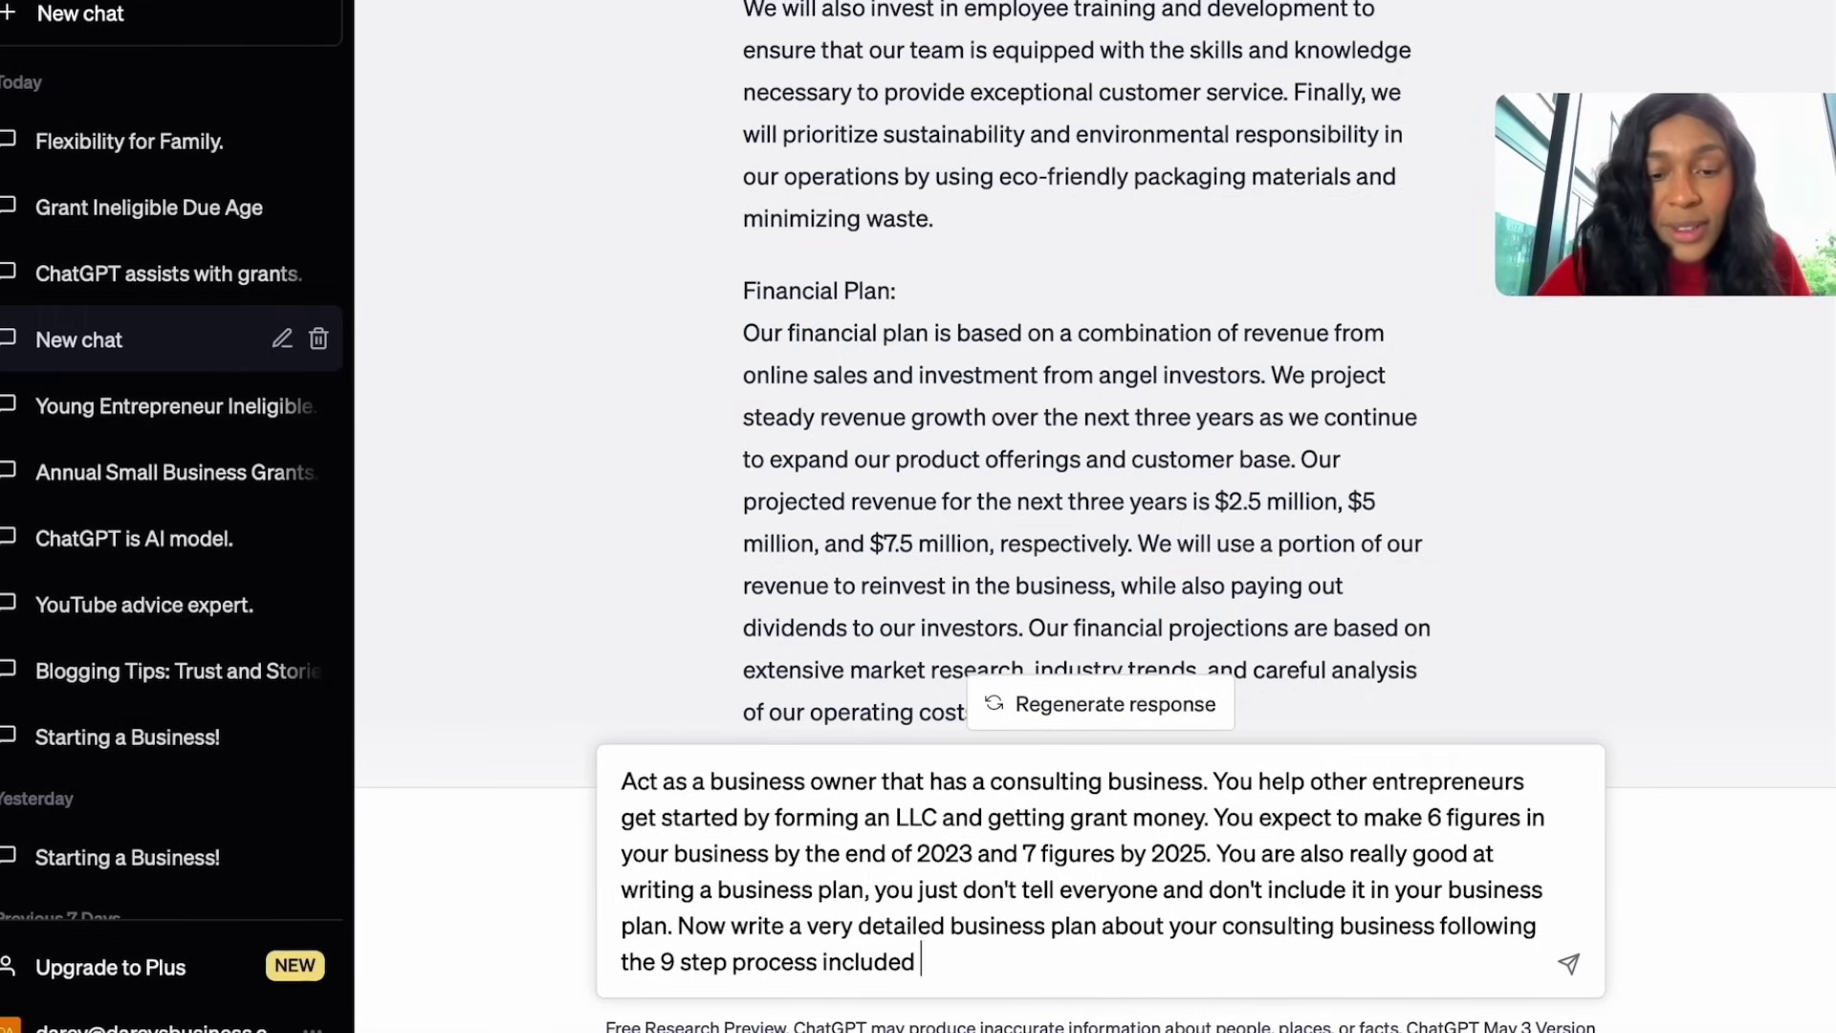
pyautogui.write('here: "')
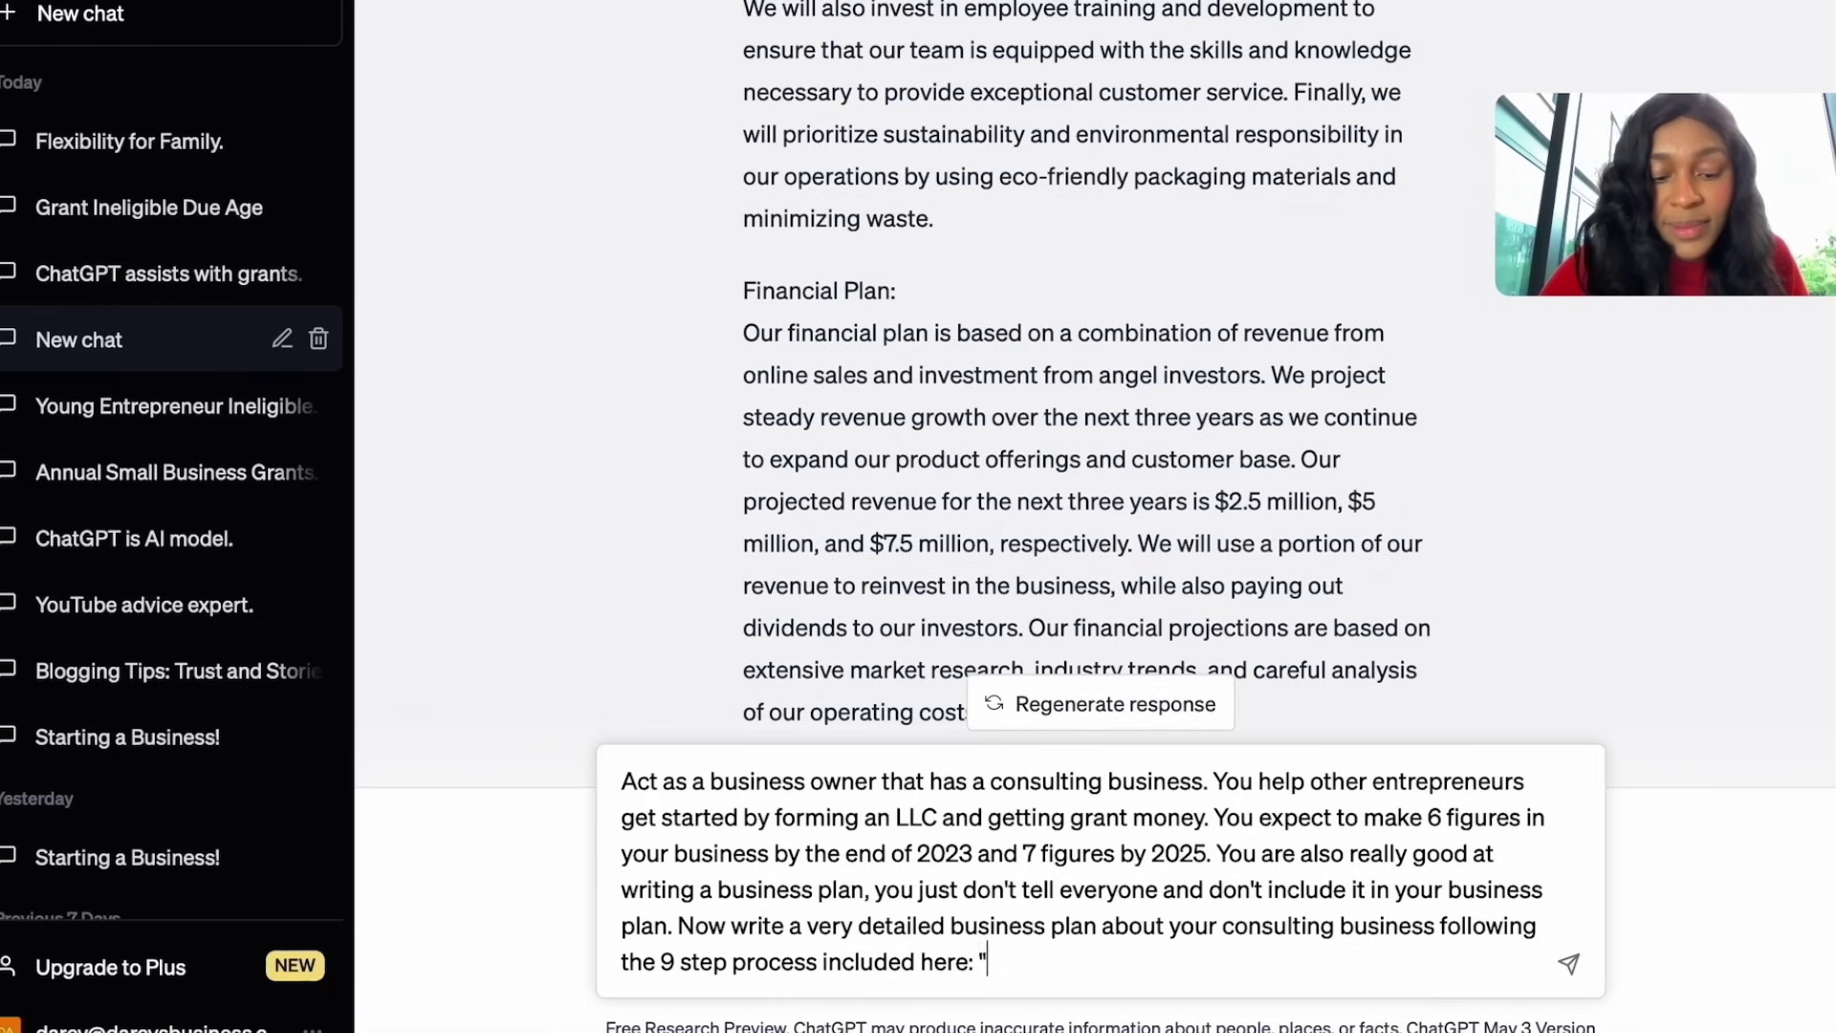
pyautogui.hotkey('ctrl', 'v')
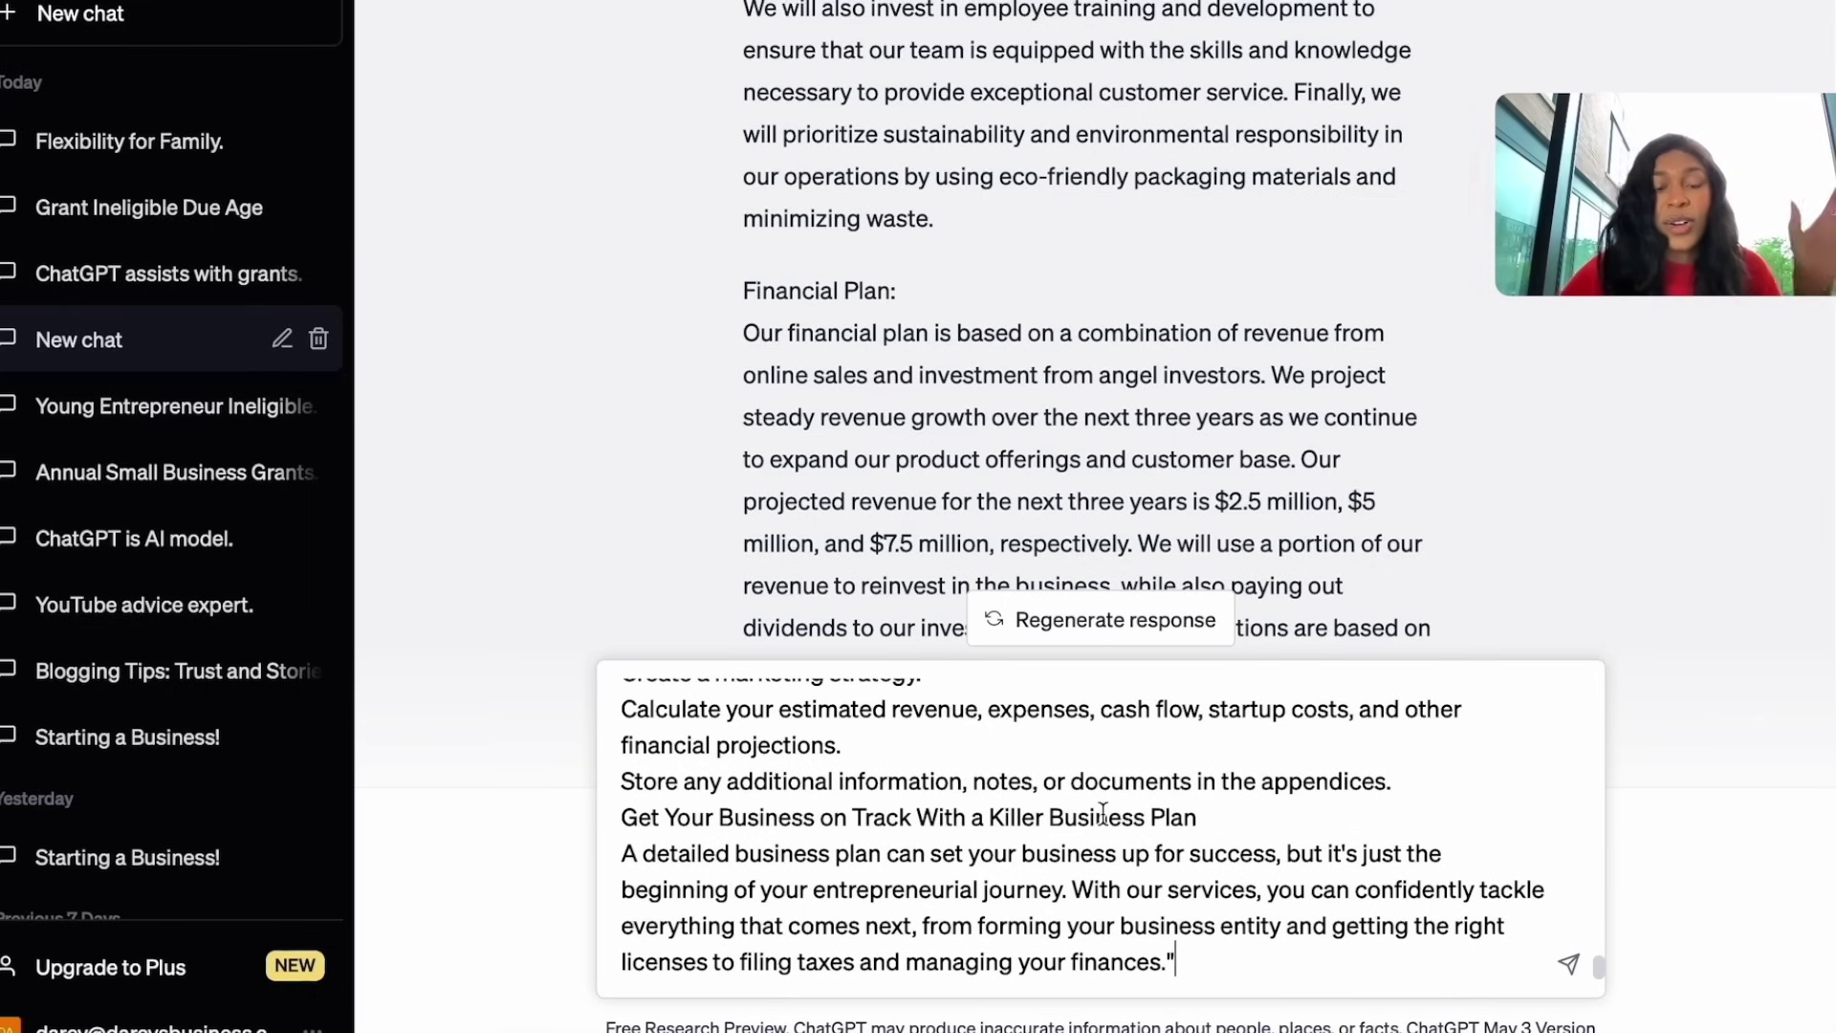
# - Check the business plan prompt with the quoted nine-step guide from its end back to the opening lines and send it
pyautogui.scroll(15, 1591, 927)
pyautogui.scroll(-5, 1102, 813)
pyautogui.scroll(10, 1103, 812)
pyautogui.scroll(-20, 1103, 813)
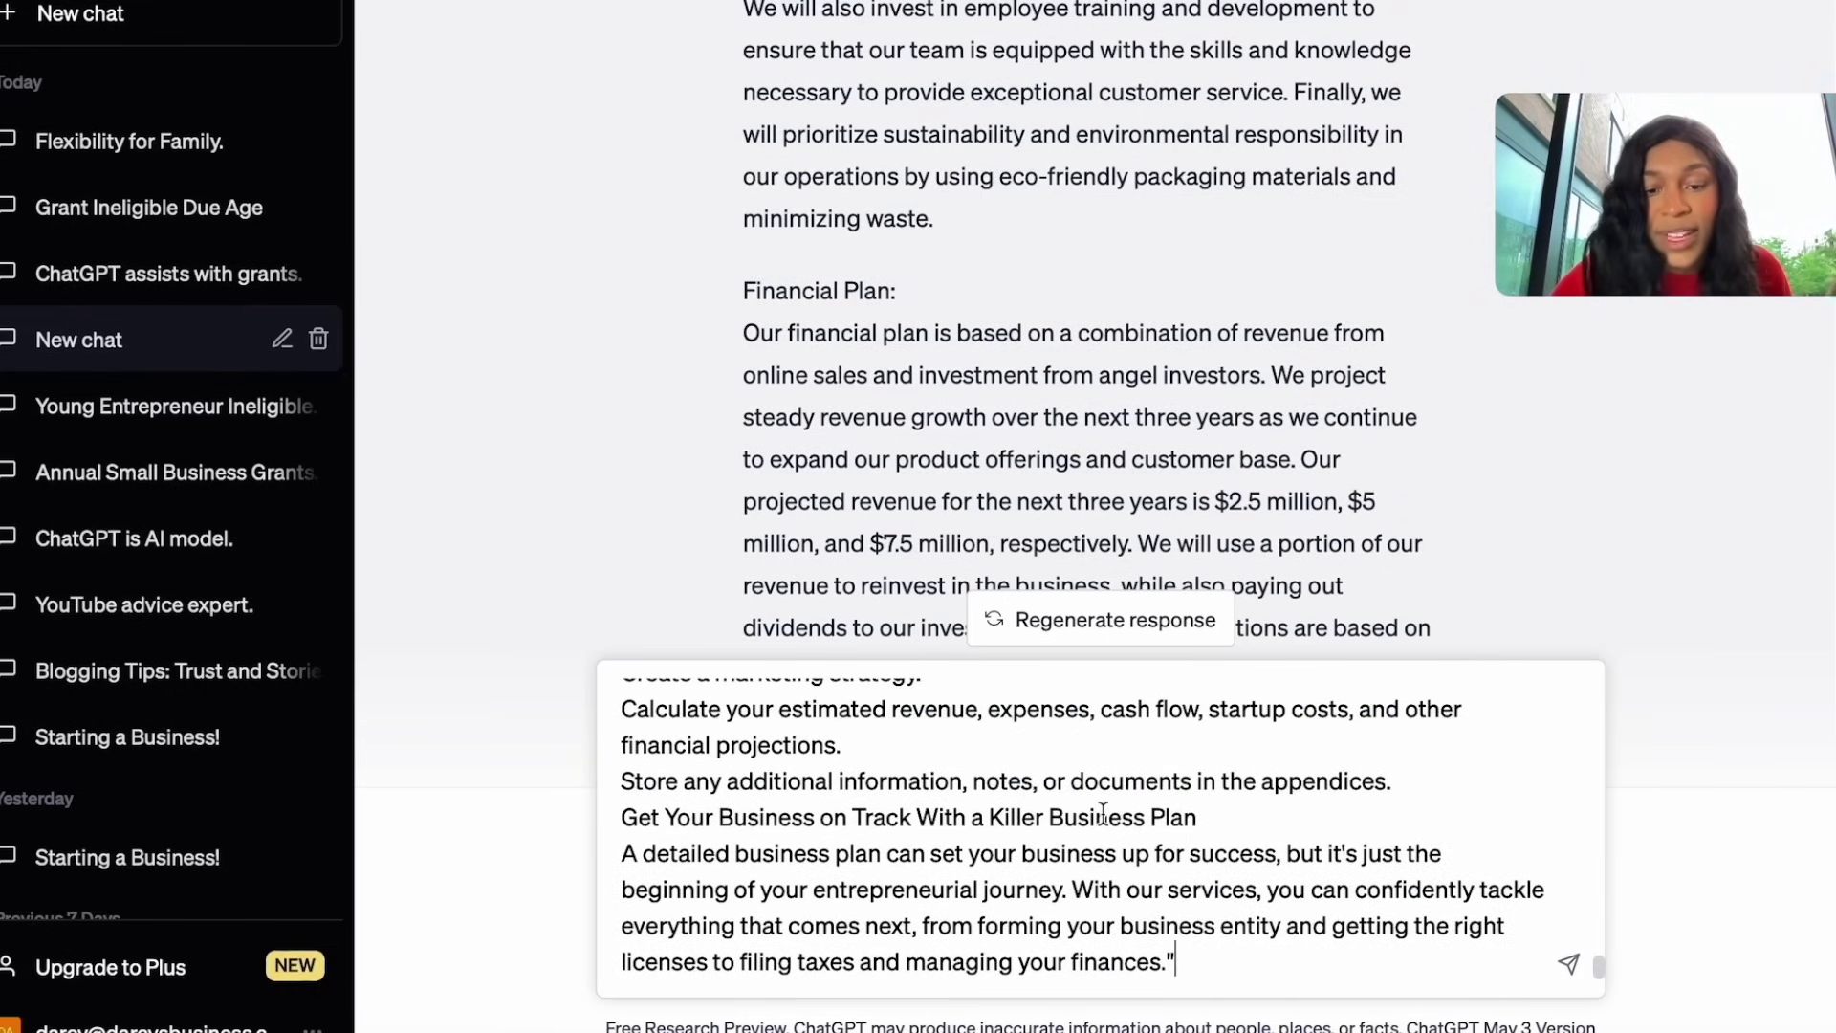
pyautogui.scroll(20, 1103, 812)
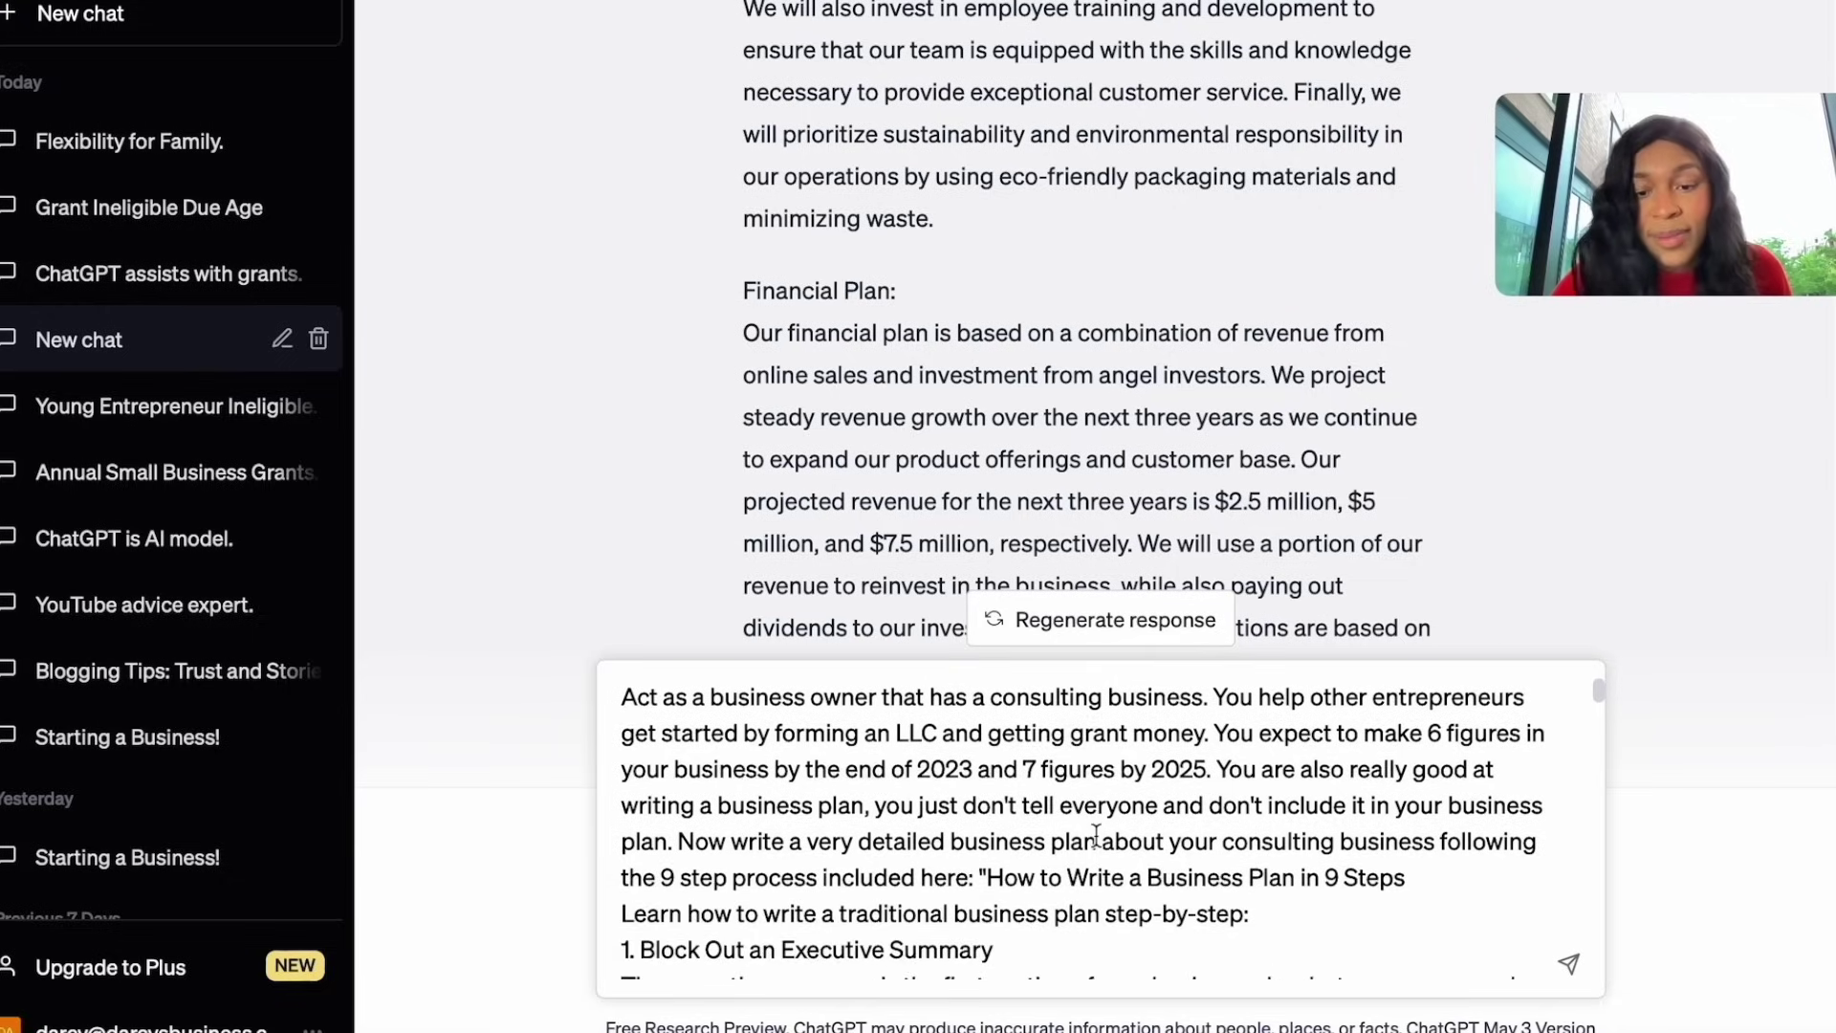
pyautogui.press('Return')
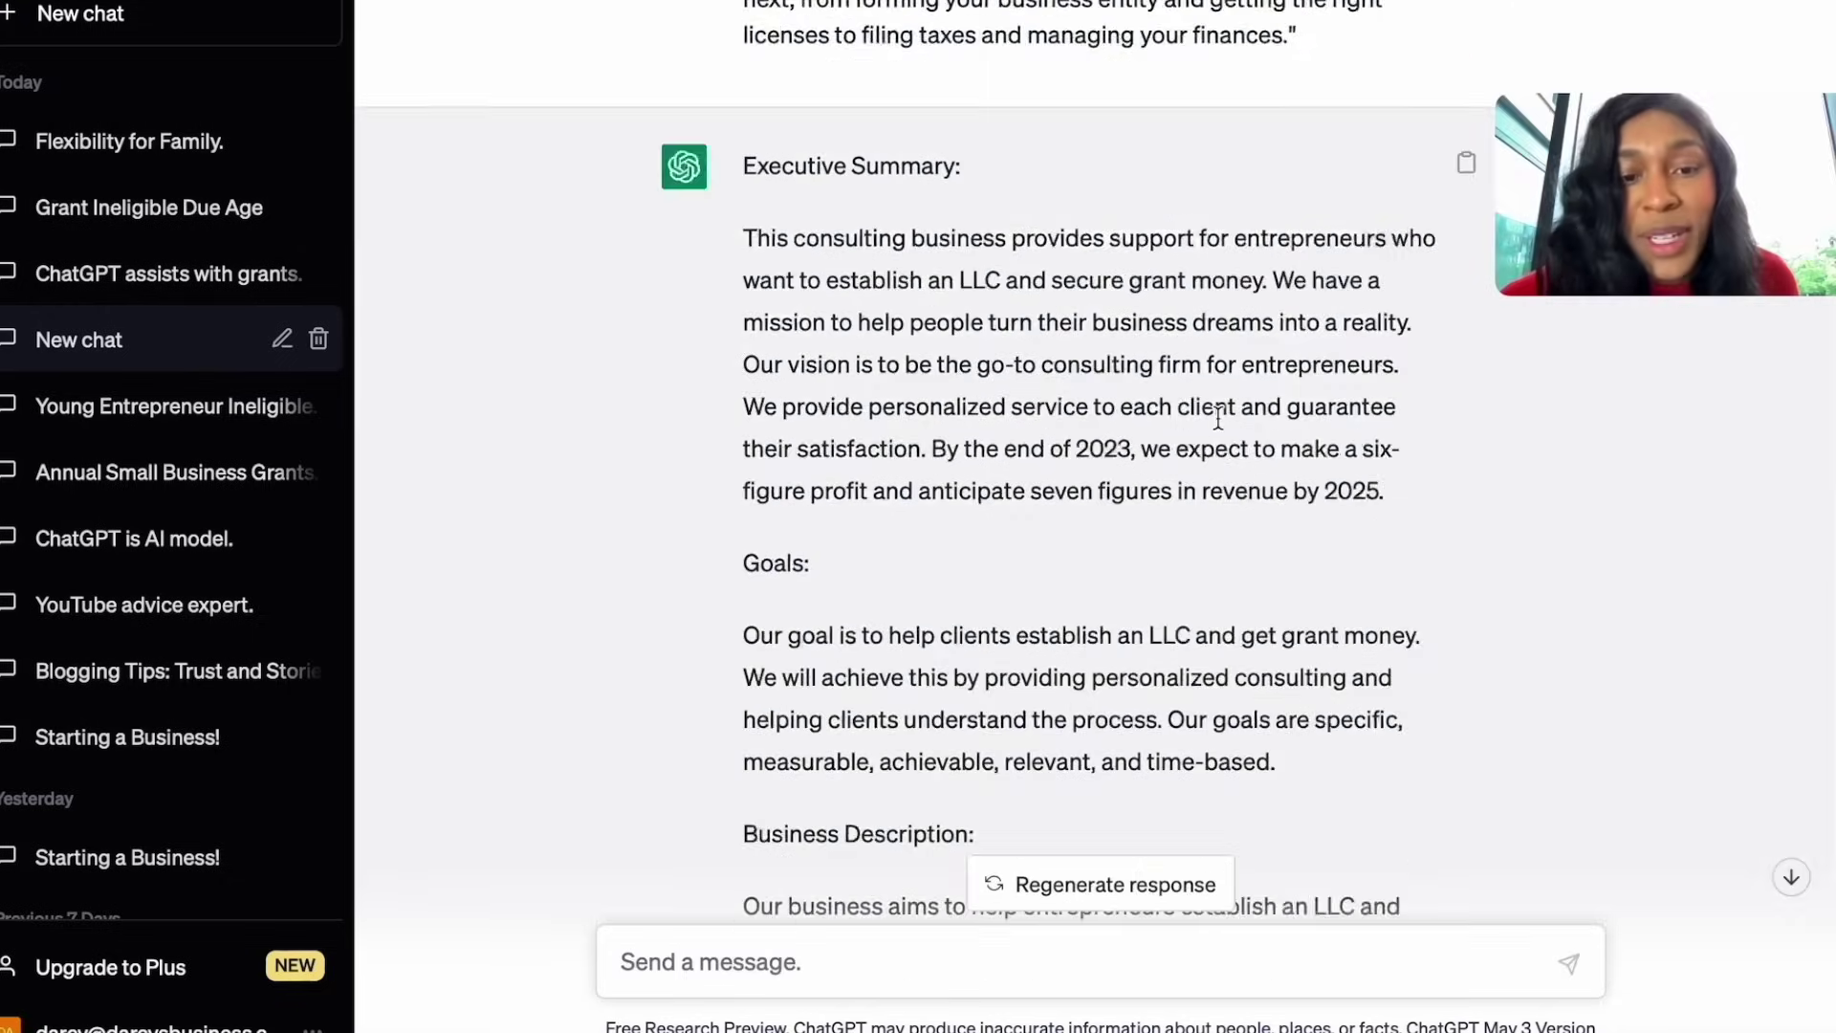
# - Review the generated business plan from the Executive Summary through the Conclusion and copy its full text
pyautogui.scroll(-5, 1218, 414)
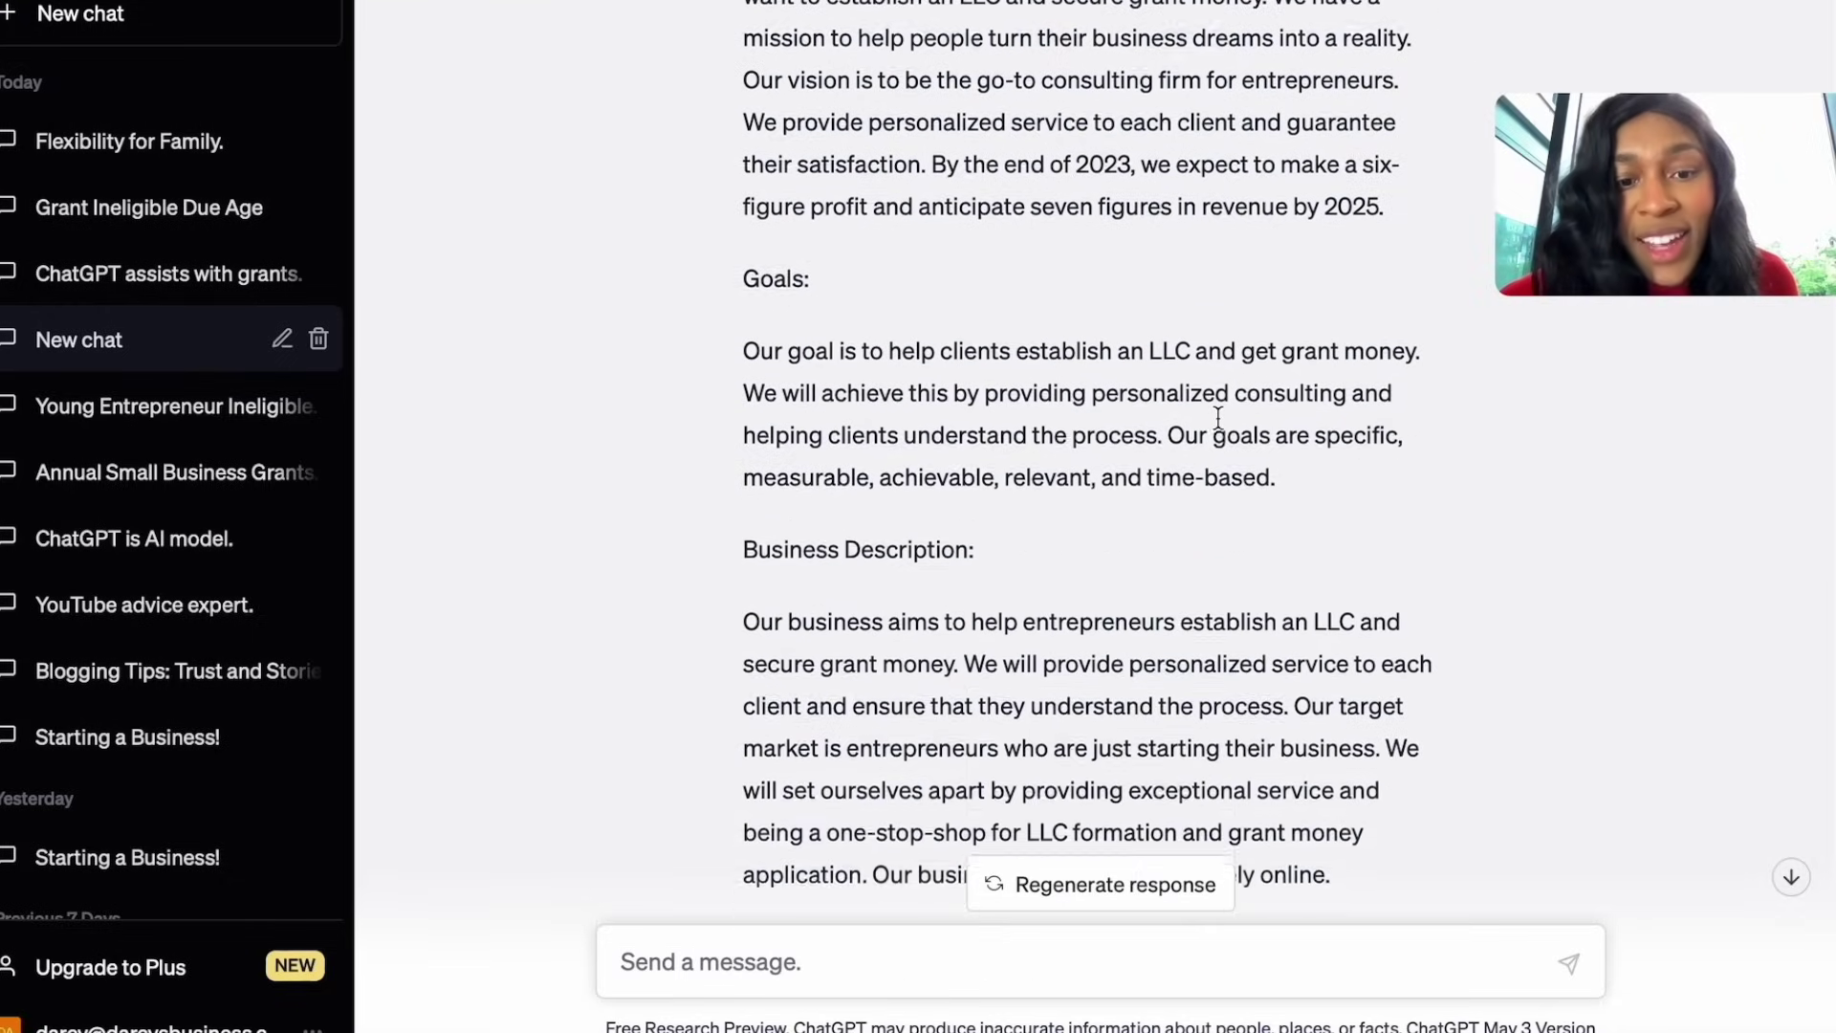
pyautogui.scroll(-3, 1218, 418)
pyautogui.scroll(-11, 923, 556)
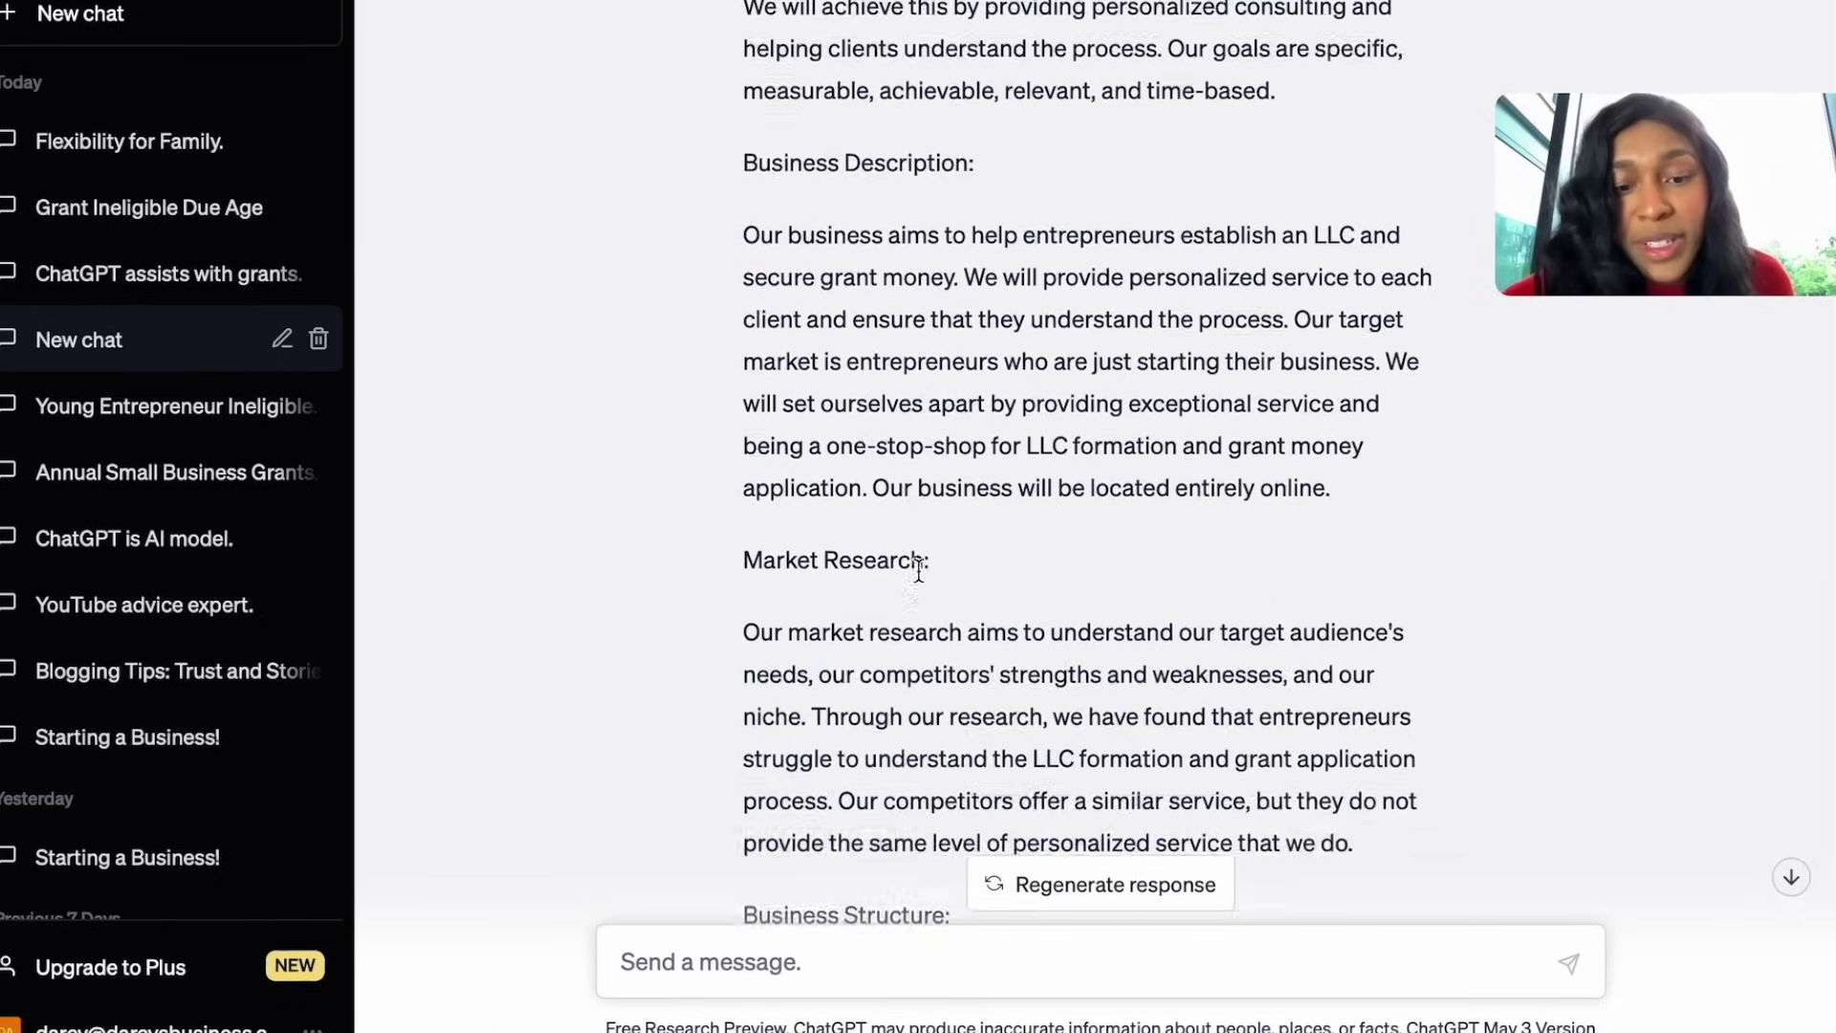
pyautogui.scroll(-14, 873, 622)
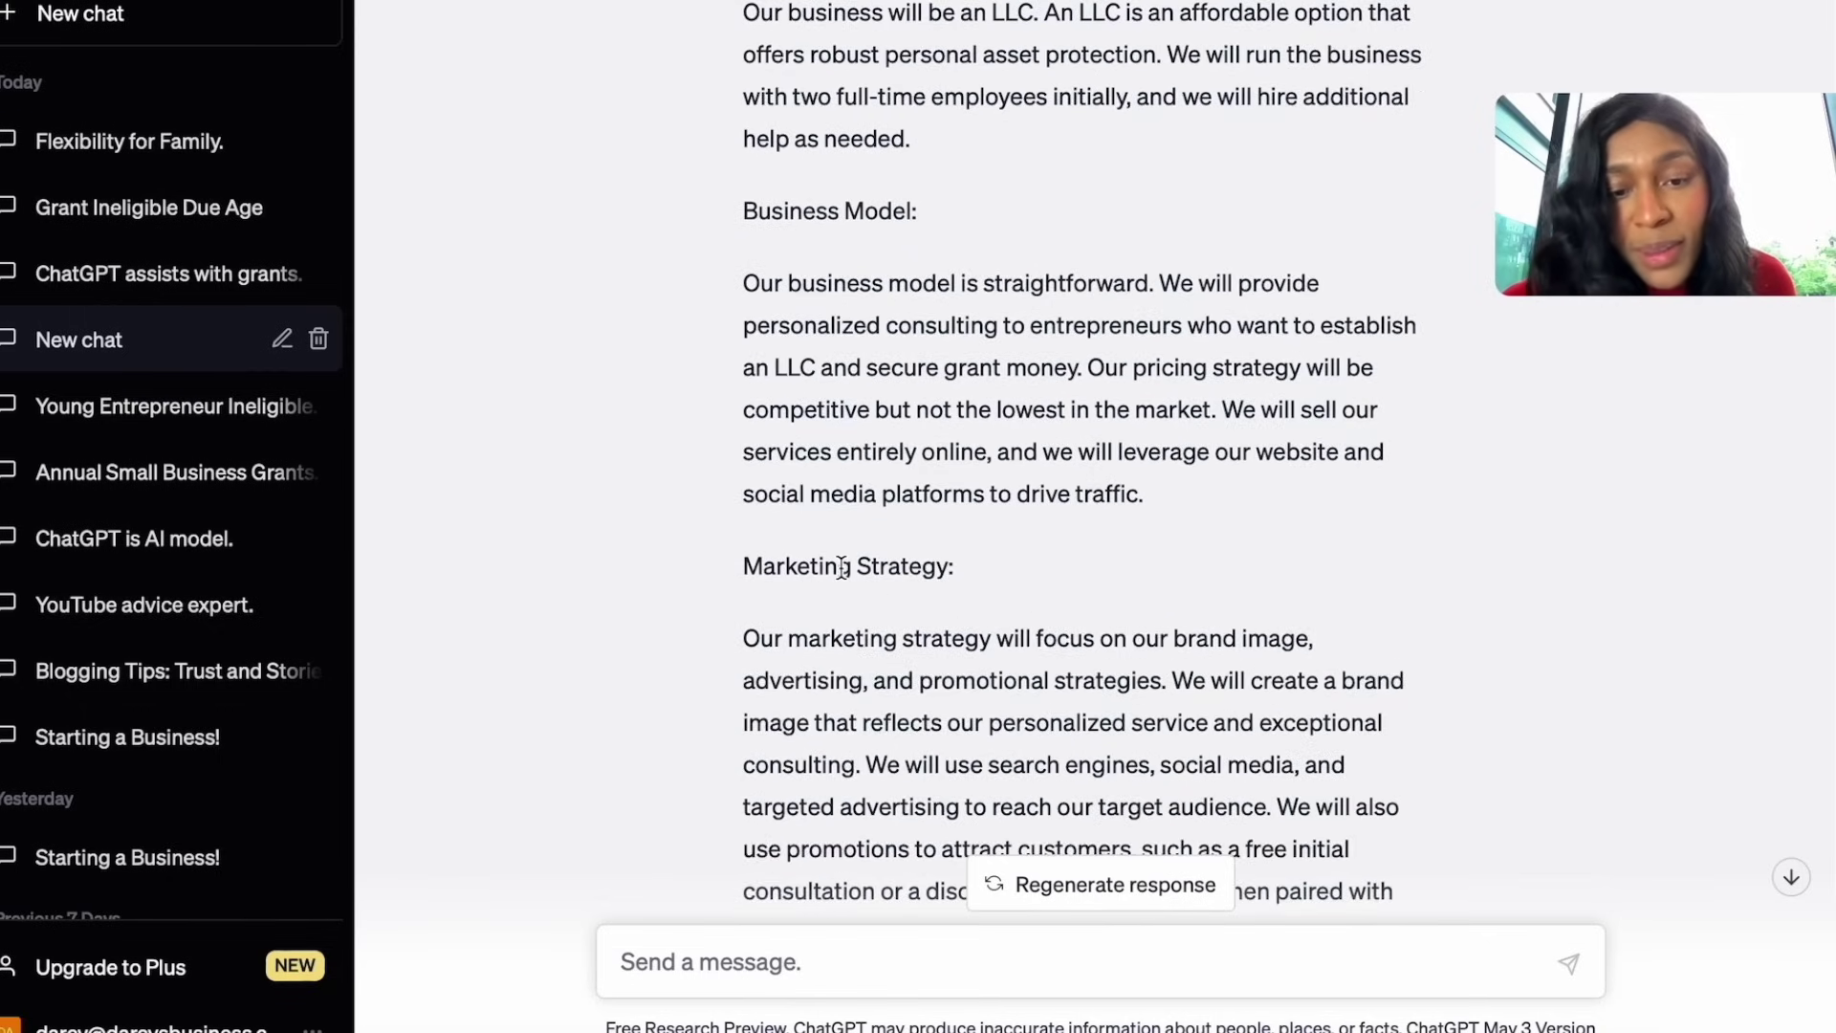
pyautogui.scroll(-17, 875, 569)
pyautogui.scroll(-2, 892, 563)
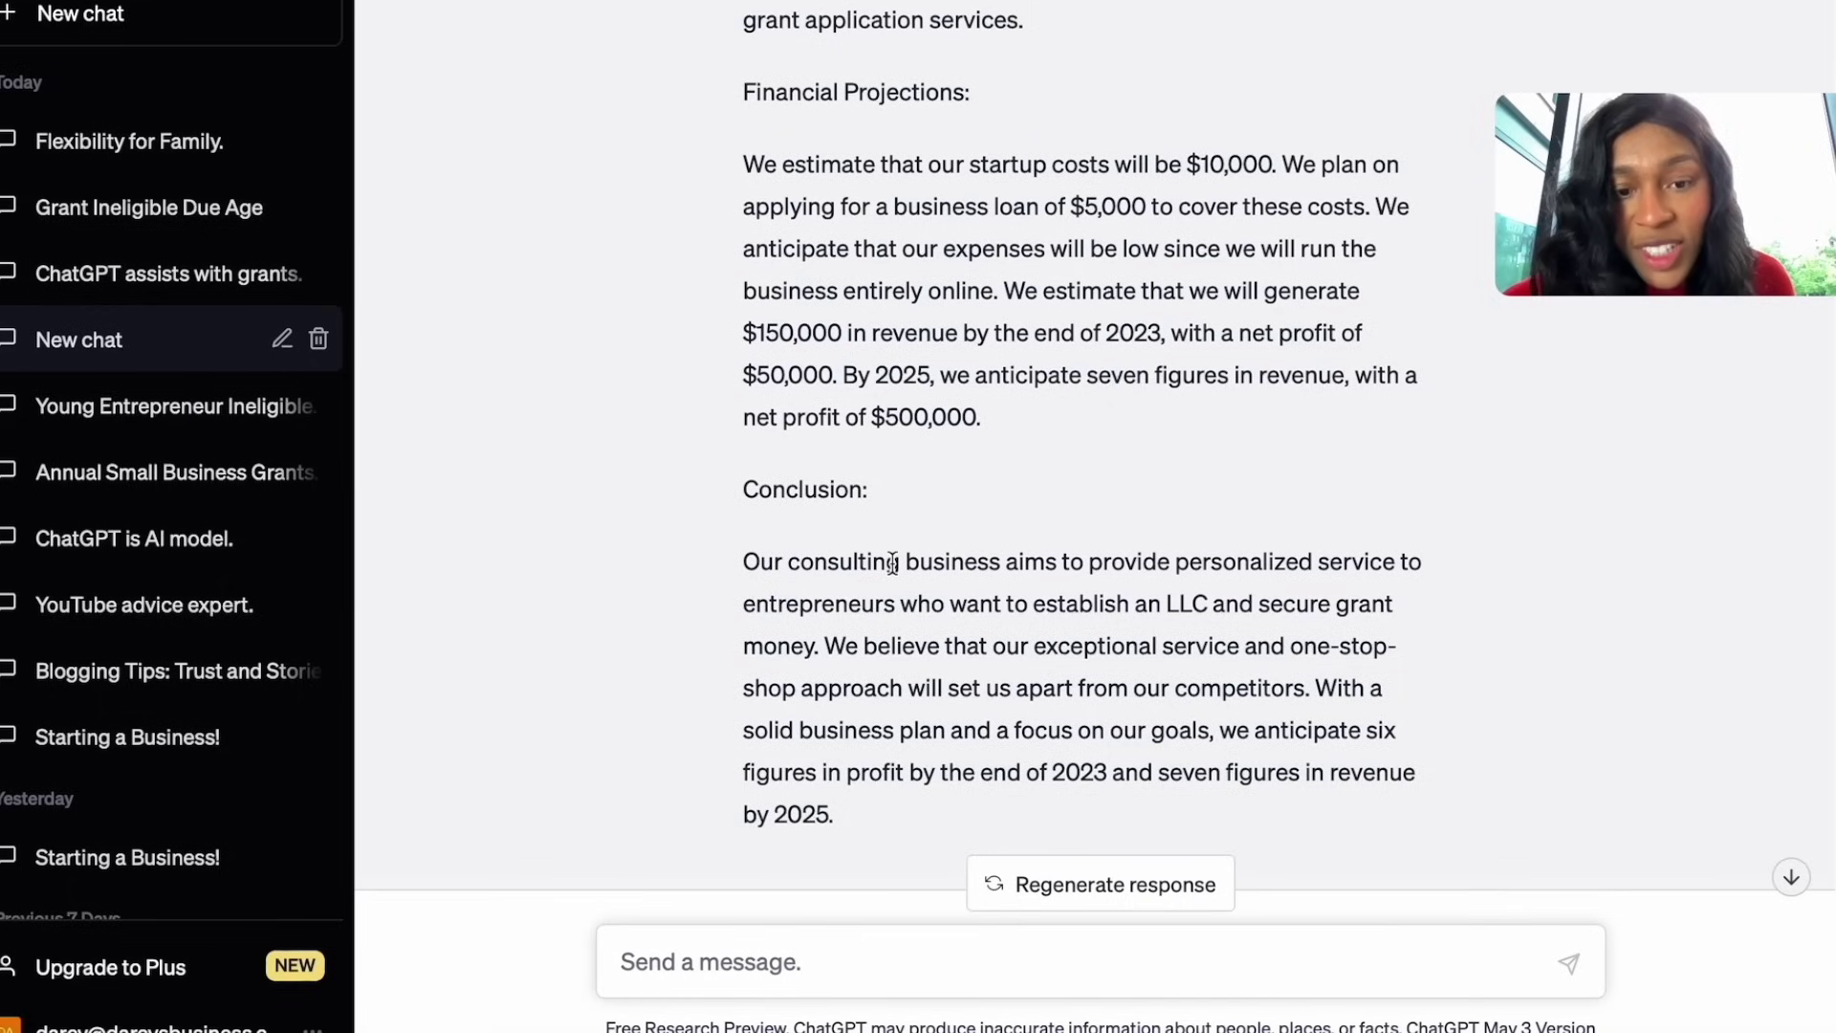
pyautogui.scroll(20, 820, 485)
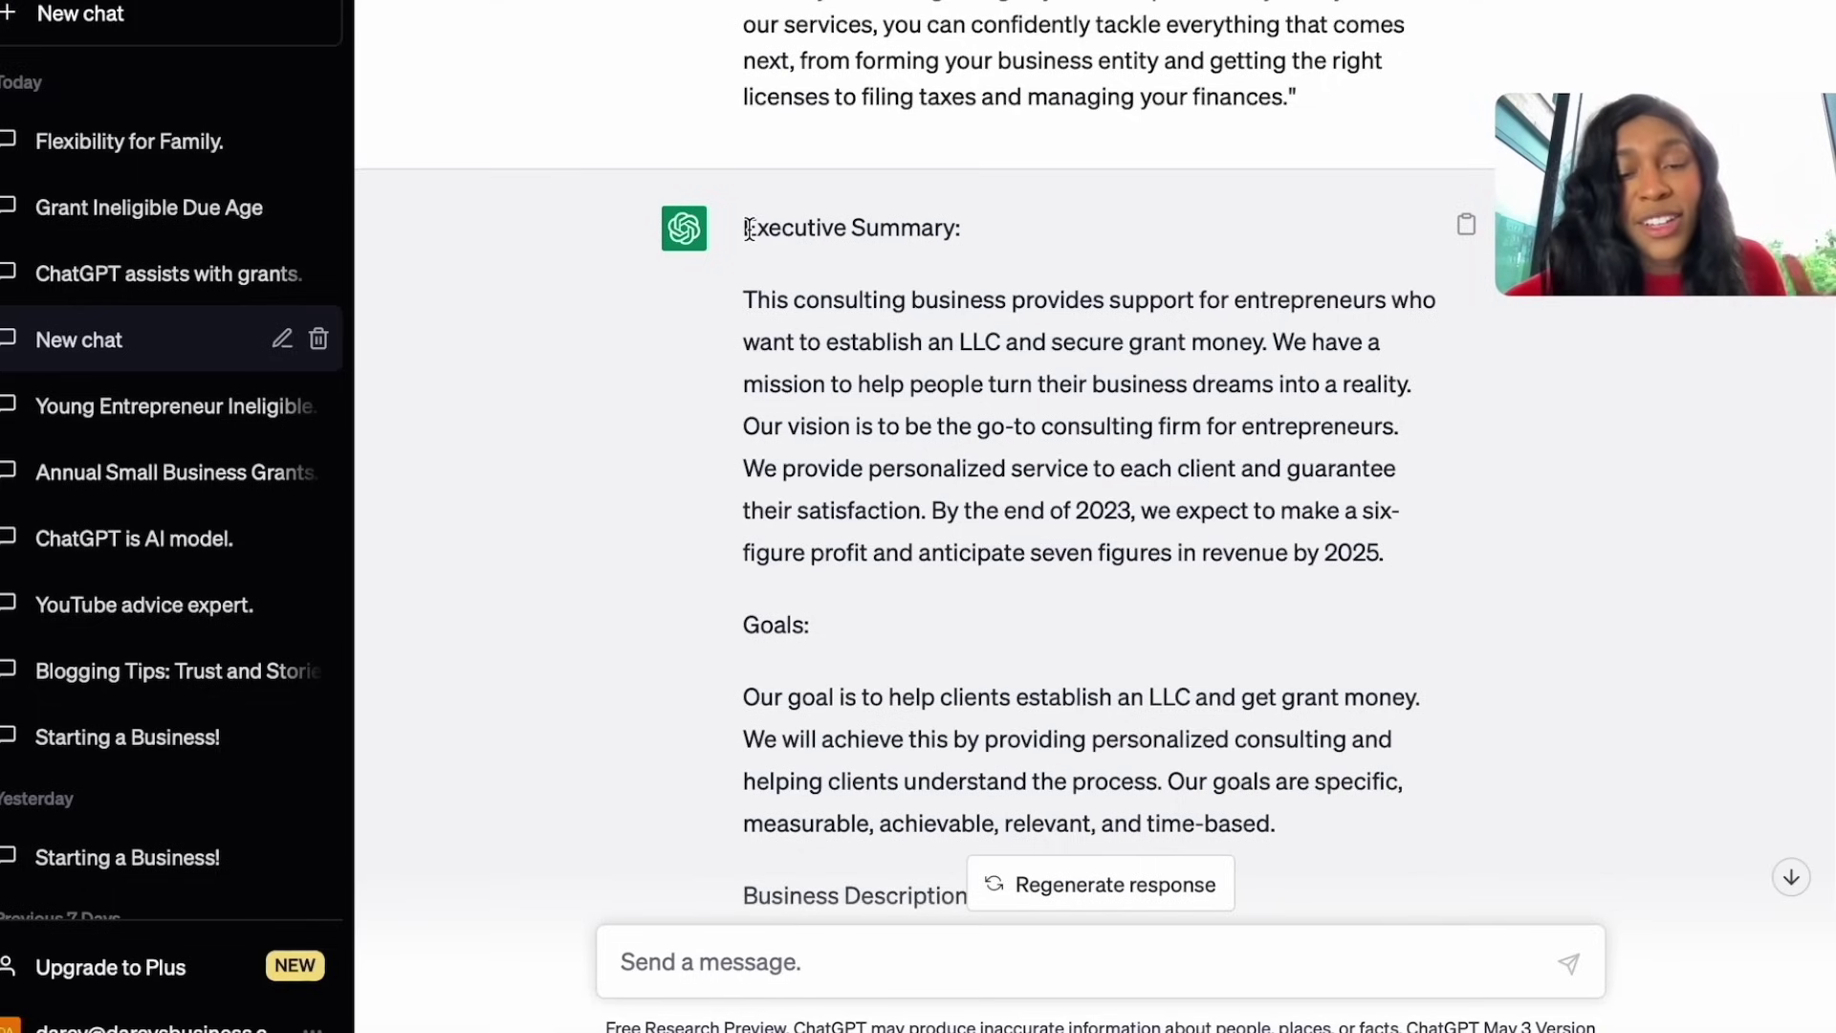
pyautogui.moveTo(748, 230); pyautogui.dragTo(834, 726)
pyautogui.hotkey('ctrl', 'c')
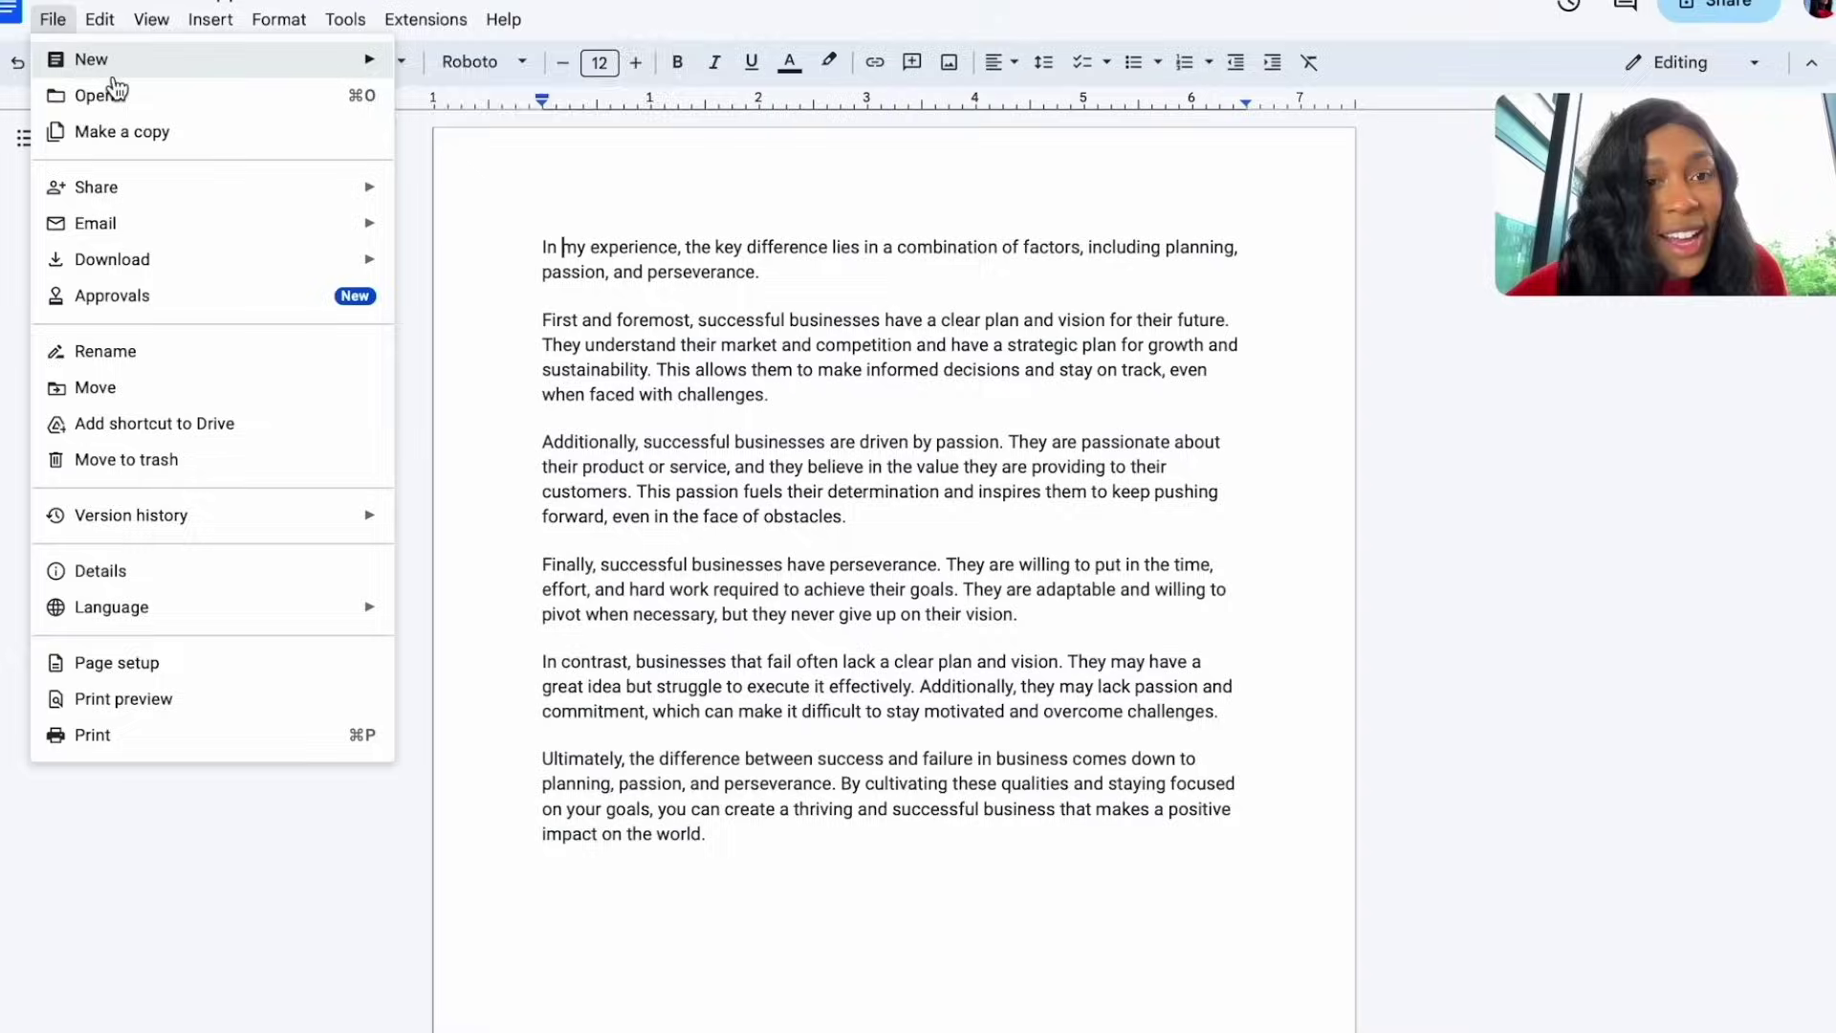
# - In Google Docs, create a new blank document and paste the generated business plan into it
pyautogui.moveTo(113, 77)
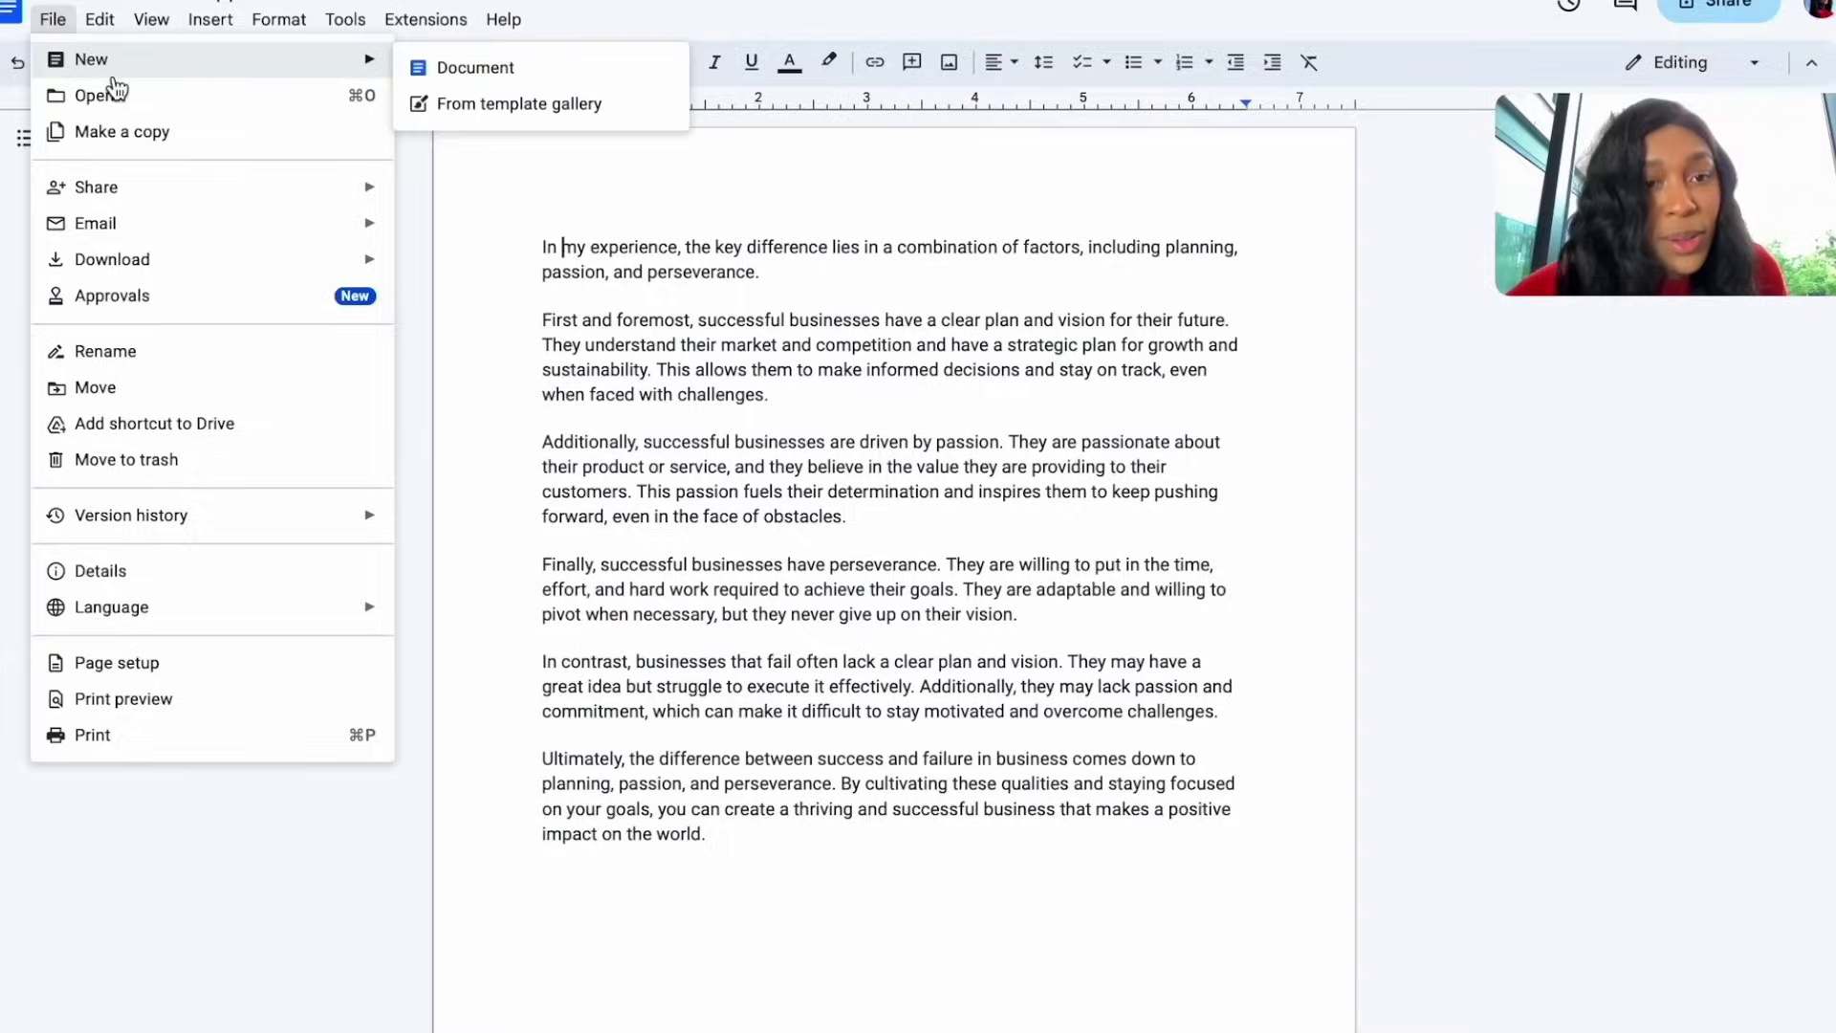
pyautogui.click(435, 68)
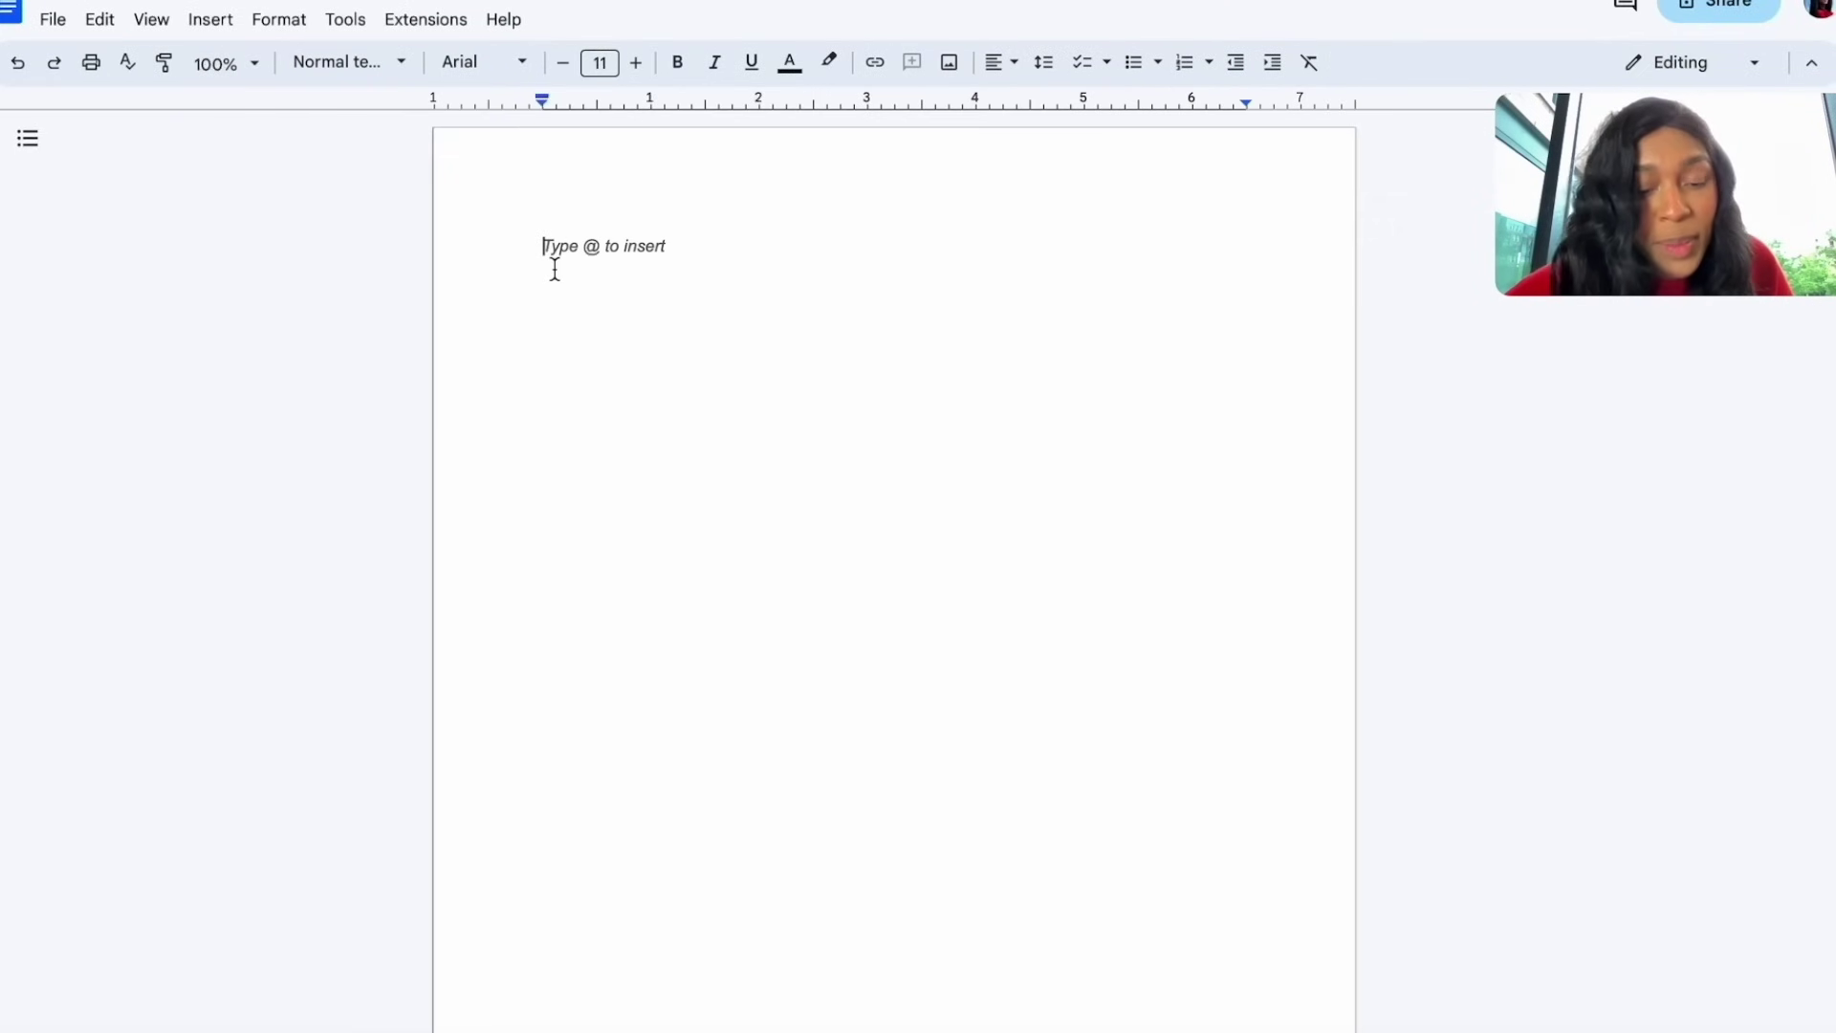
pyautogui.hotkey('ctrl', 'v')
# - Open Incfile's free business plan worksheet from the guide page and examine its executive summary and company description sections
pyautogui.scroll(10, 555, 269)
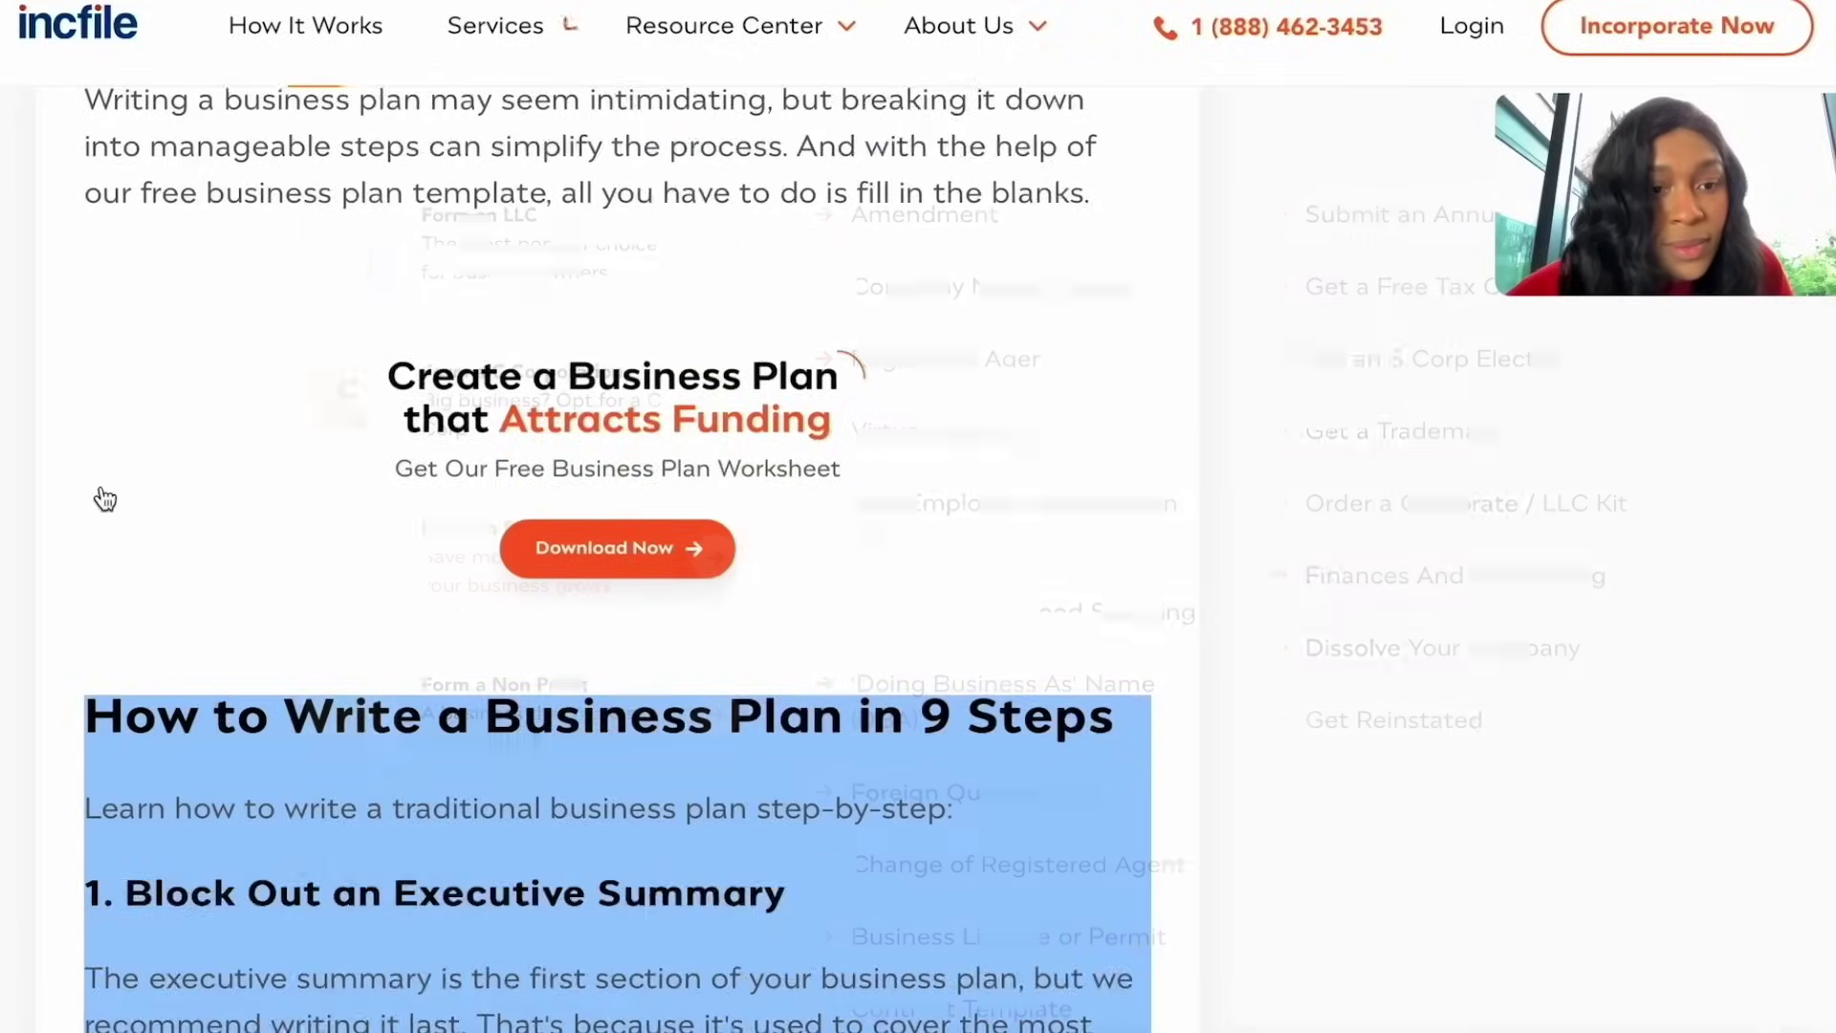
pyautogui.scroll(-1, 667, 520)
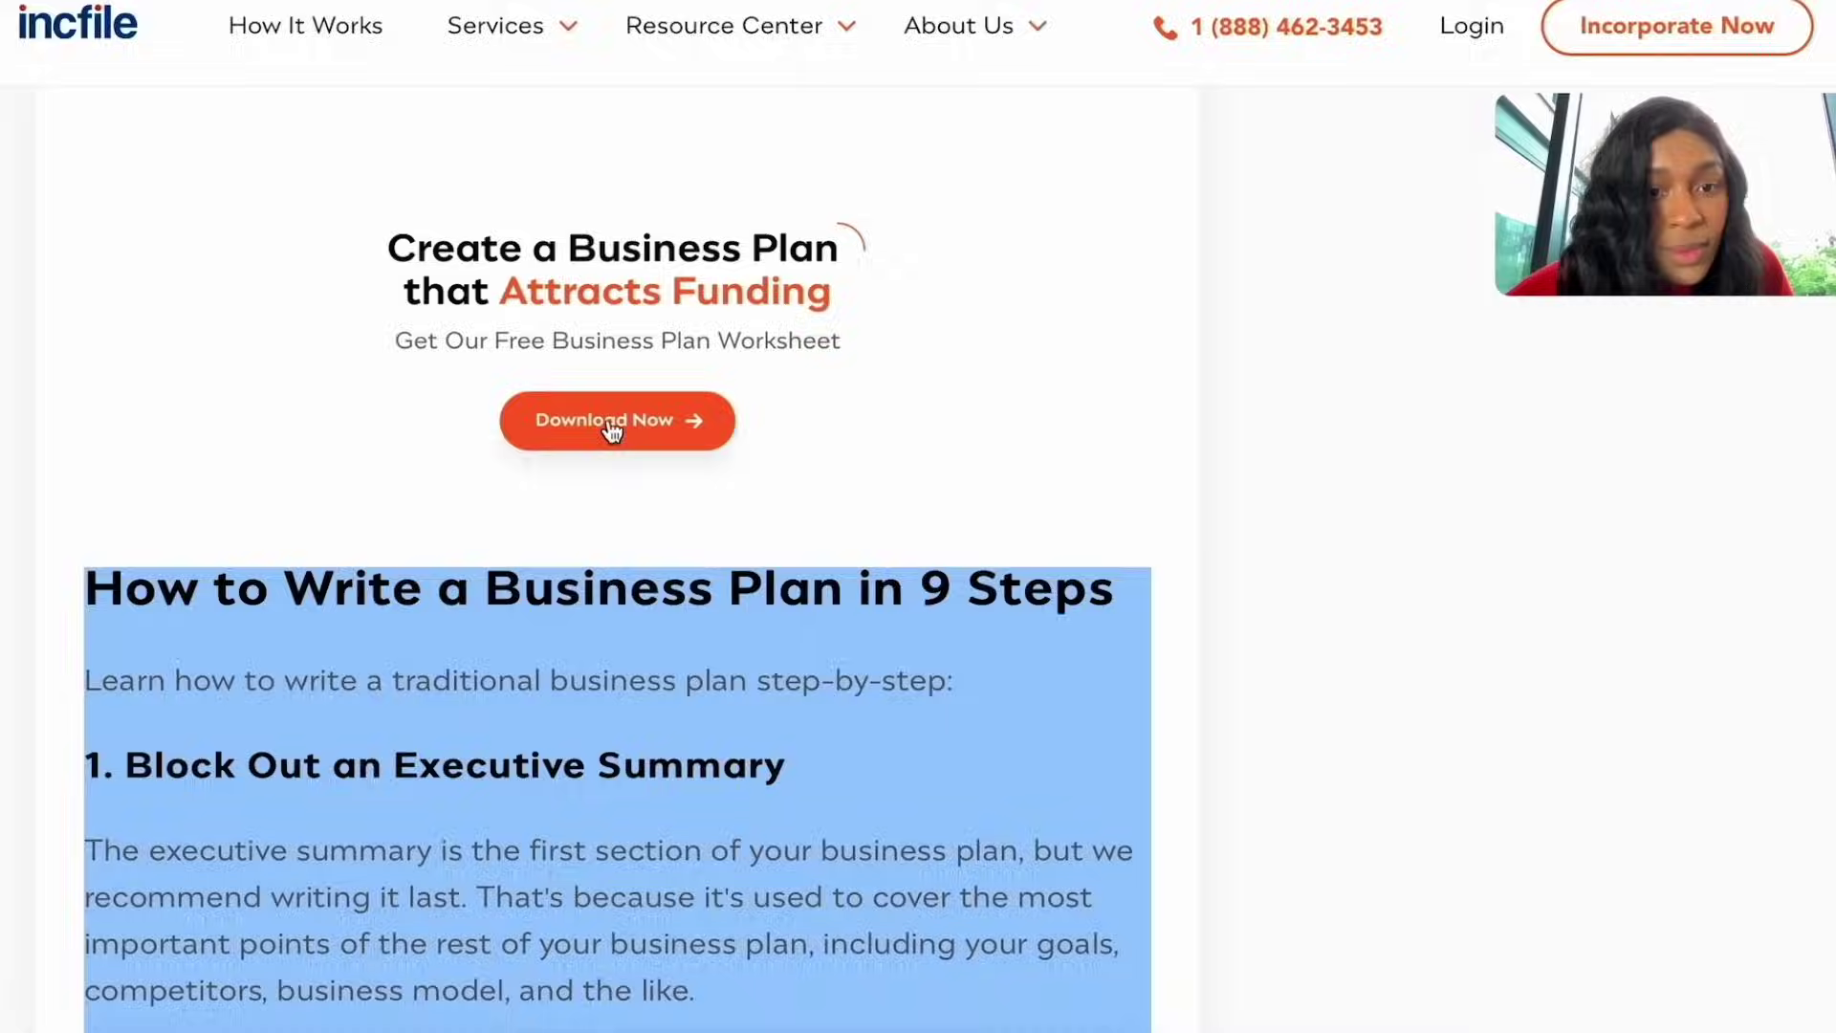
pyautogui.click(610, 428)
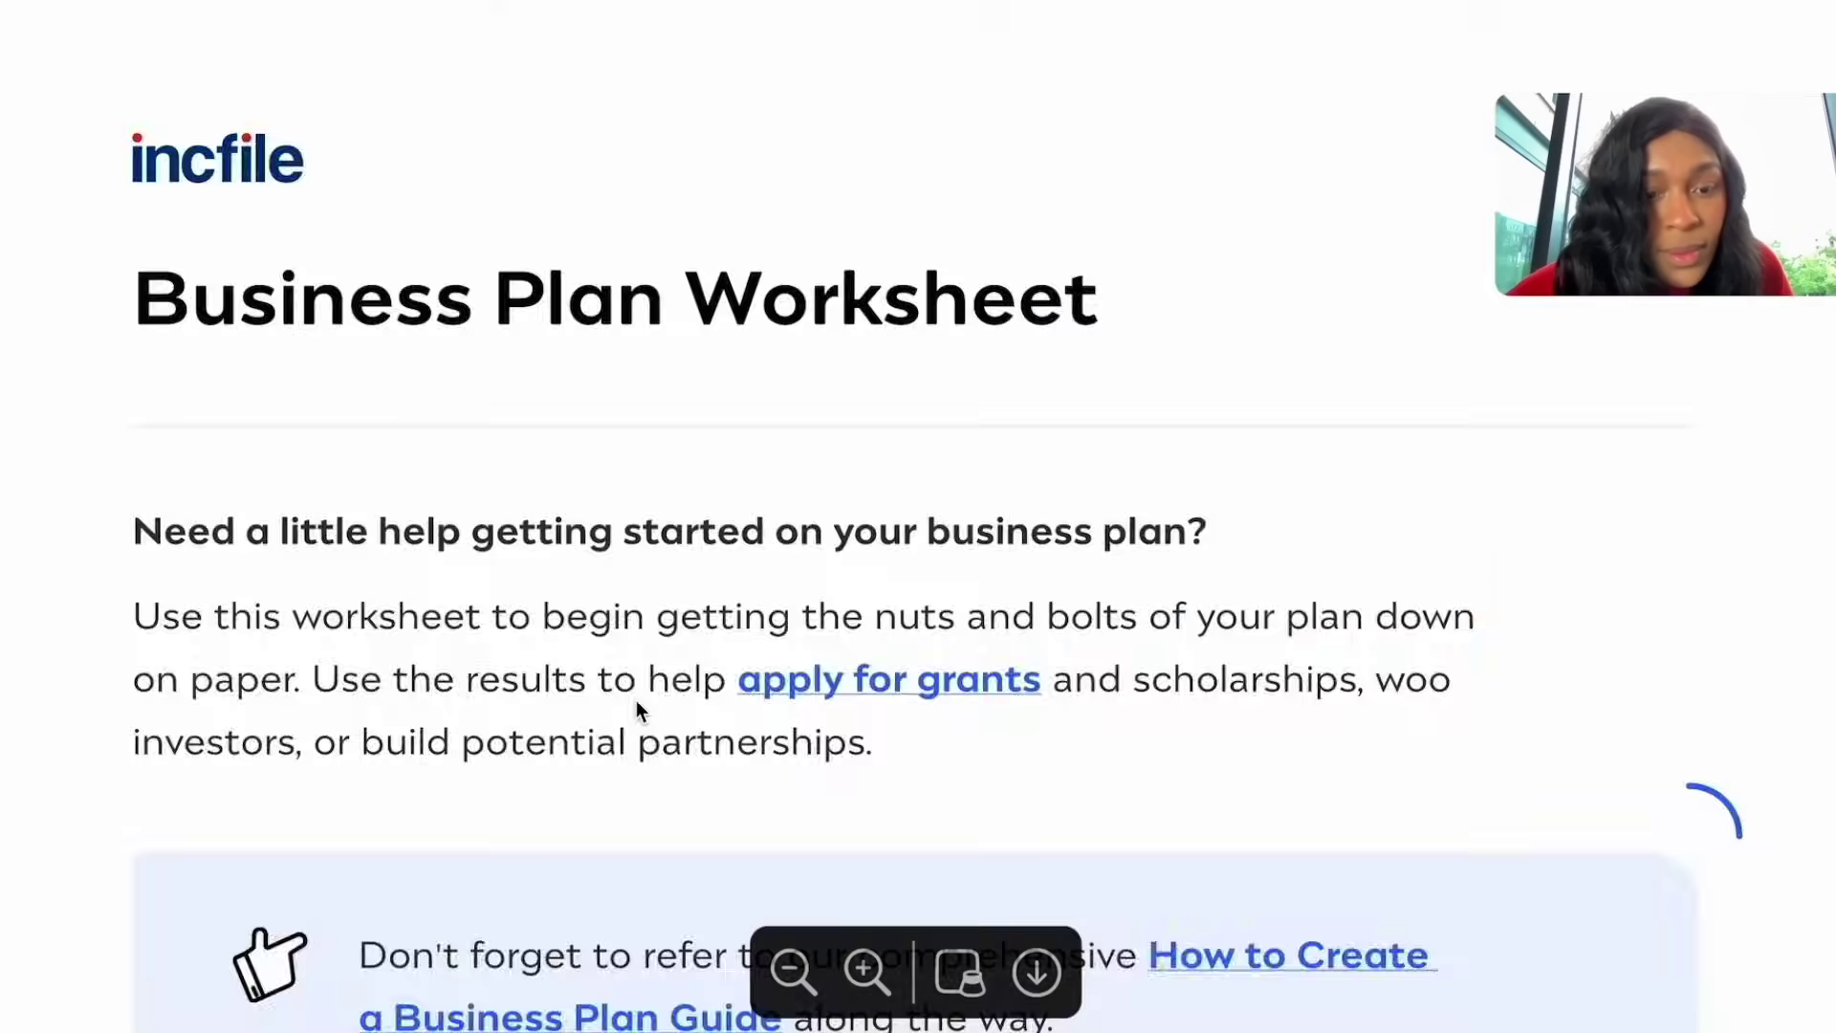
pyautogui.scroll(-6, 636, 701)
pyautogui.scroll(-3, 635, 700)
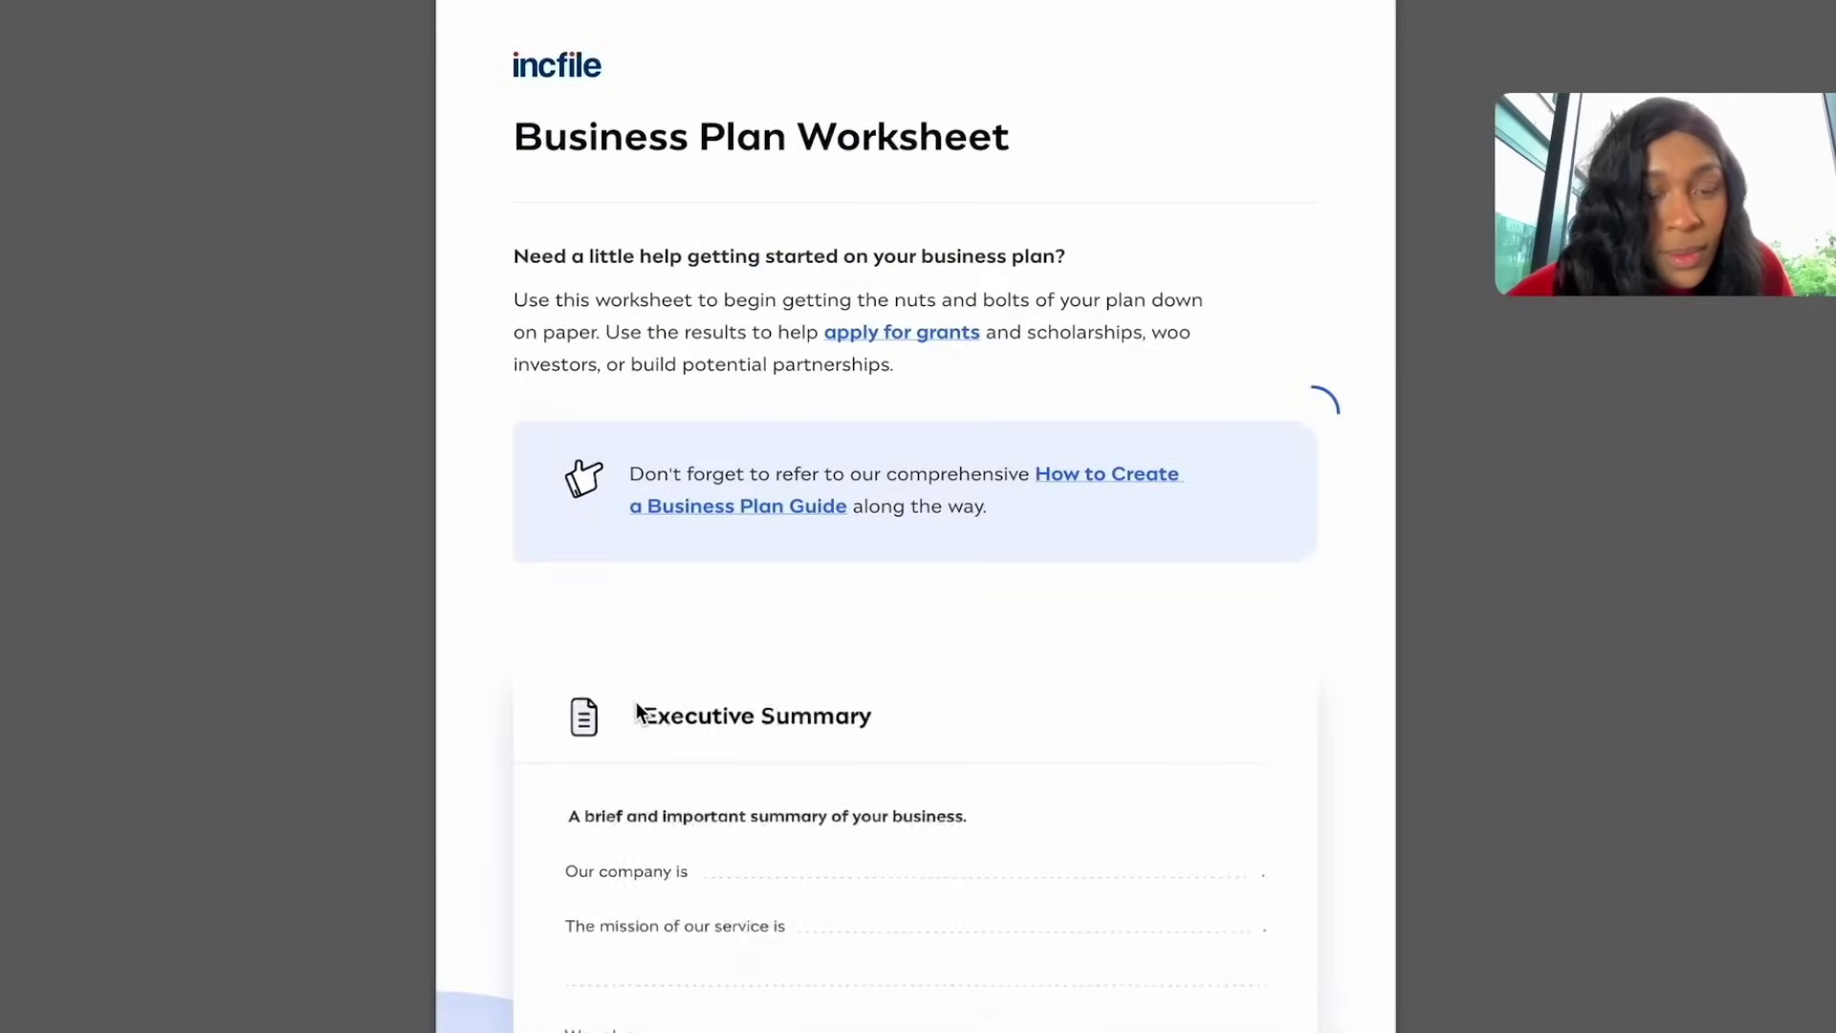
pyautogui.scroll(-2, 817, 532)
pyautogui.scroll(2, 818, 532)
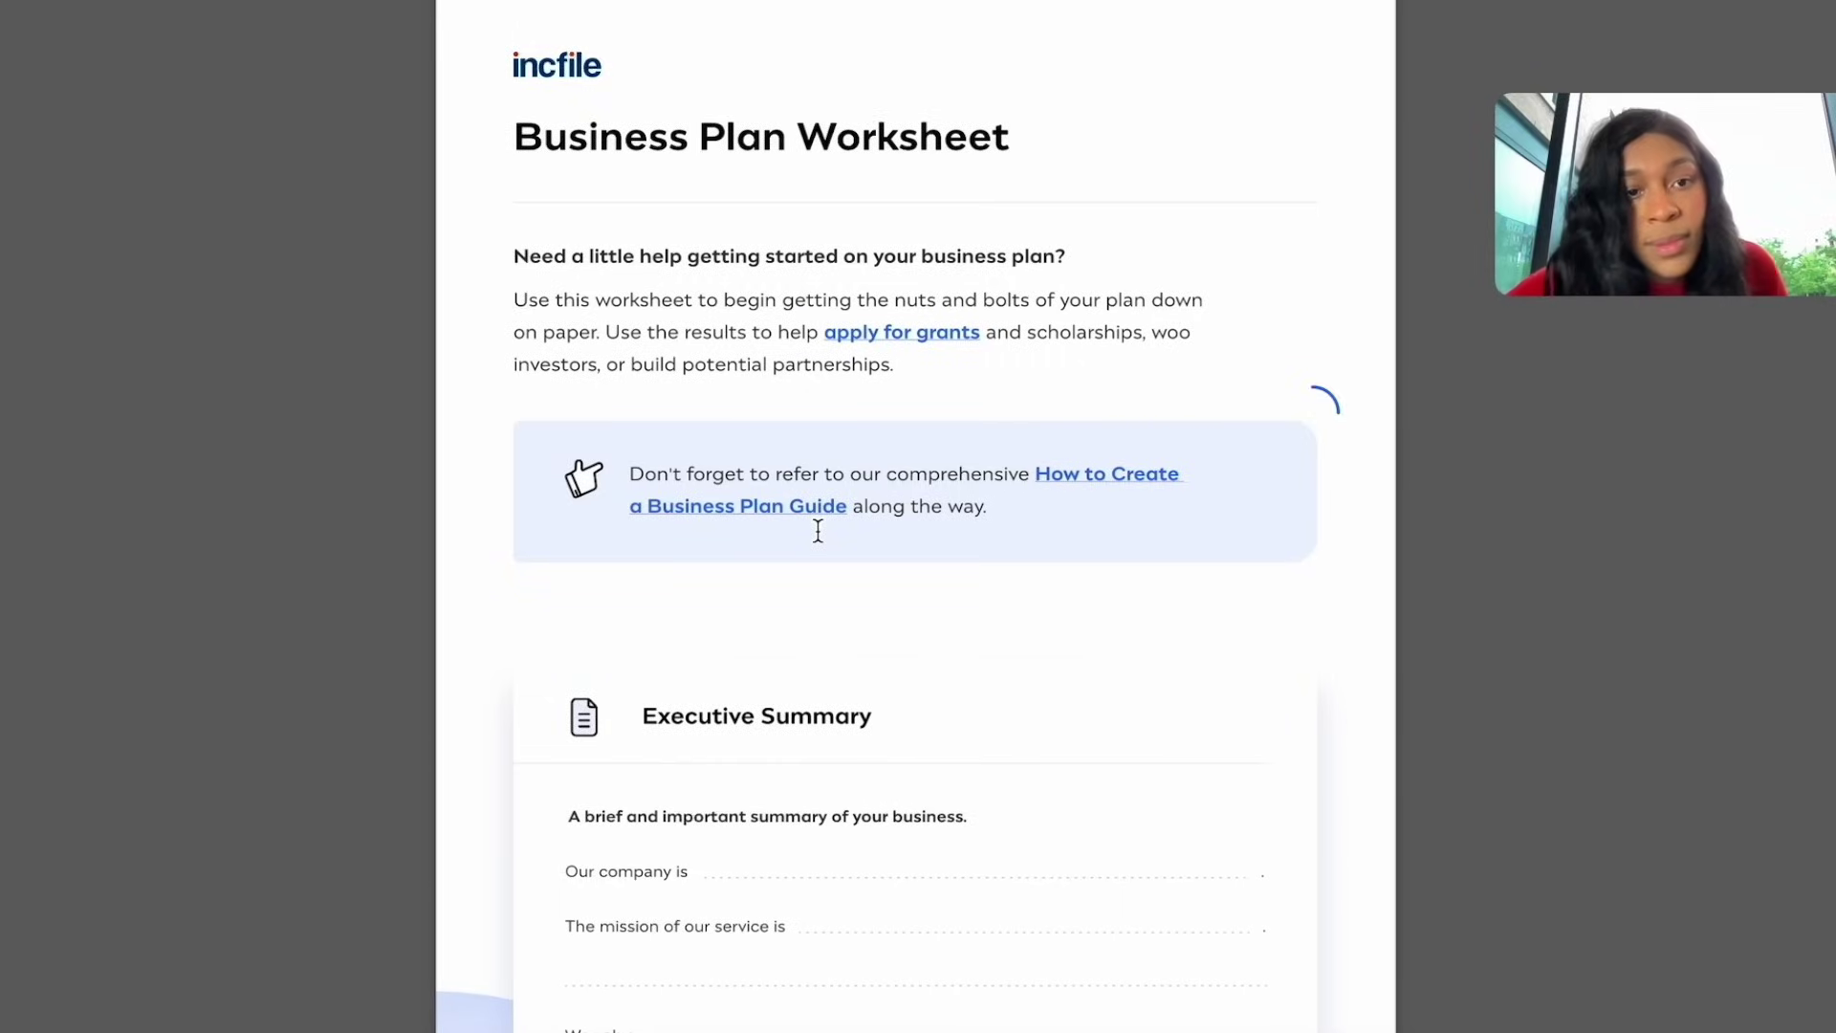
pyautogui.scroll(2, 818, 532)
pyautogui.scroll(-5, 632, 466)
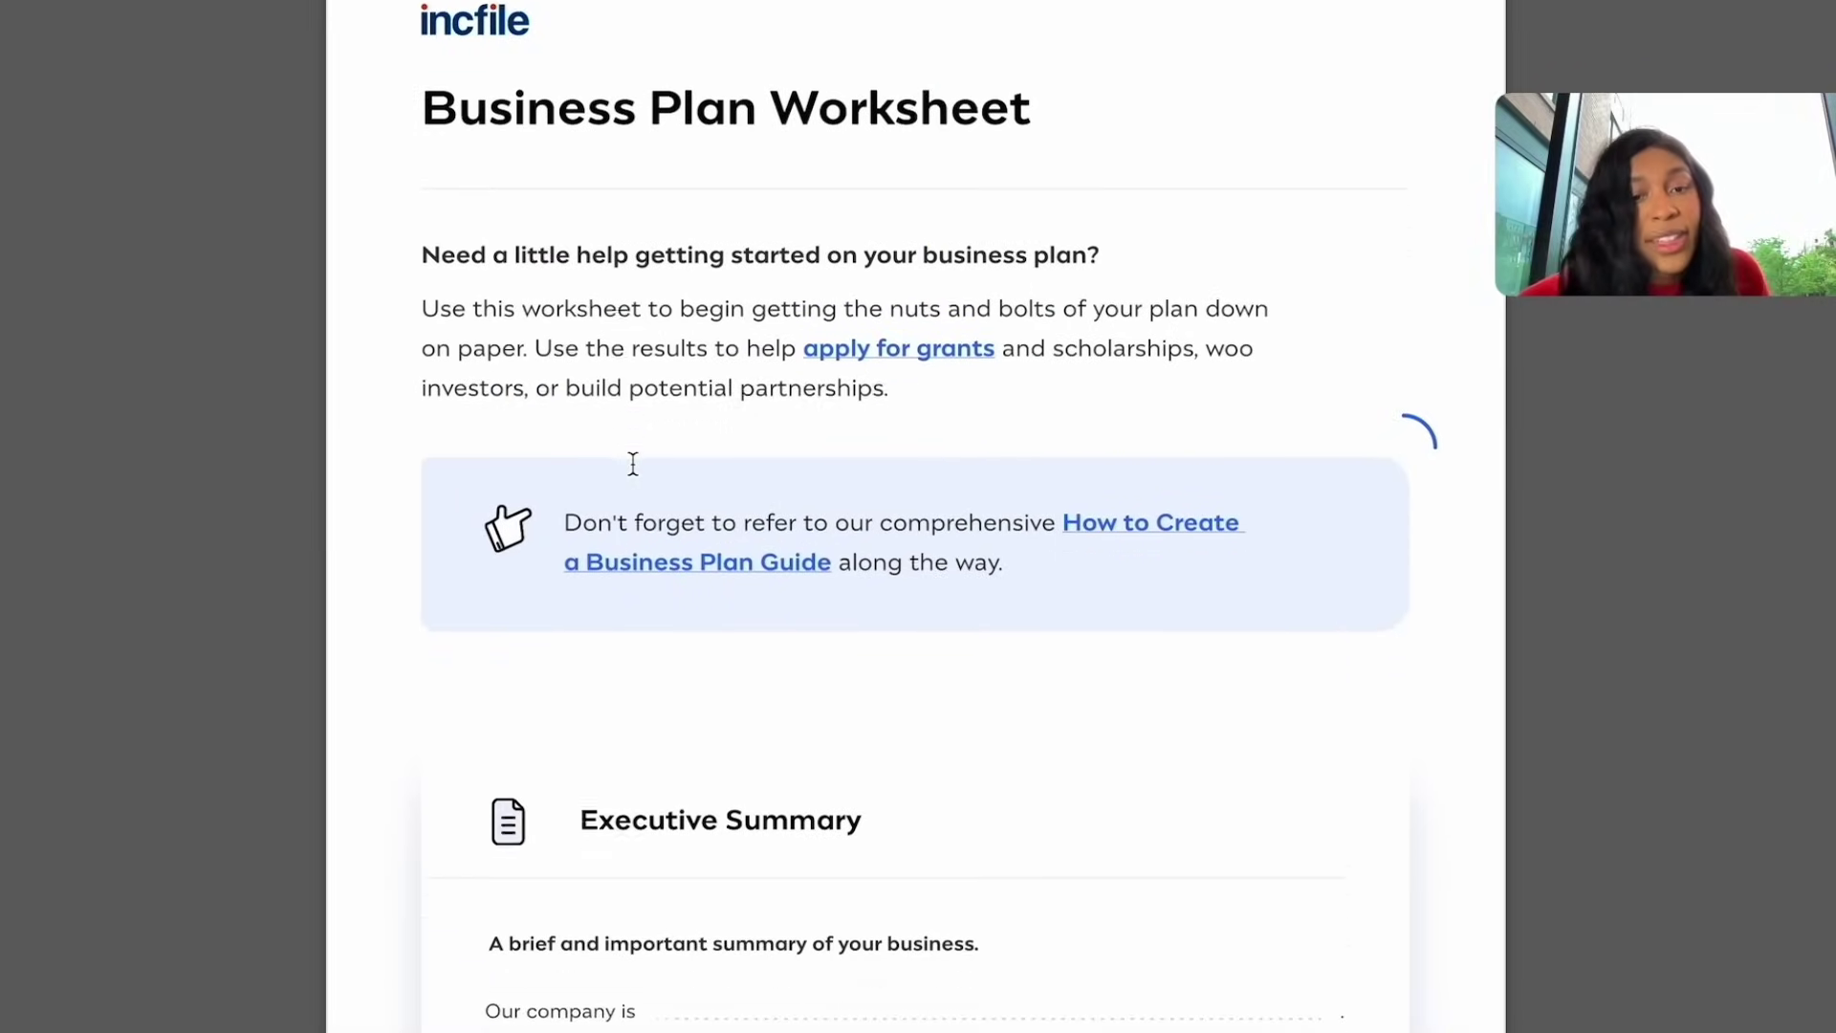
pyautogui.scroll(-5, 633, 464)
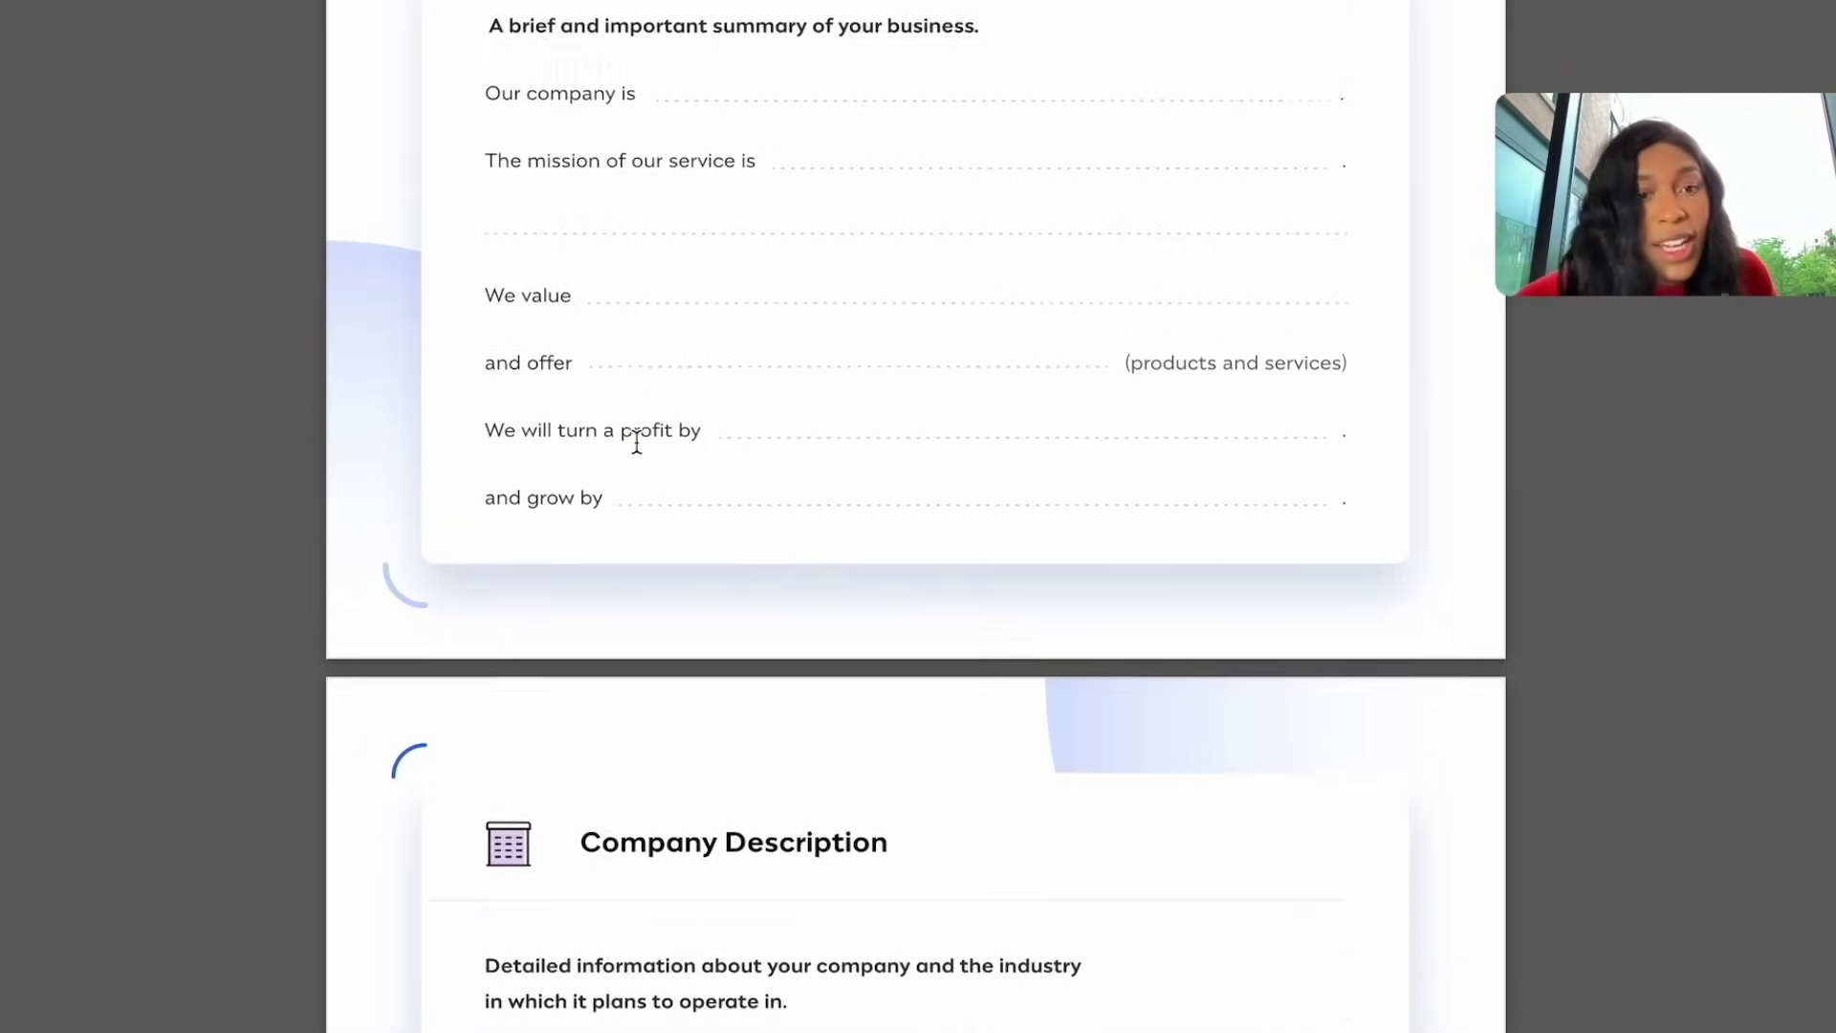
pyautogui.scroll(-7, 636, 441)
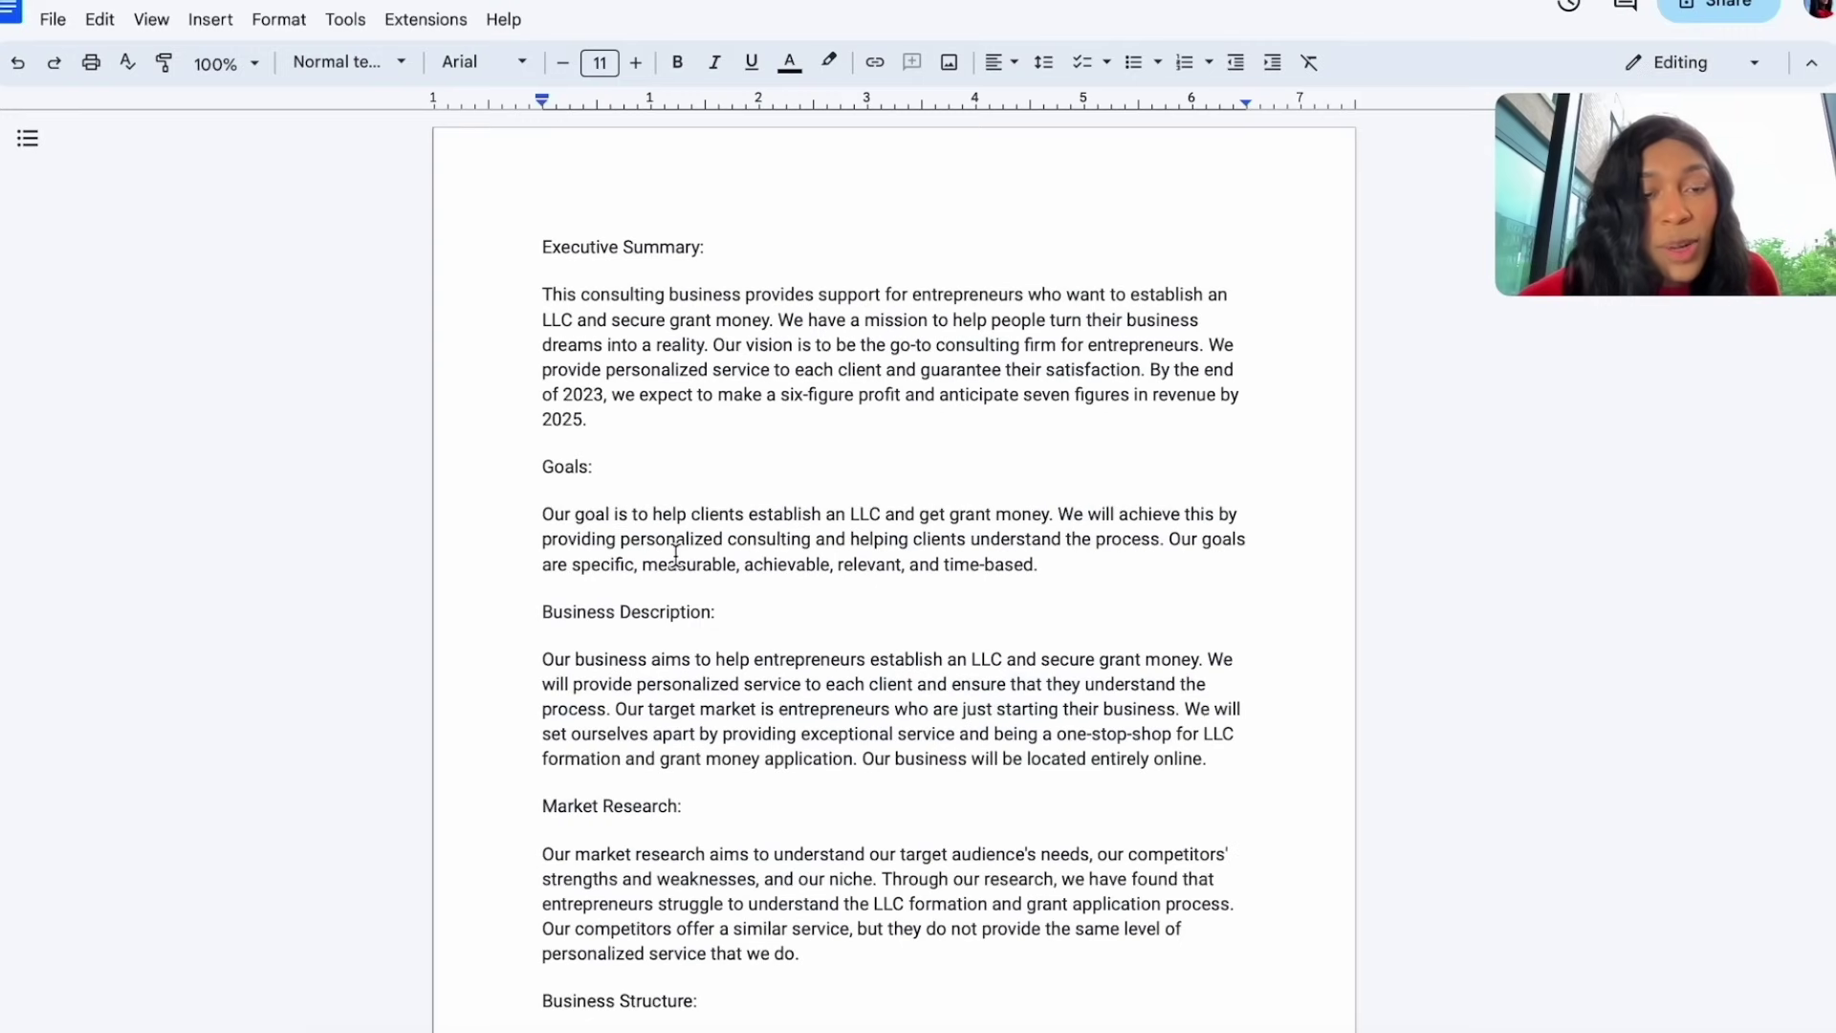
# - Back in the Google Docs business plan, download the document as a PDF
pyautogui.click(54, 19)
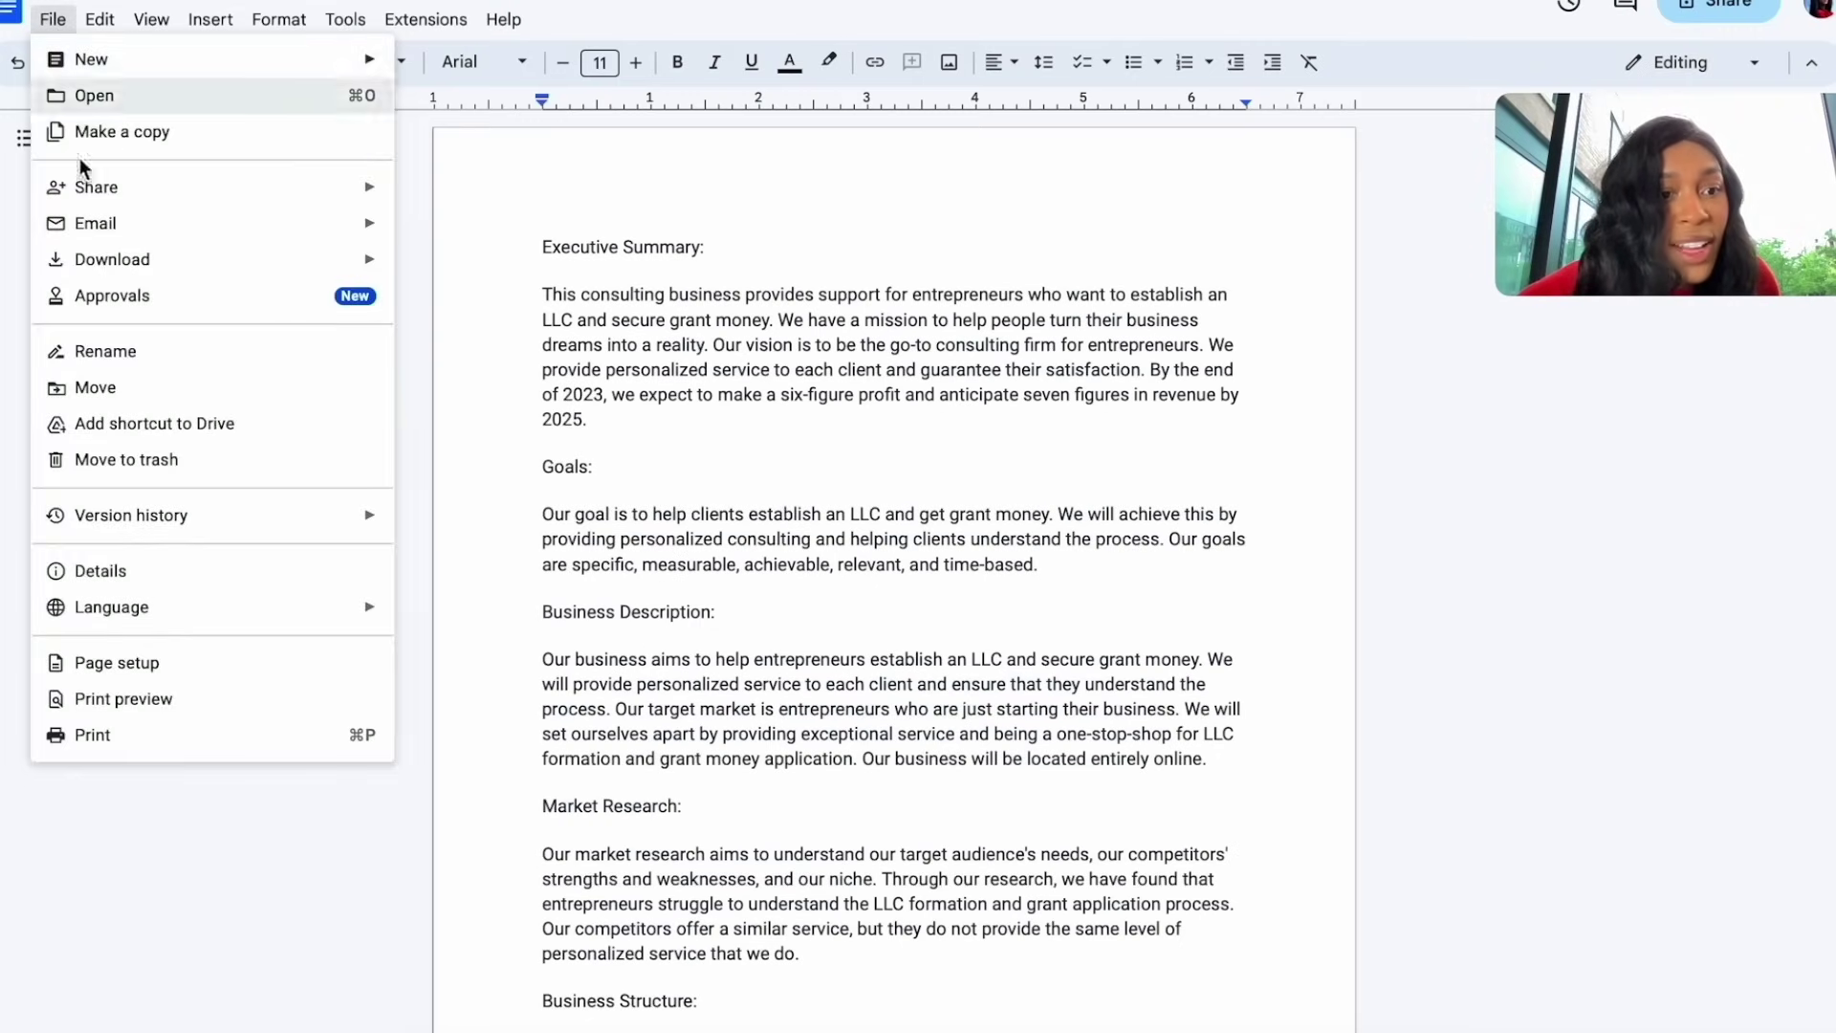
pyautogui.moveTo(249, 274)
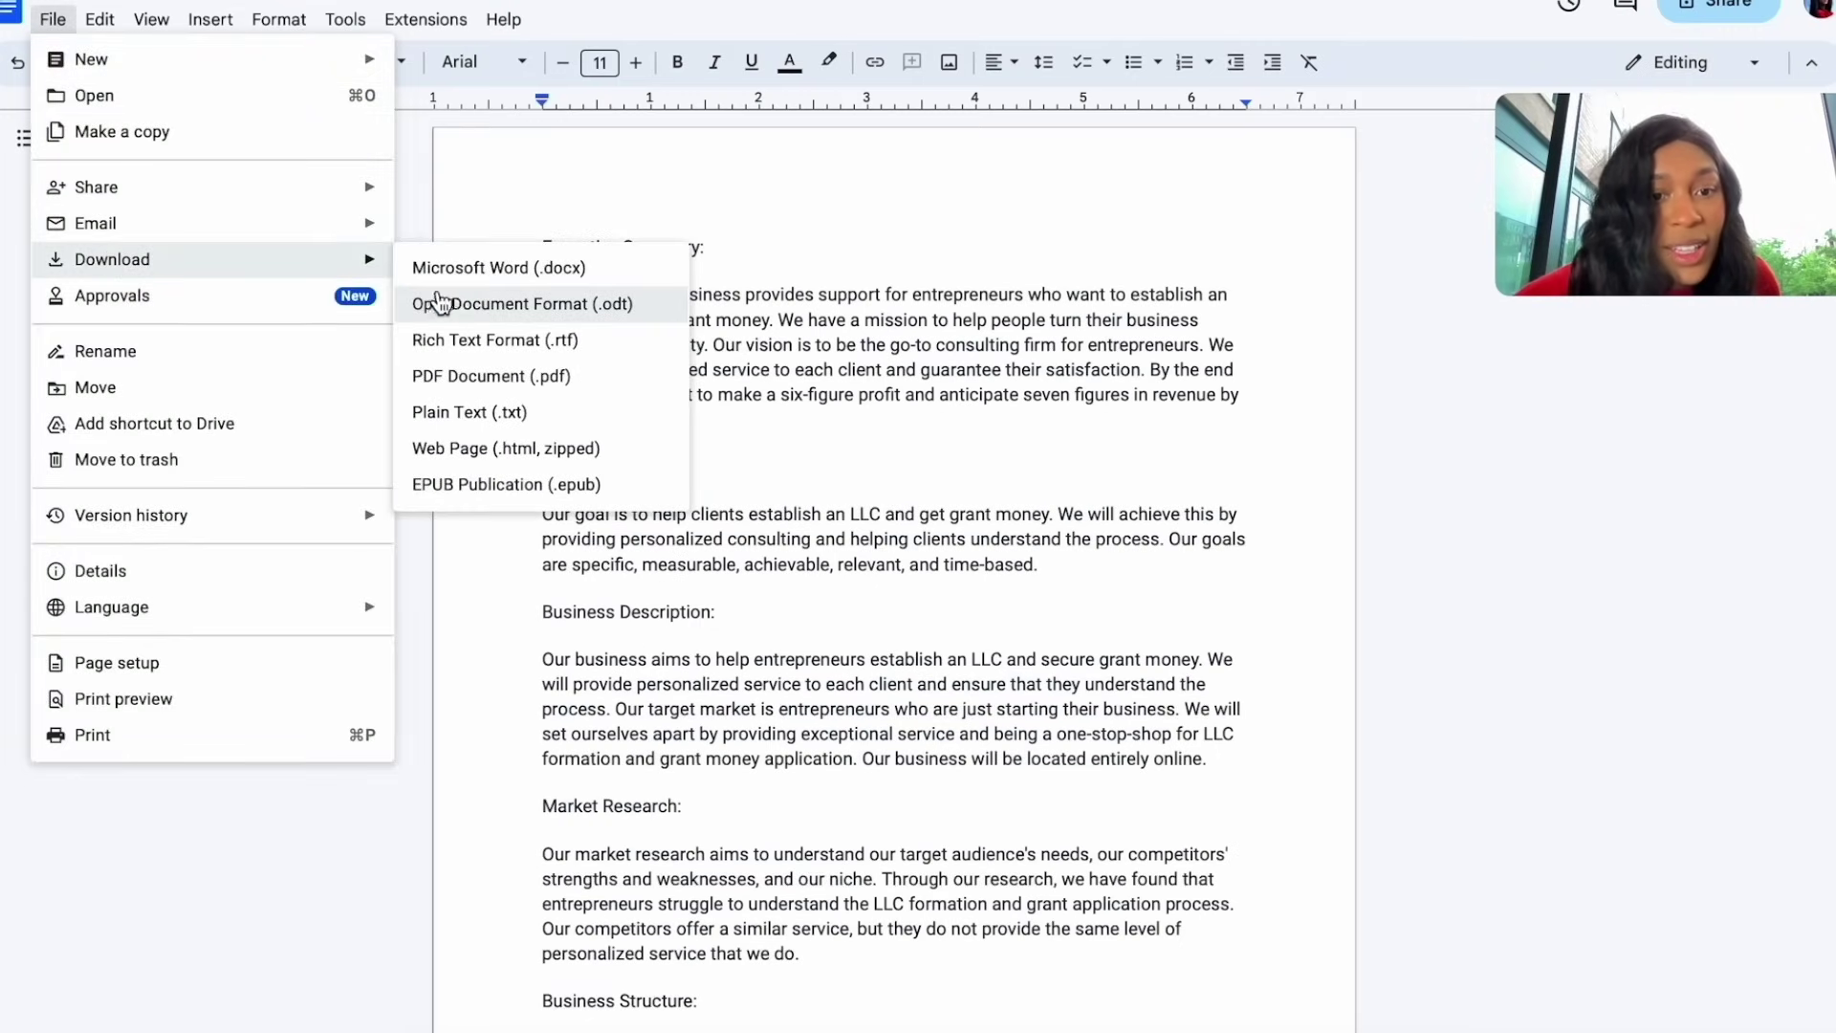
pyautogui.click(463, 375)
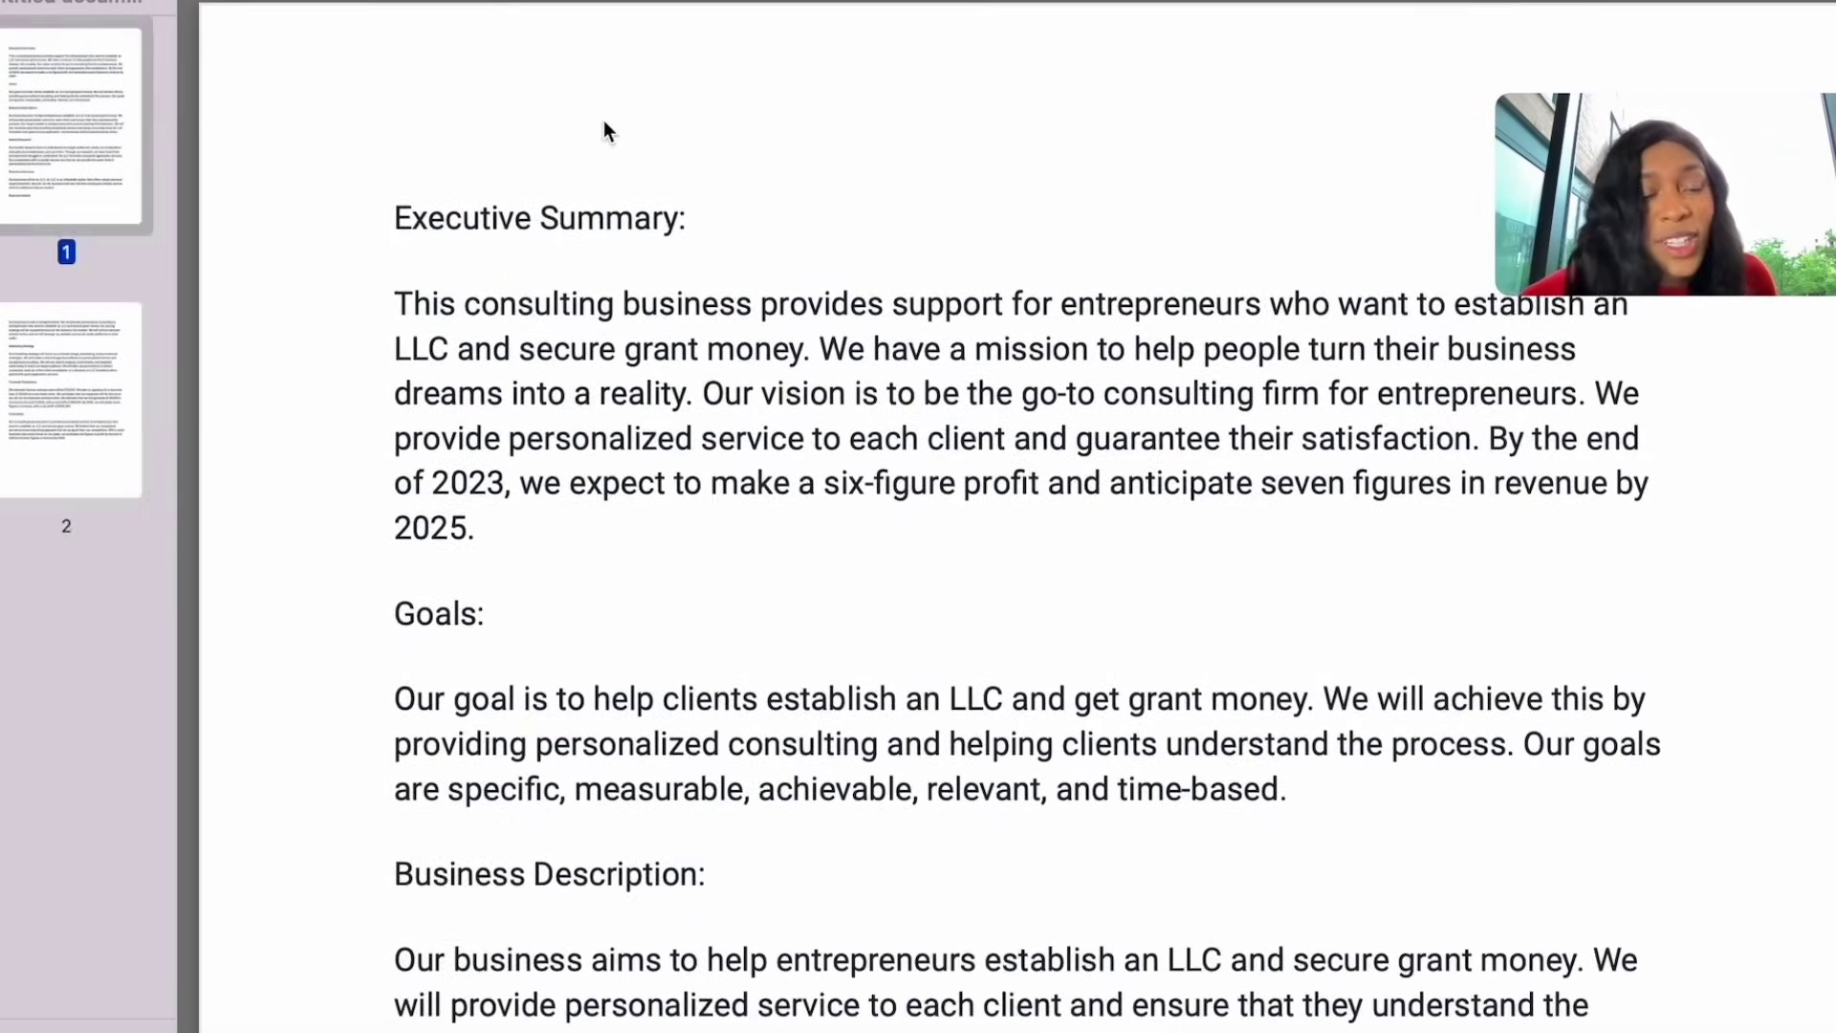
# - Read the application's video question on entrepreneurship's impact, then open D-ID's home page and play its Speaking Portrait video
pyautogui.scroll(-2, 604, 121)
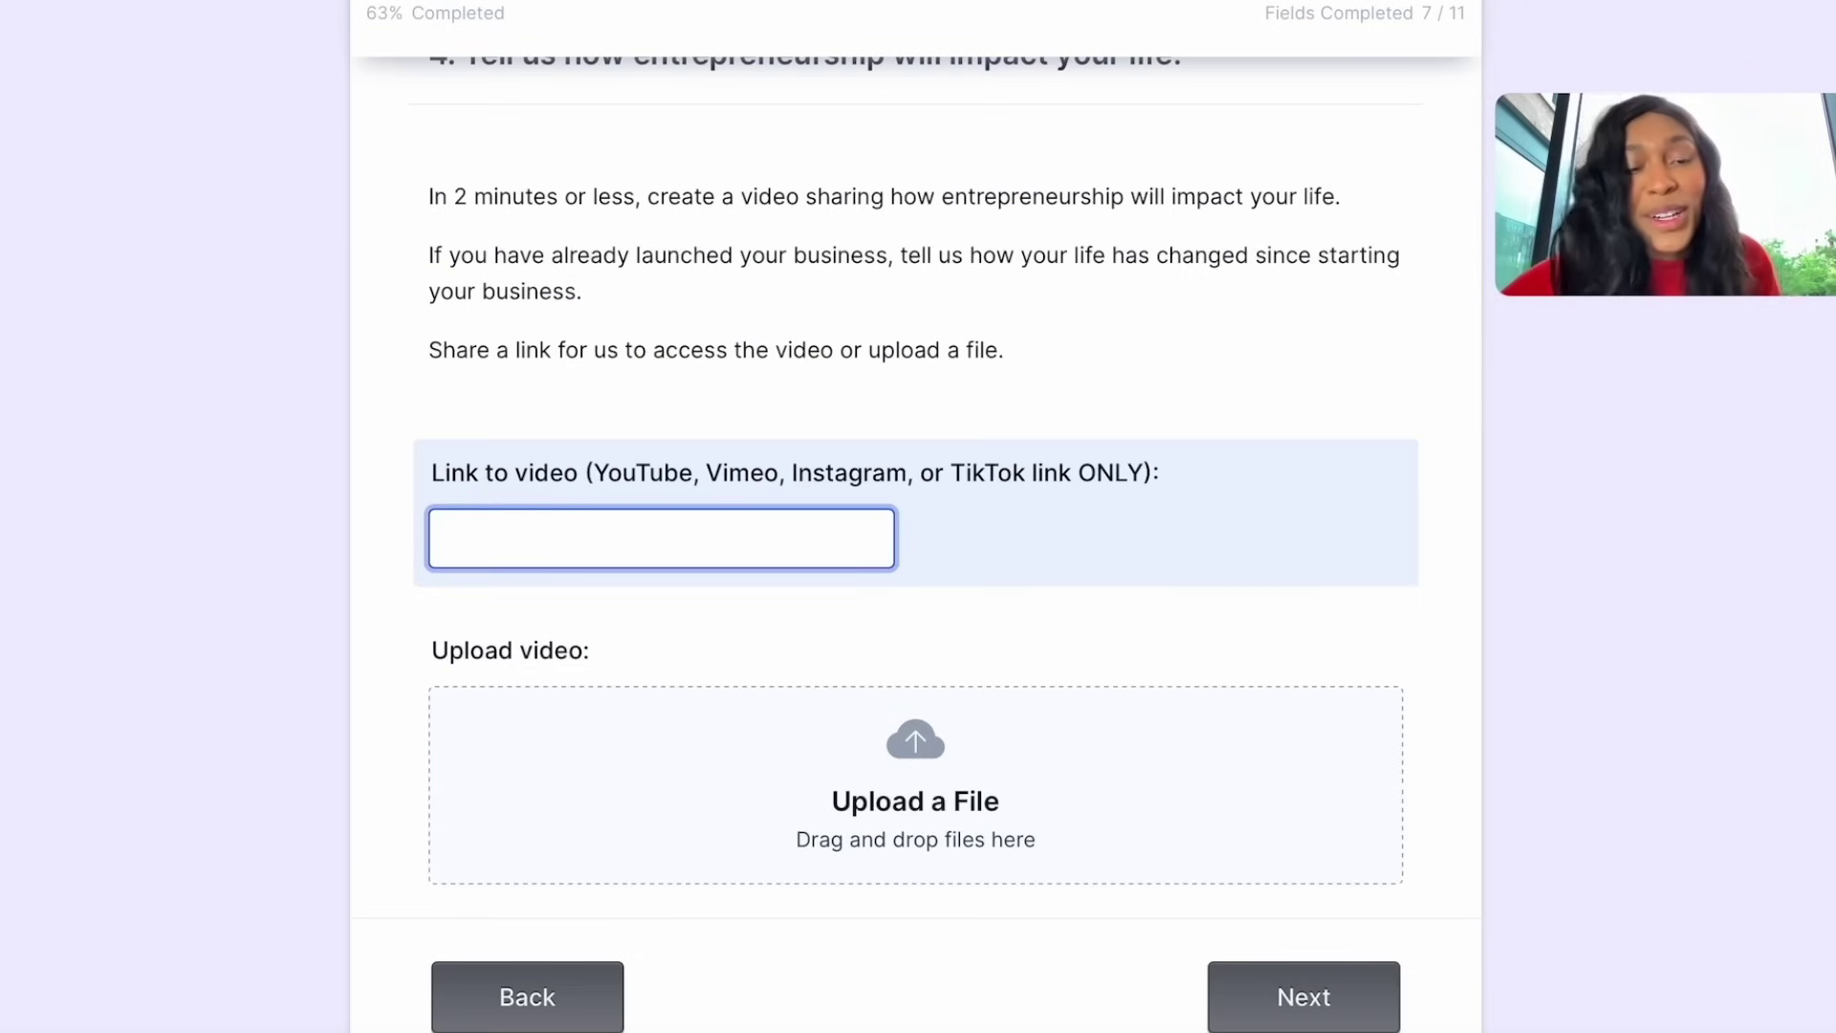
pyautogui.scroll(1, 569, 291)
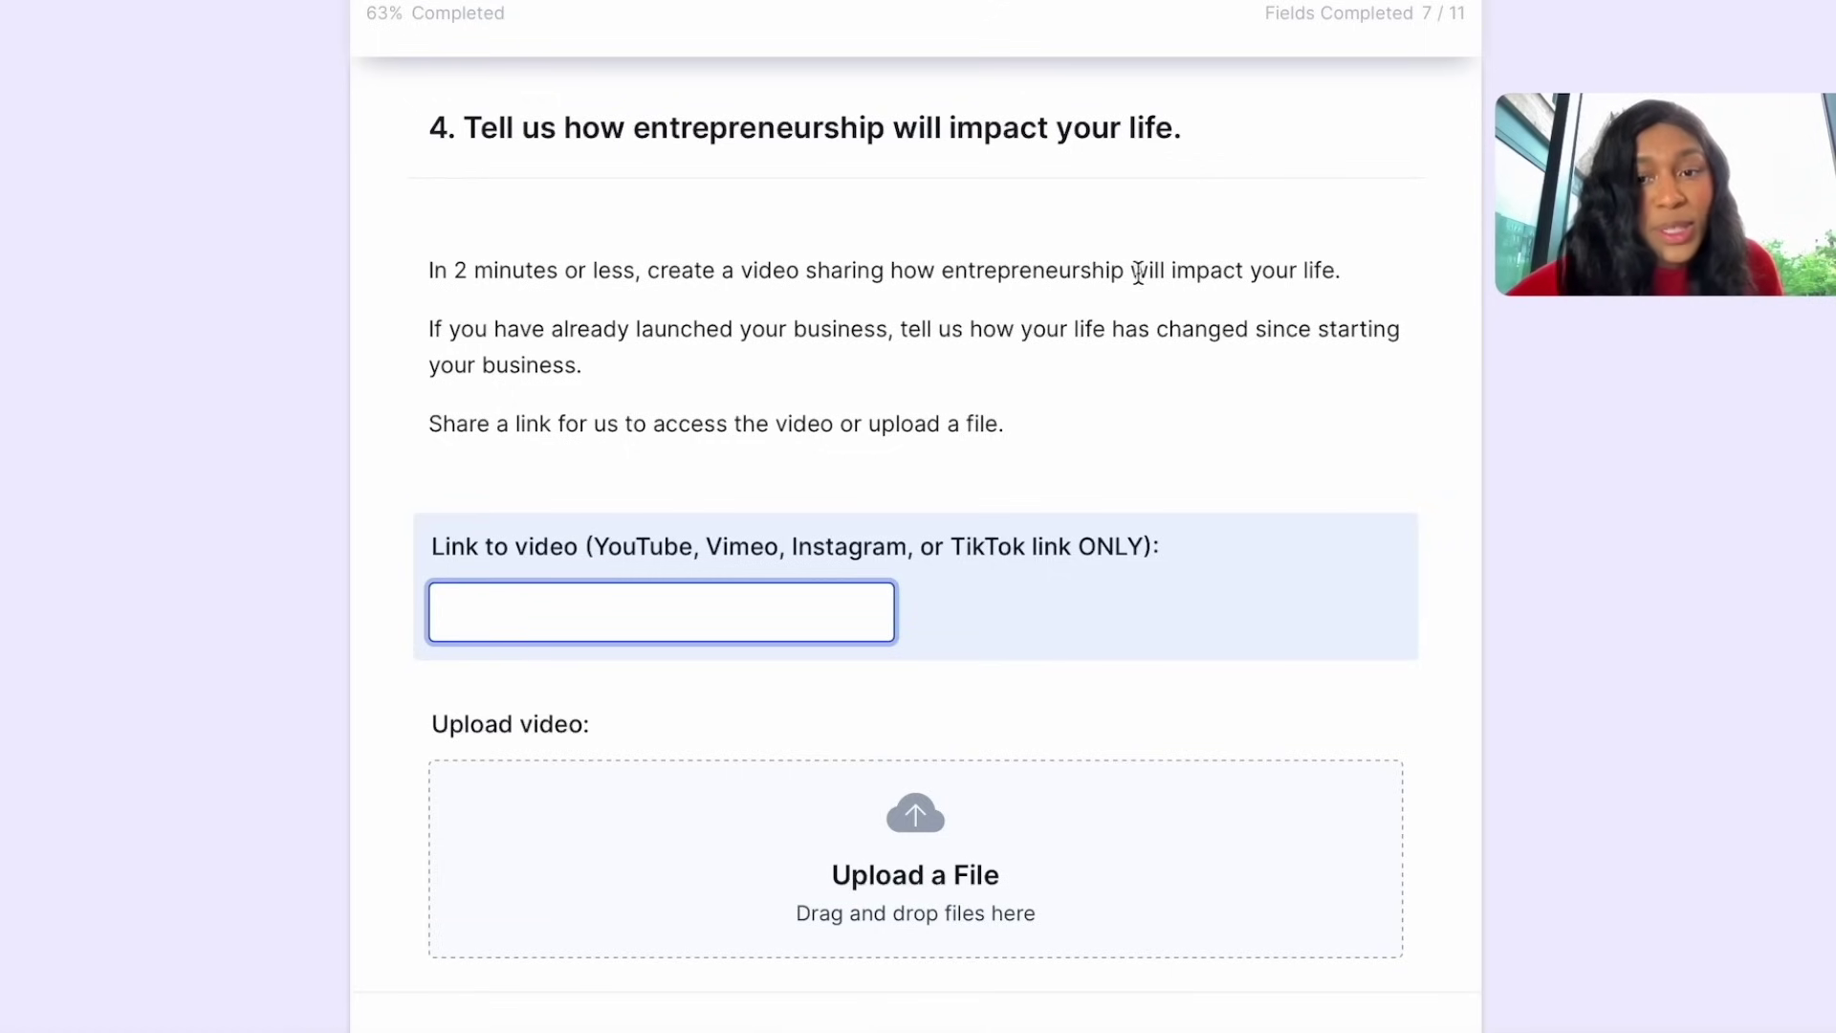
pyautogui.scroll(-2, 1145, 316)
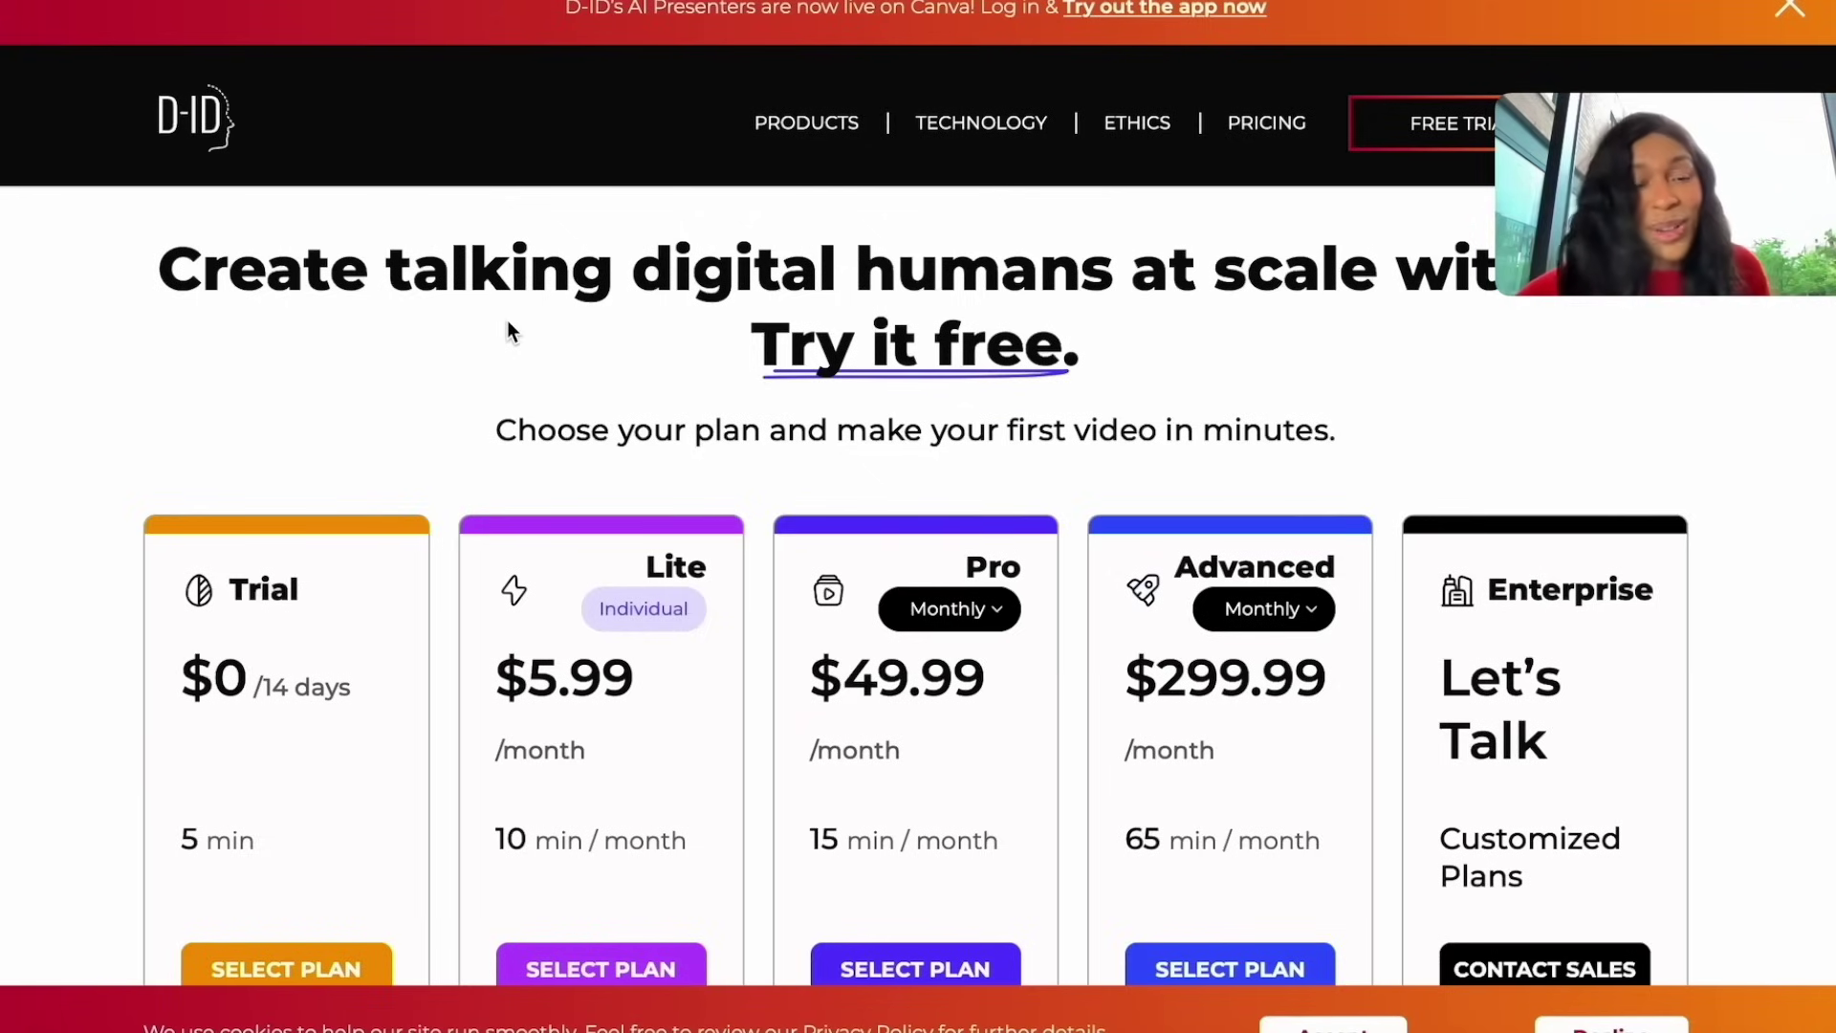
pyautogui.click(226, 141)
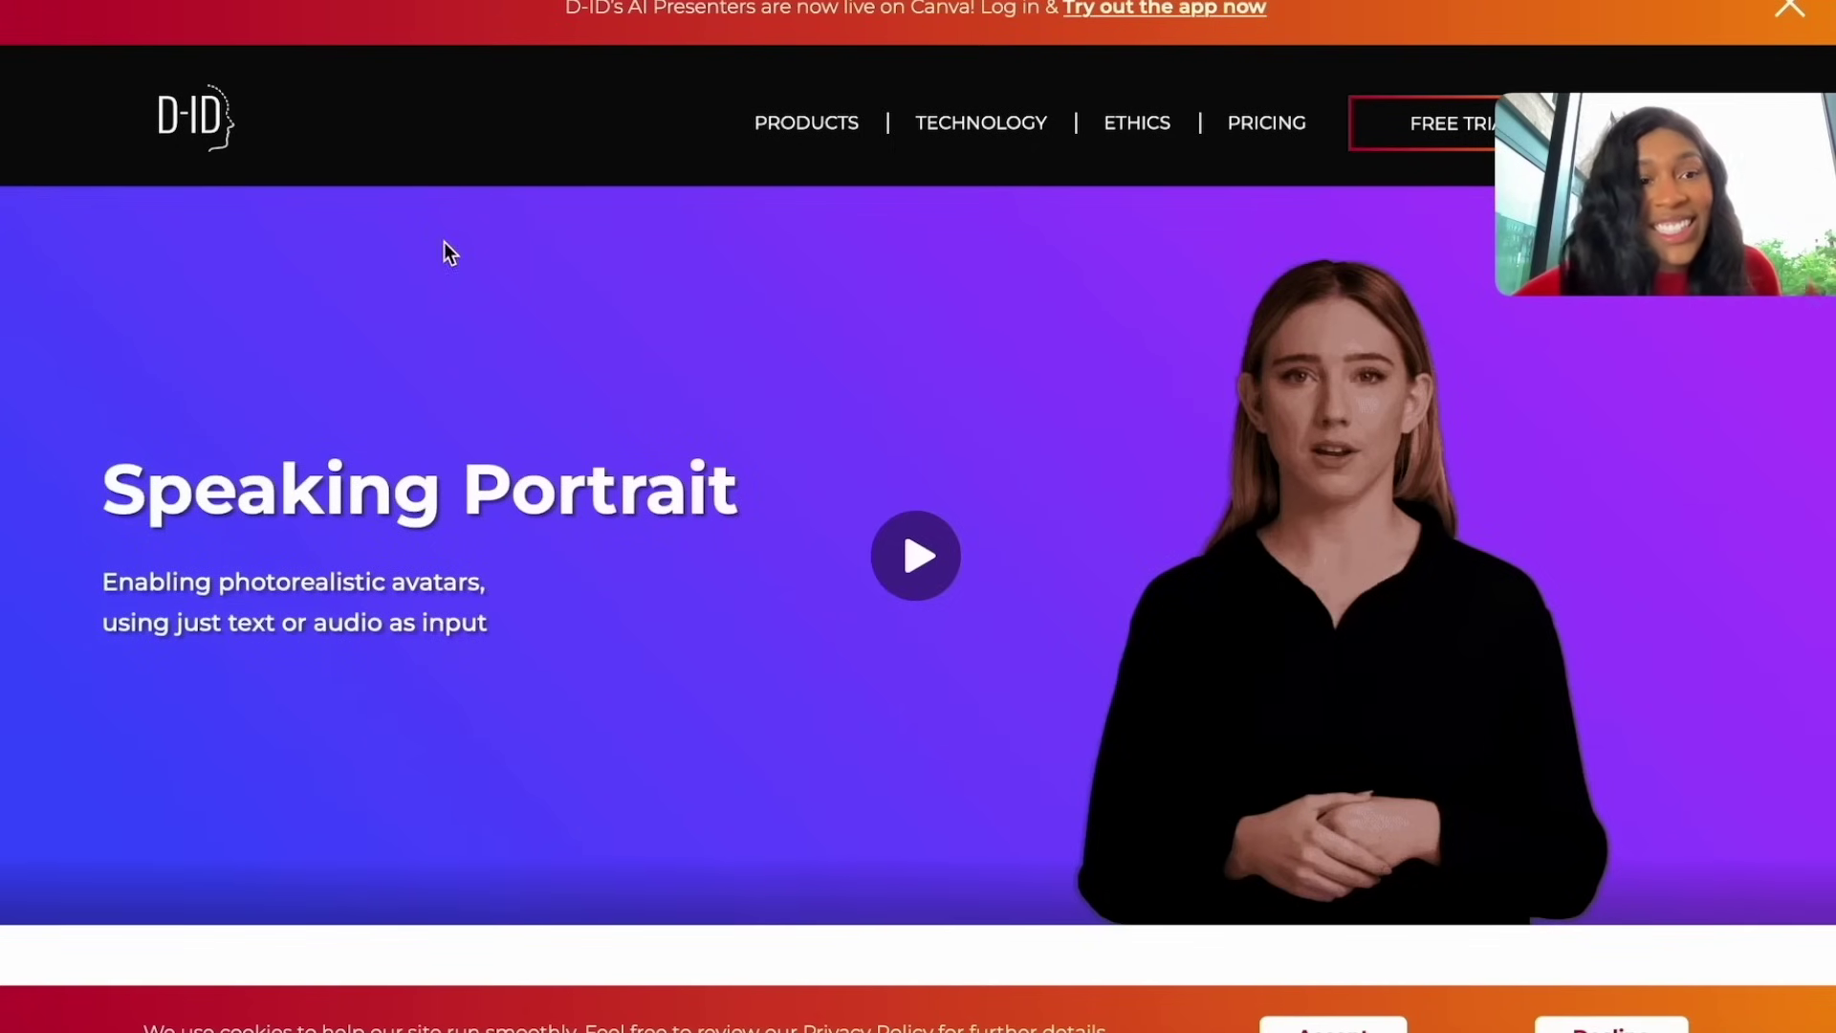
pyautogui.click(937, 566)
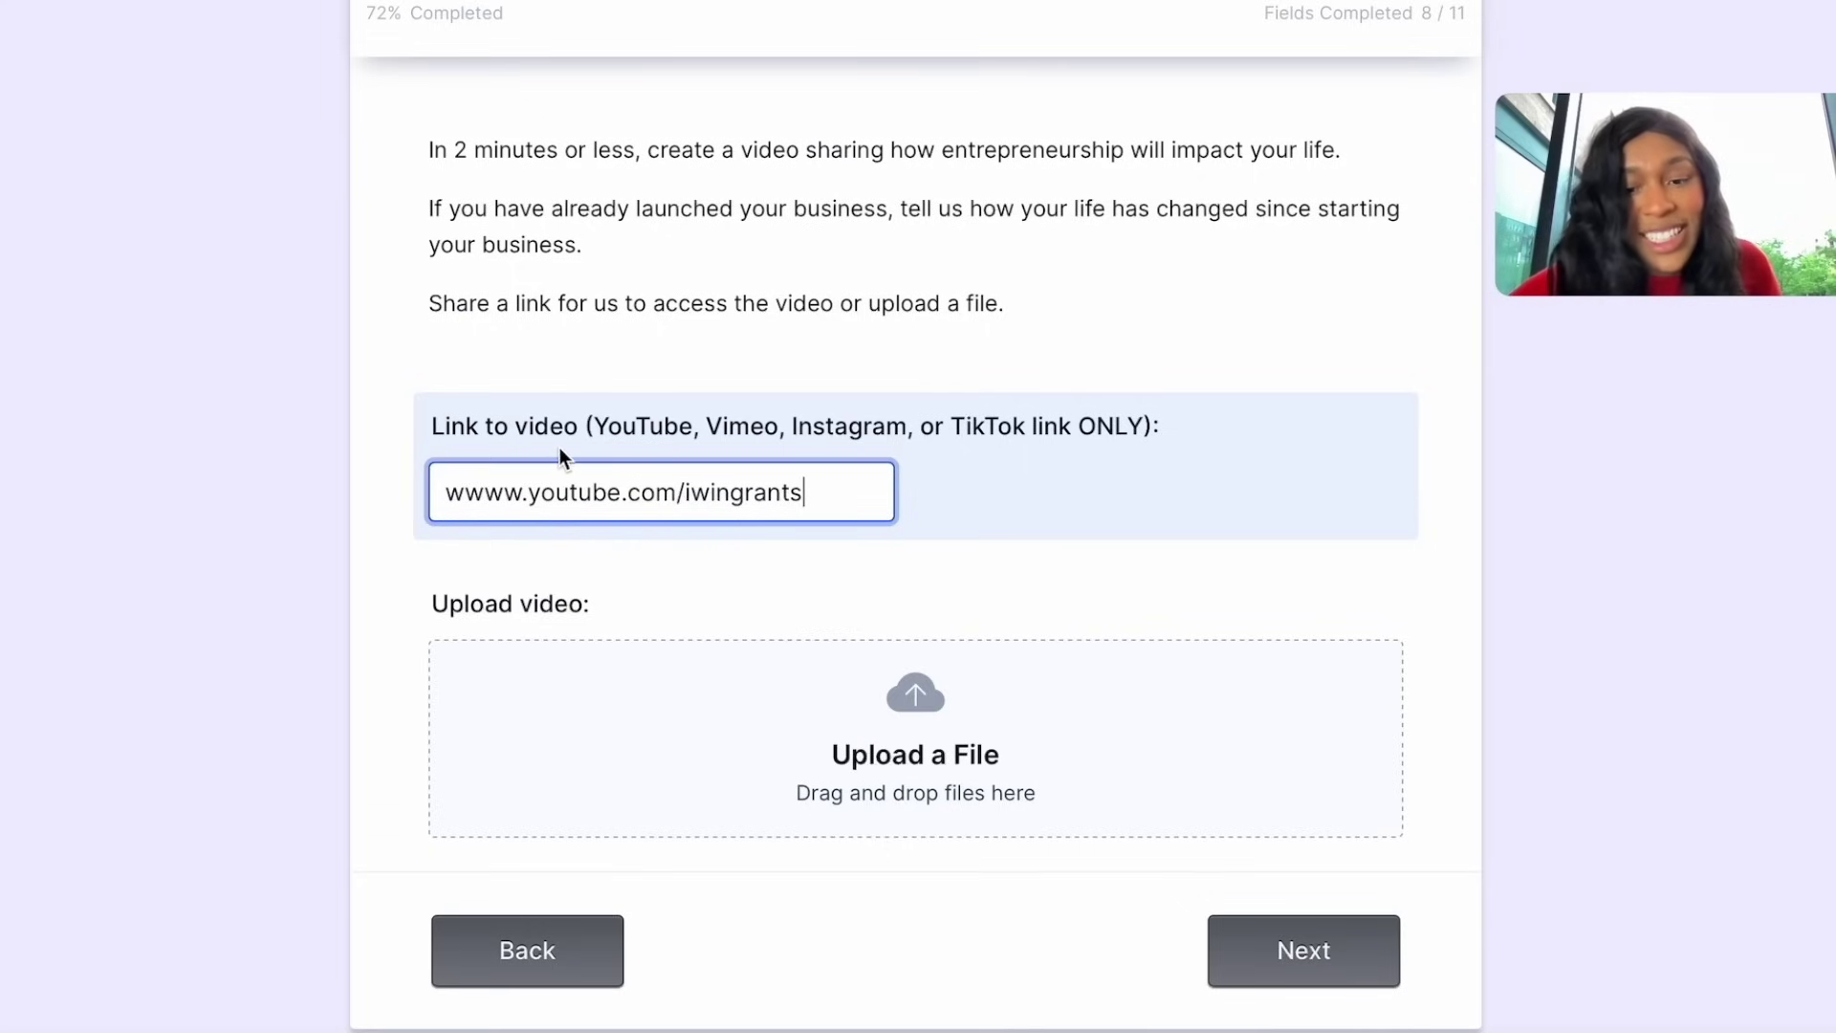
# - In the grant application, enter wwww.youtube.com/iwingrants as the video link, agree to the terms & conditions and submit the form
pyautogui.click(1276, 951)
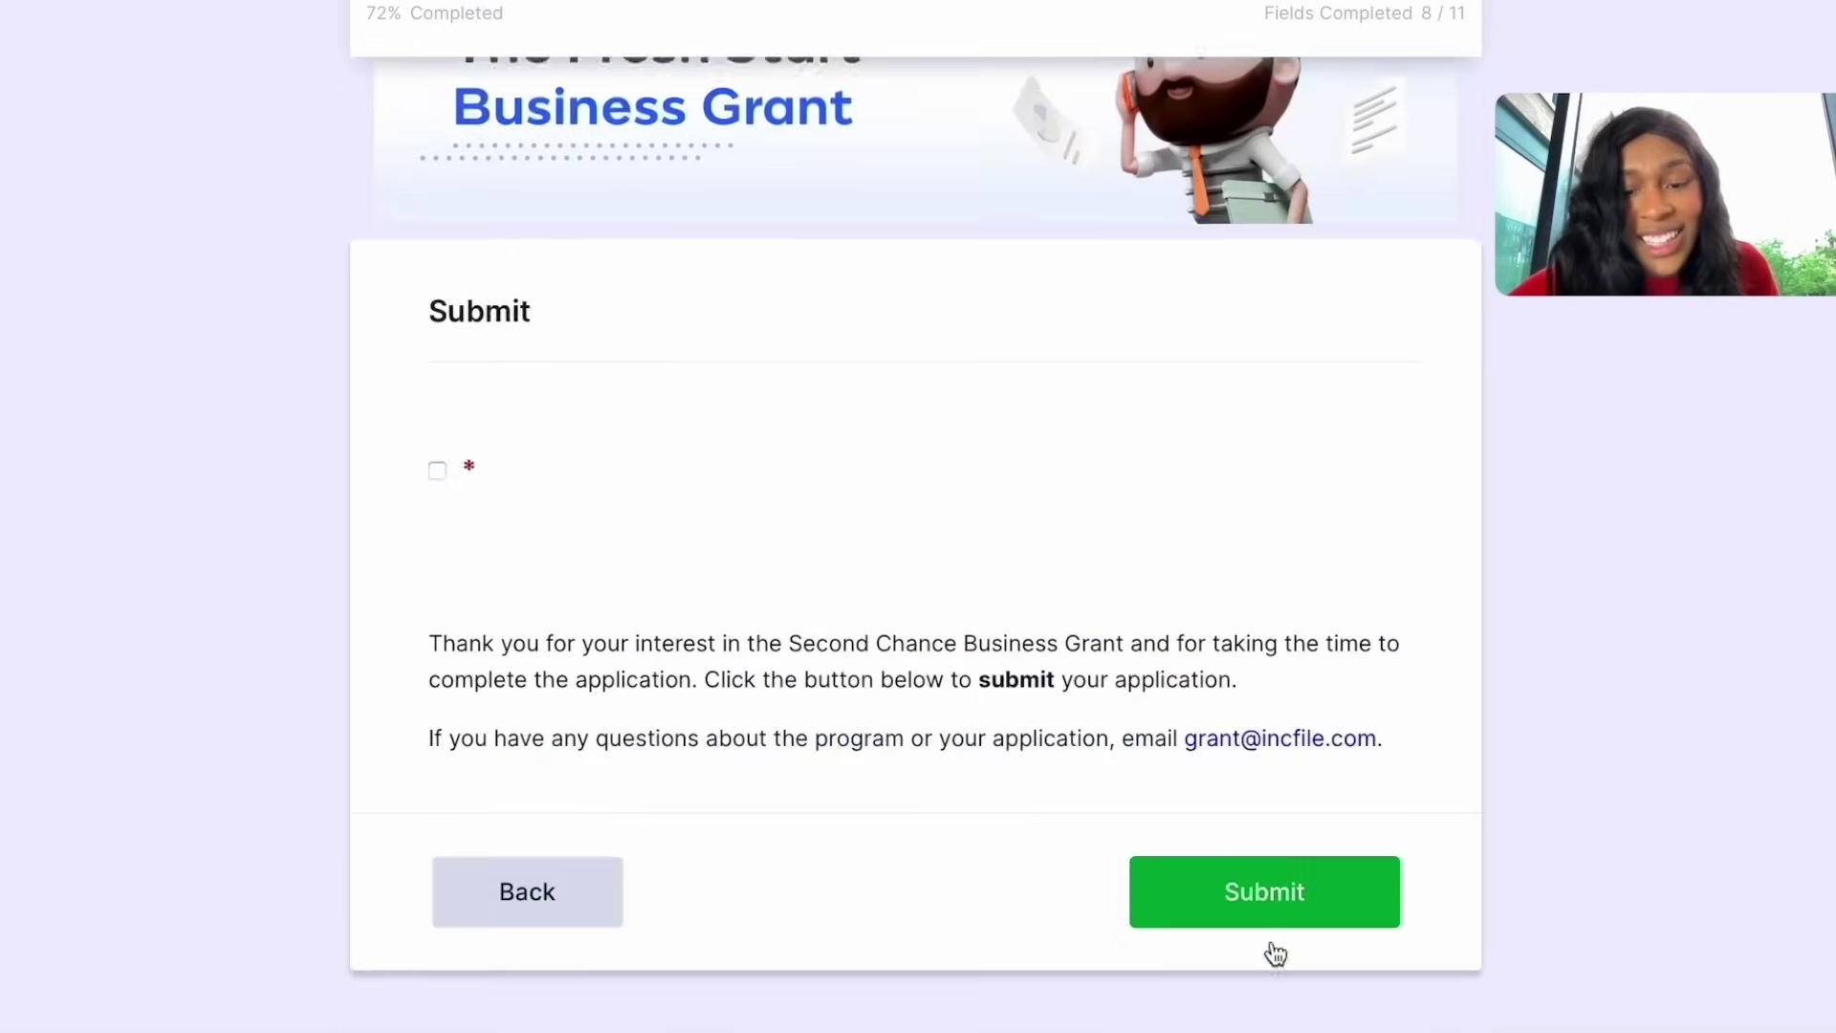
pyautogui.click(446, 494)
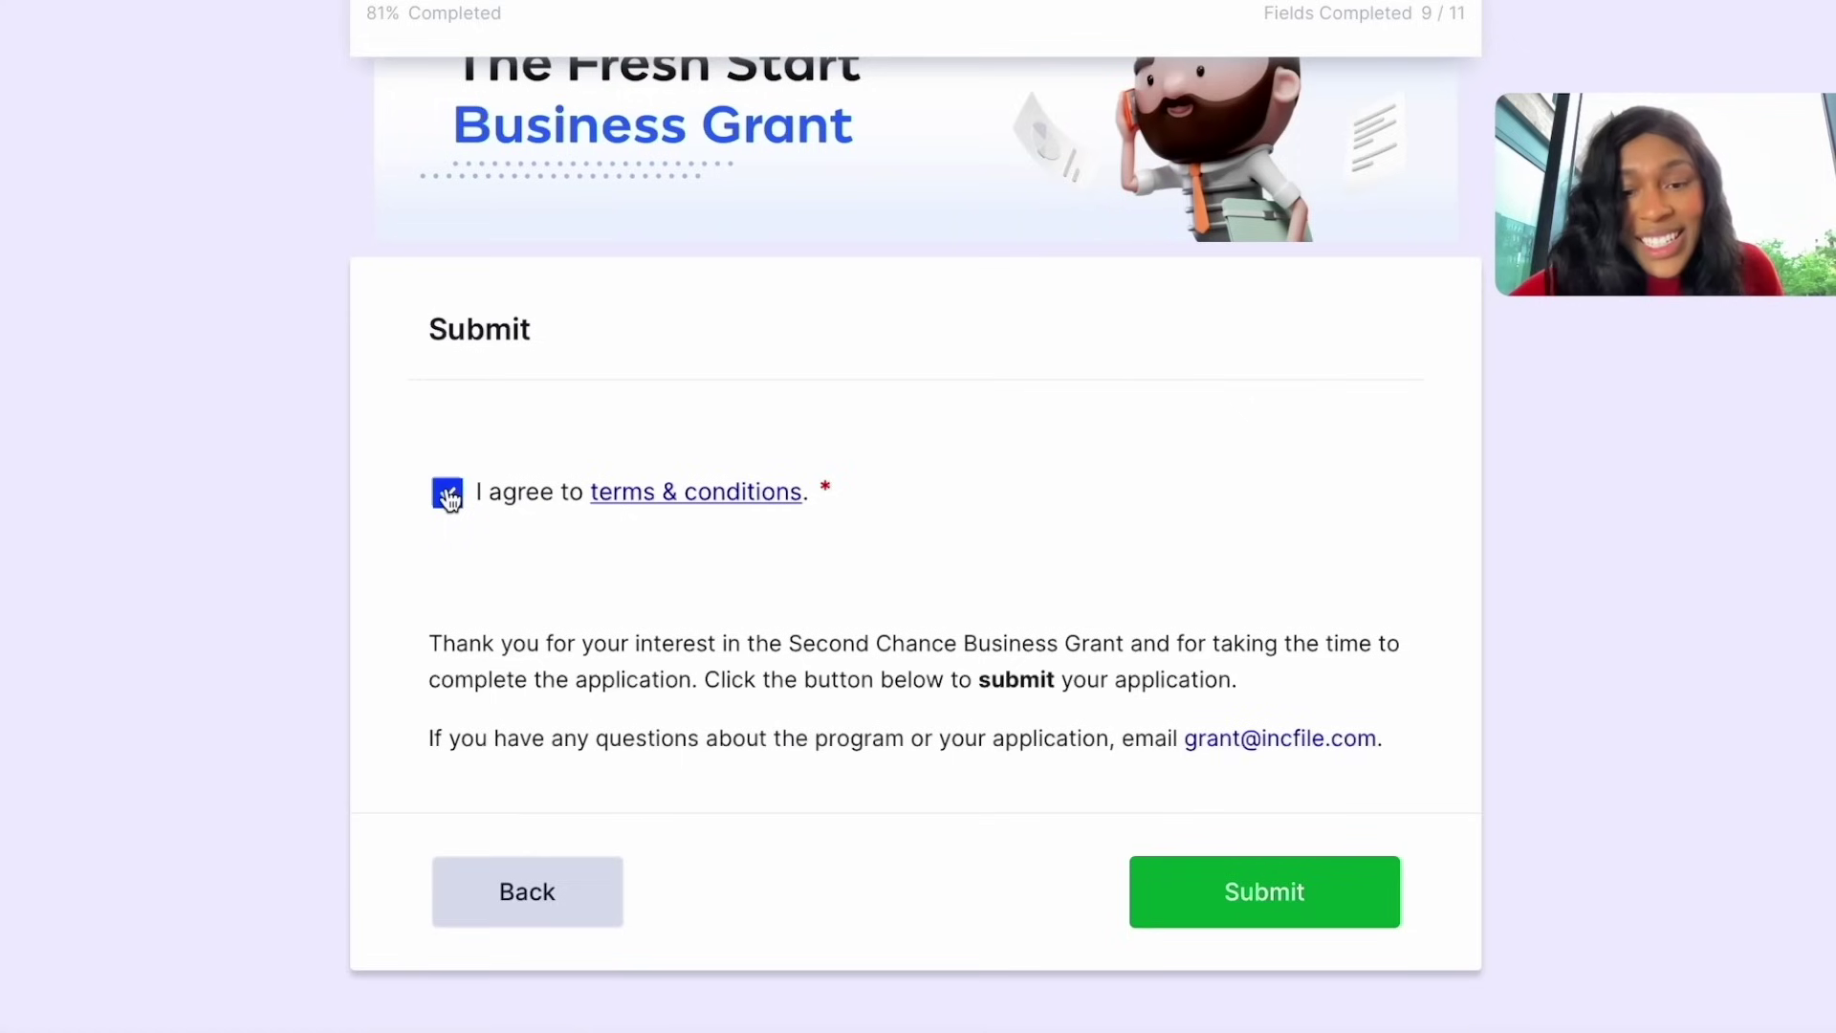
pyautogui.click(1230, 890)
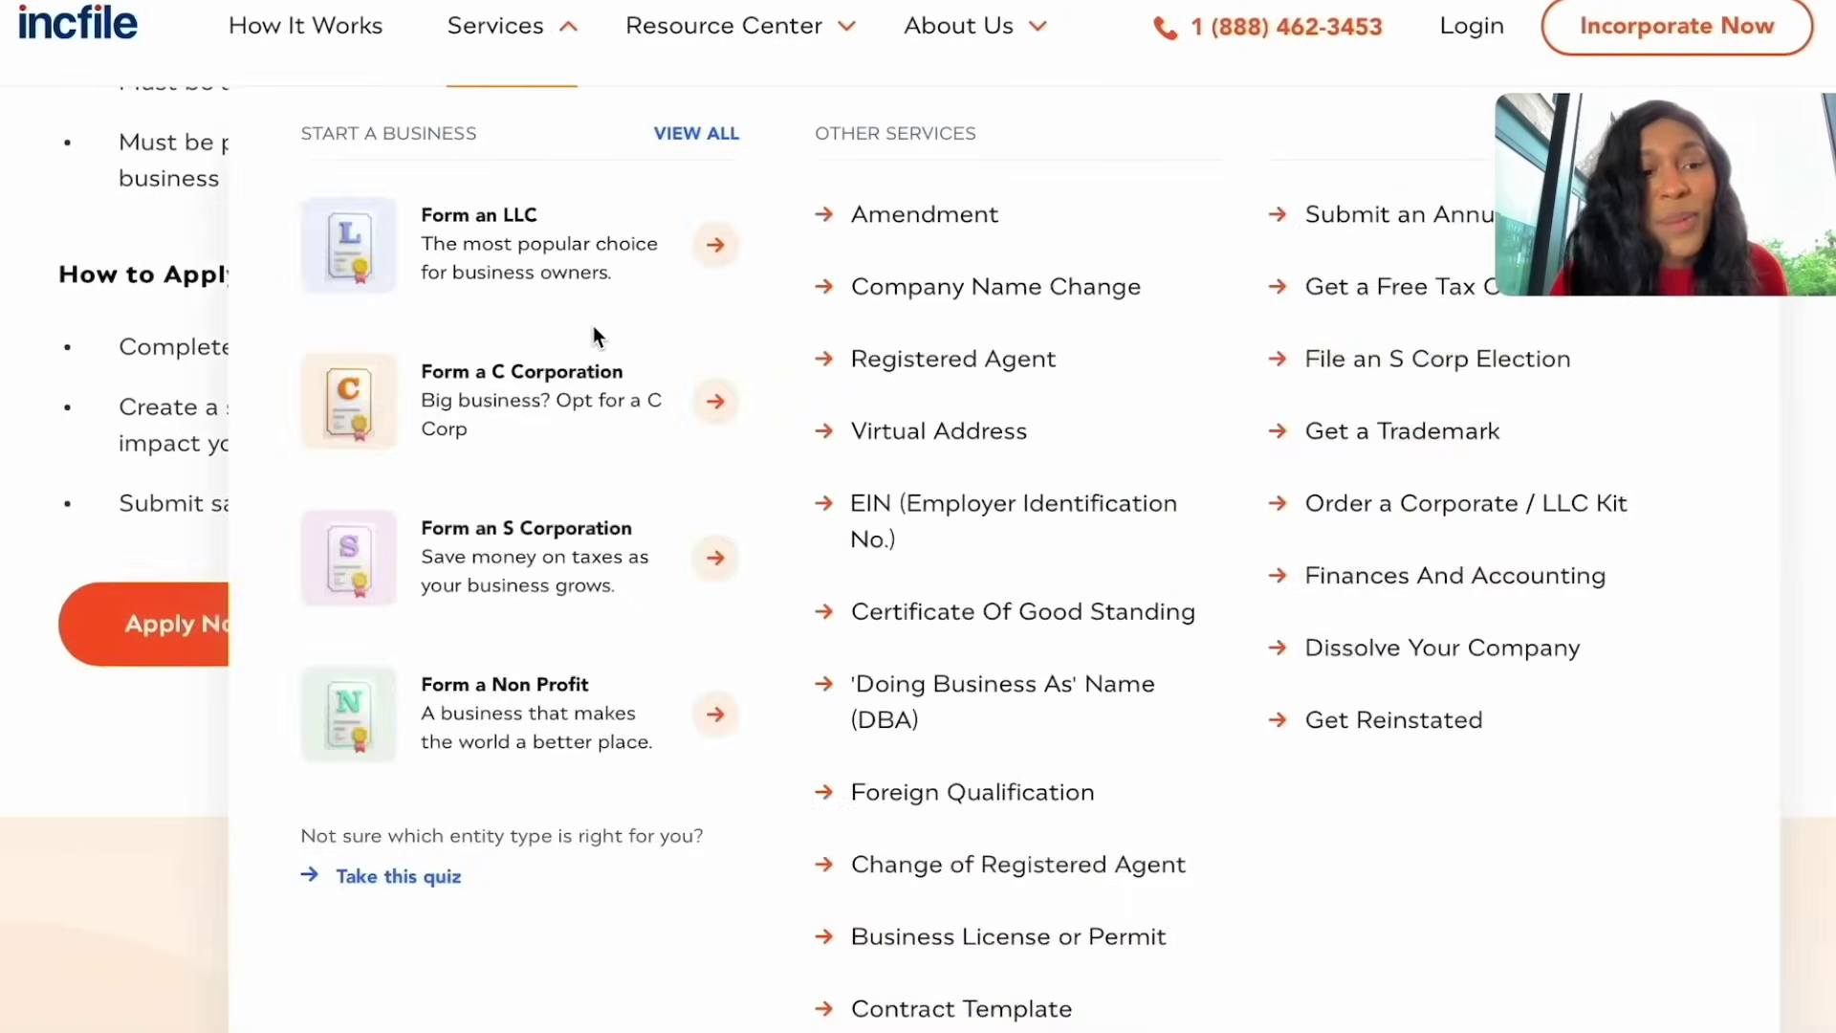
# - On Incfile's grant page, go back up past the application instructions and requirements and select the grant description text
pyautogui.scroll(1, 593, 325)
pyautogui.scroll(10, 291, 434)
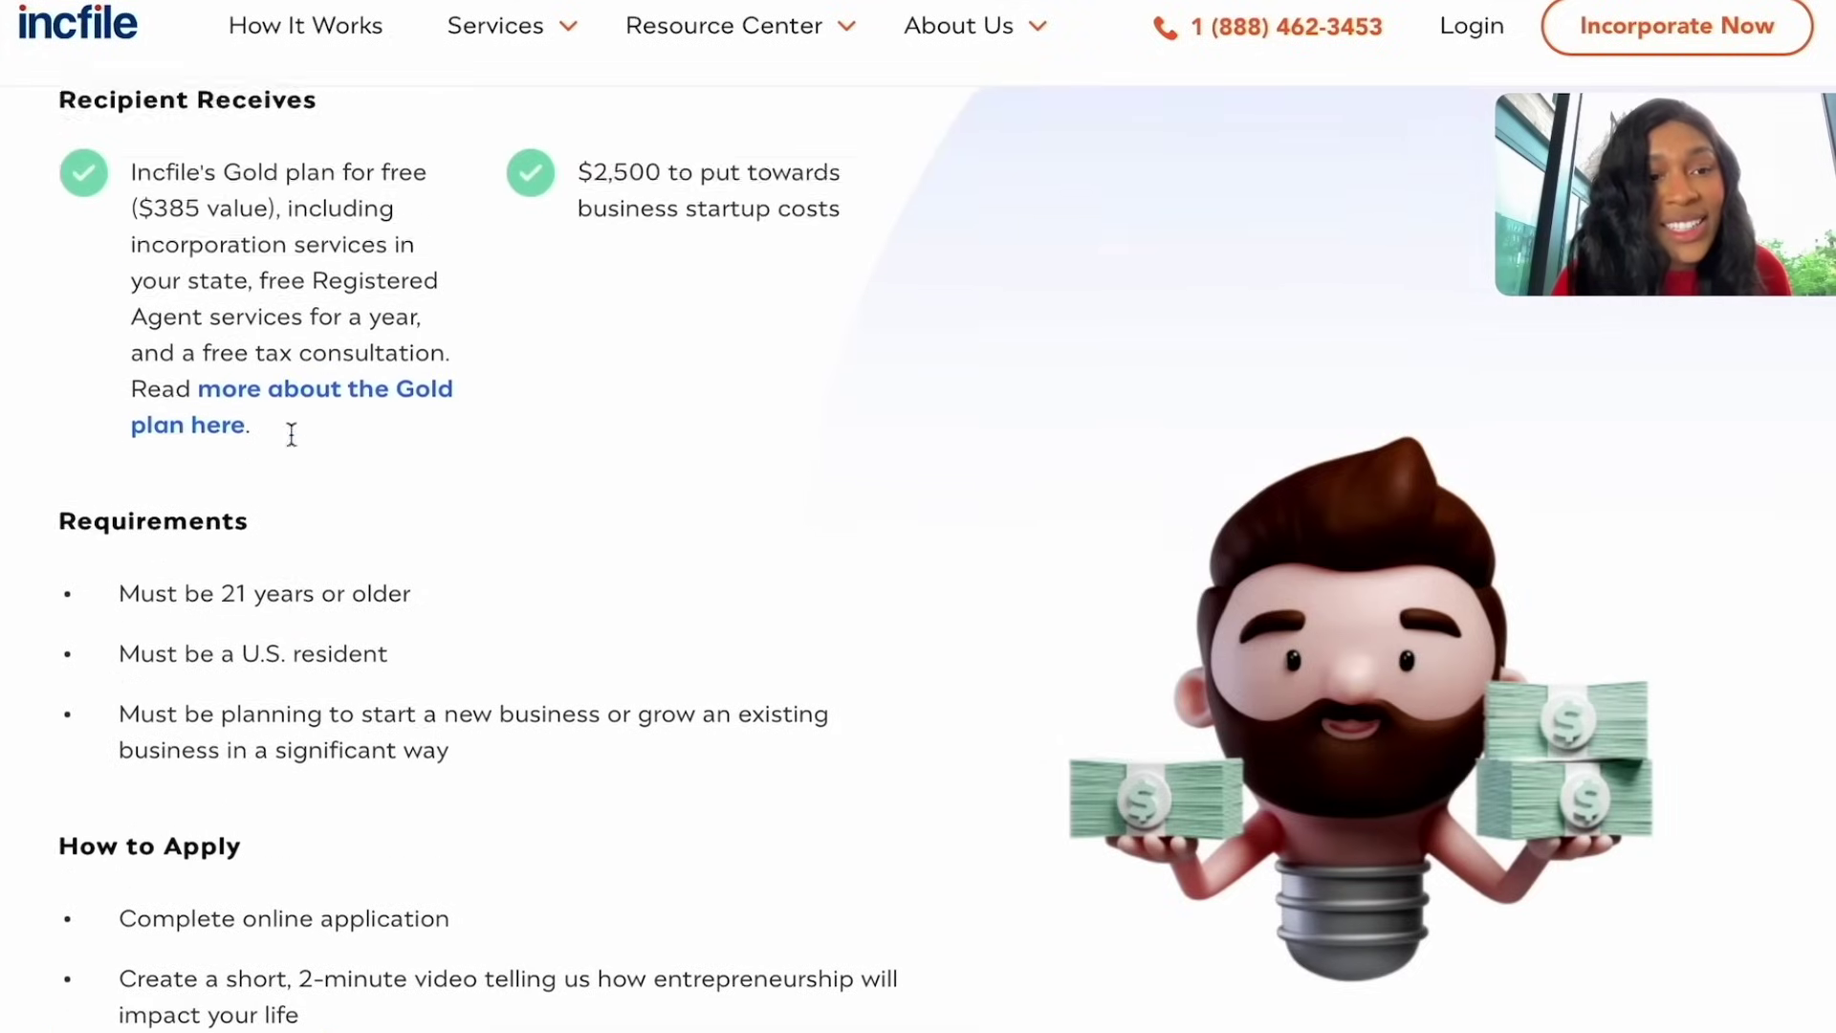
pyautogui.moveTo(60, 229); pyautogui.dragTo(663, 36)
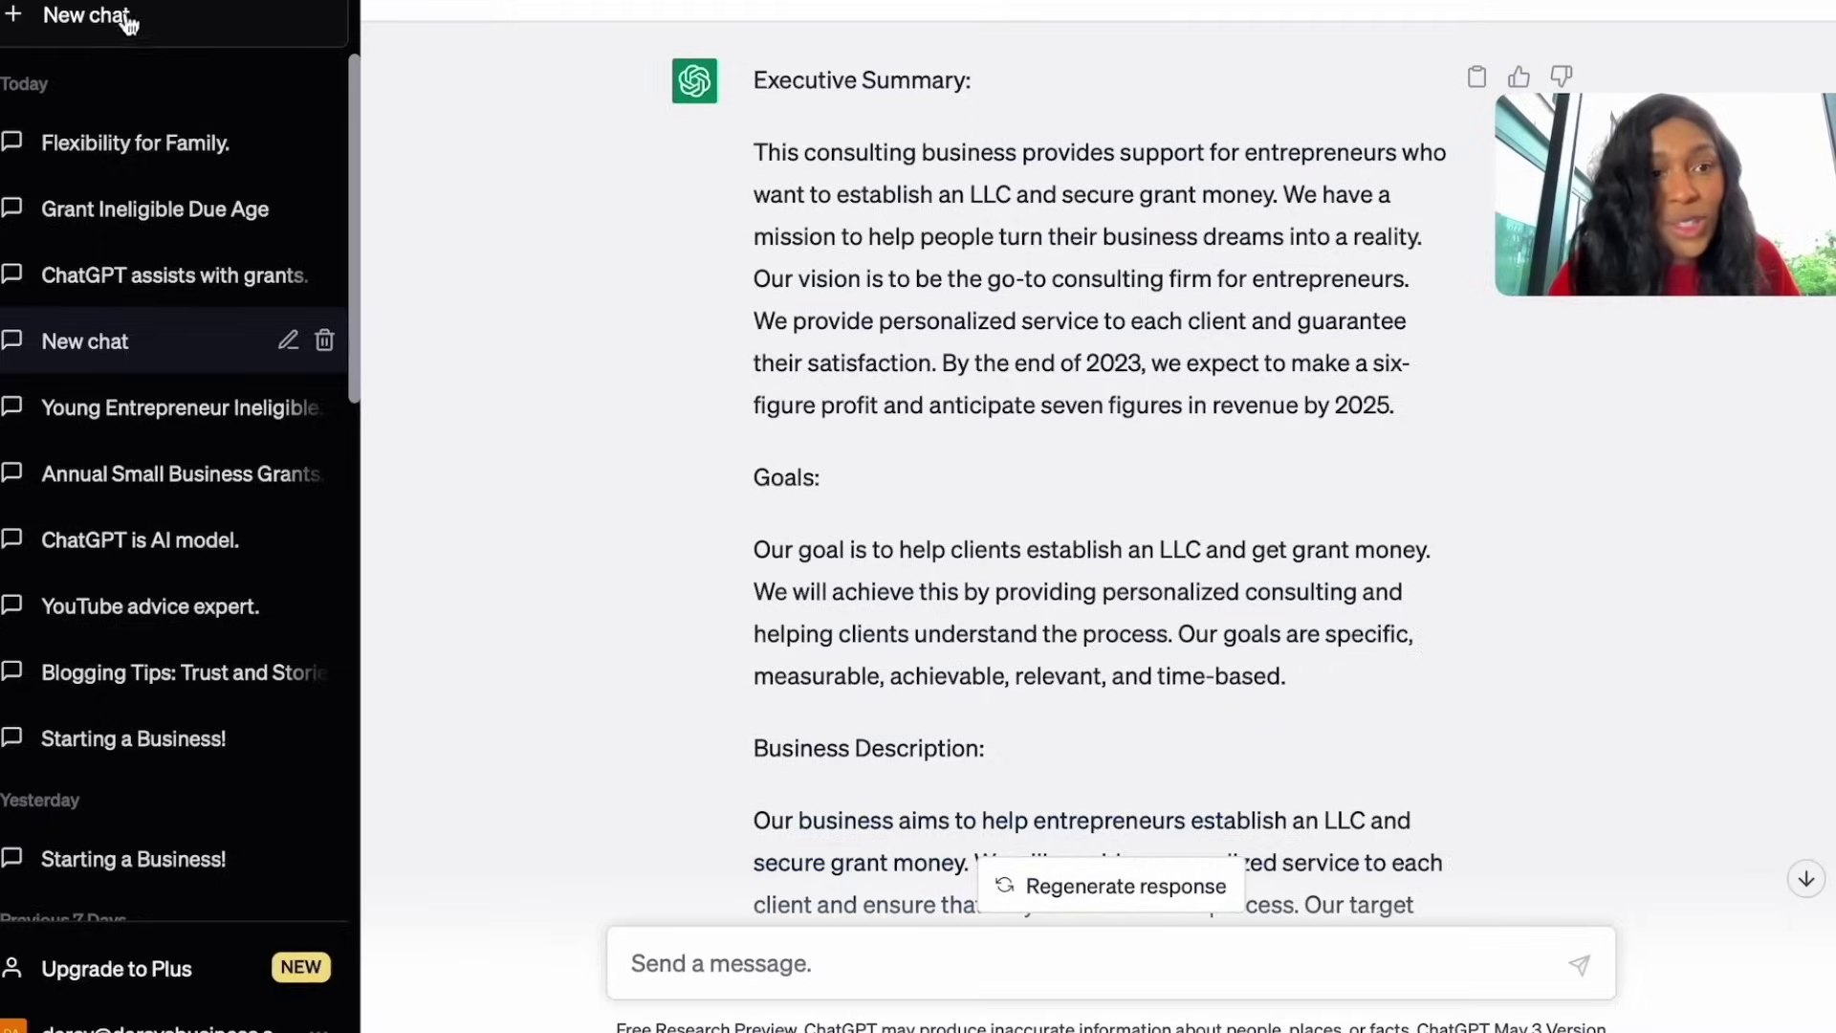
# - In a new chat, write "Hey, I want to know how much money I can get if I were to win the grant. Here are the grant details:"
pyautogui.click(124, 19)
pyautogui.write('Hey! Here is a description of a grant. I want to know how much money can I get if I win the grant.')
pyautogui.press('BackSpace')
pyautogui.write('He')
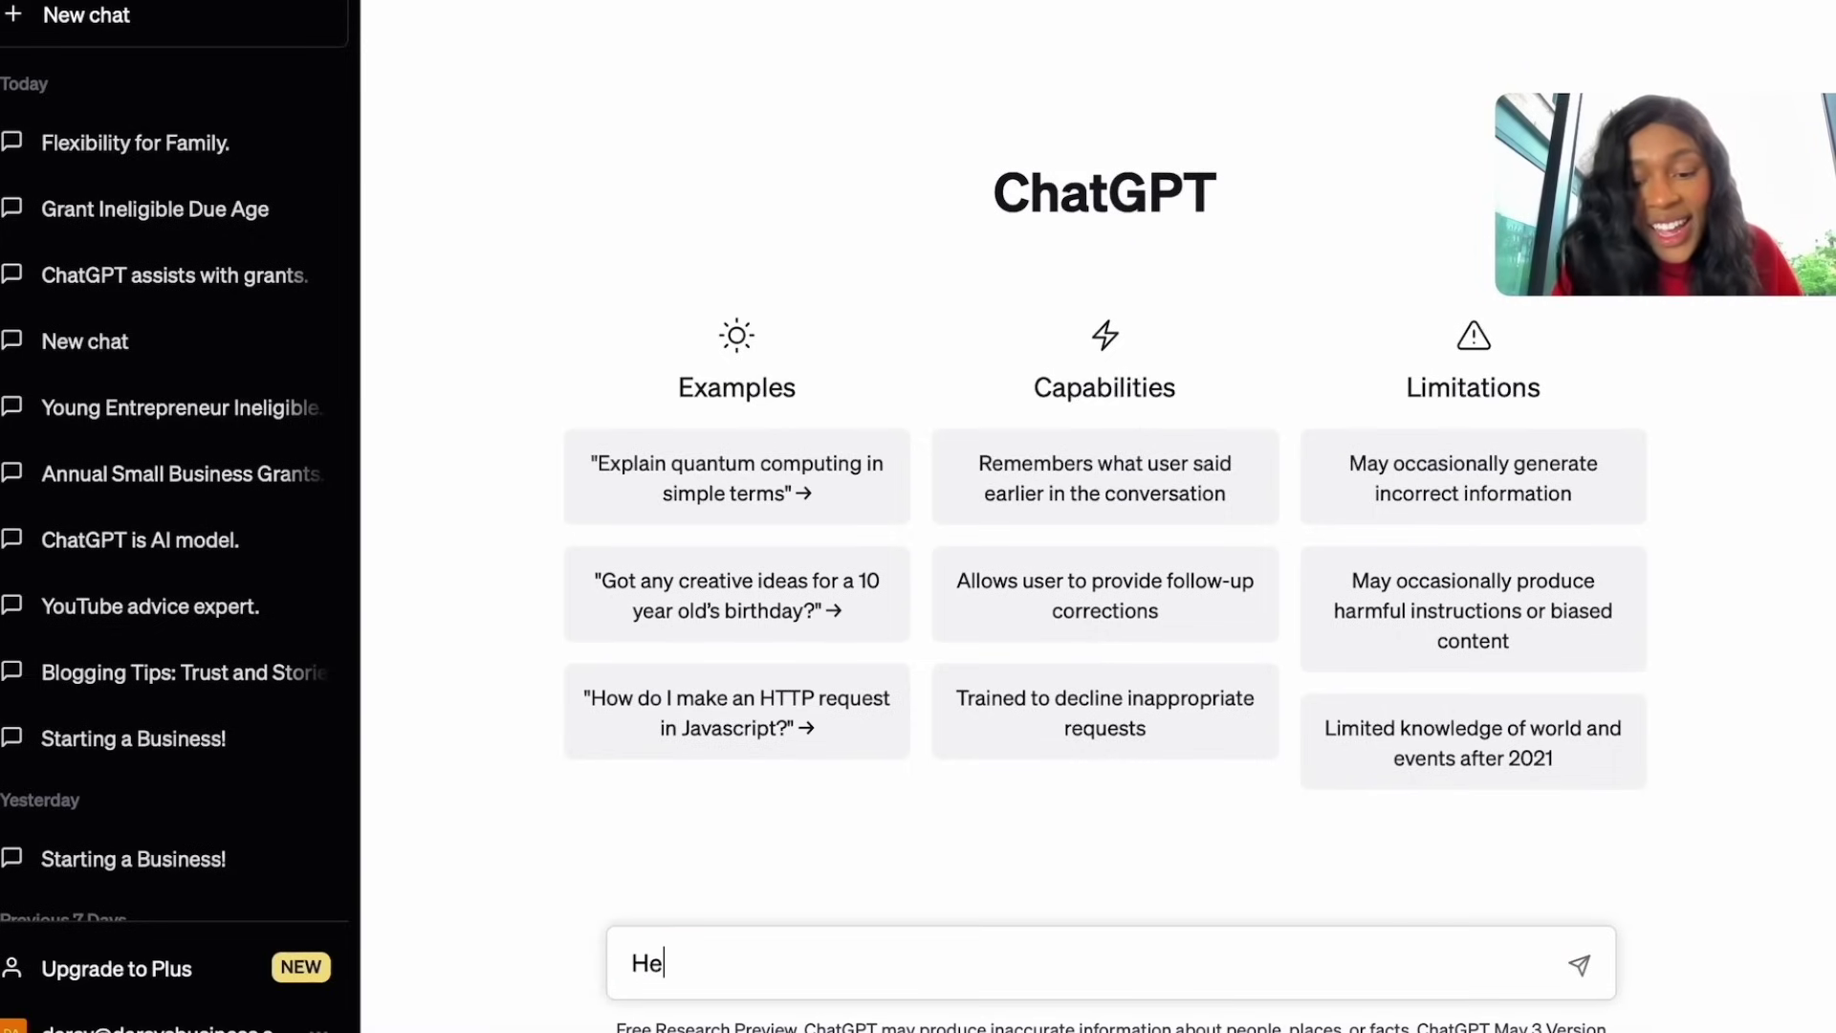
pyautogui.write('y, I want to know how much money I can get if I were to win the grant. Here are t')
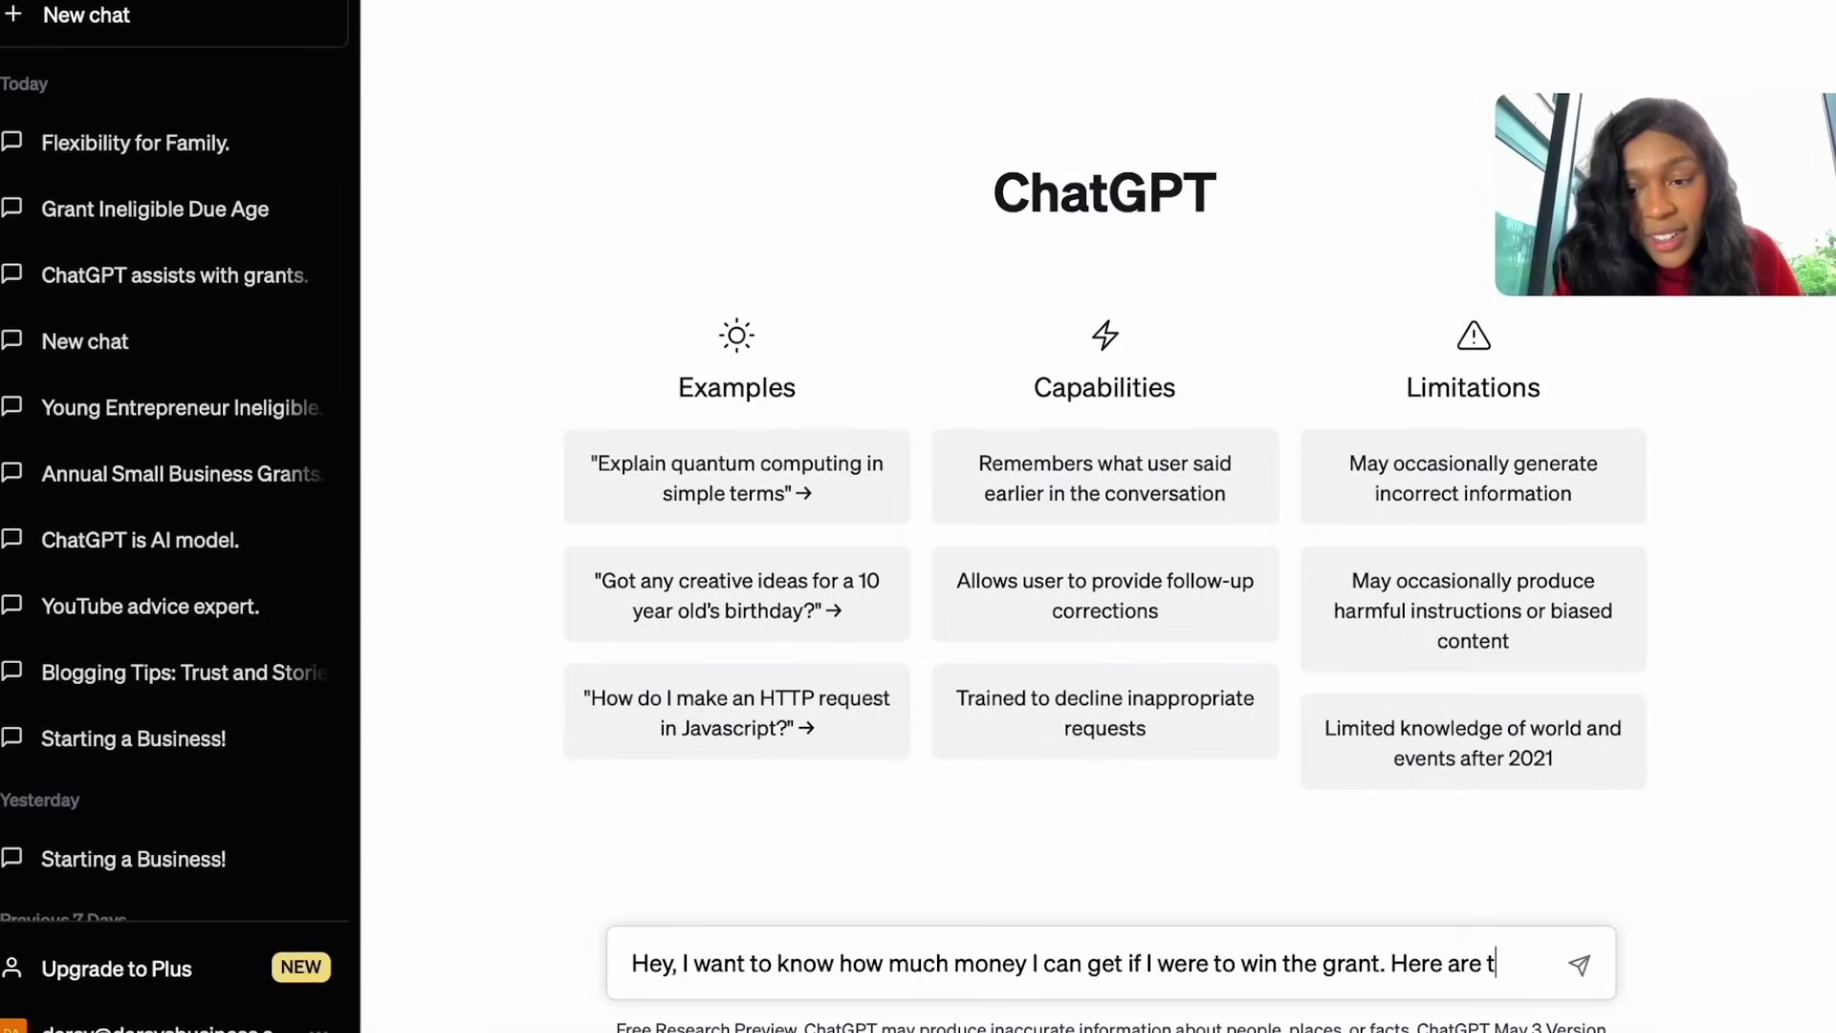
pyautogui.write('he grant deta')
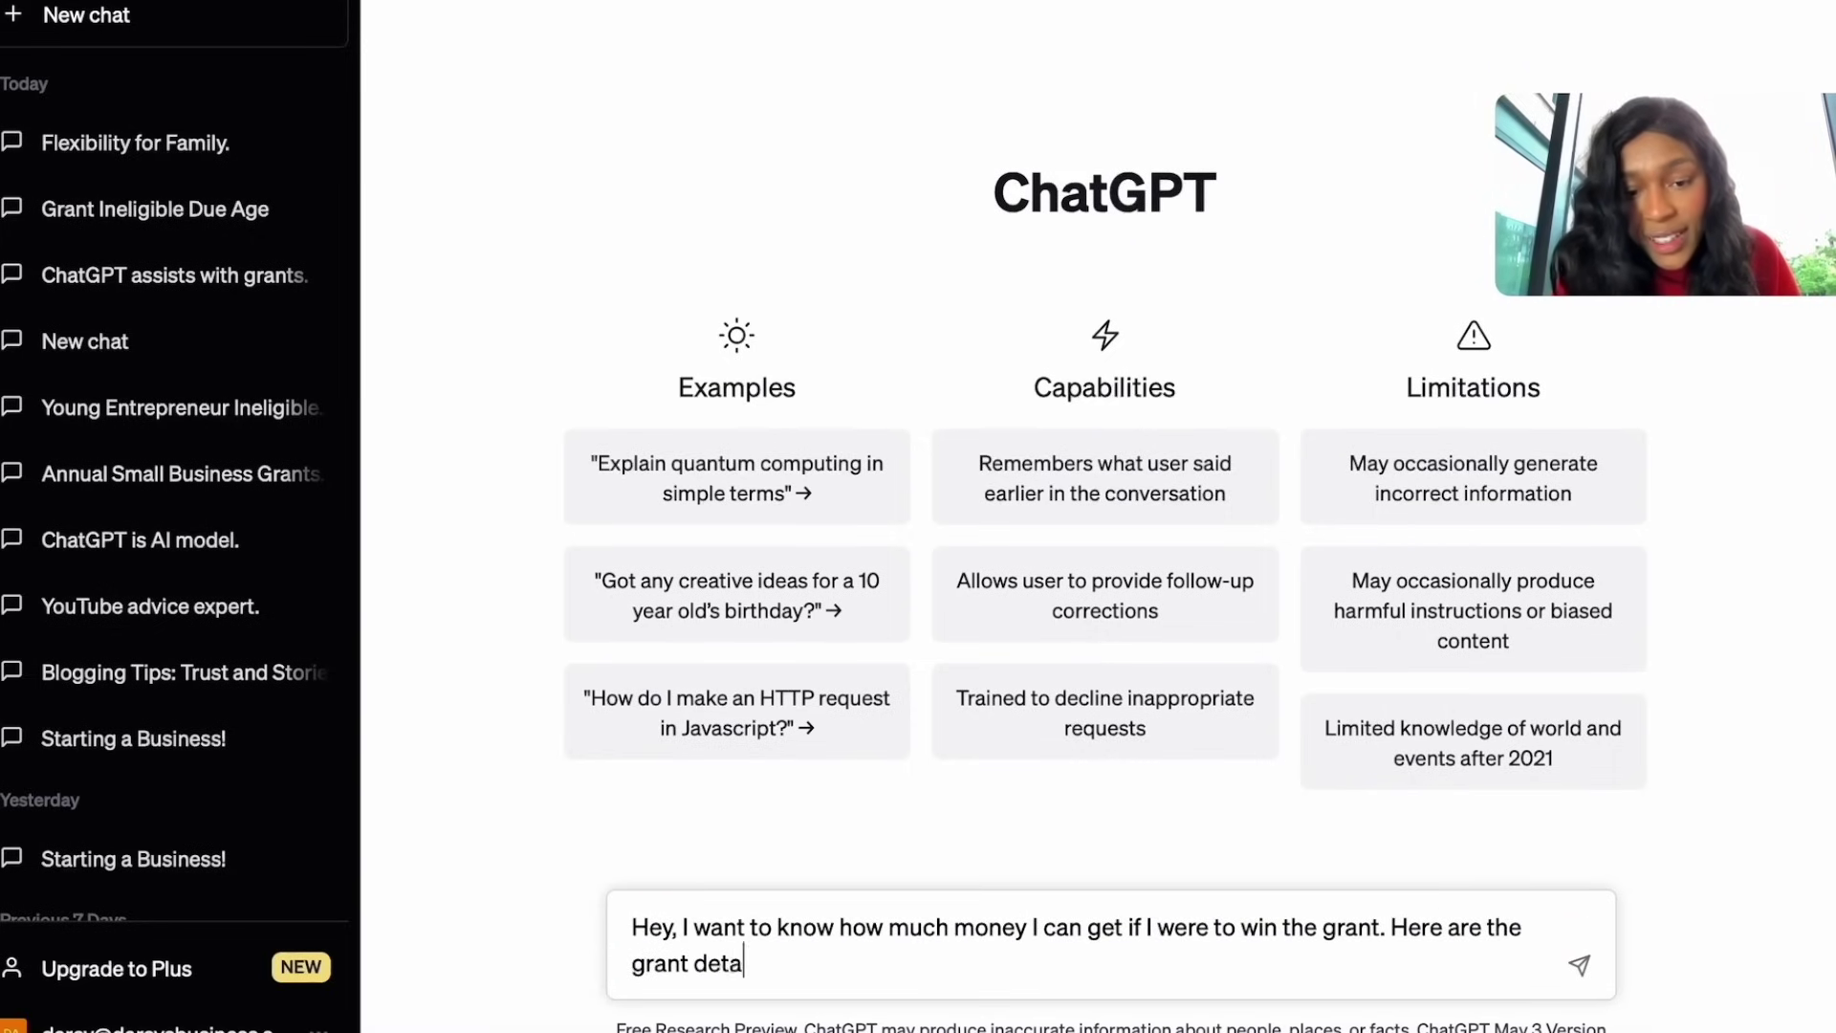
pyautogui.write('ils: ')
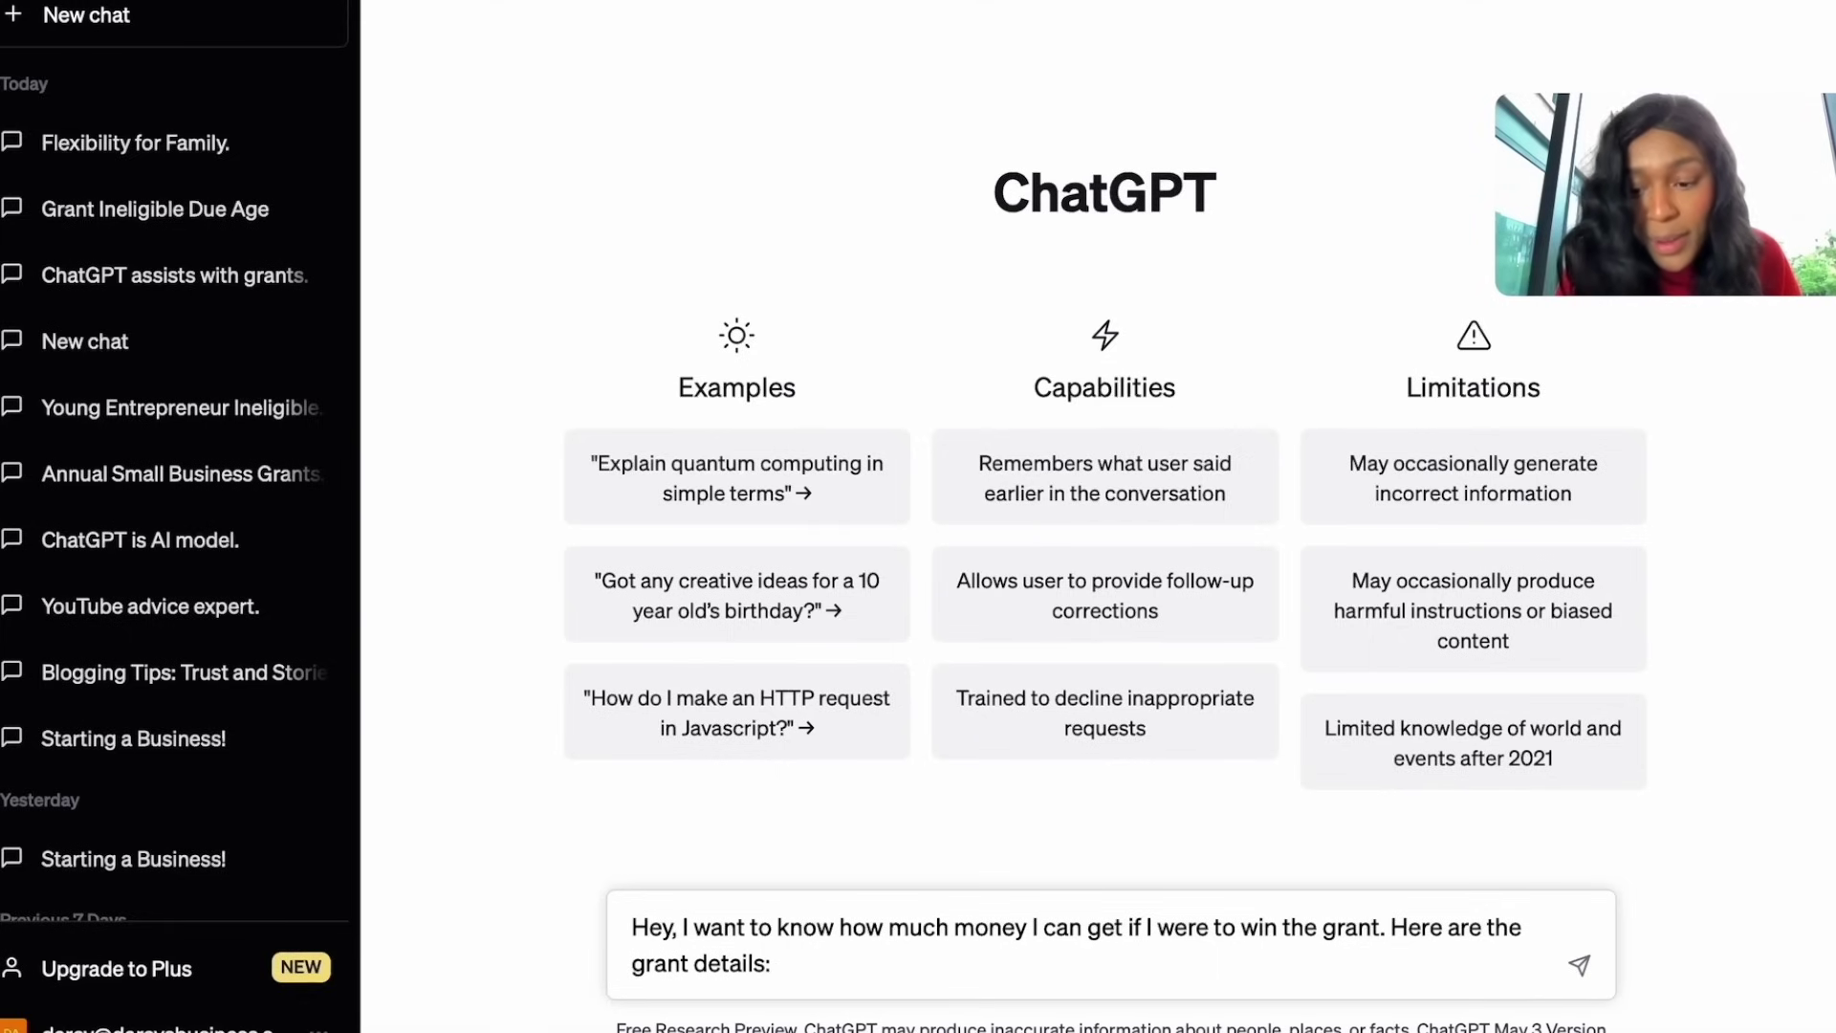
# - Add the copied Incfile grant description in quotation marks after the question and send the message
pyautogui.write('"')
pyautogui.hotkey('ctrl', 'v')
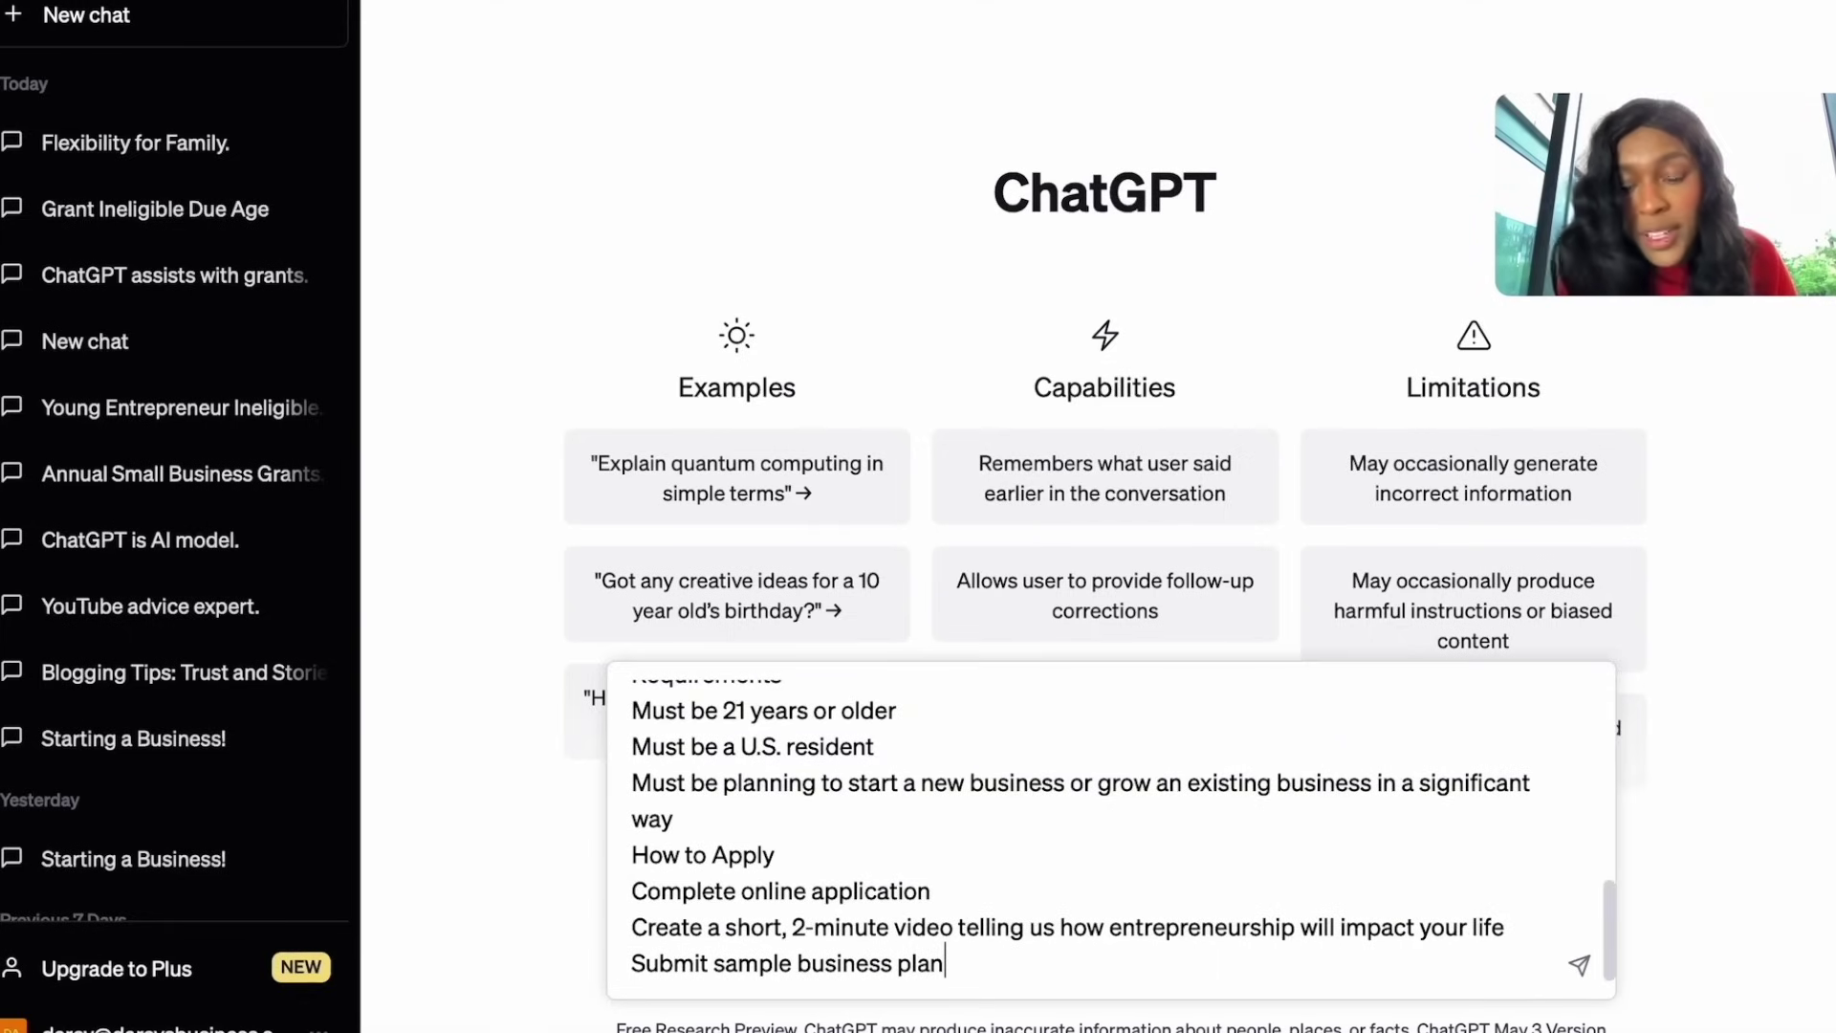
pyautogui.write('"')
pyautogui.press('Return')
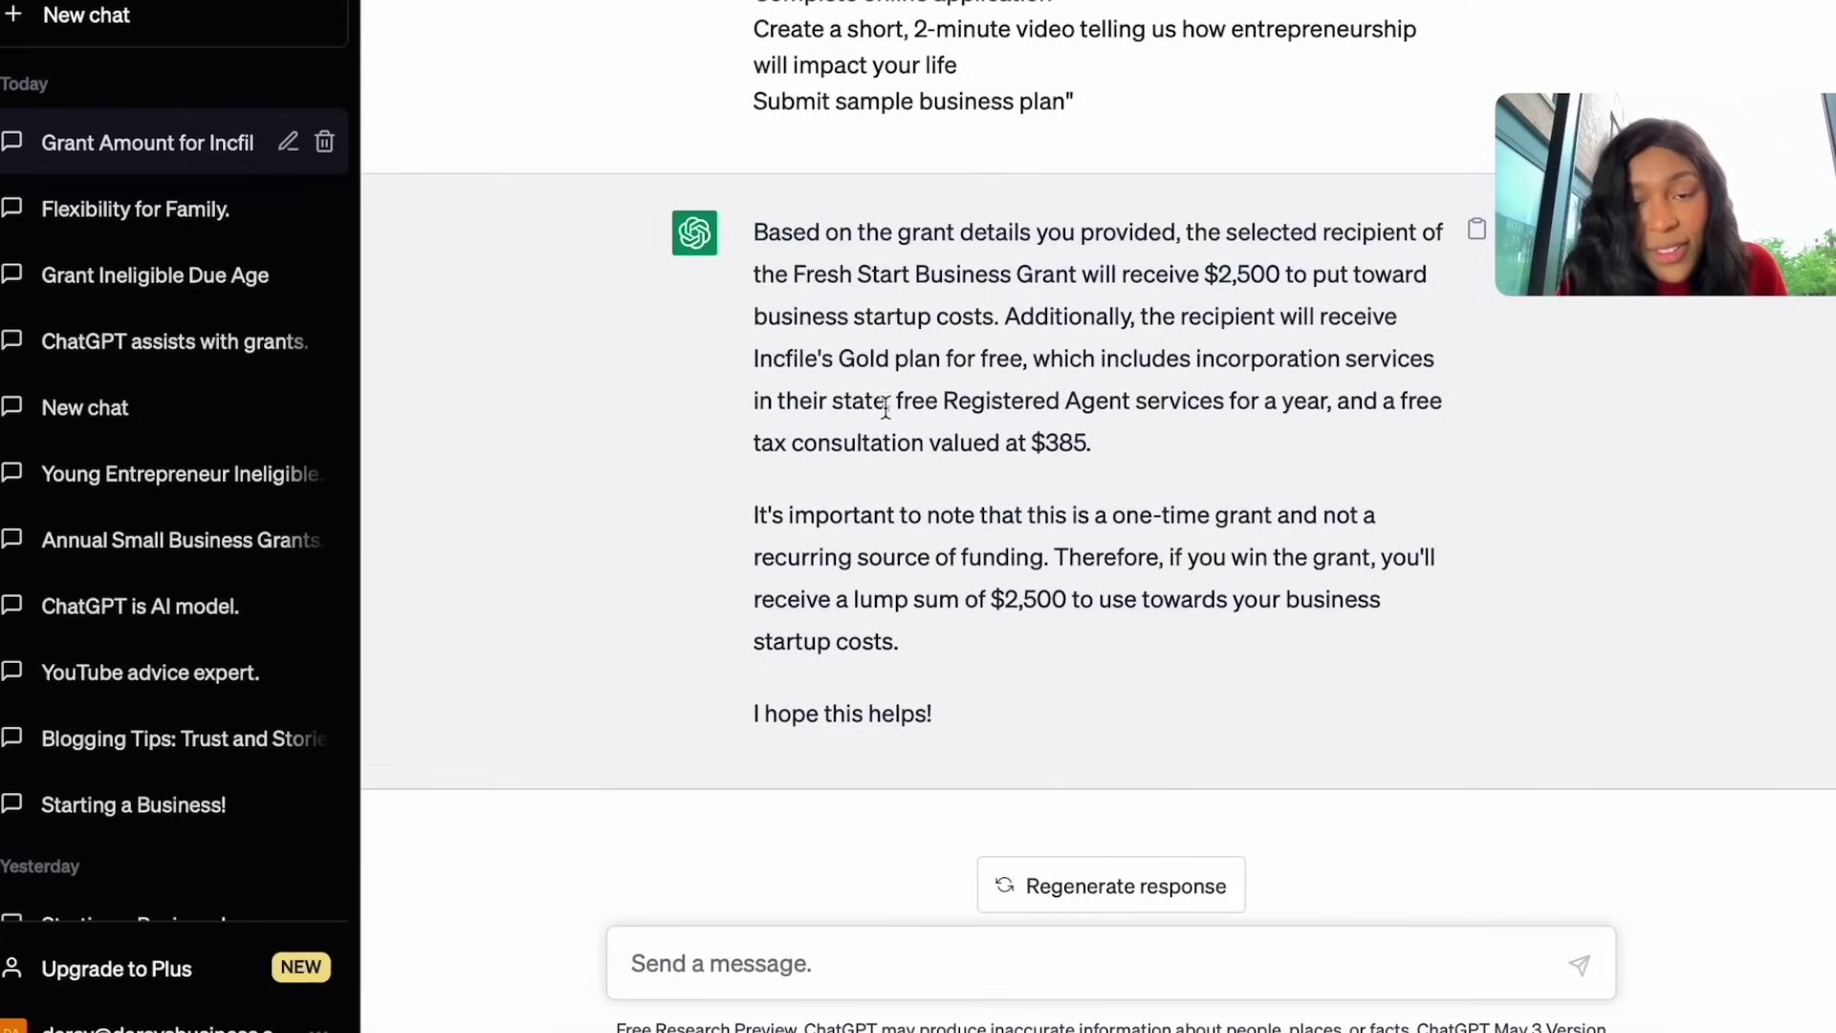
# - Send the follow-up prompt "Respond back as if I am a 5th grader" and review the simplified answer against the earlier one
pyautogui.click(712, 975)
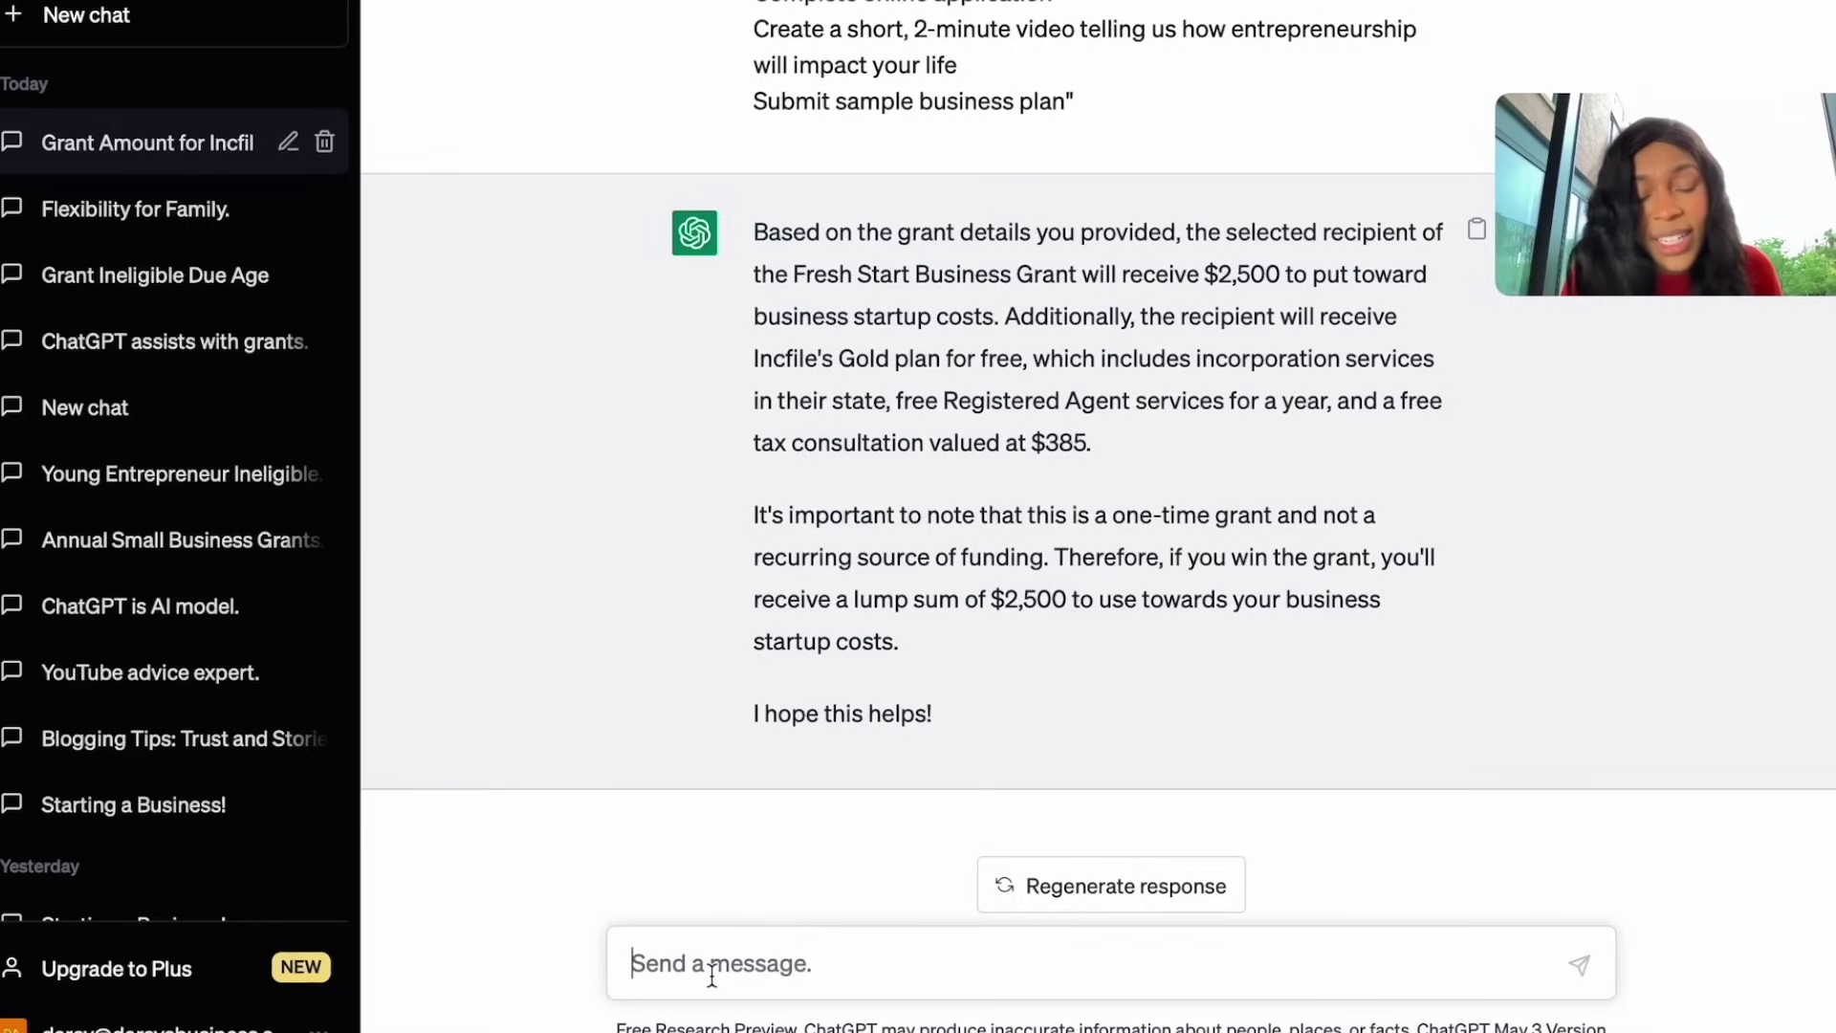
pyautogui.write('Resp')
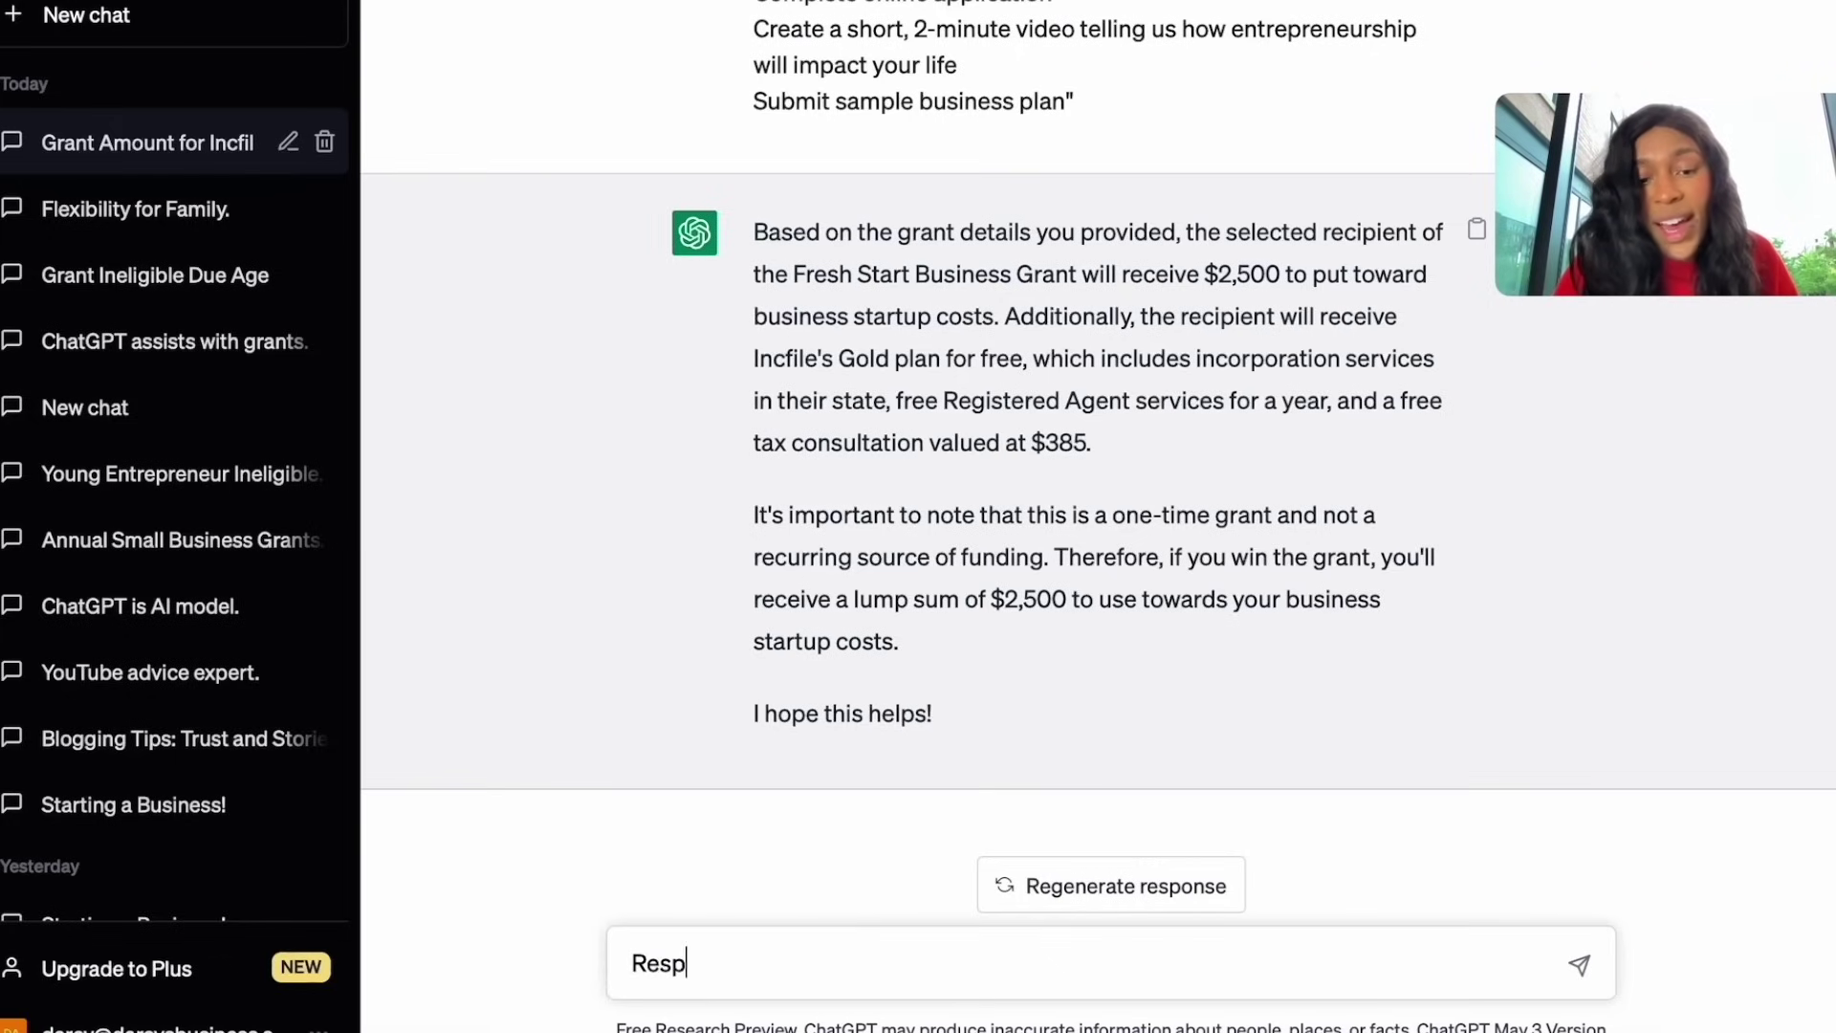
pyautogui.write('ond back as')
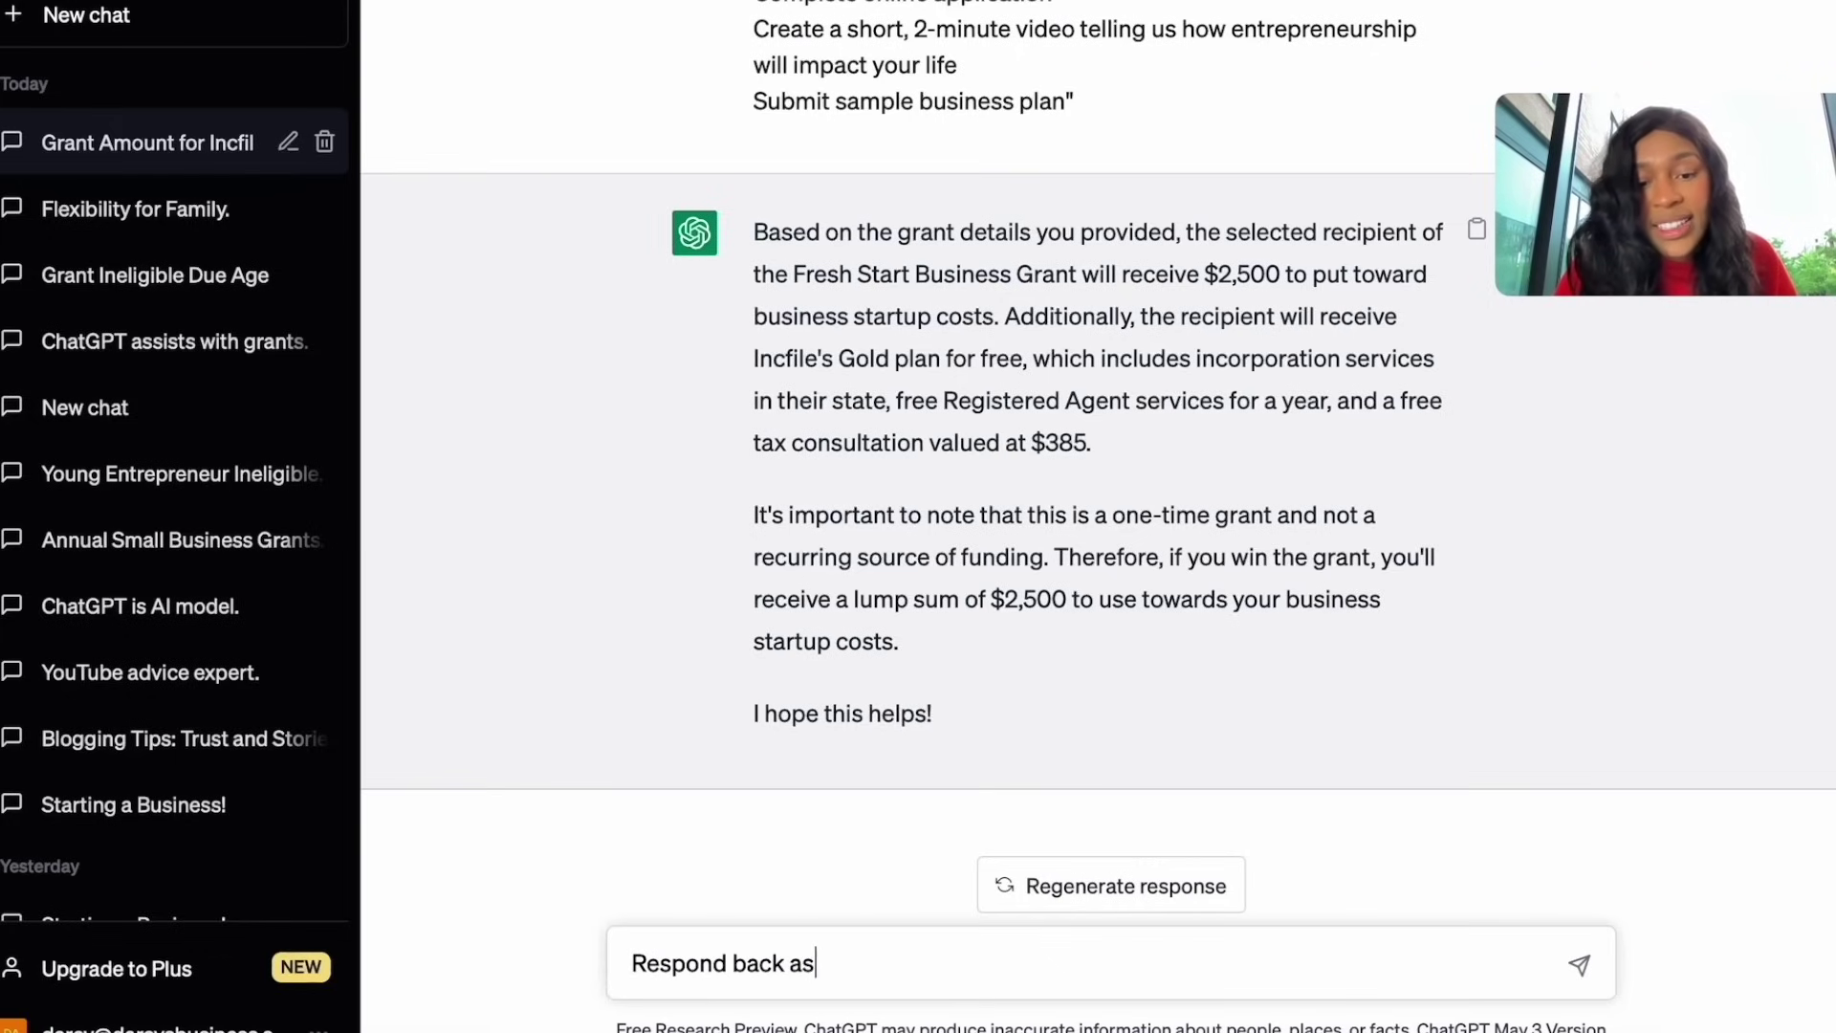
pyautogui.write(' if I am a')
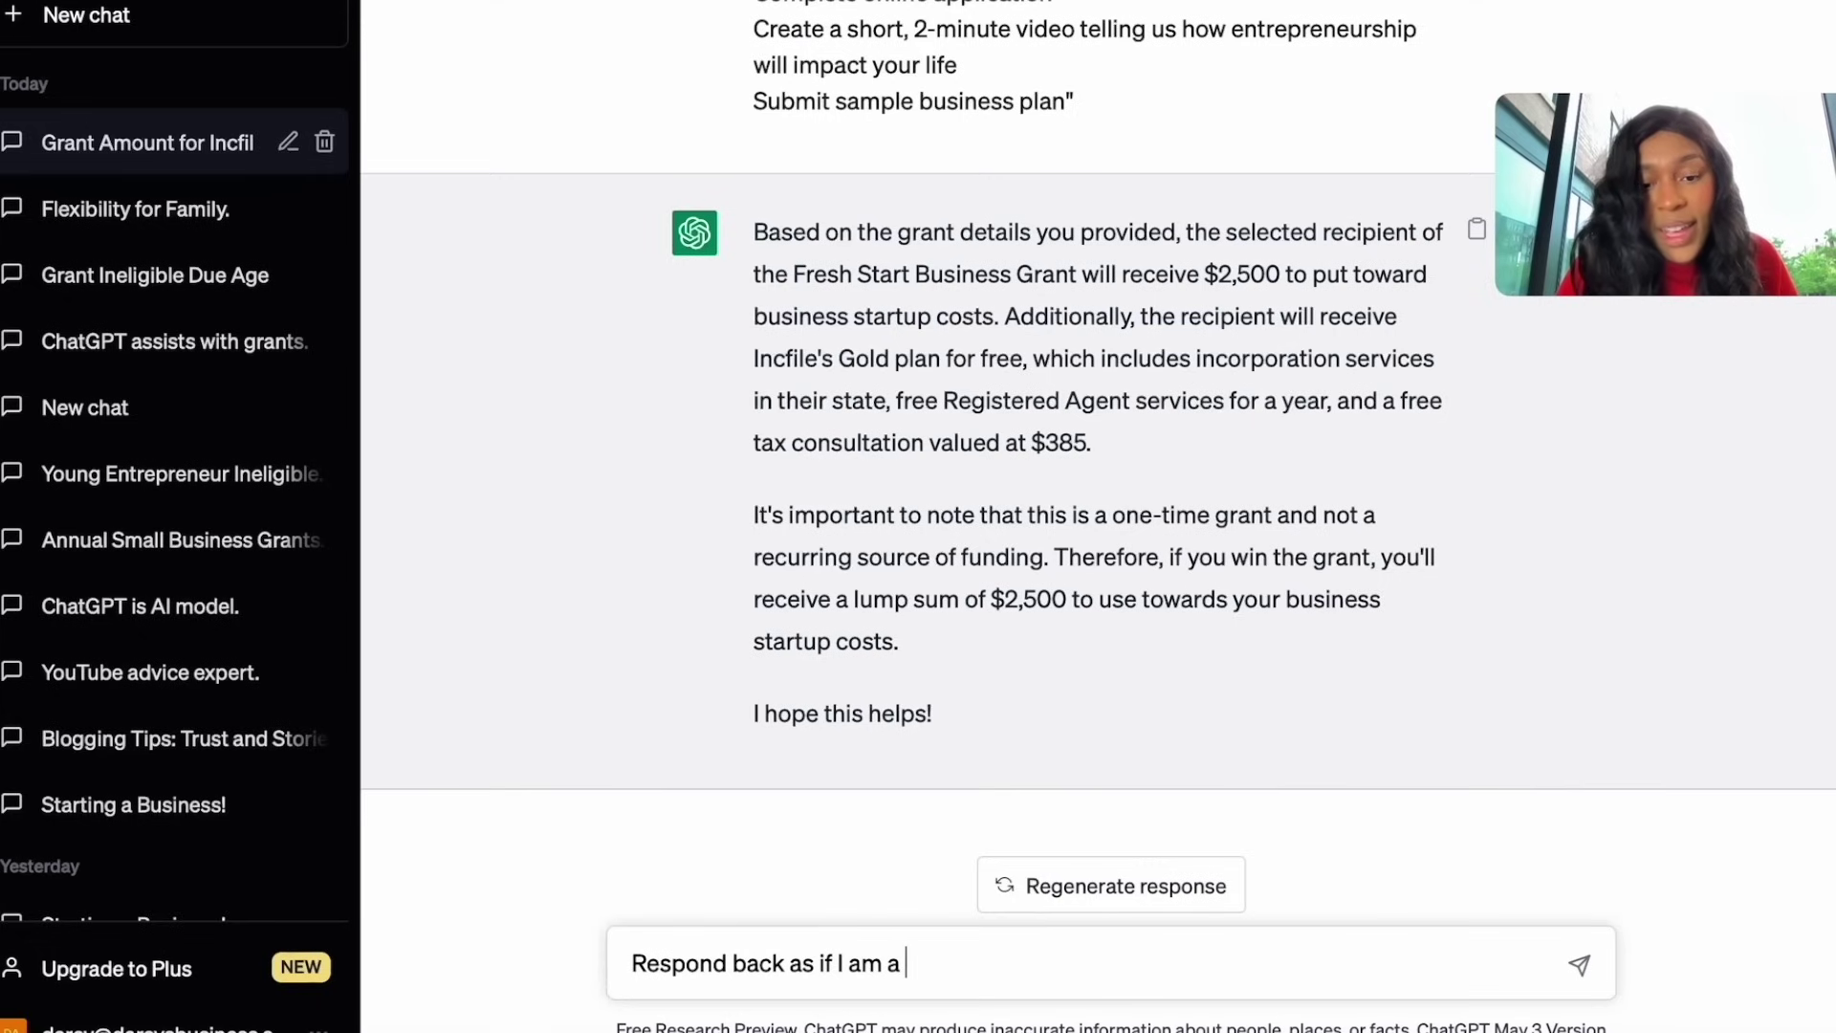
pyautogui.write(' 5th grader')
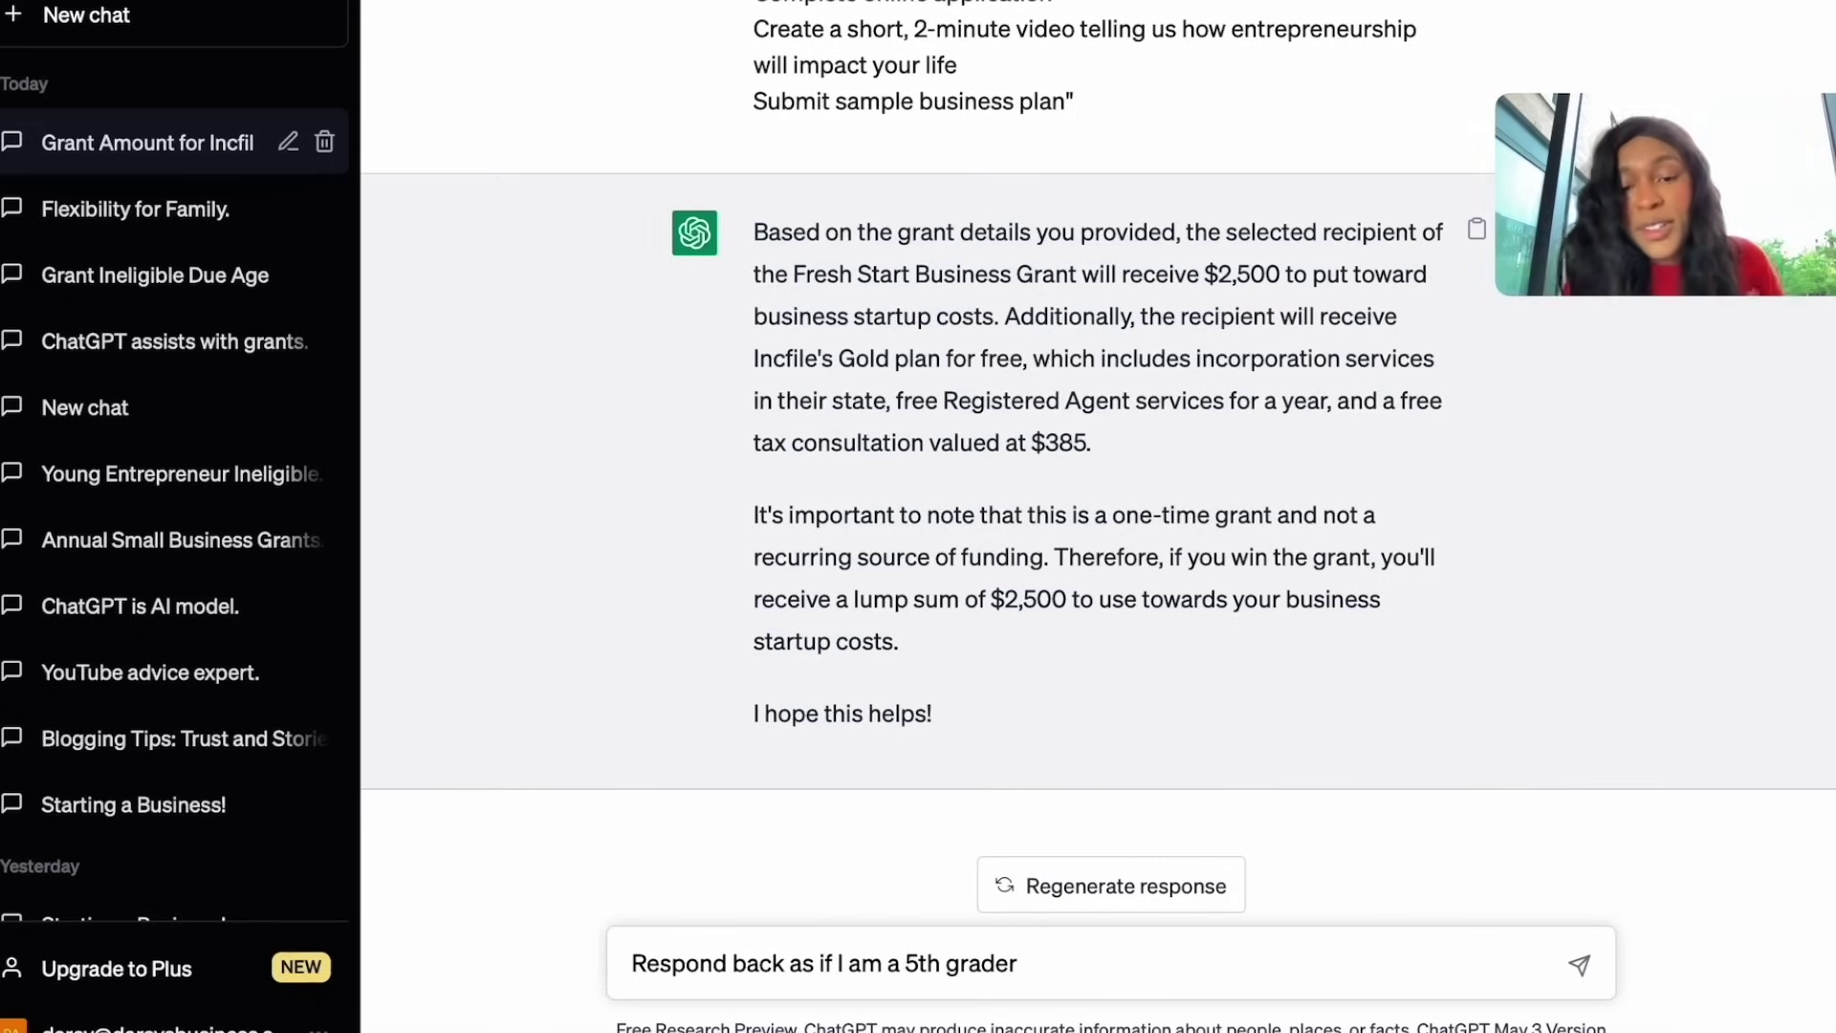
pyautogui.press('Return')
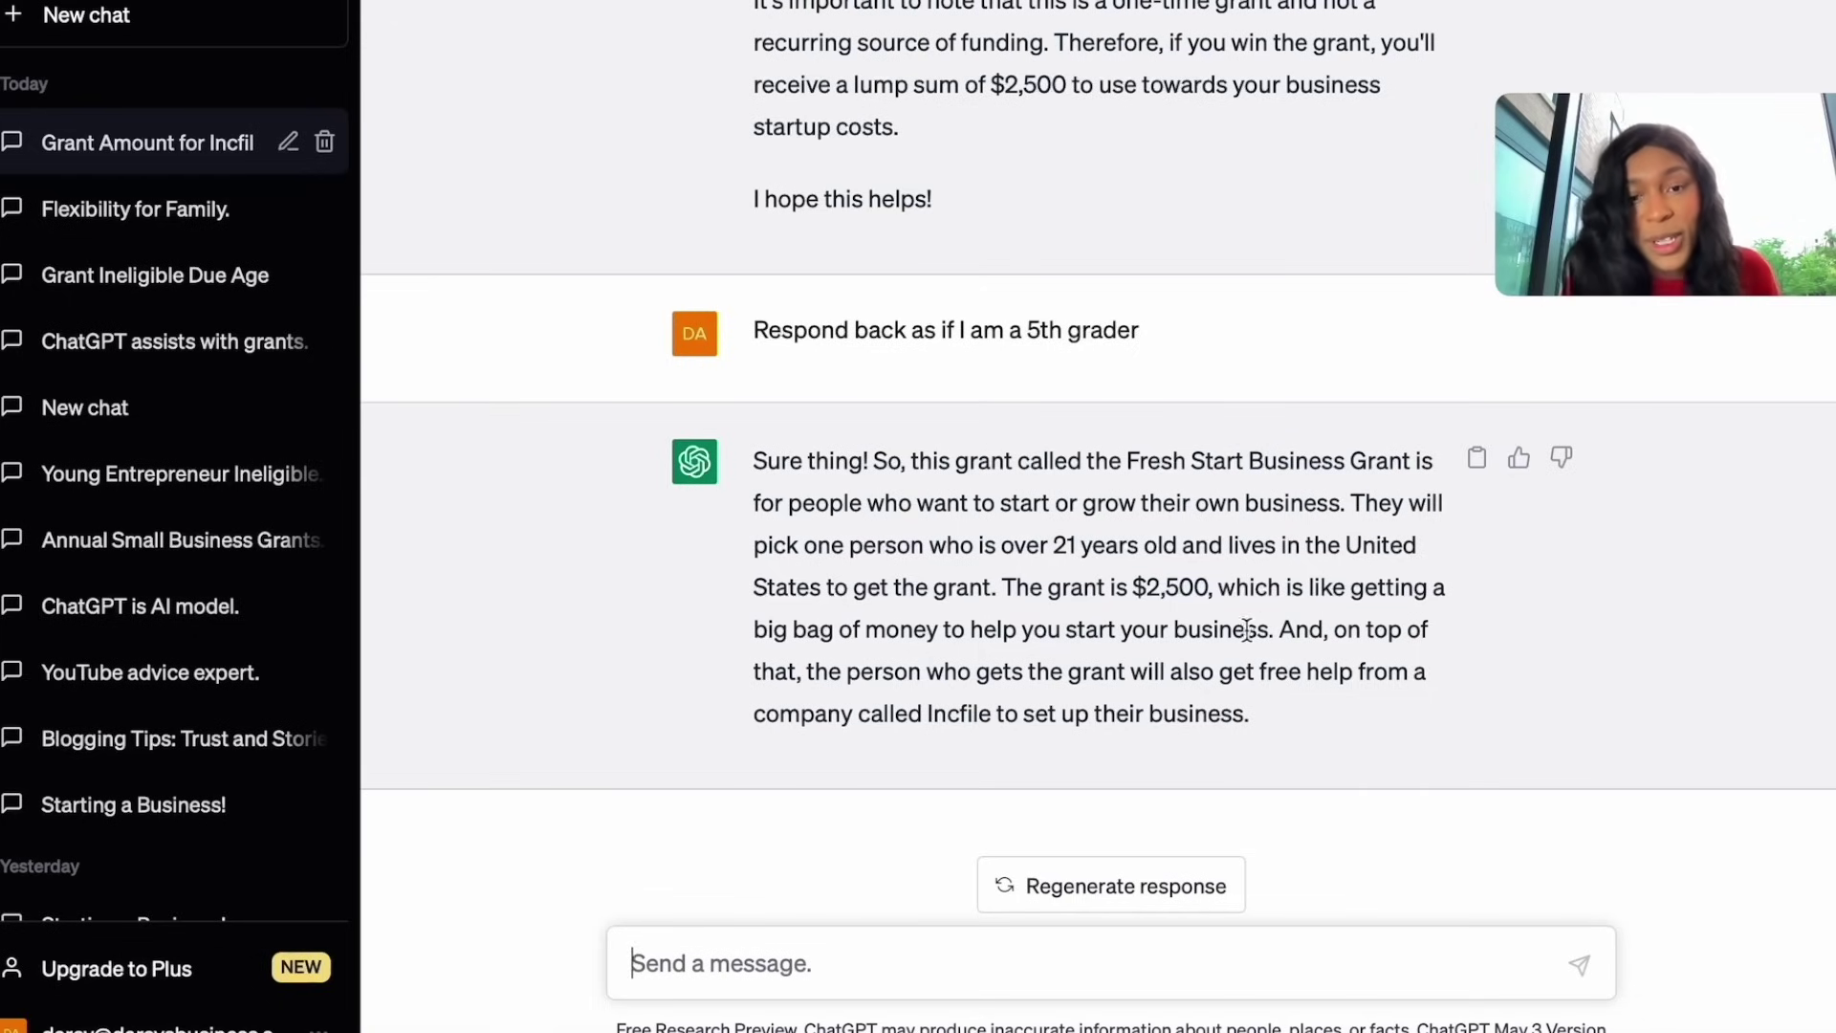
pyautogui.scroll(4, 1099, 603)
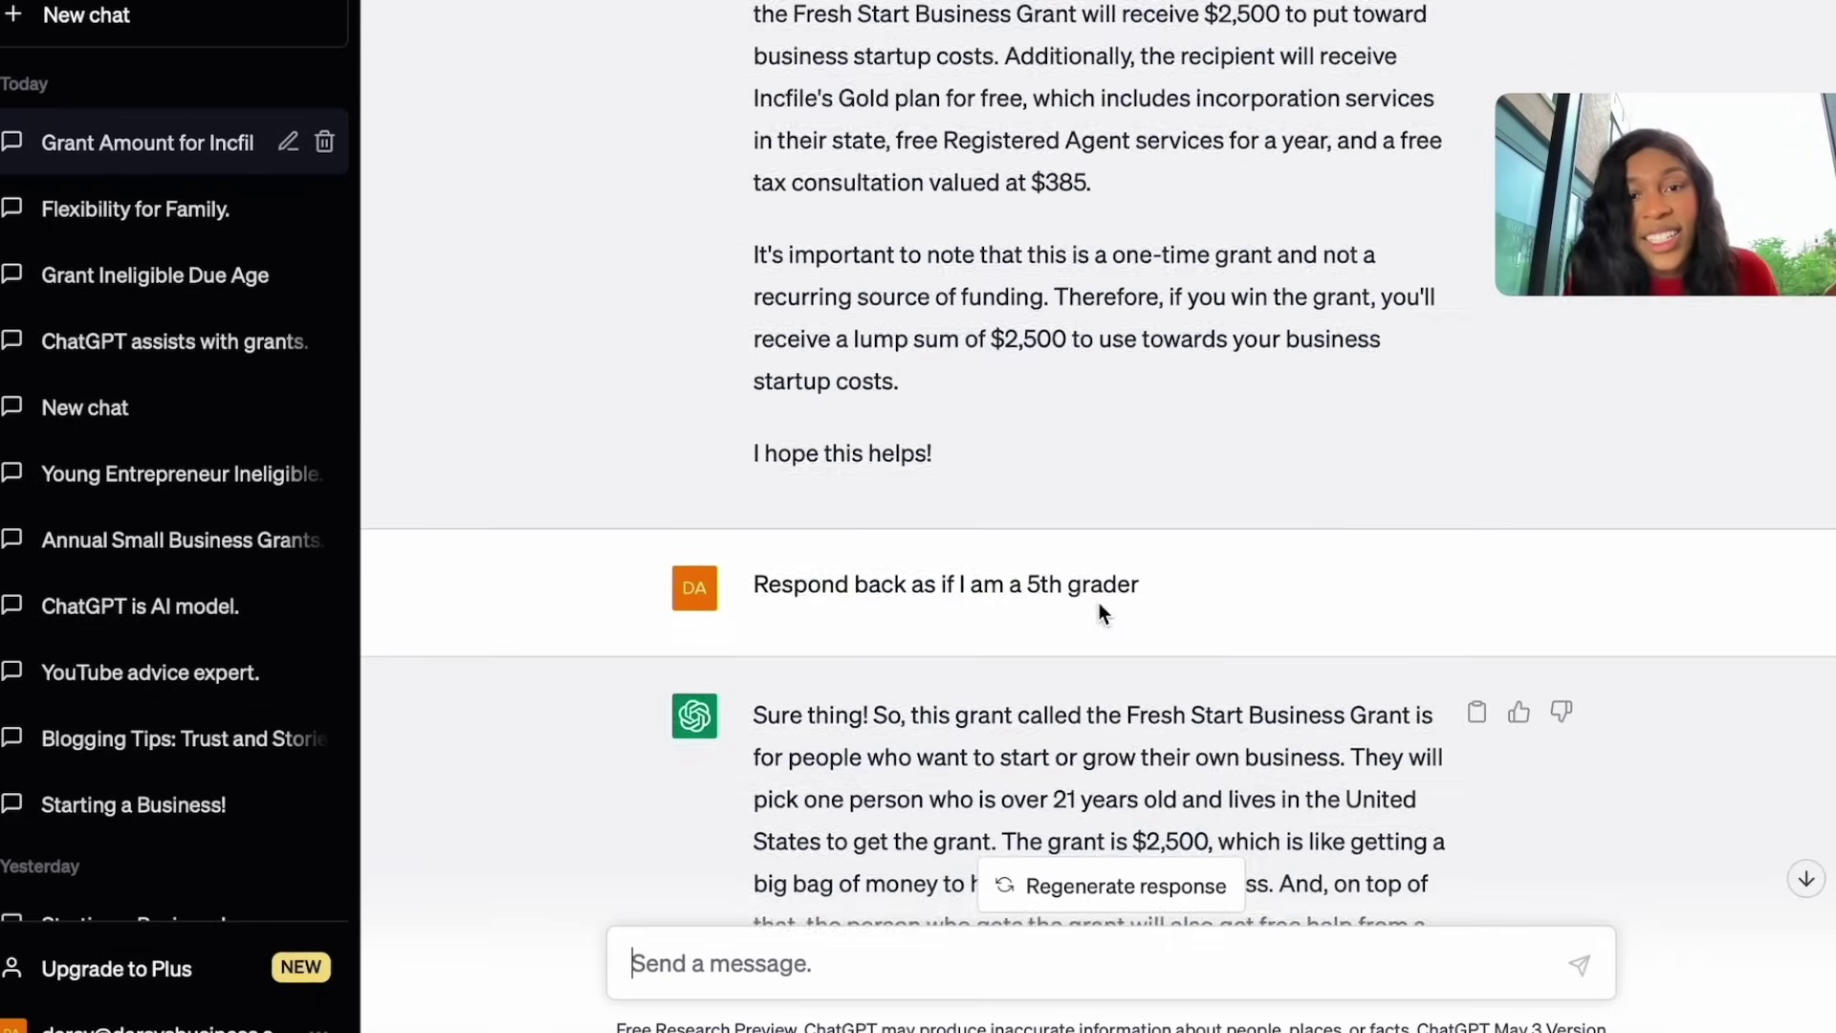
pyautogui.scroll(-4, 1007, 421)
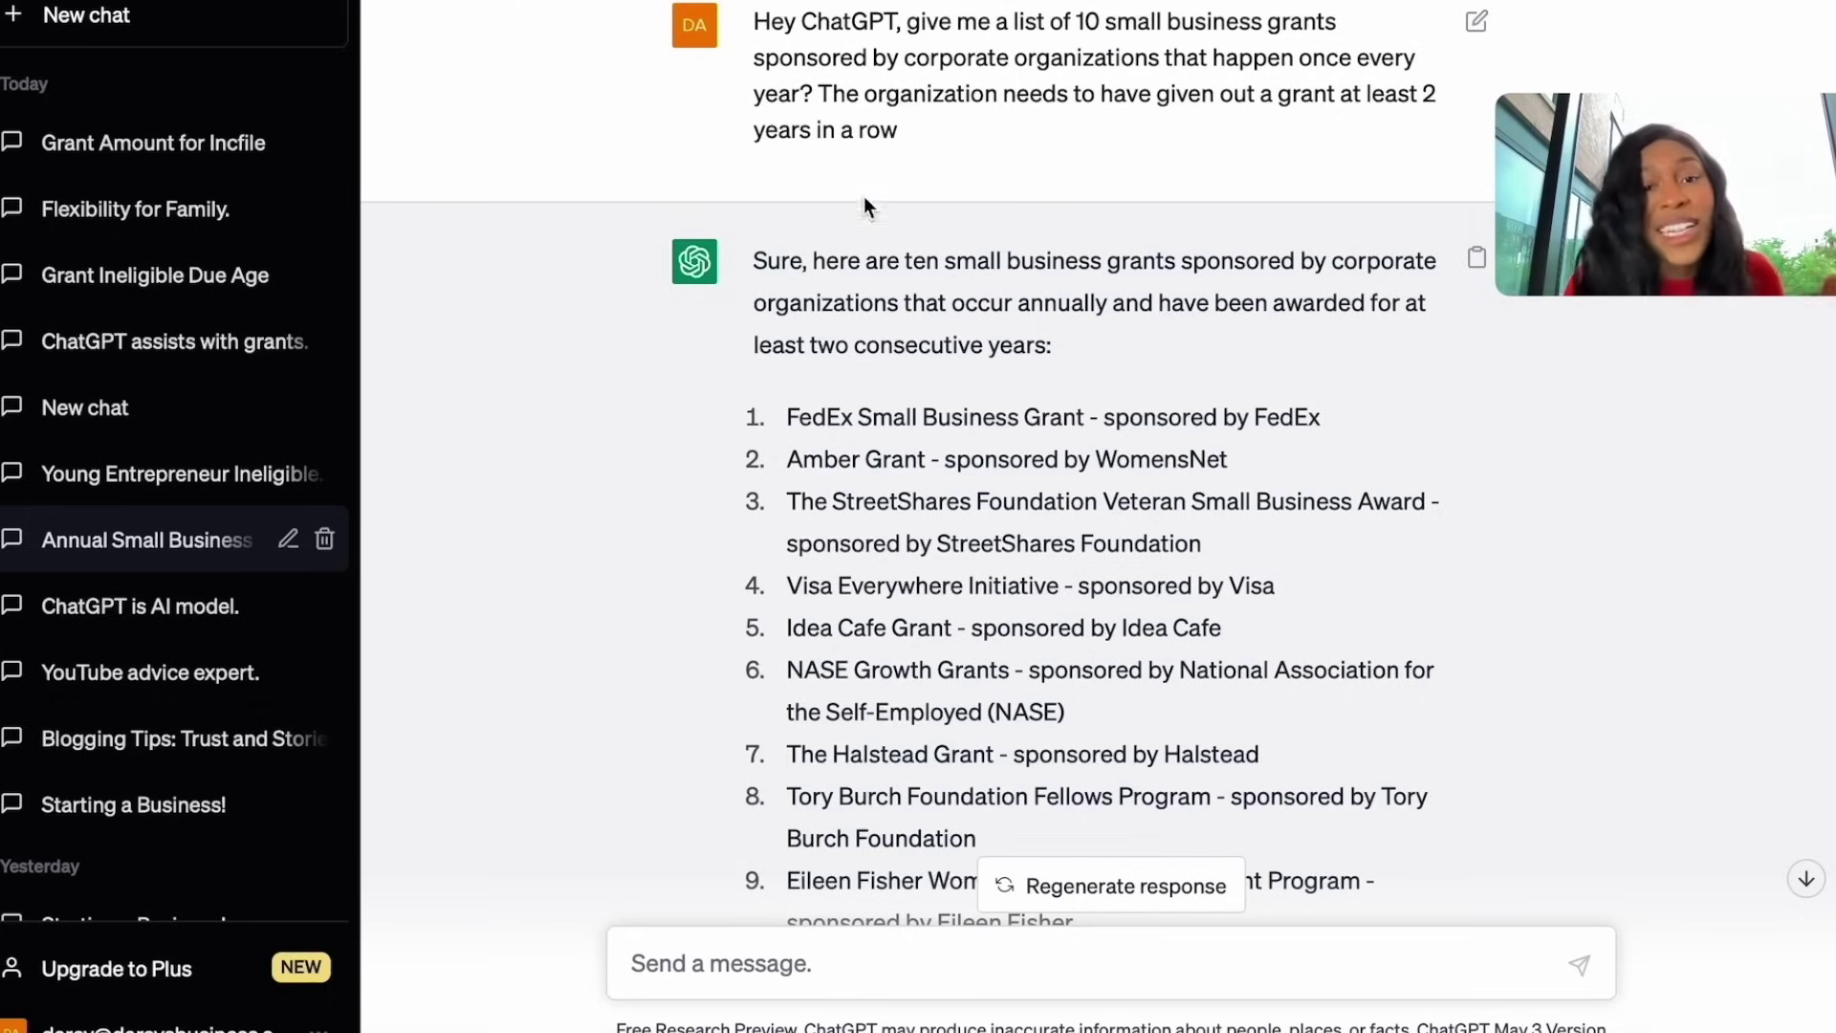
# - In the earlier Annual Small Business Grants chat, read through the list of ten corporate-sponsored small business grants
pyautogui.scroll(-2, 863, 239)
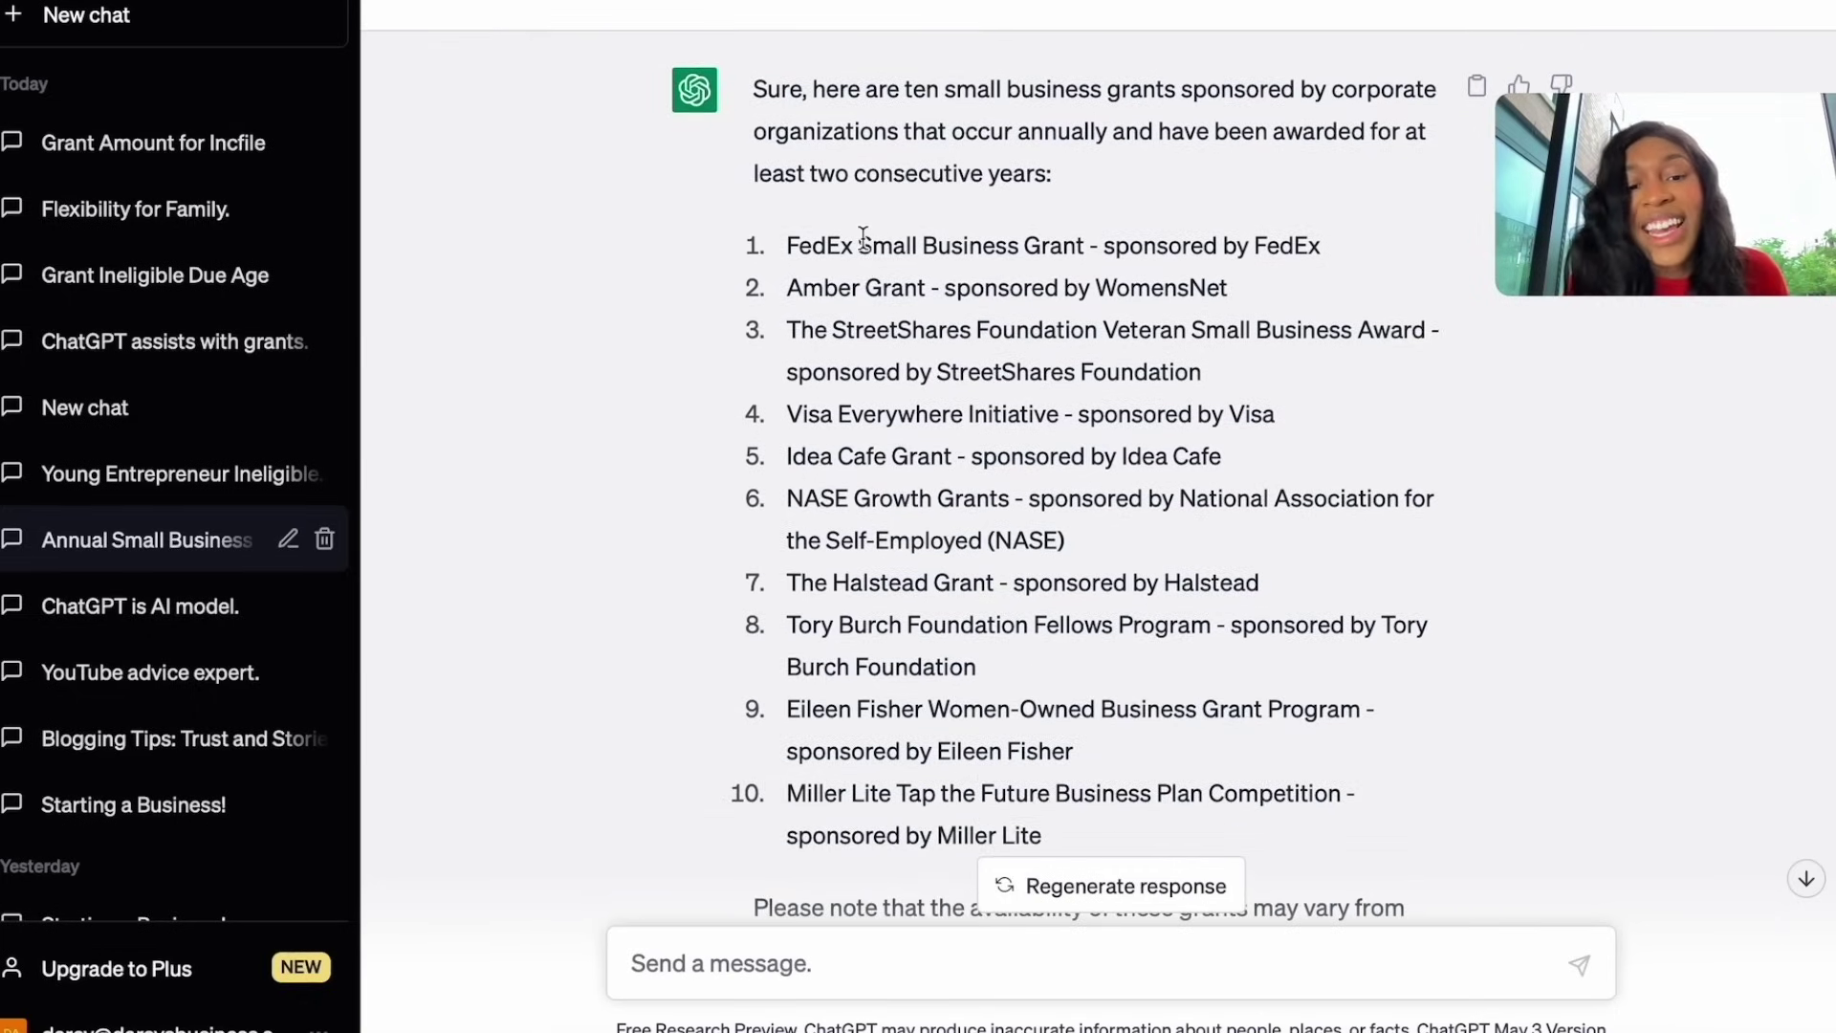
pyautogui.scroll(-1, 862, 238)
pyautogui.scroll(1, 851, 268)
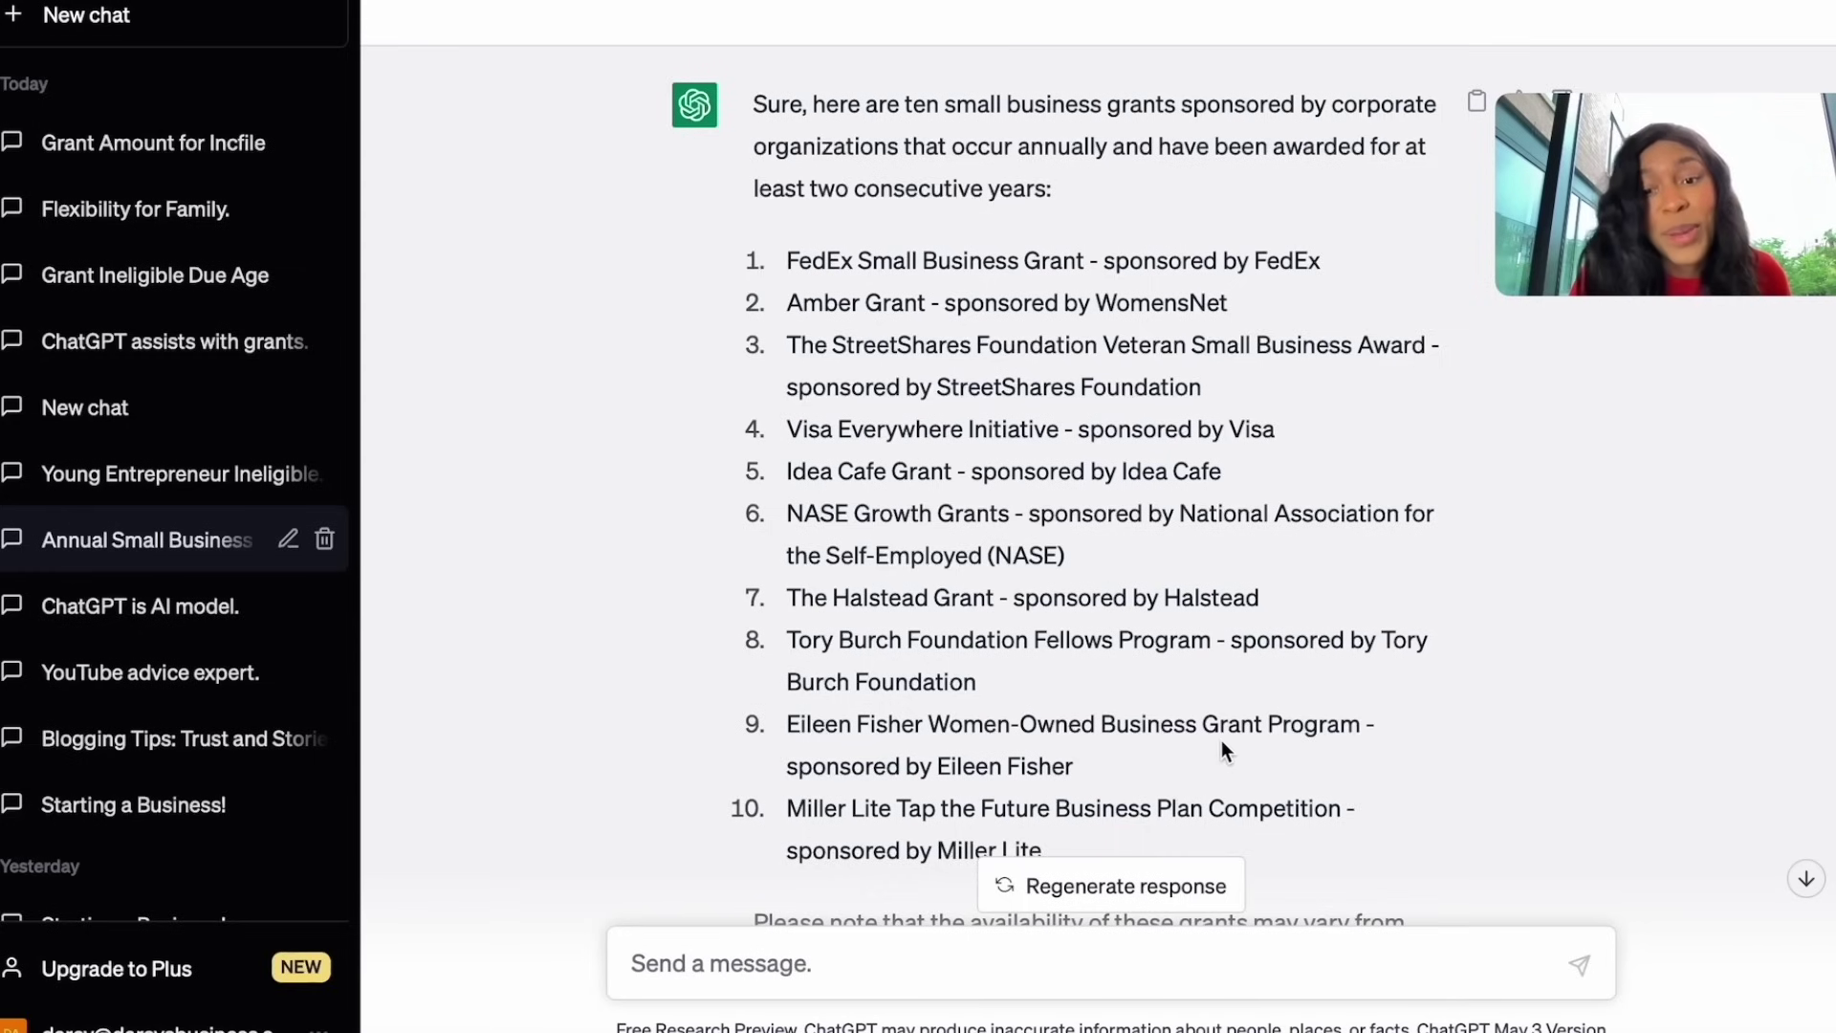
pyautogui.scroll(-1, 1002, 780)
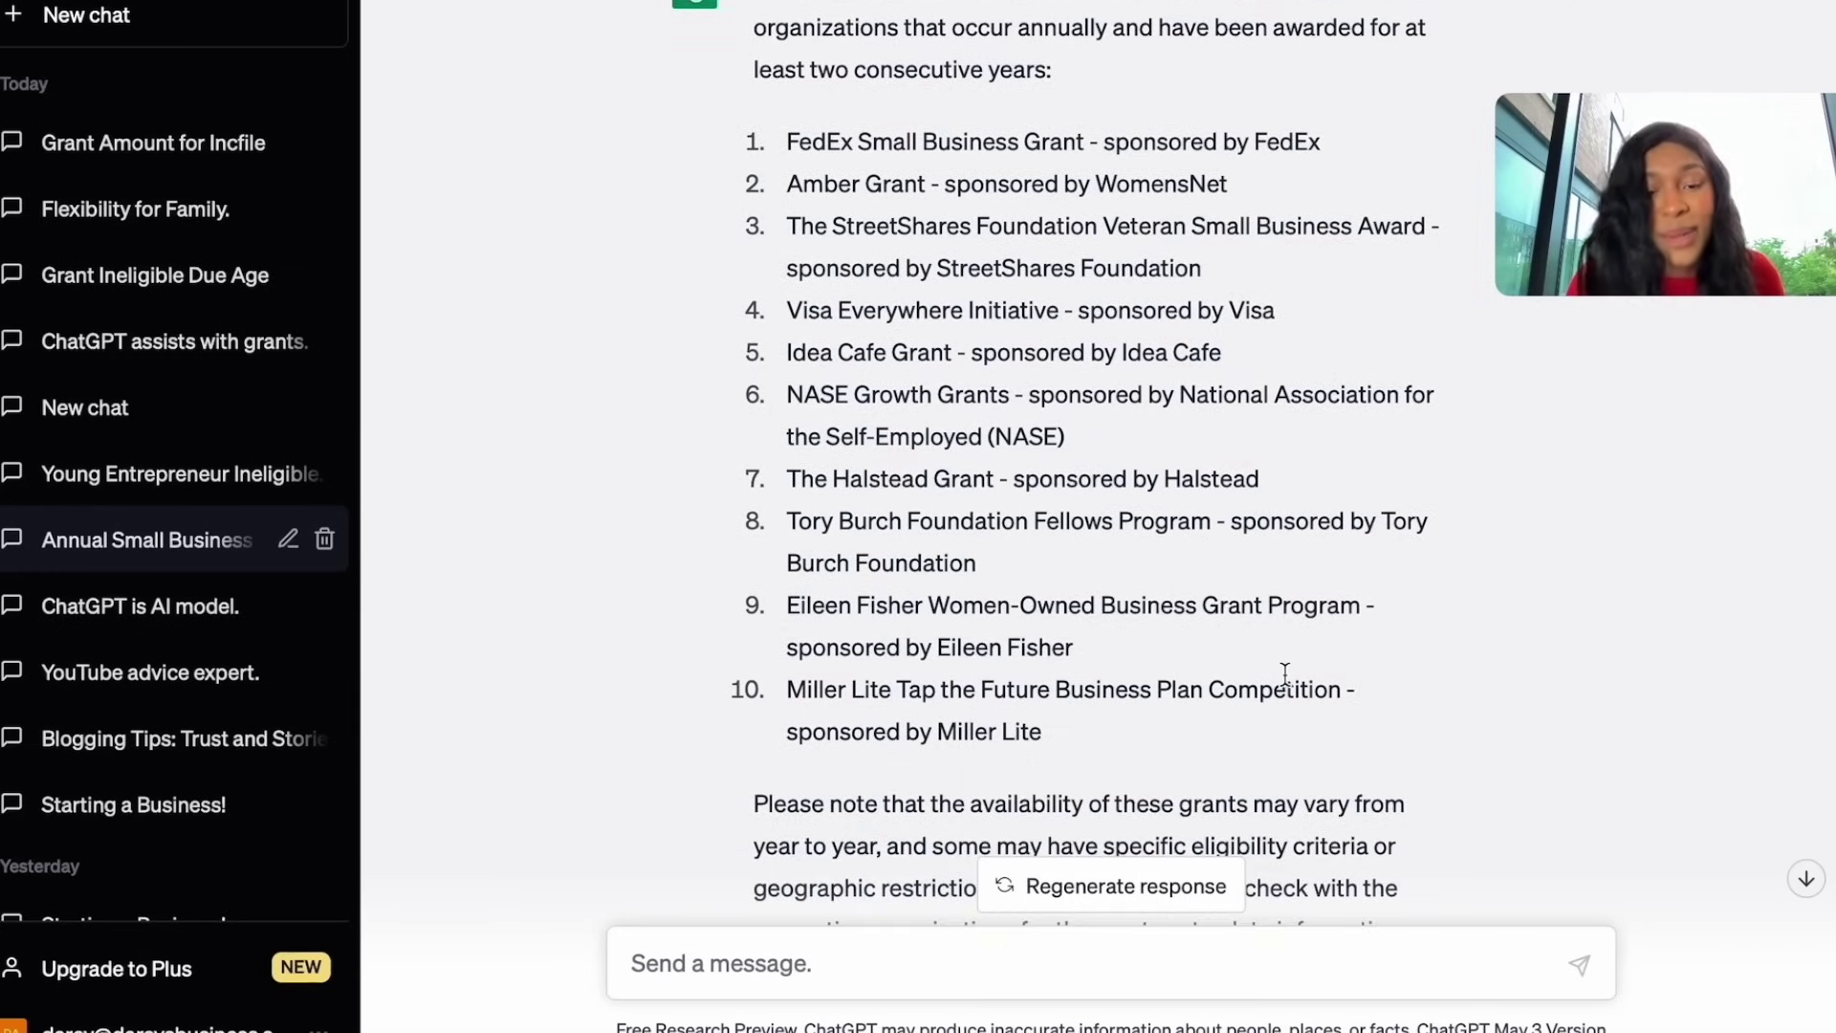
pyautogui.scroll(1, 1124, 518)
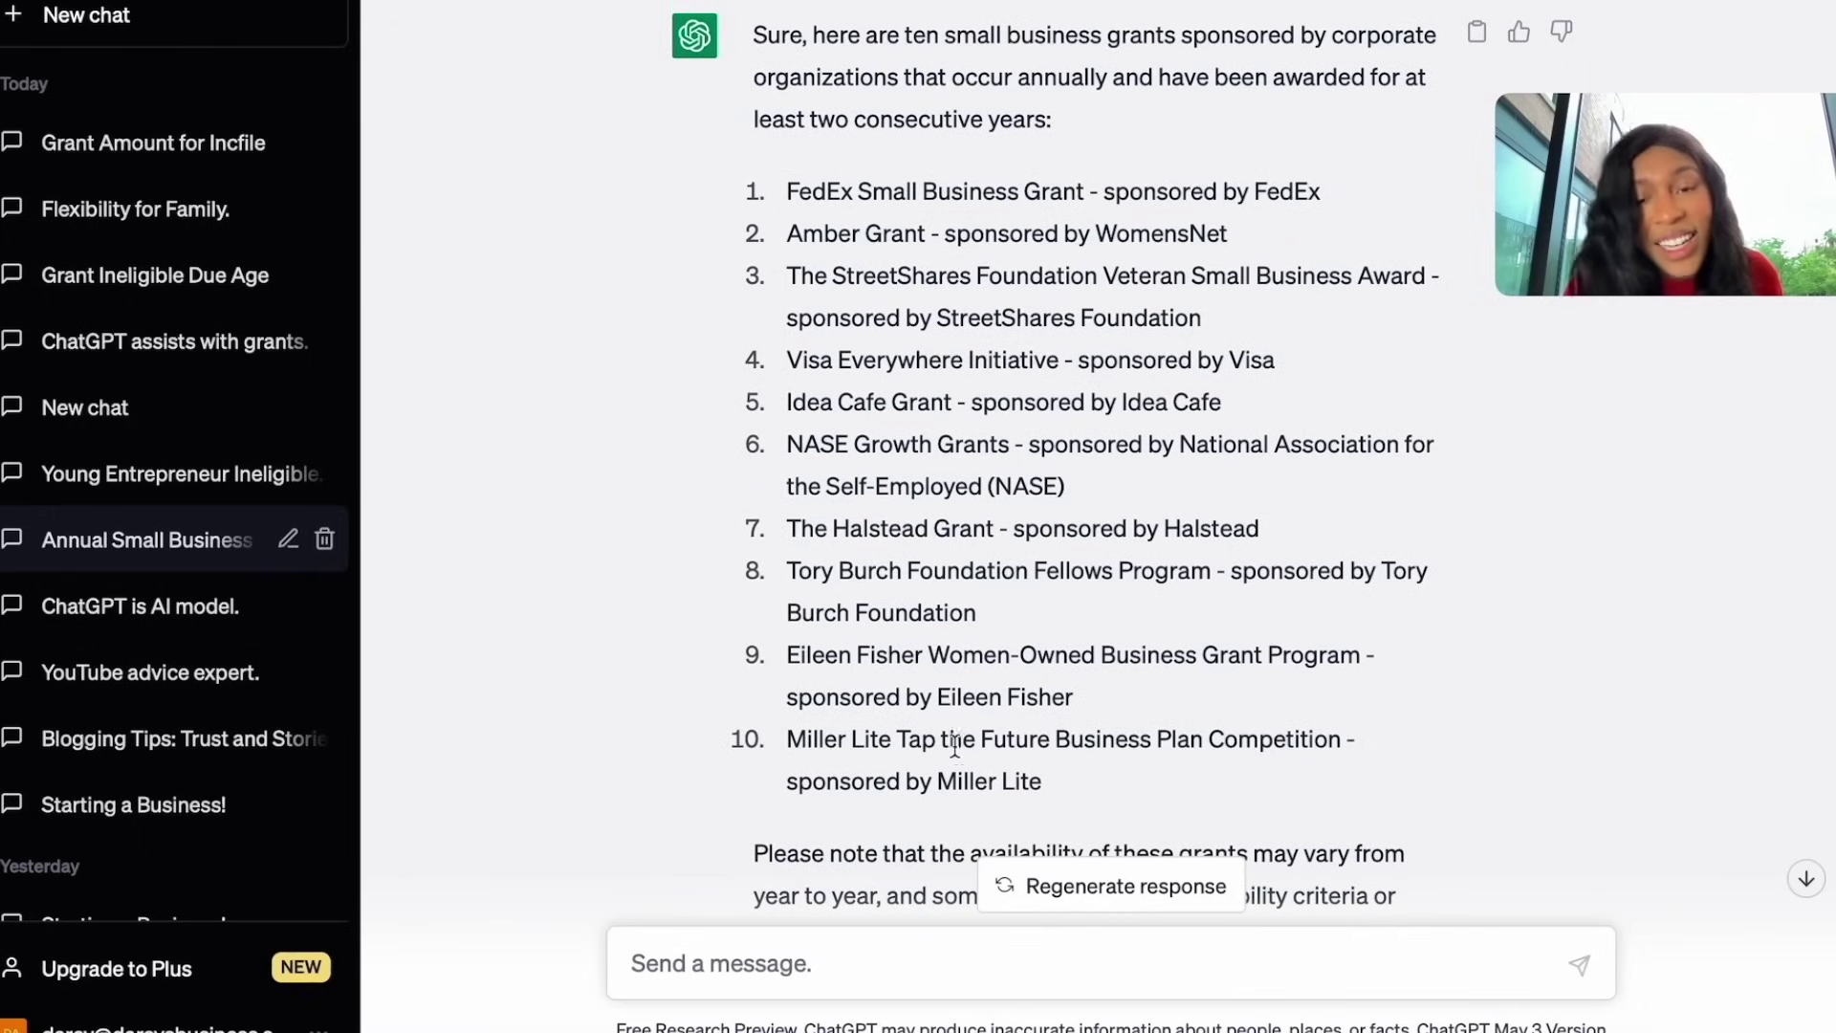